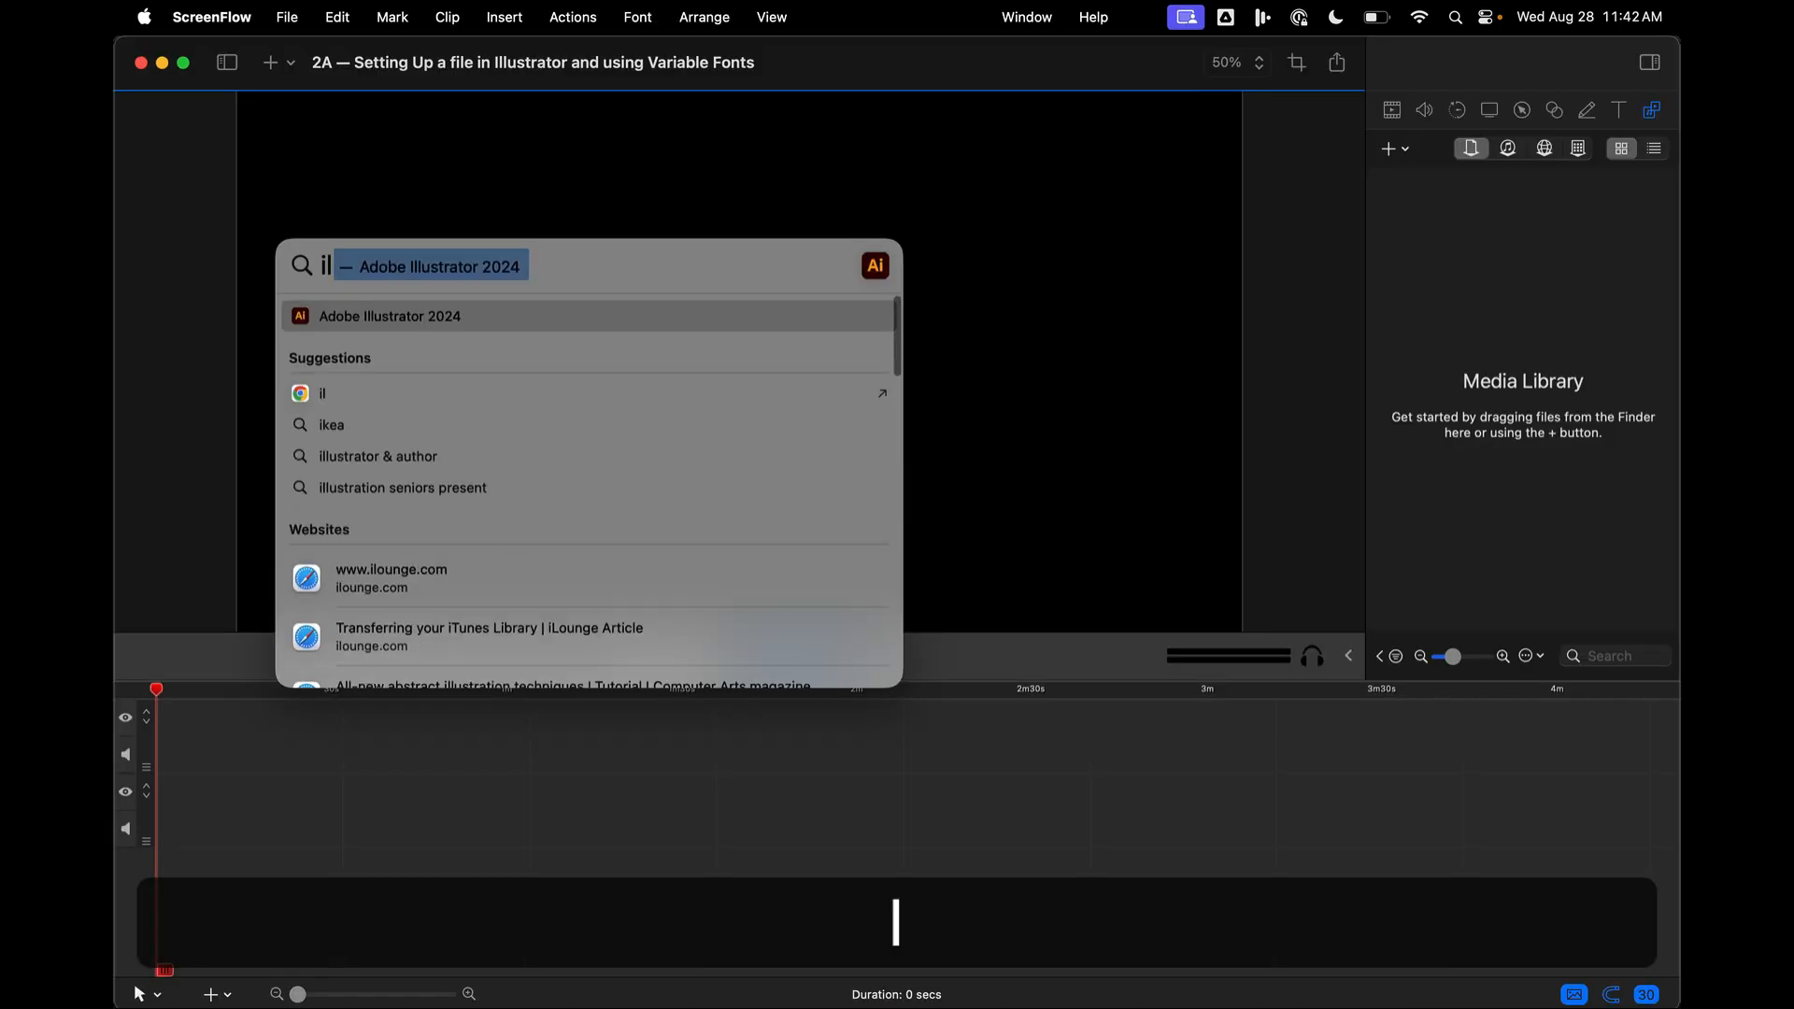
# - Discard the unsaved changes to the untitled document and start setting up a new document
pyautogui.press('Return')
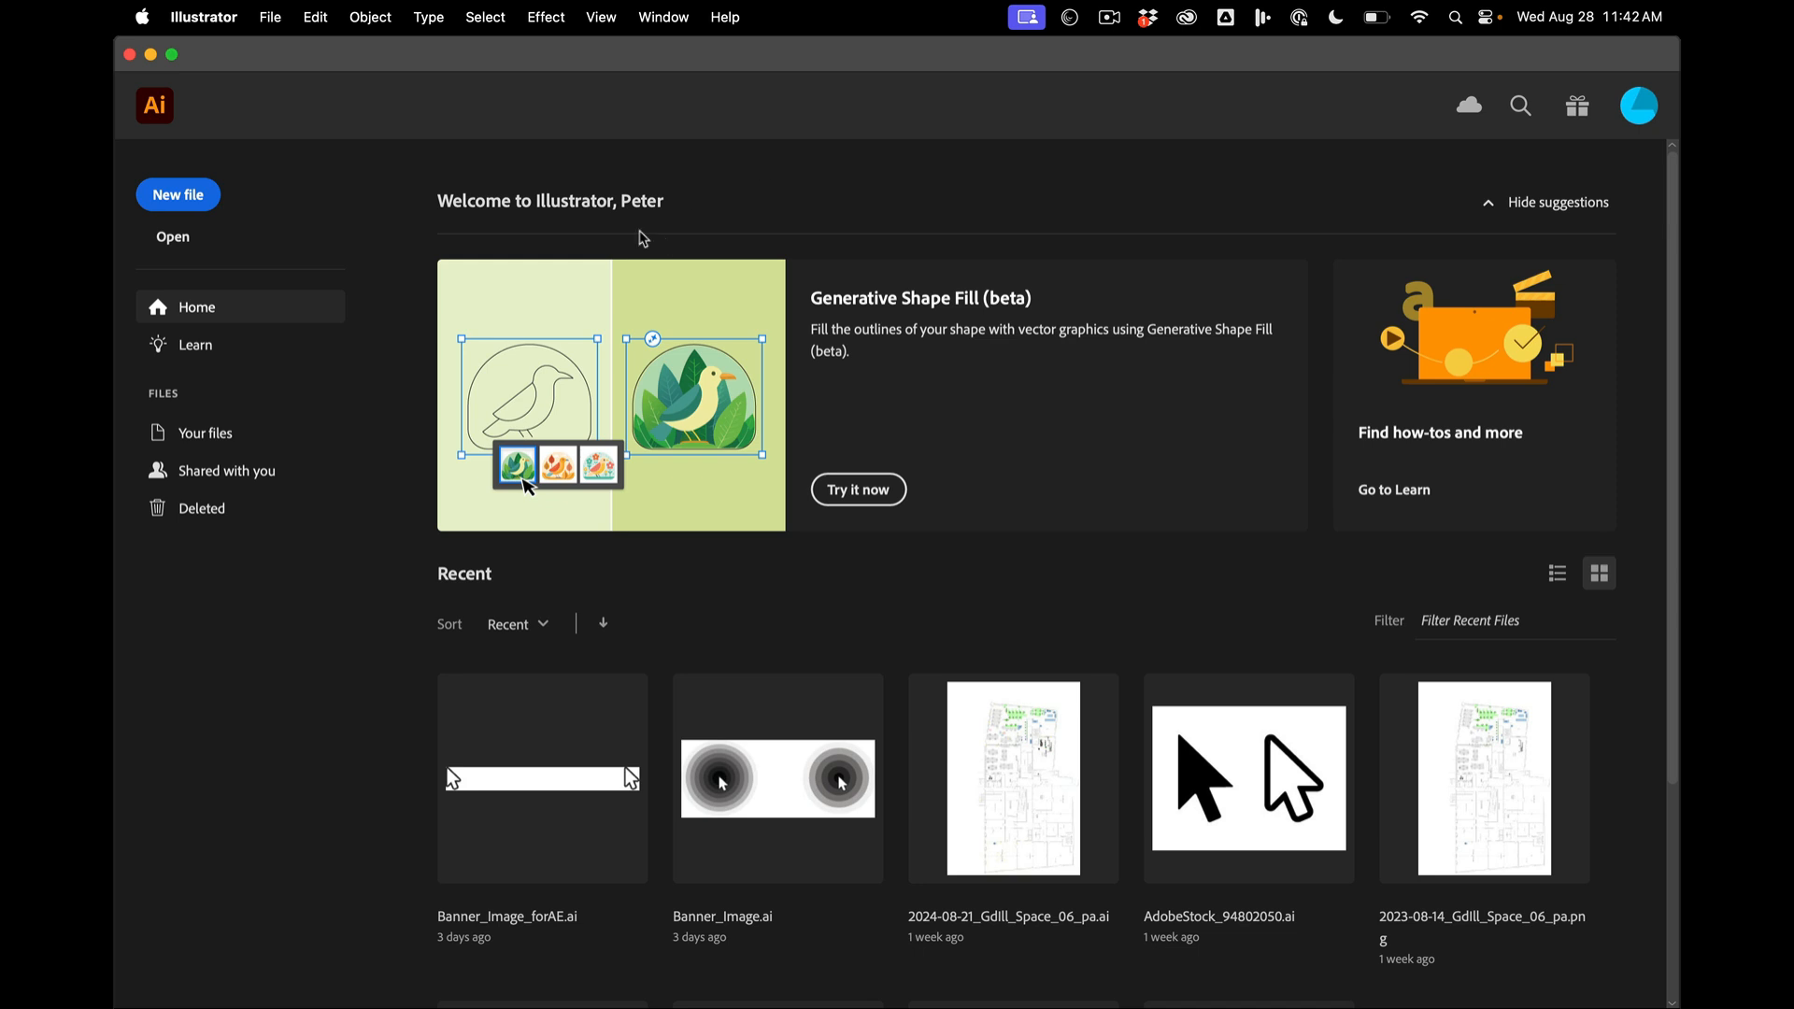
pyautogui.click(259, 19)
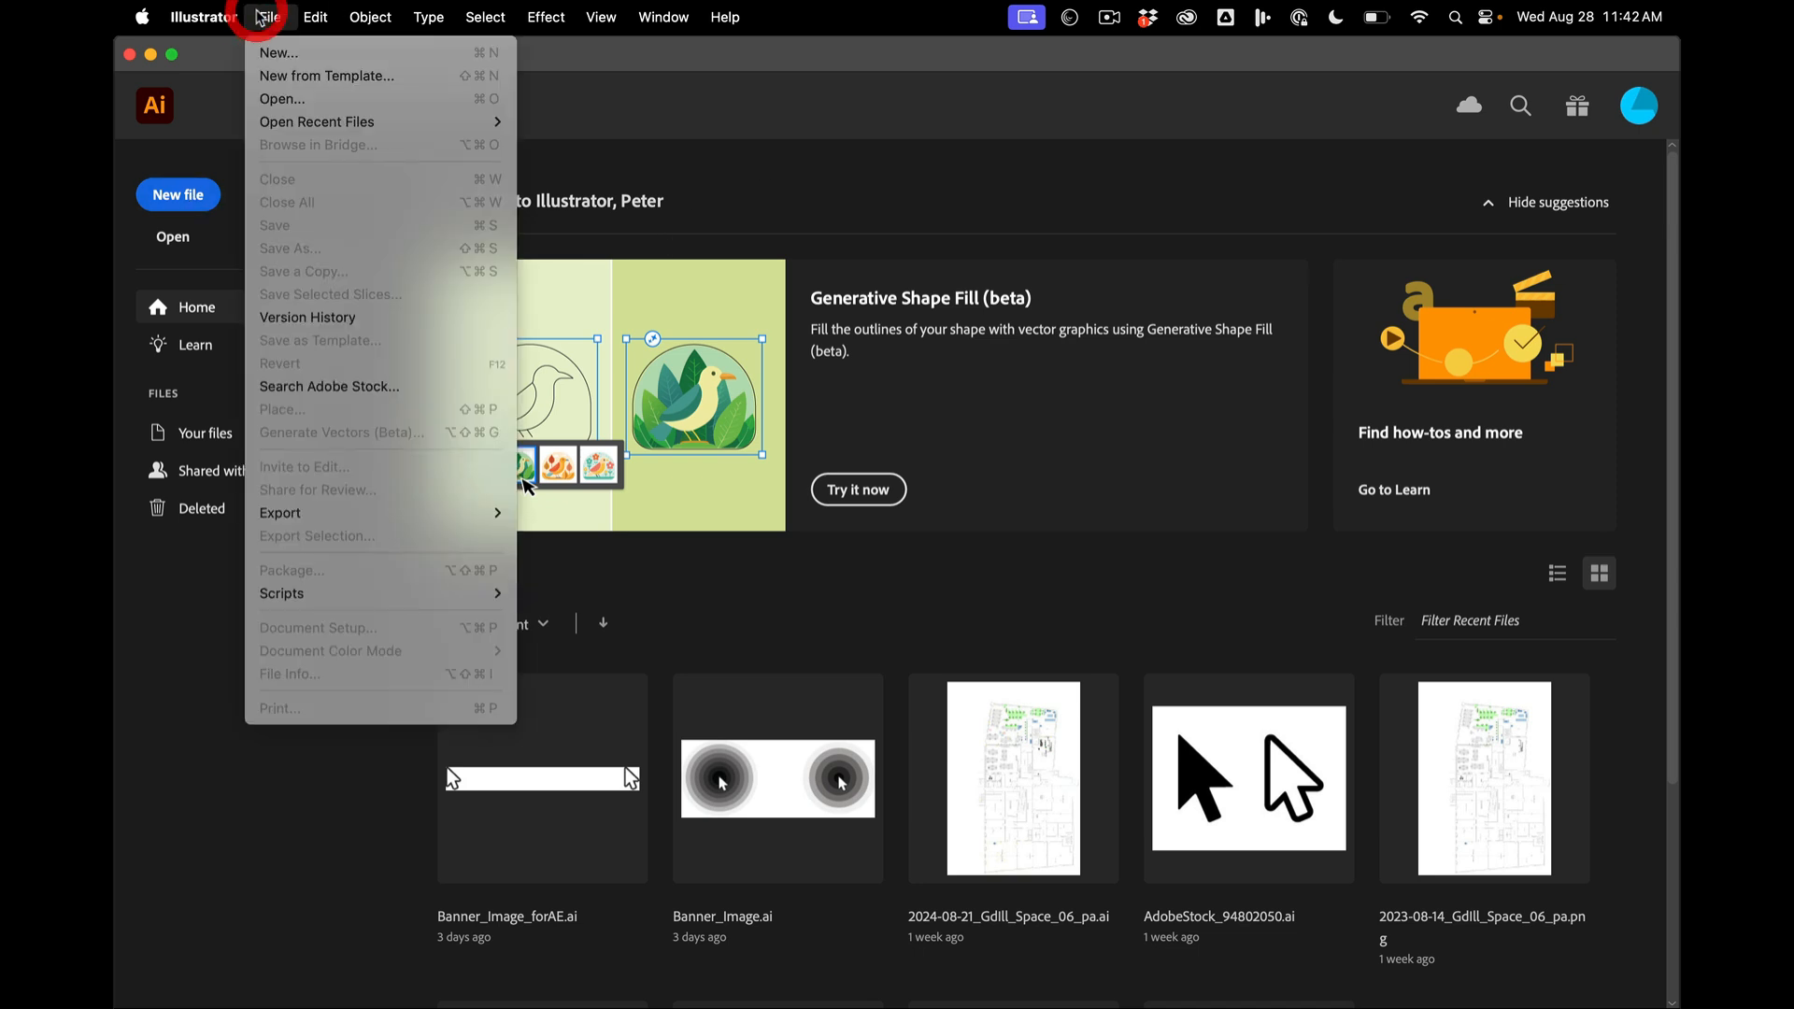
pyautogui.click(192, 184)
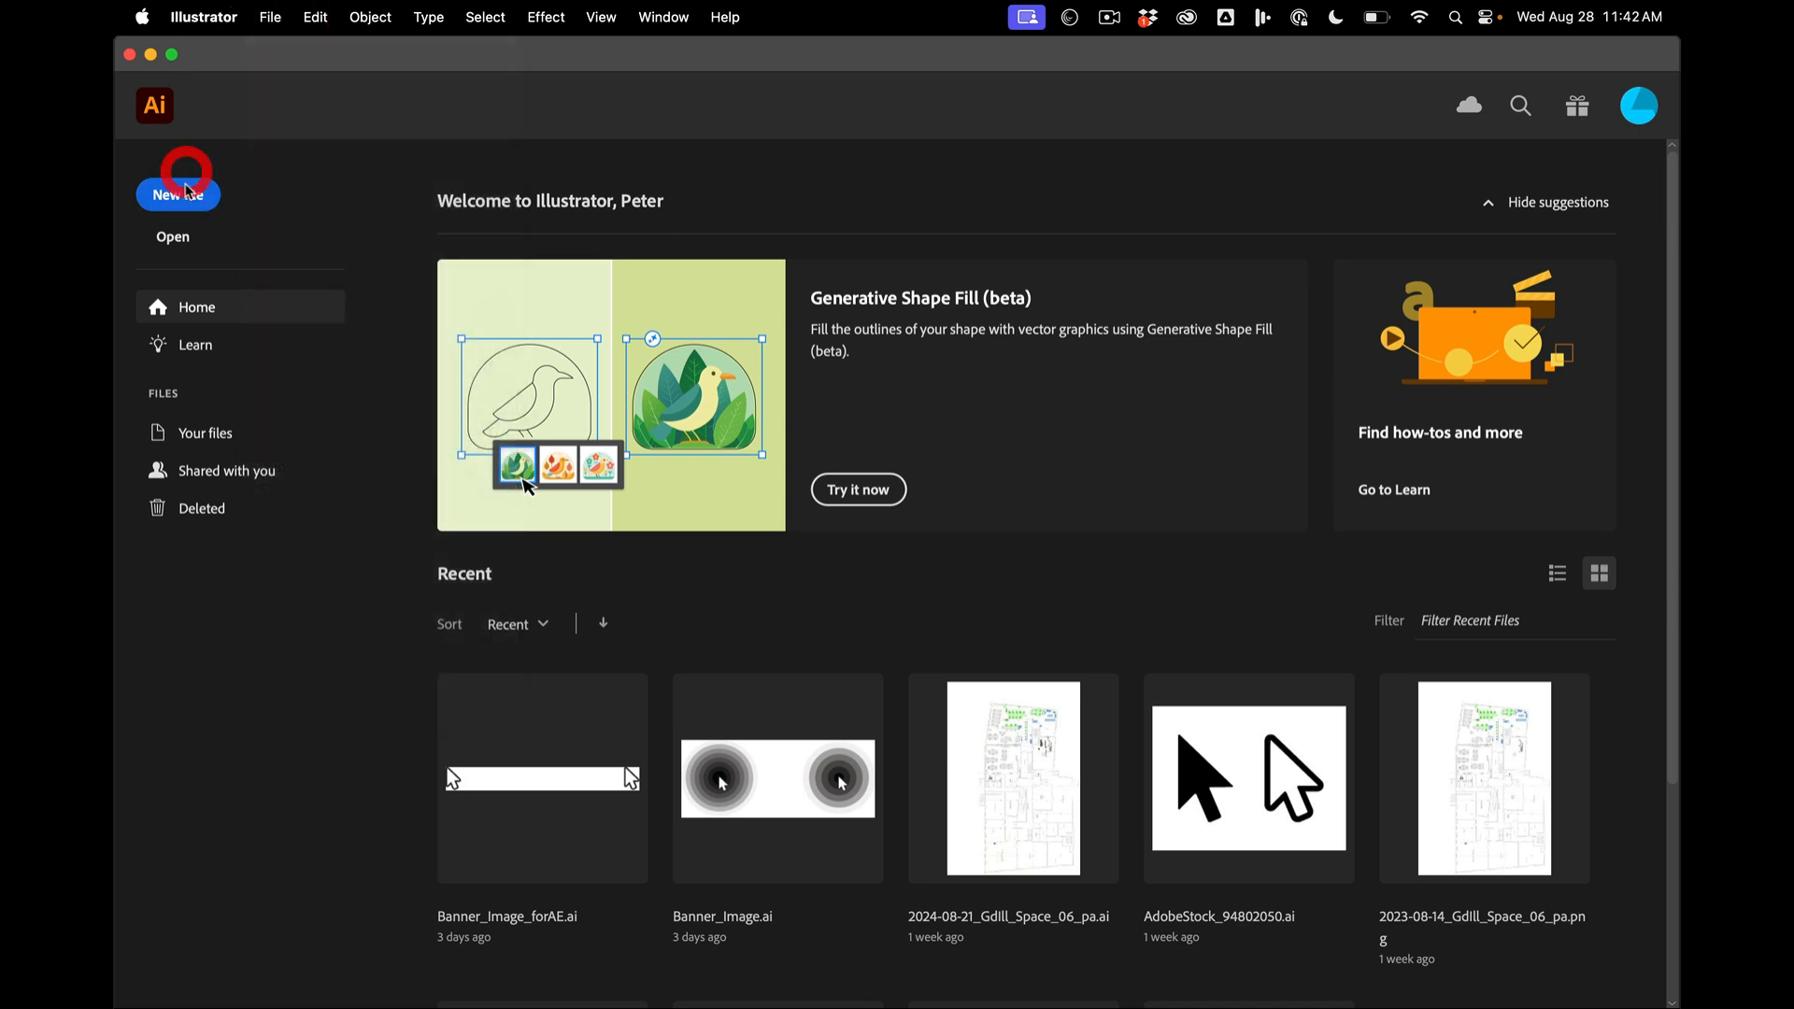
pyautogui.click(191, 183)
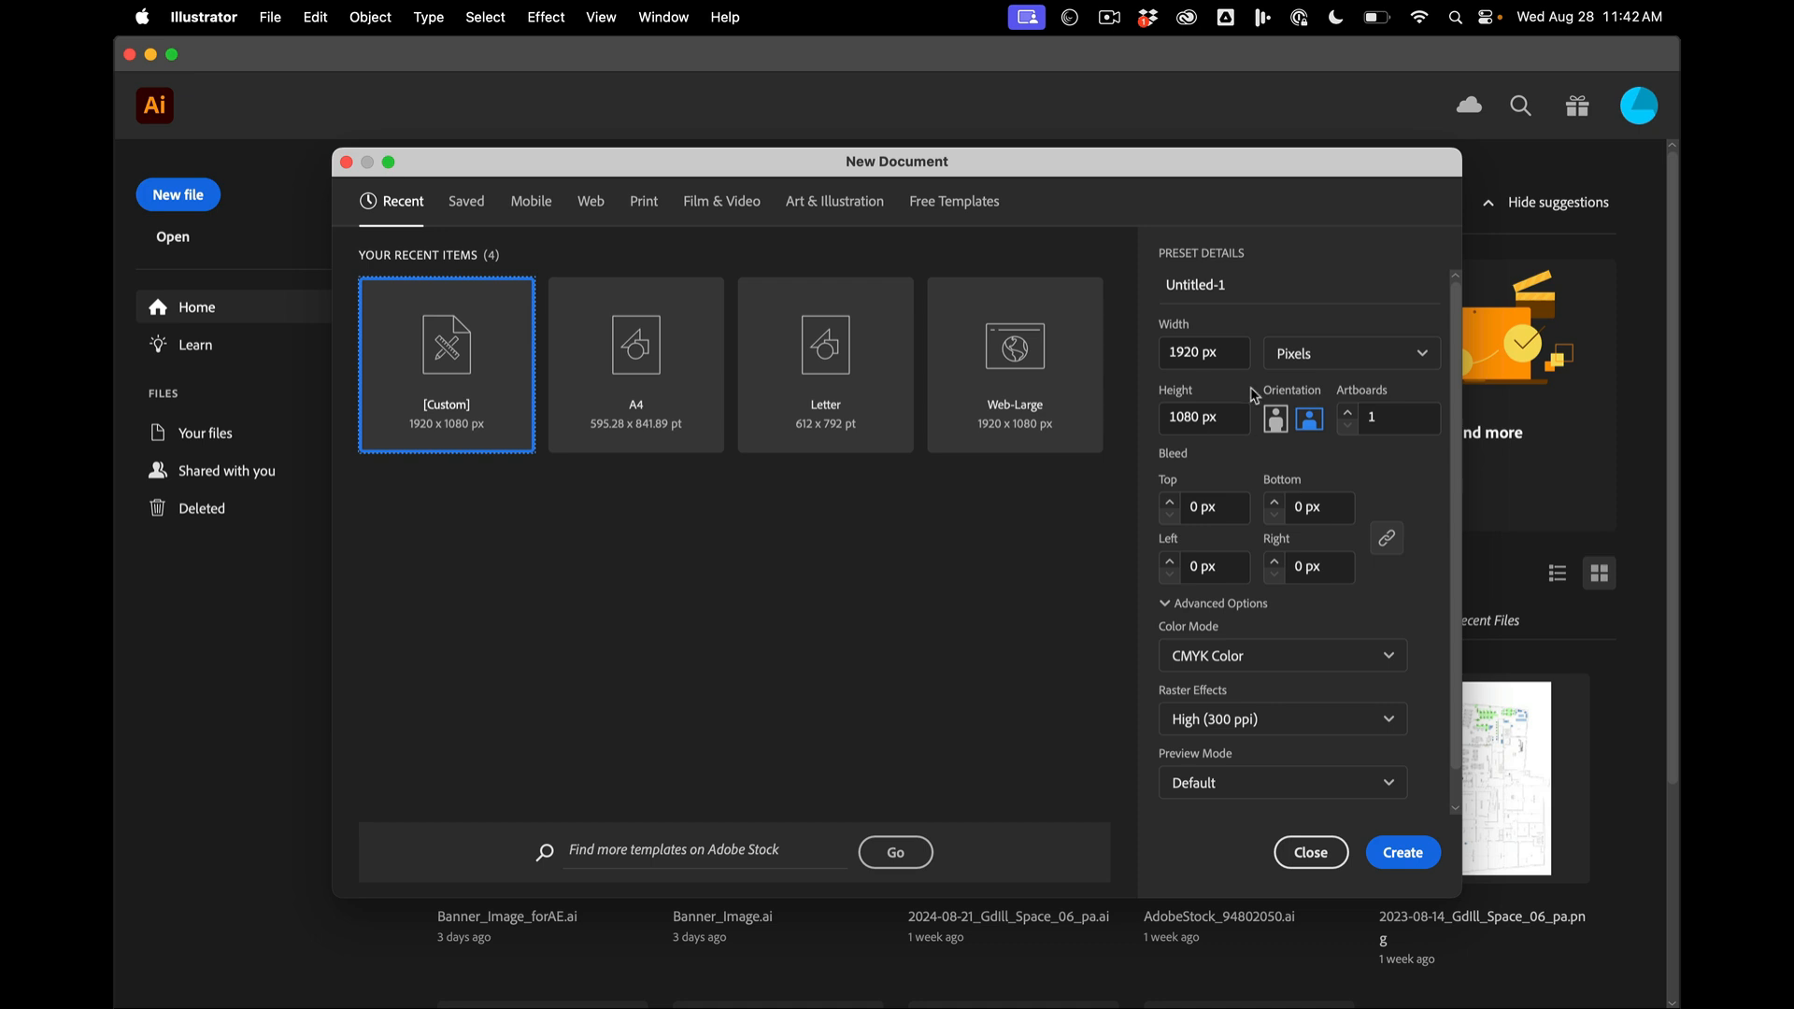
# - Set the new document's units to Points and both its width and height to 7in
pyautogui.click(1333, 354)
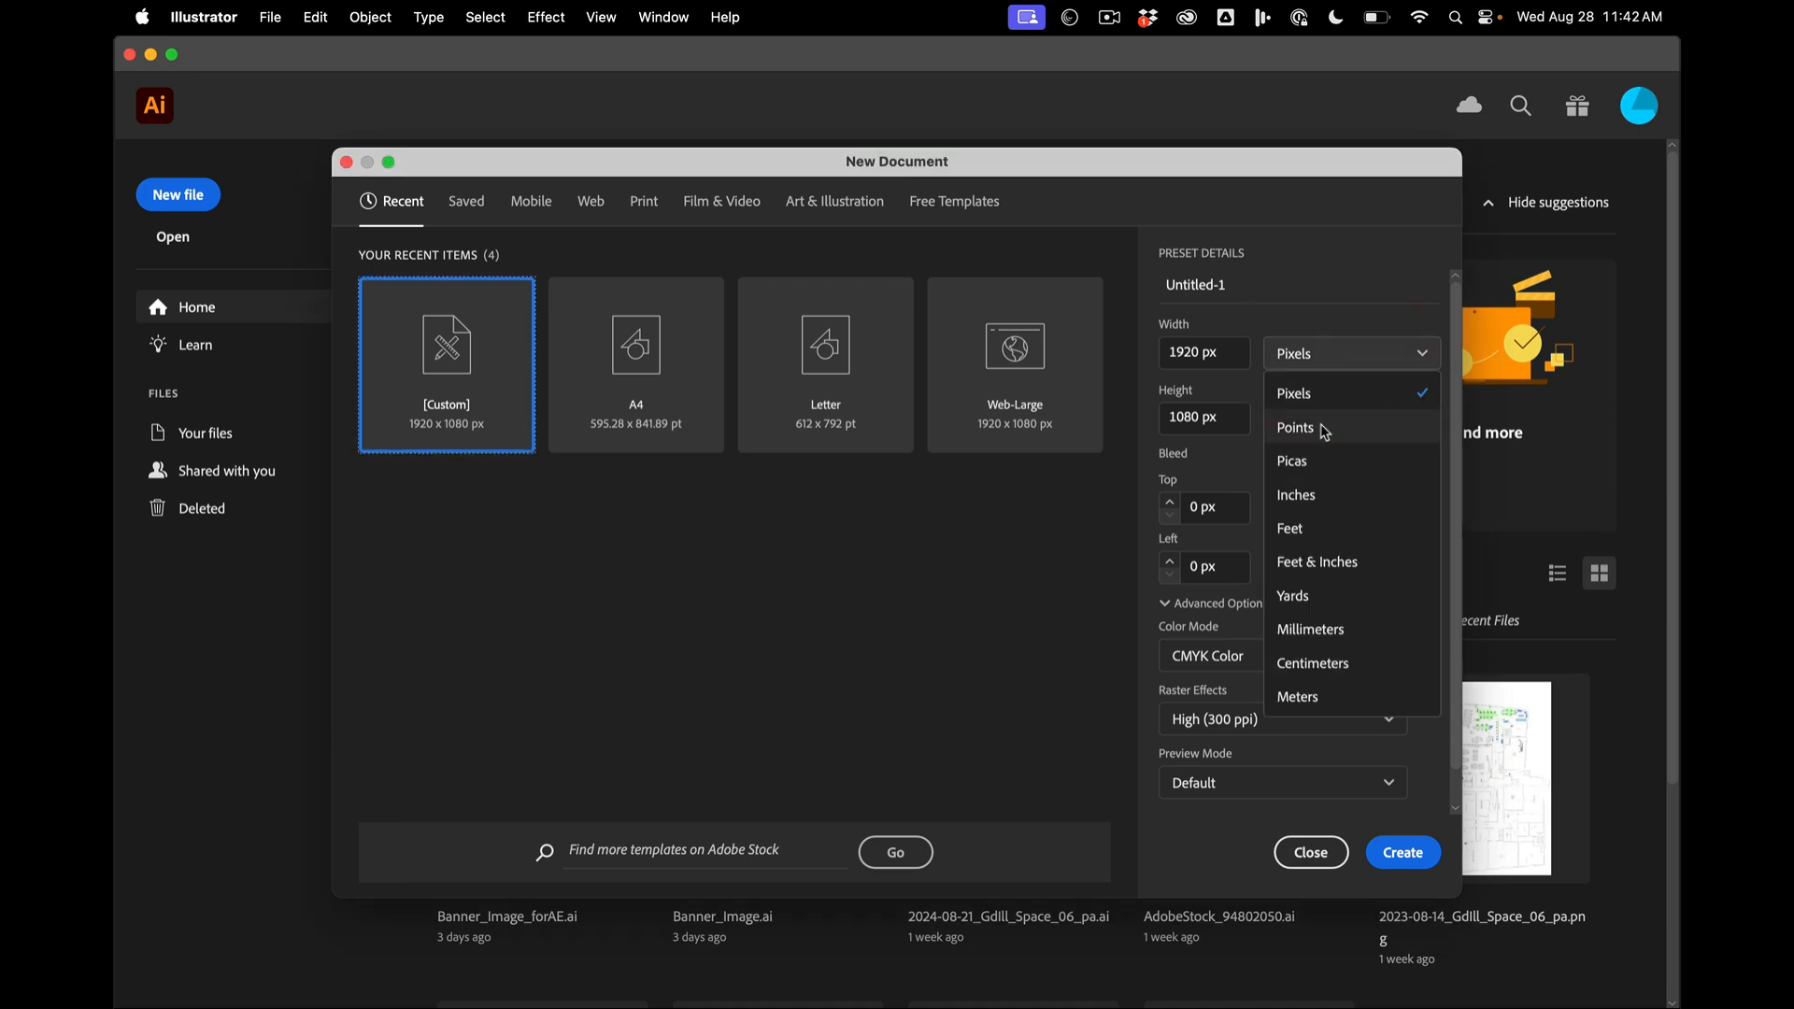
pyautogui.click(1323, 430)
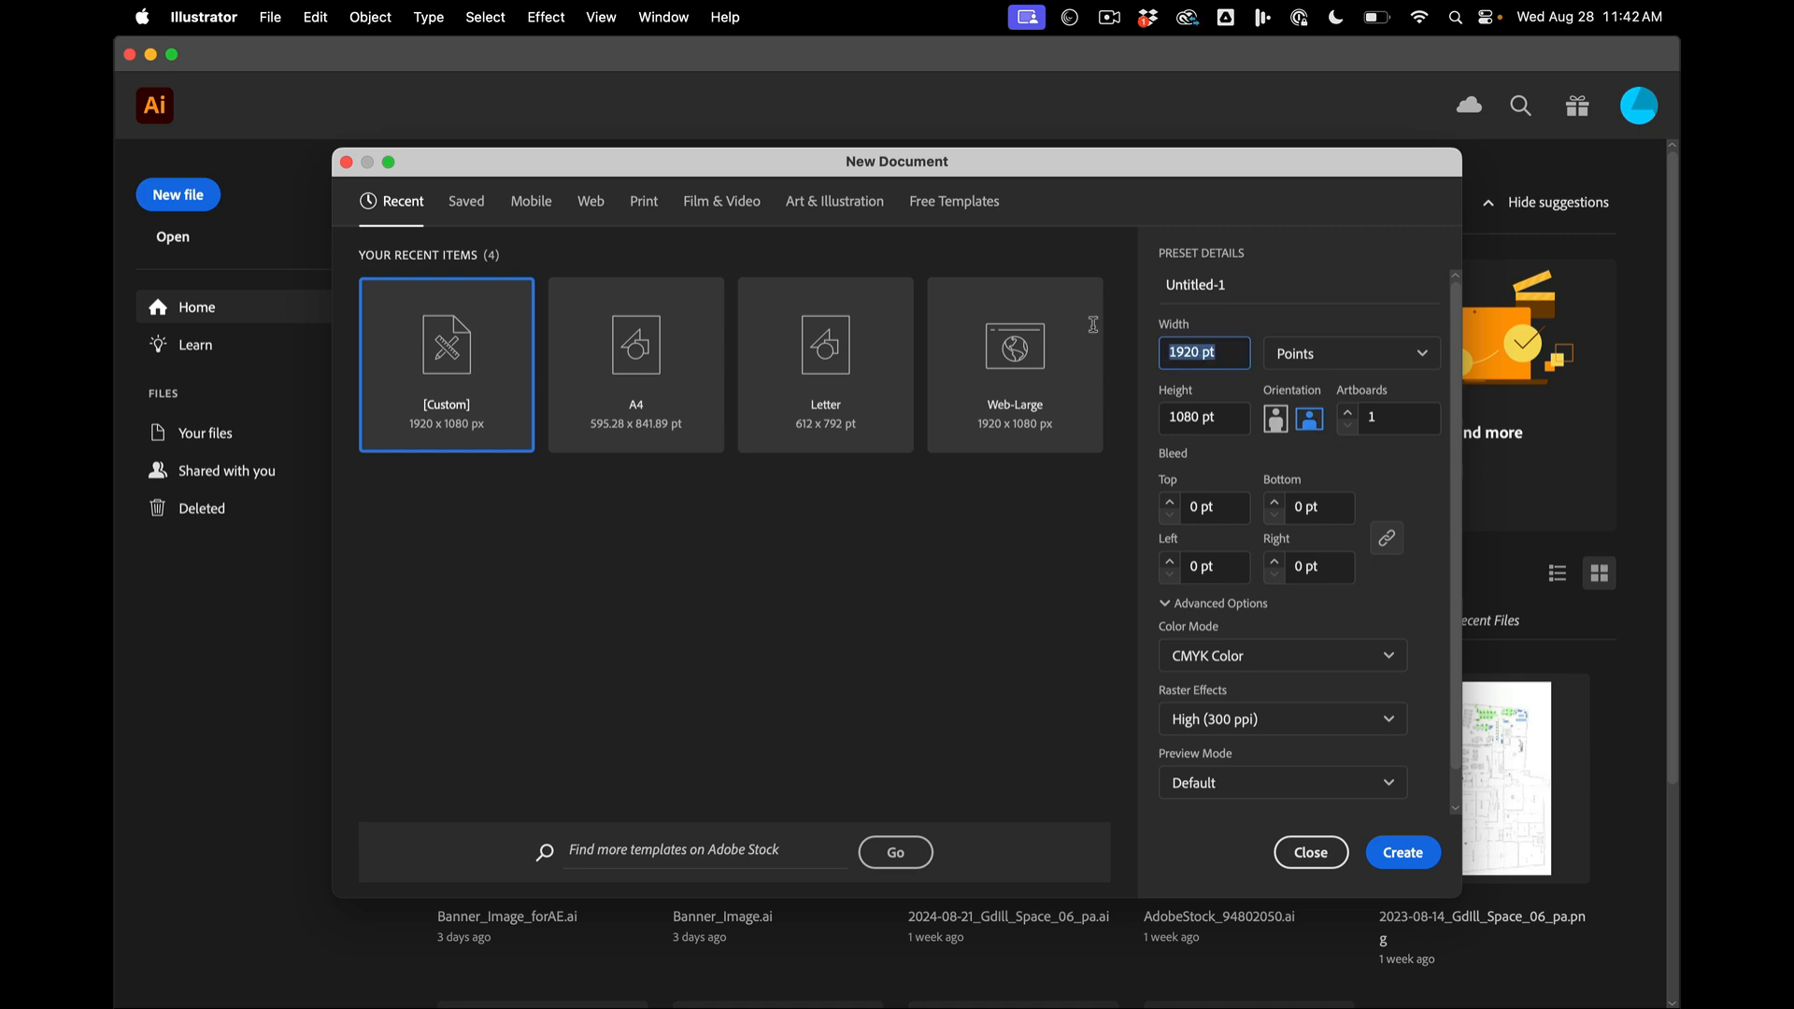
pyautogui.click(1233, 351)
pyautogui.moveTo(1234, 351); pyautogui.dragTo(1160, 355)
pyautogui.write('504')
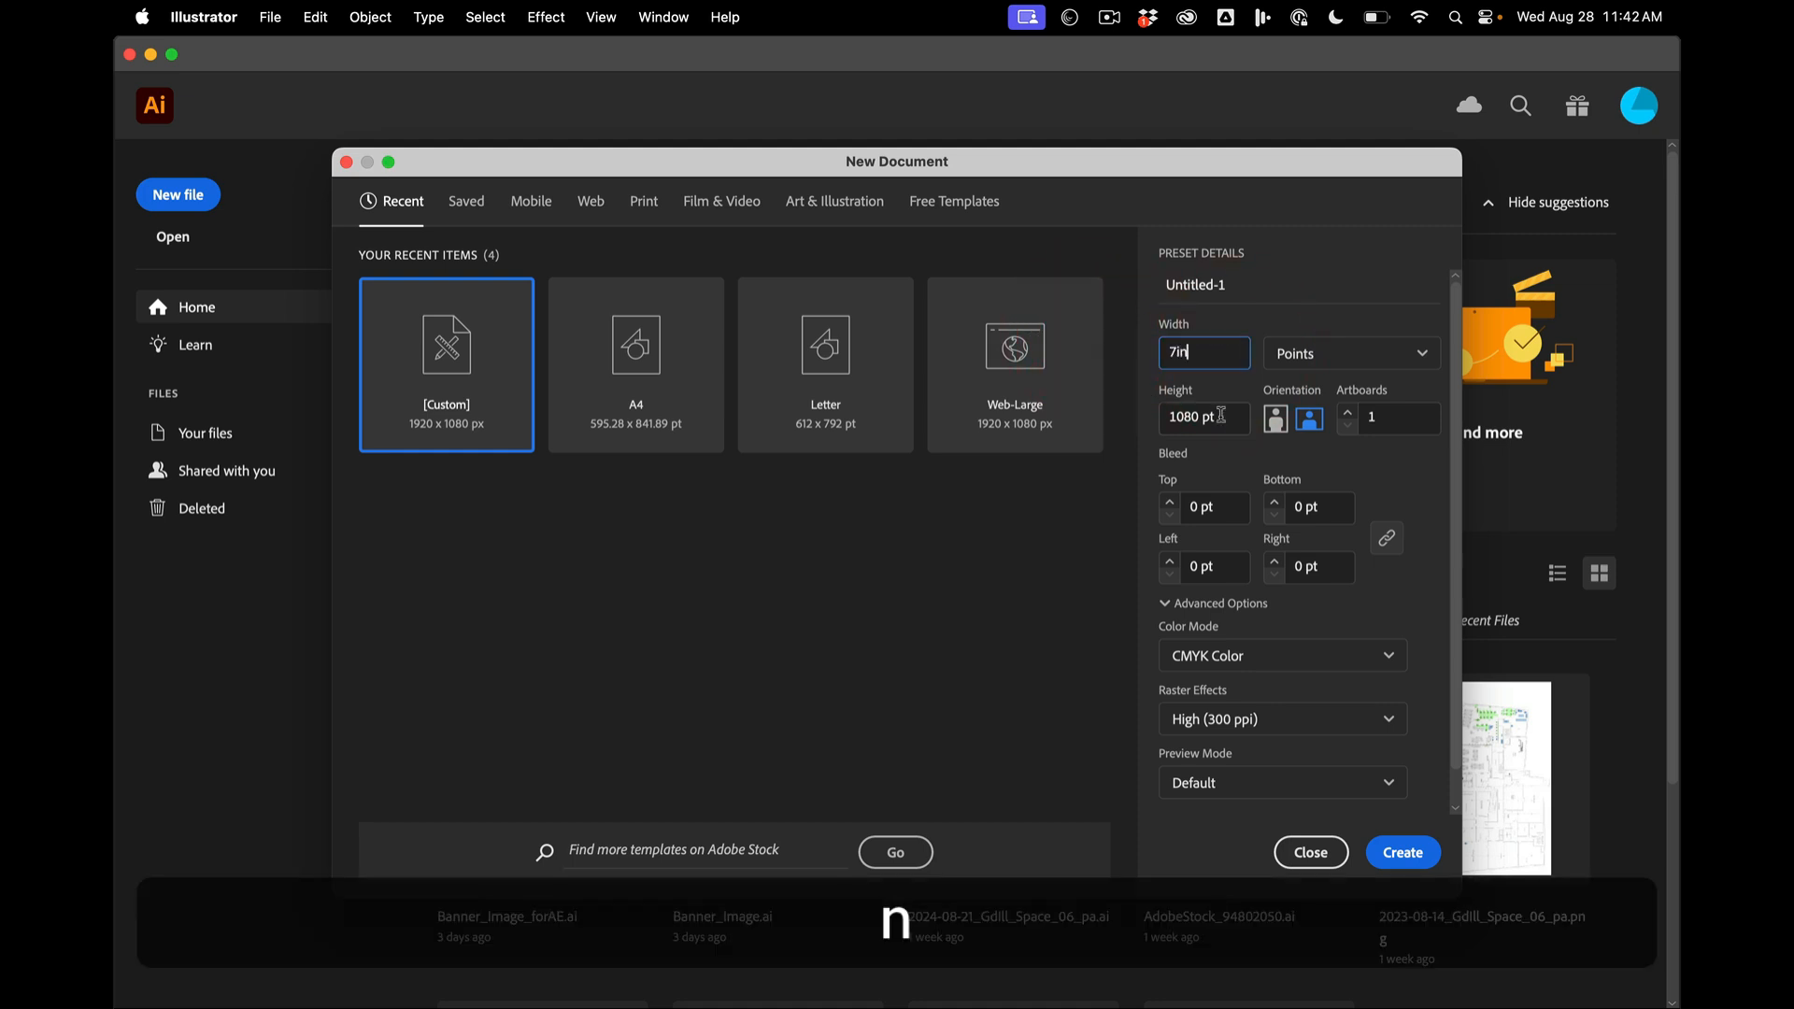
pyautogui.click(1224, 421)
pyautogui.tripleClick(1229, 423)
pyautogui.write('7in')
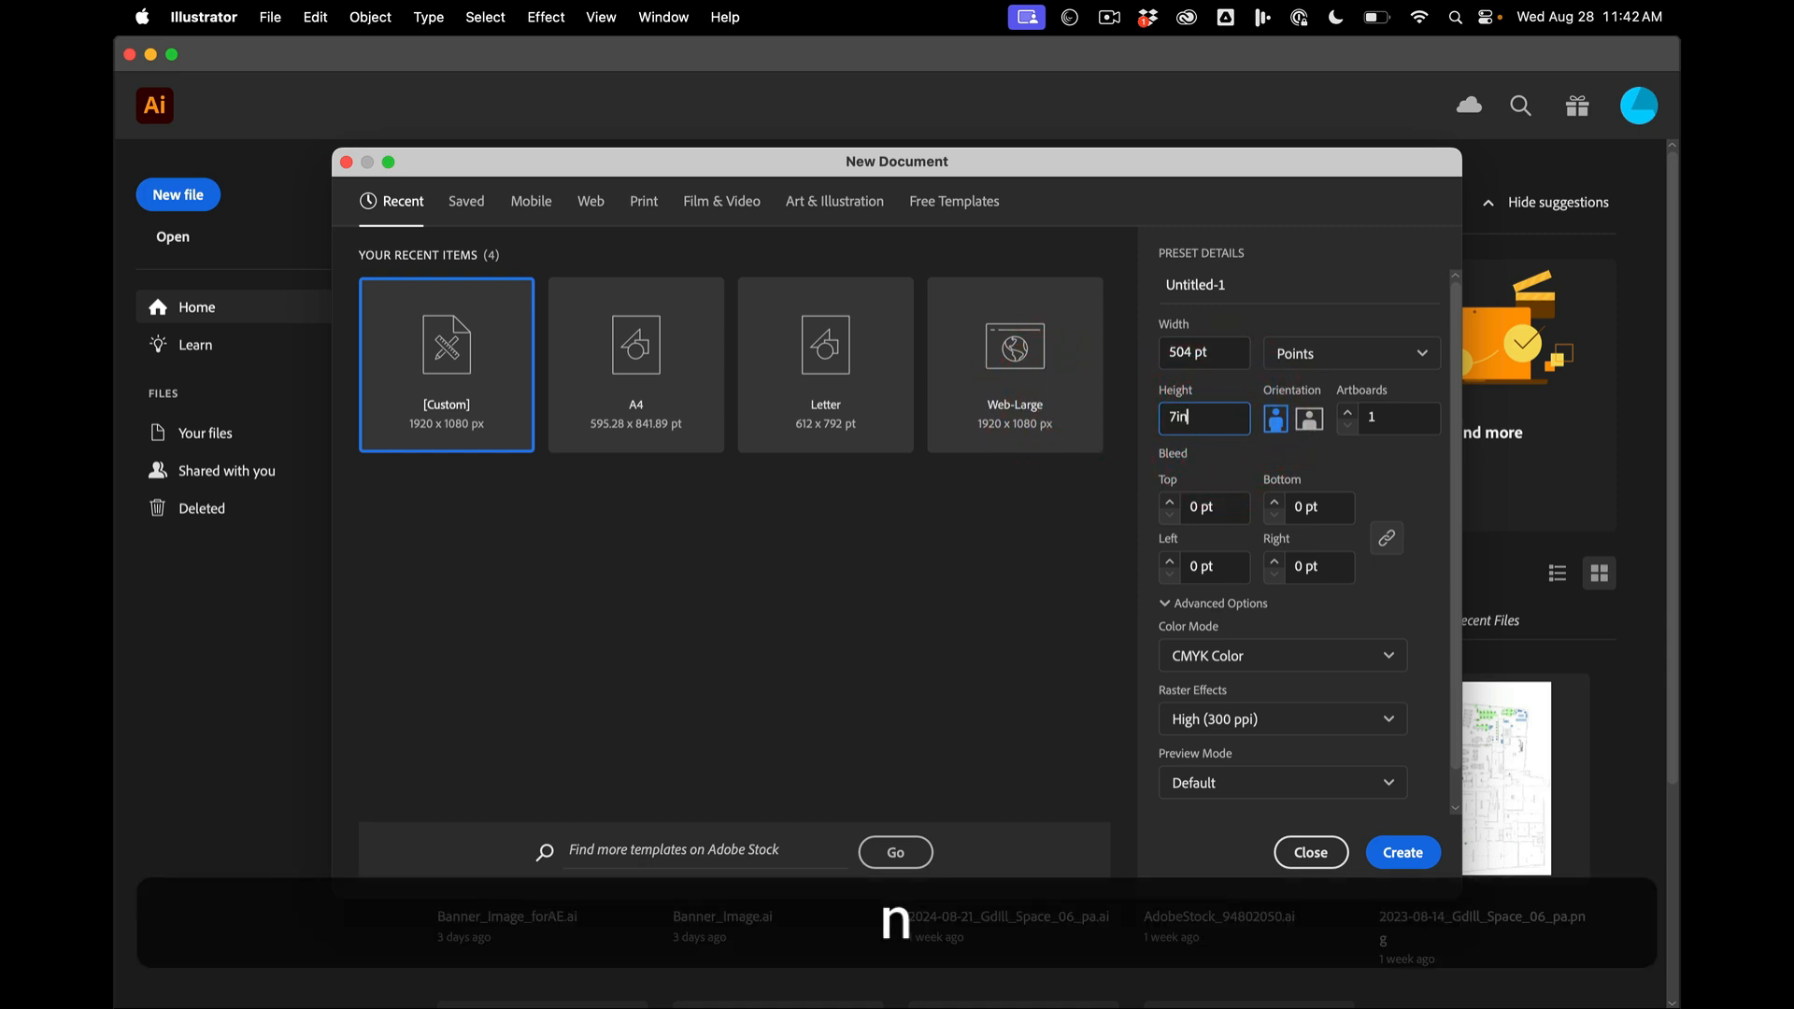
pyautogui.click(1208, 352)
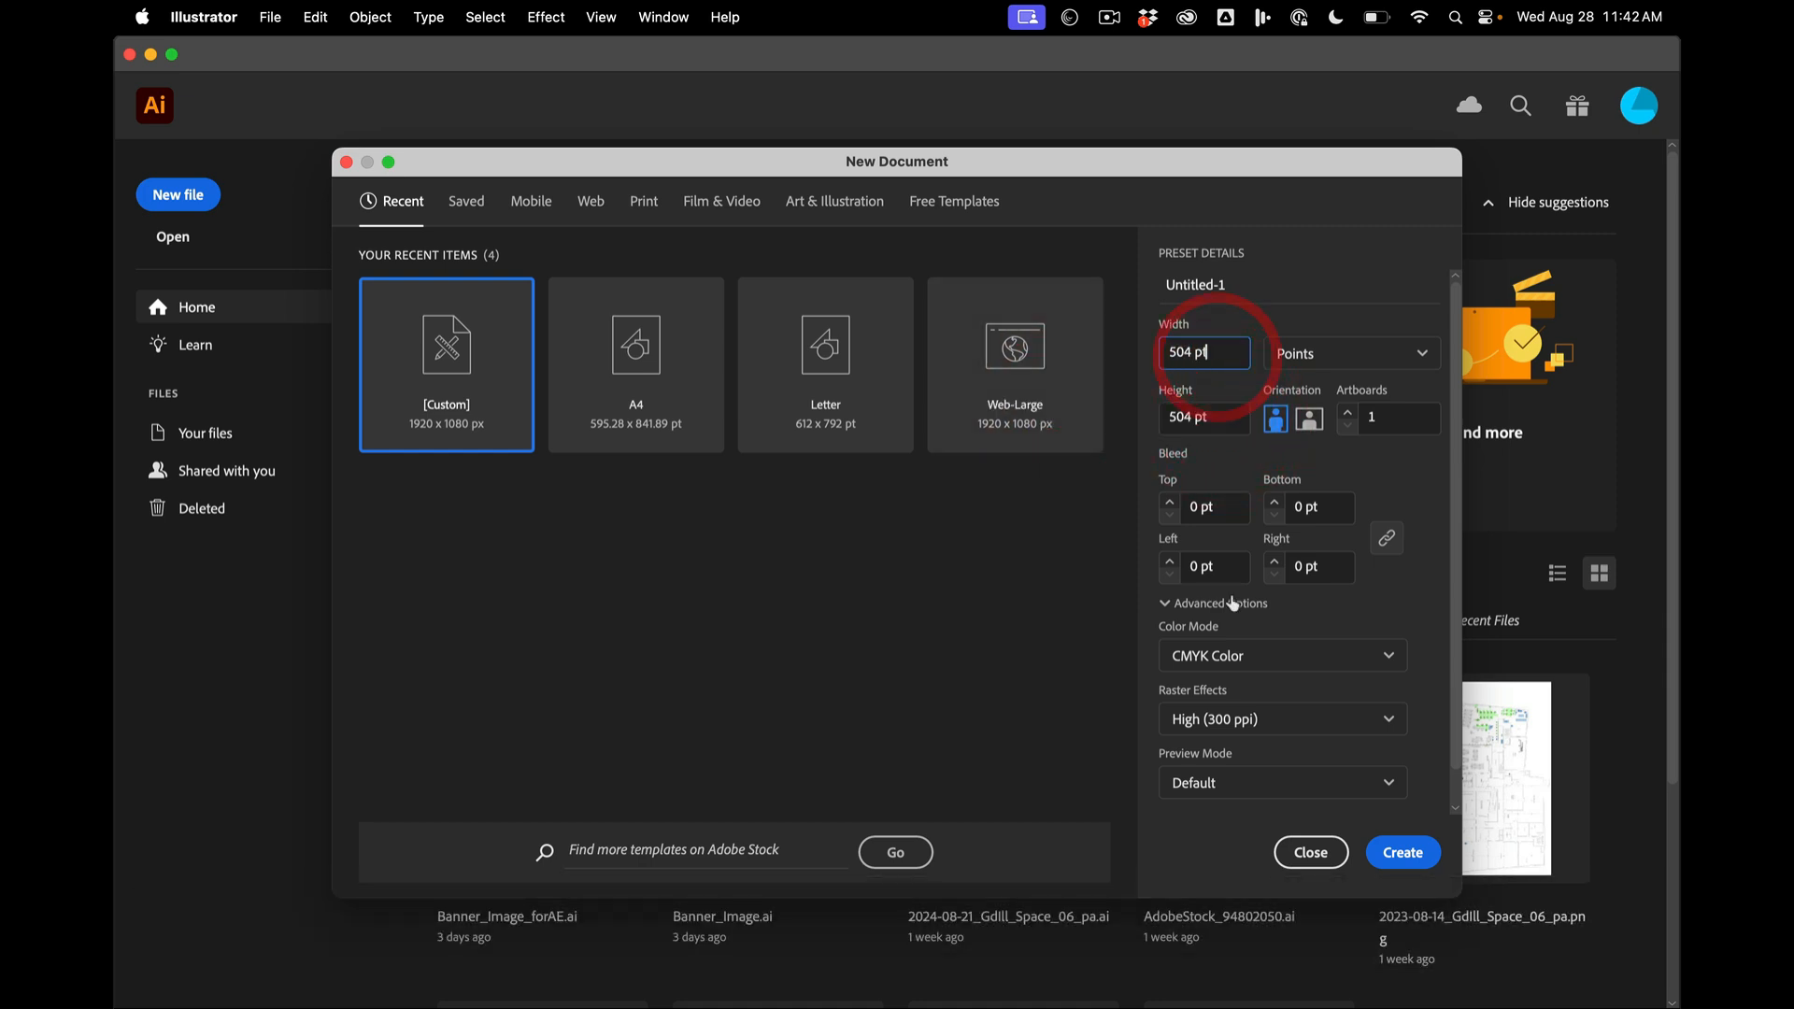
# - Set the new document's color mode to RGB Color
pyautogui.click(1234, 654)
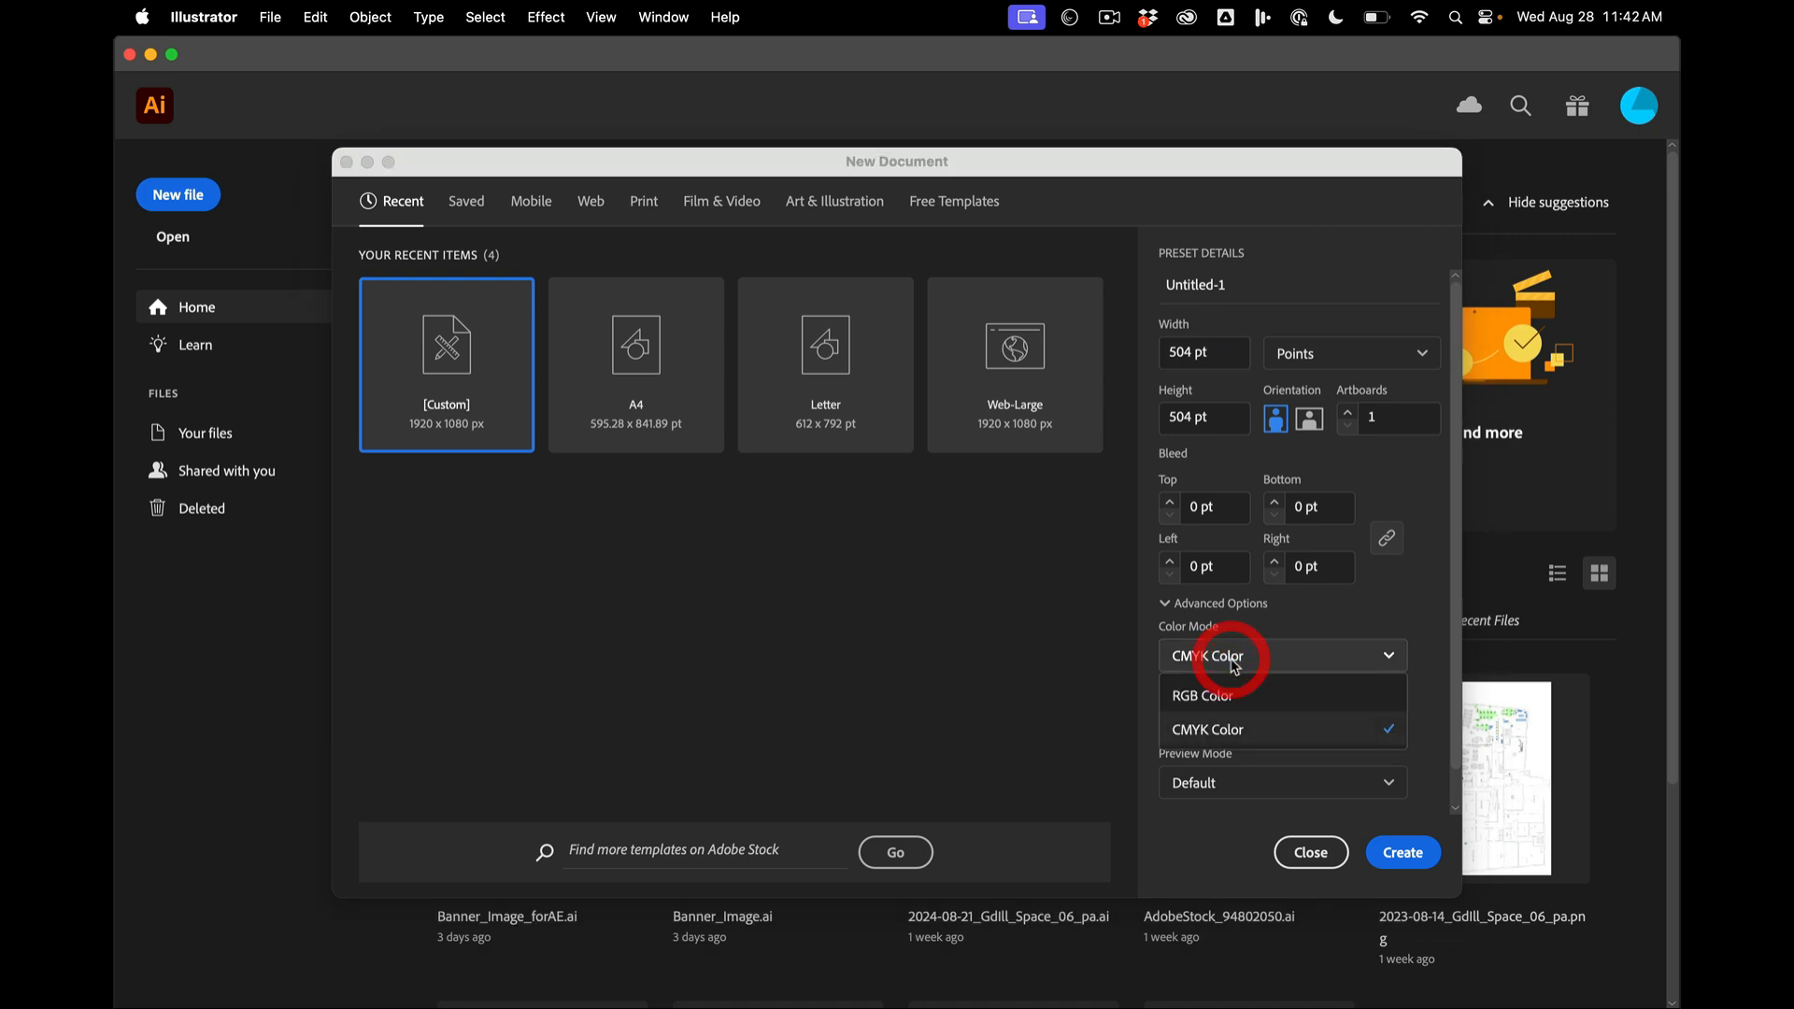
pyautogui.click(1198, 697)
pyautogui.scroll(-1, 1160, 675)
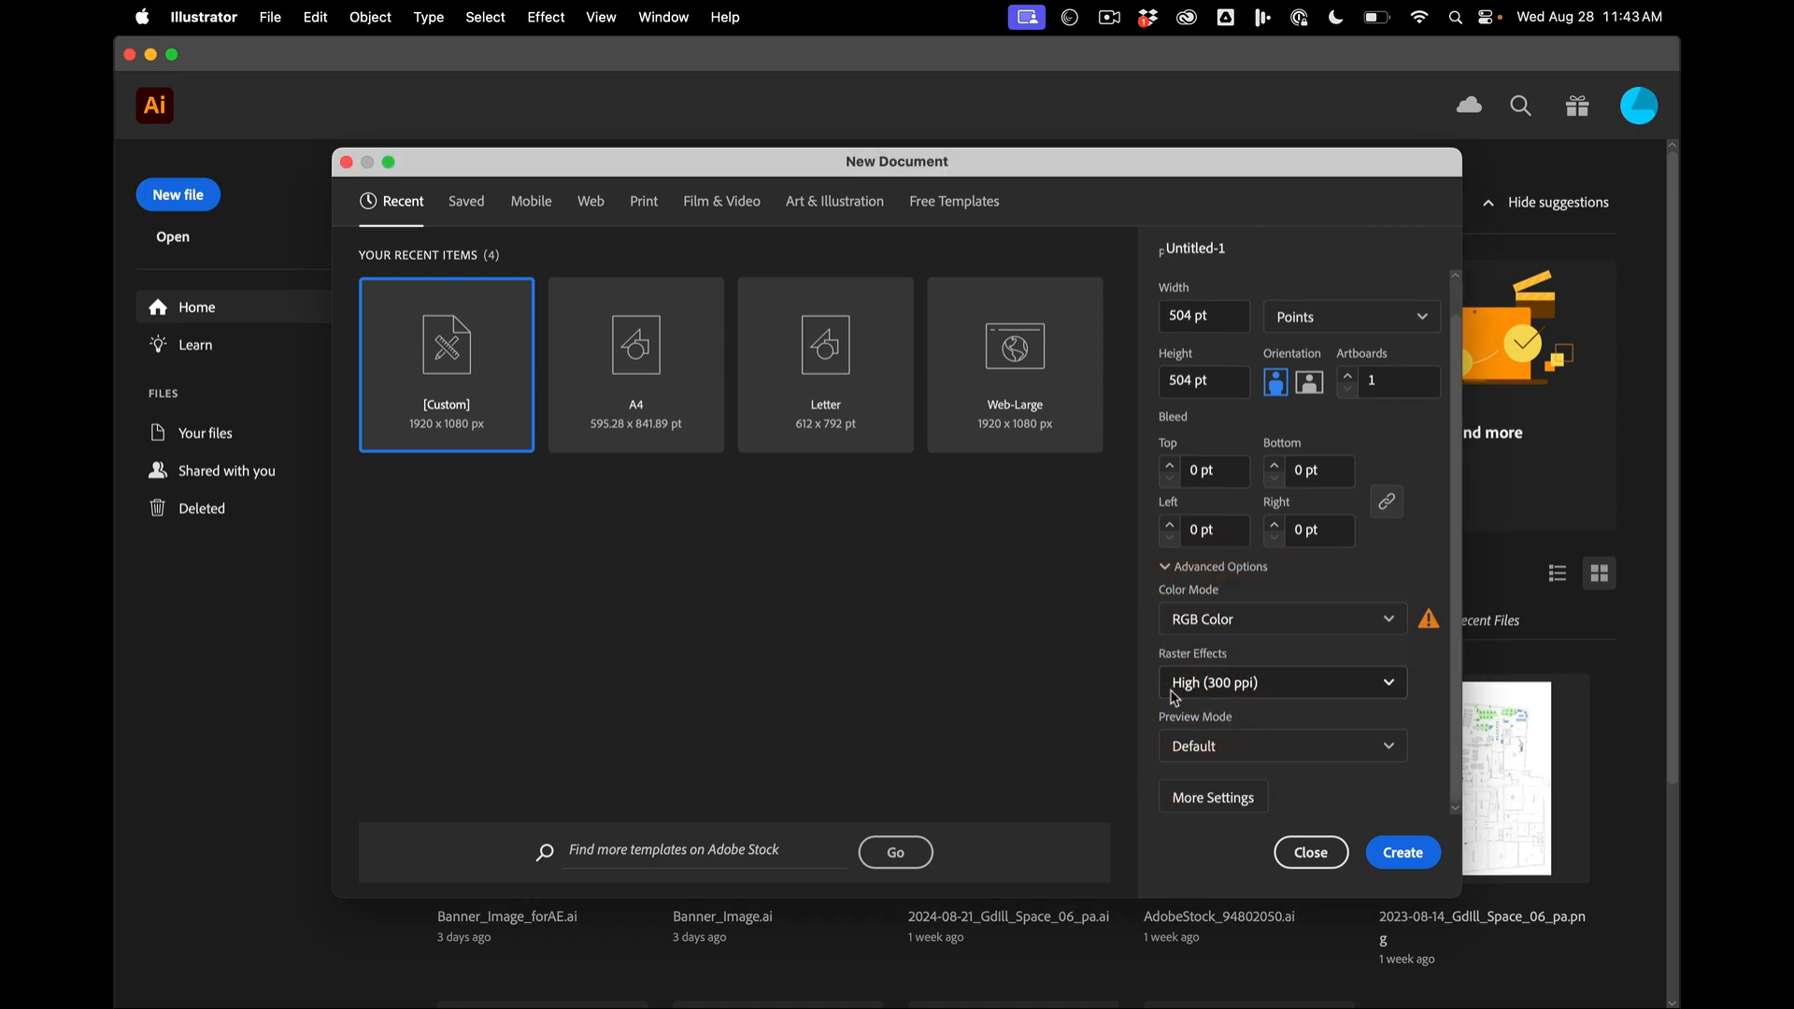
# - Set the bleed to 1p on all four sides and create the document
pyautogui.click(1231, 470)
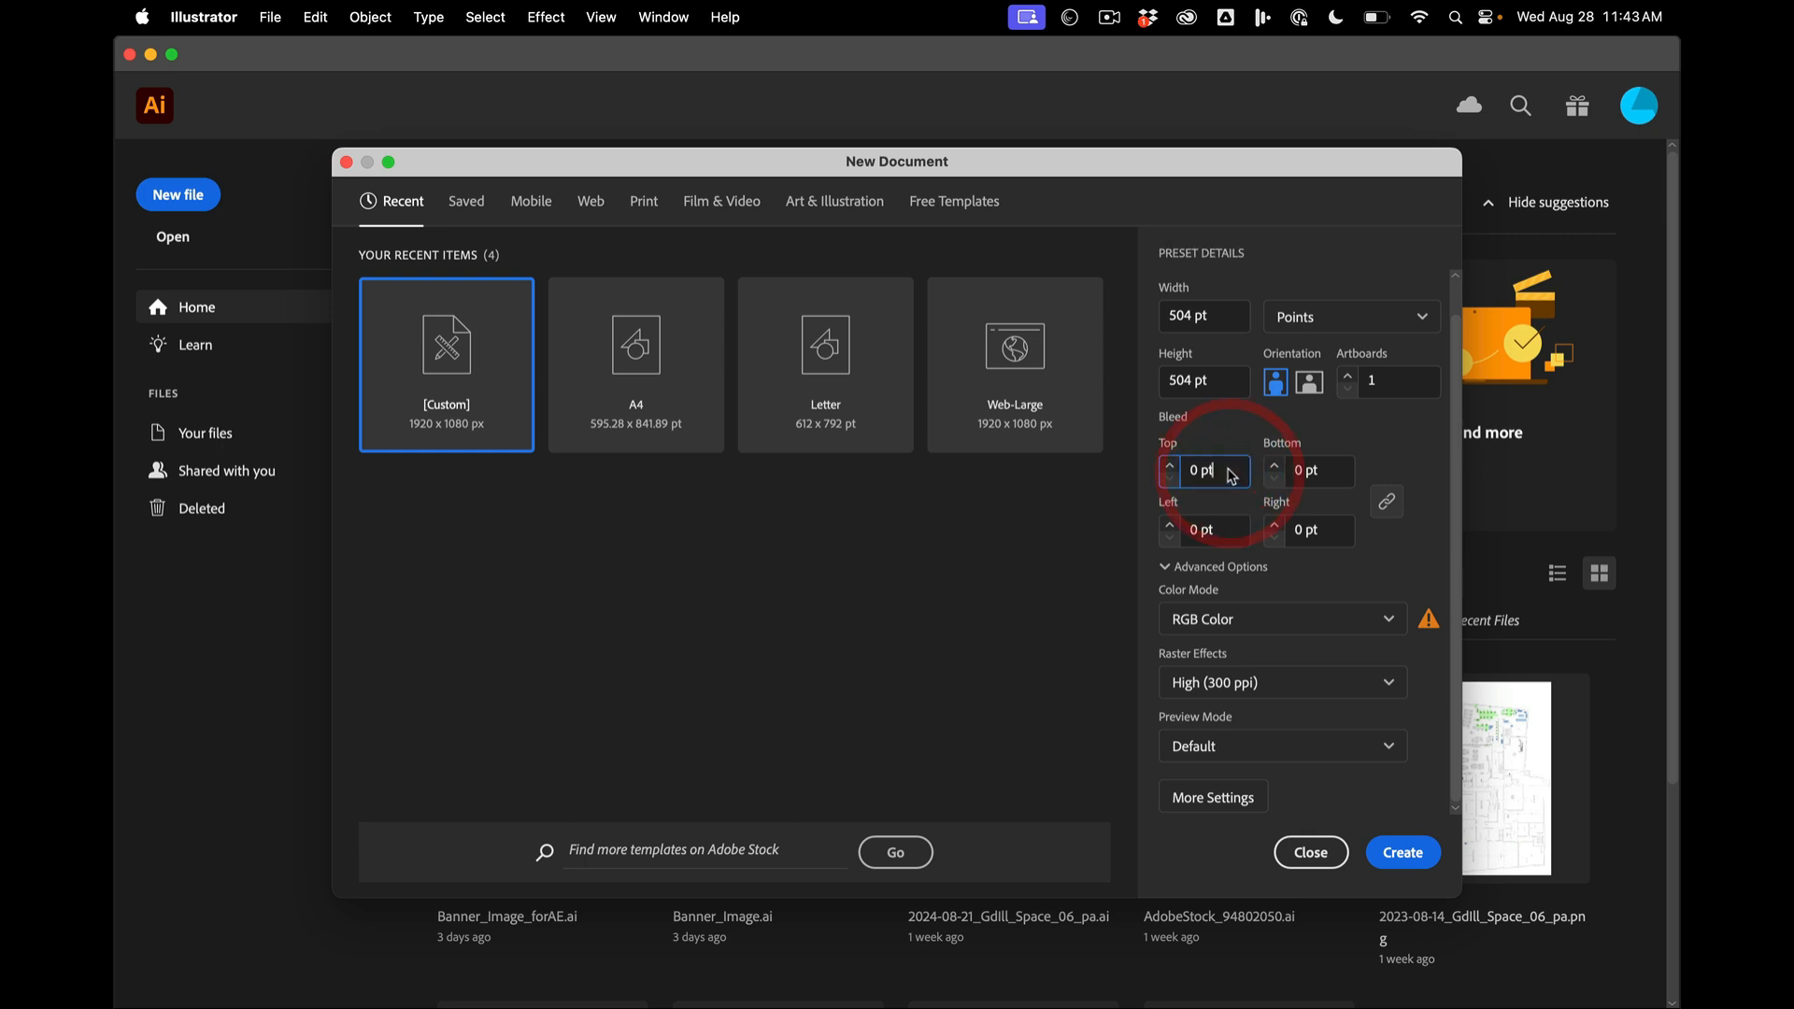
pyautogui.moveTo(1227, 469); pyautogui.dragTo(1161, 466)
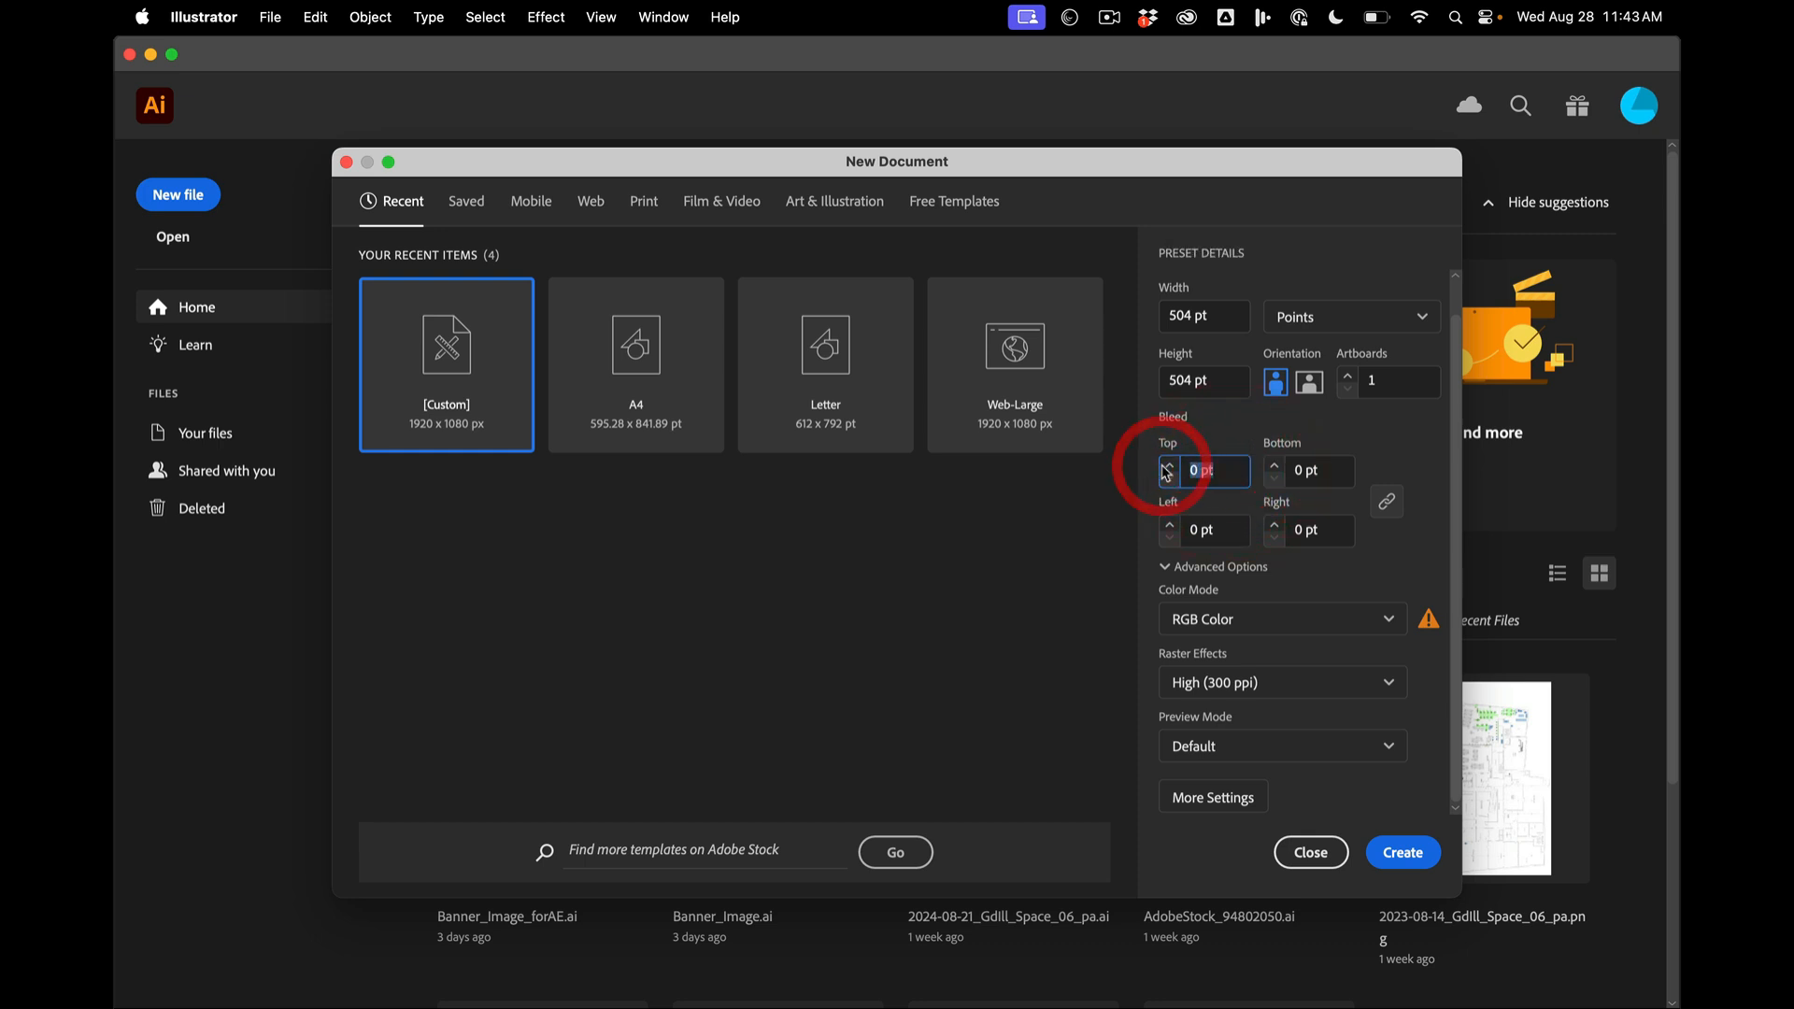
pyautogui.write('1p')
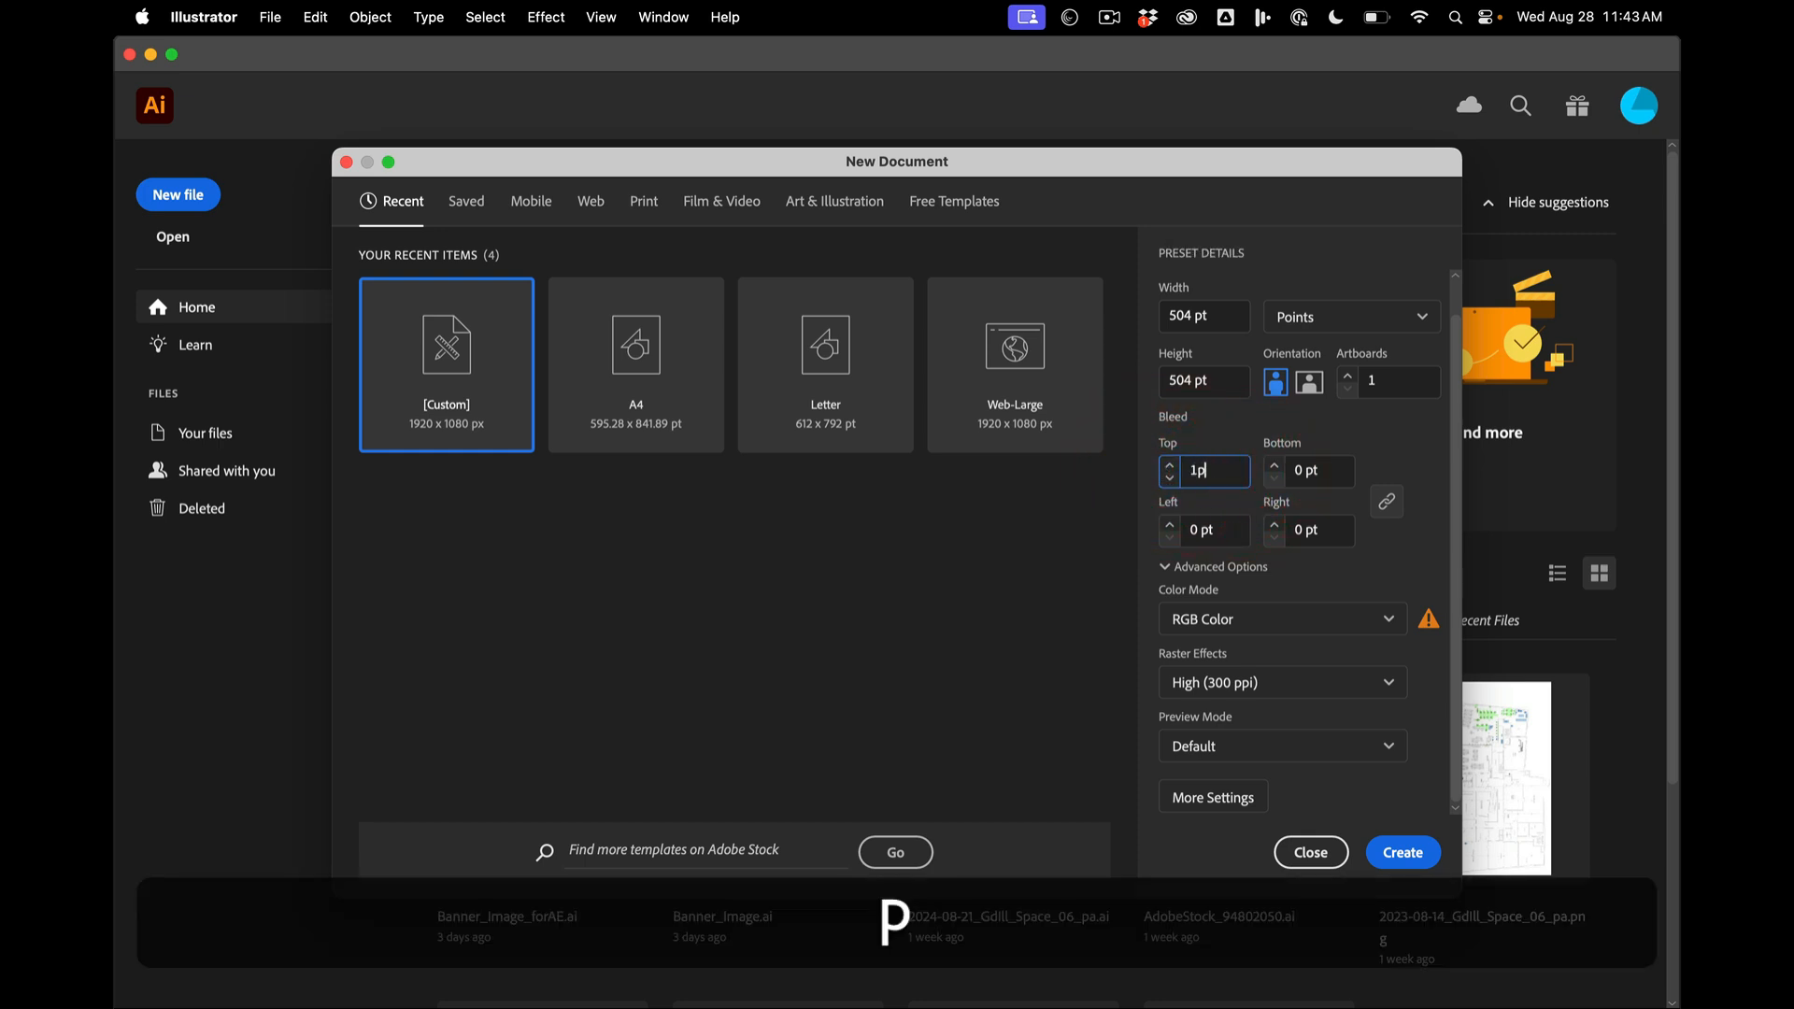
pyautogui.click(1303, 475)
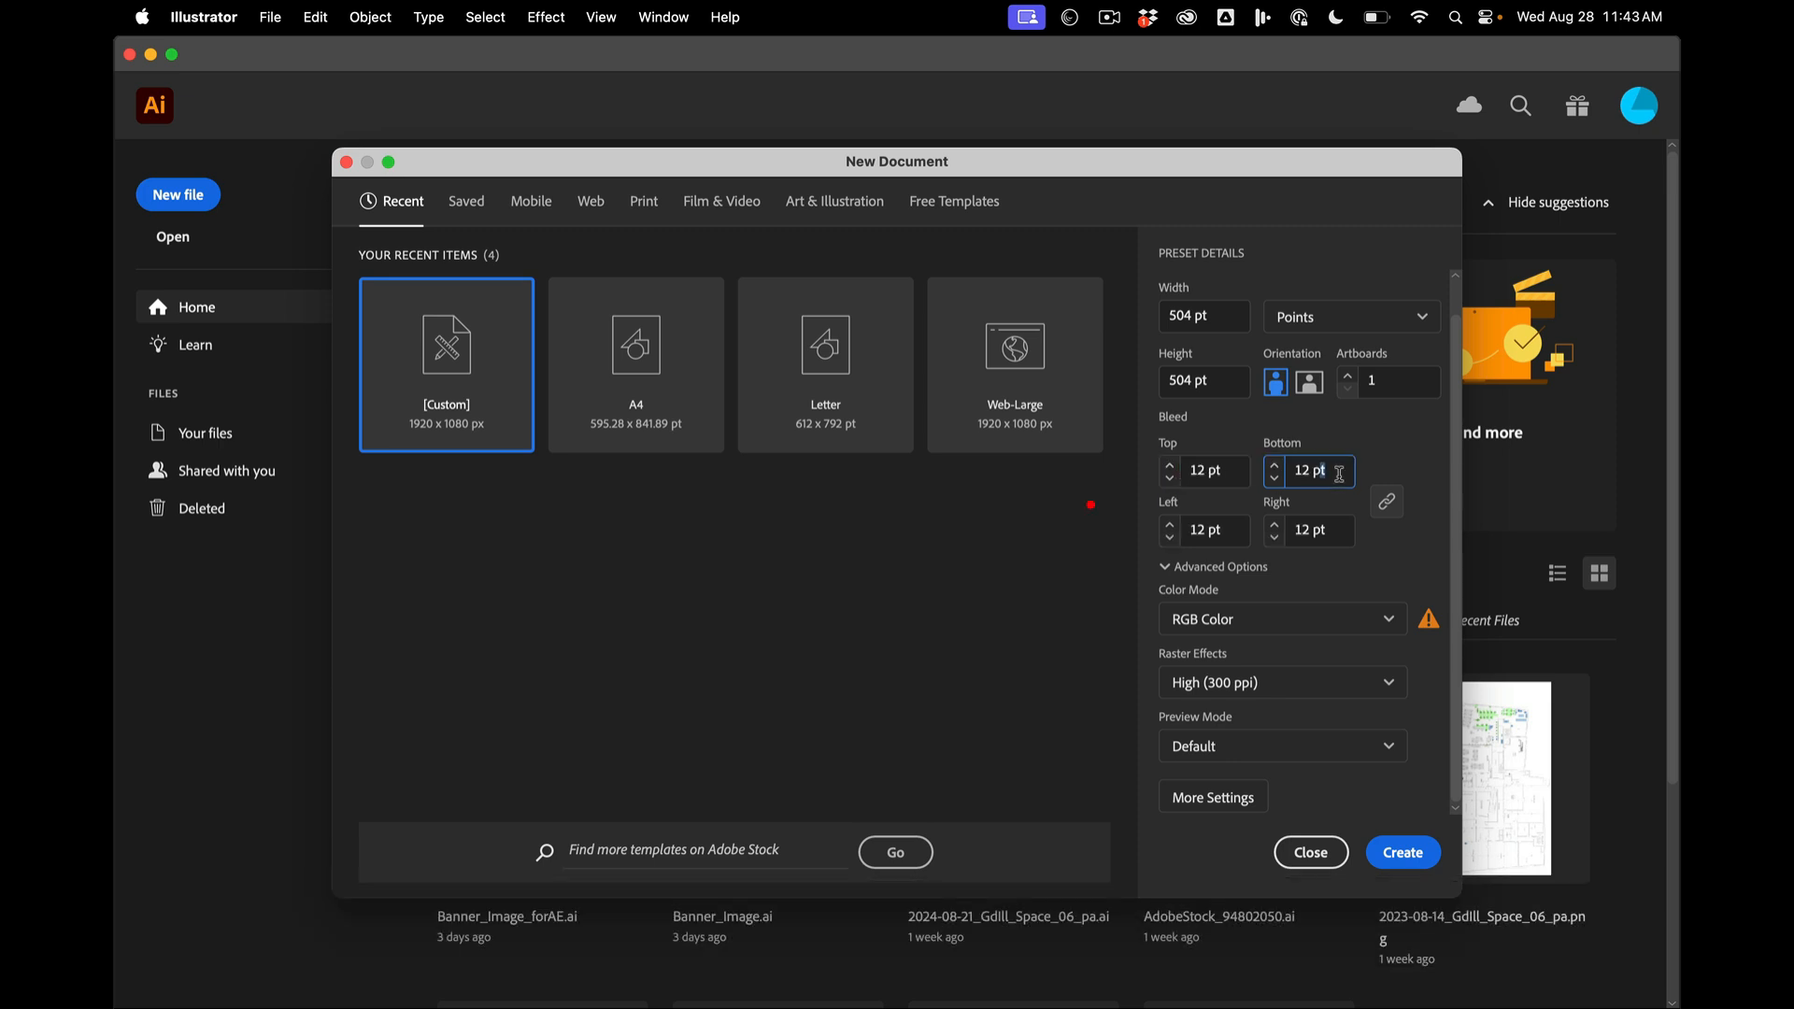
pyautogui.click(1402, 855)
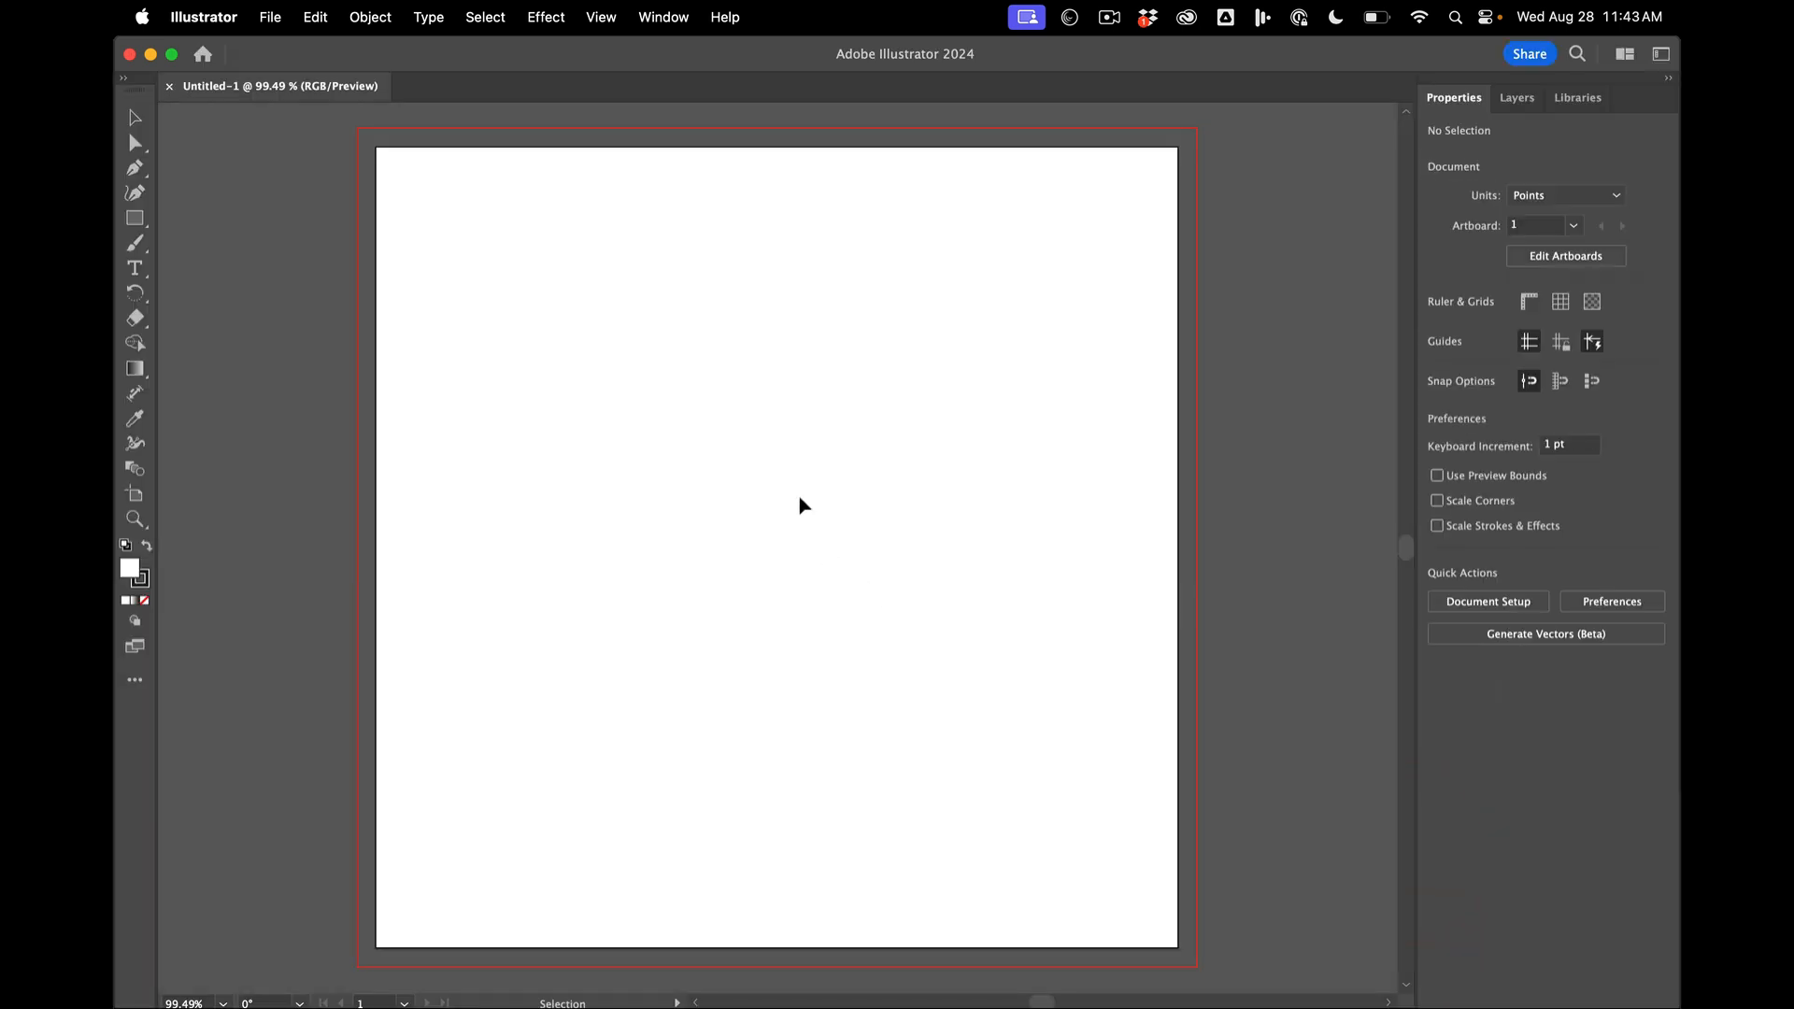
pyautogui.scroll(-3, 800, 505)
pyautogui.scroll(4, 601, 312)
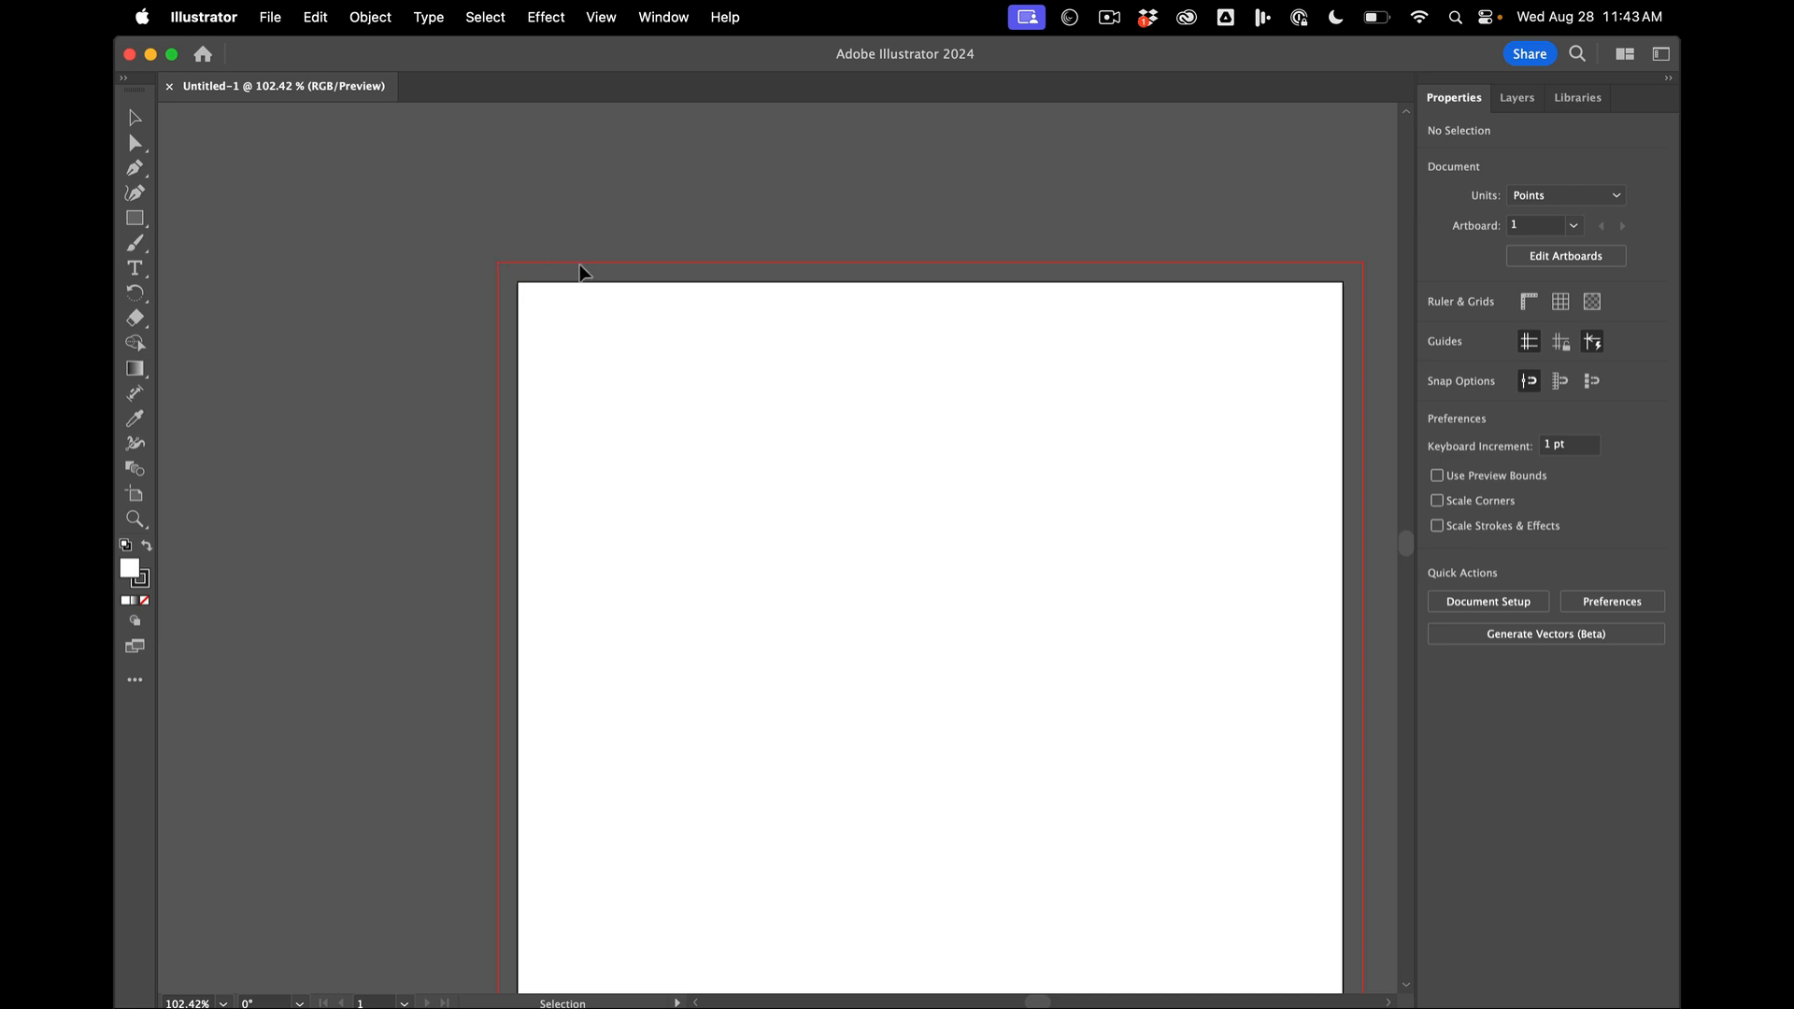
pyautogui.scroll(-2, 587, 377)
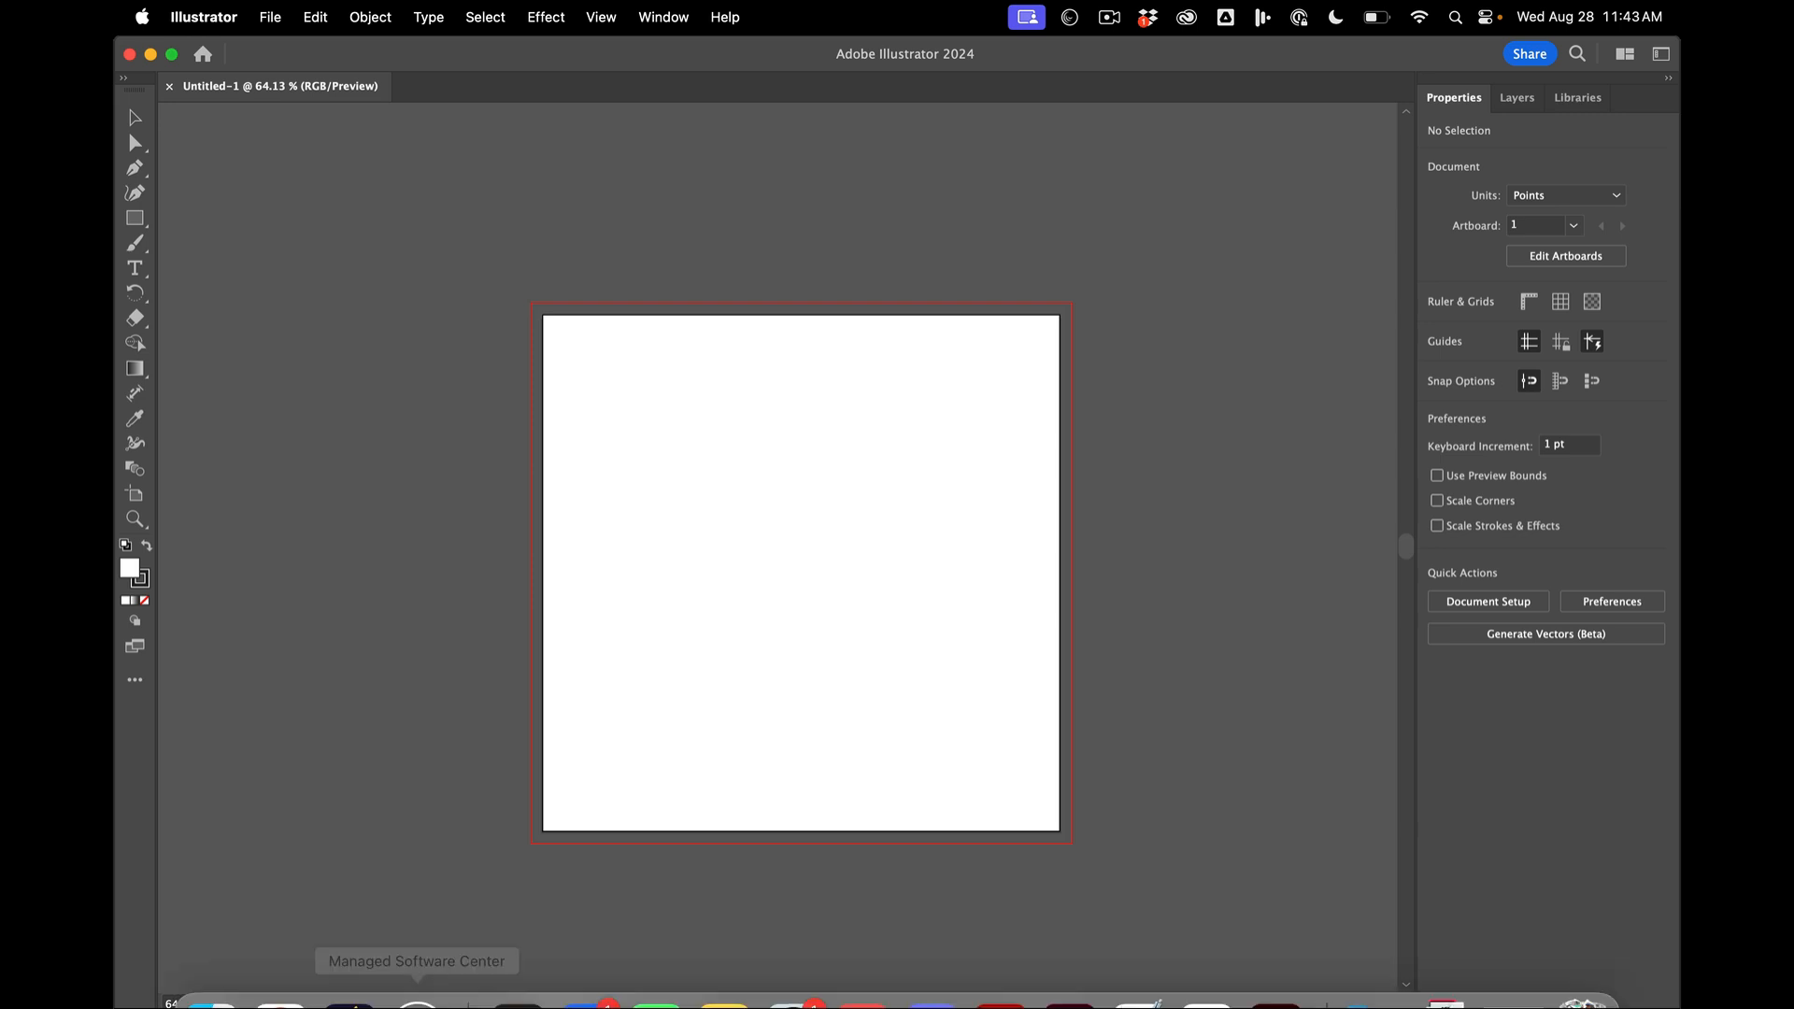
pyautogui.scroll(-1, 701, 561)
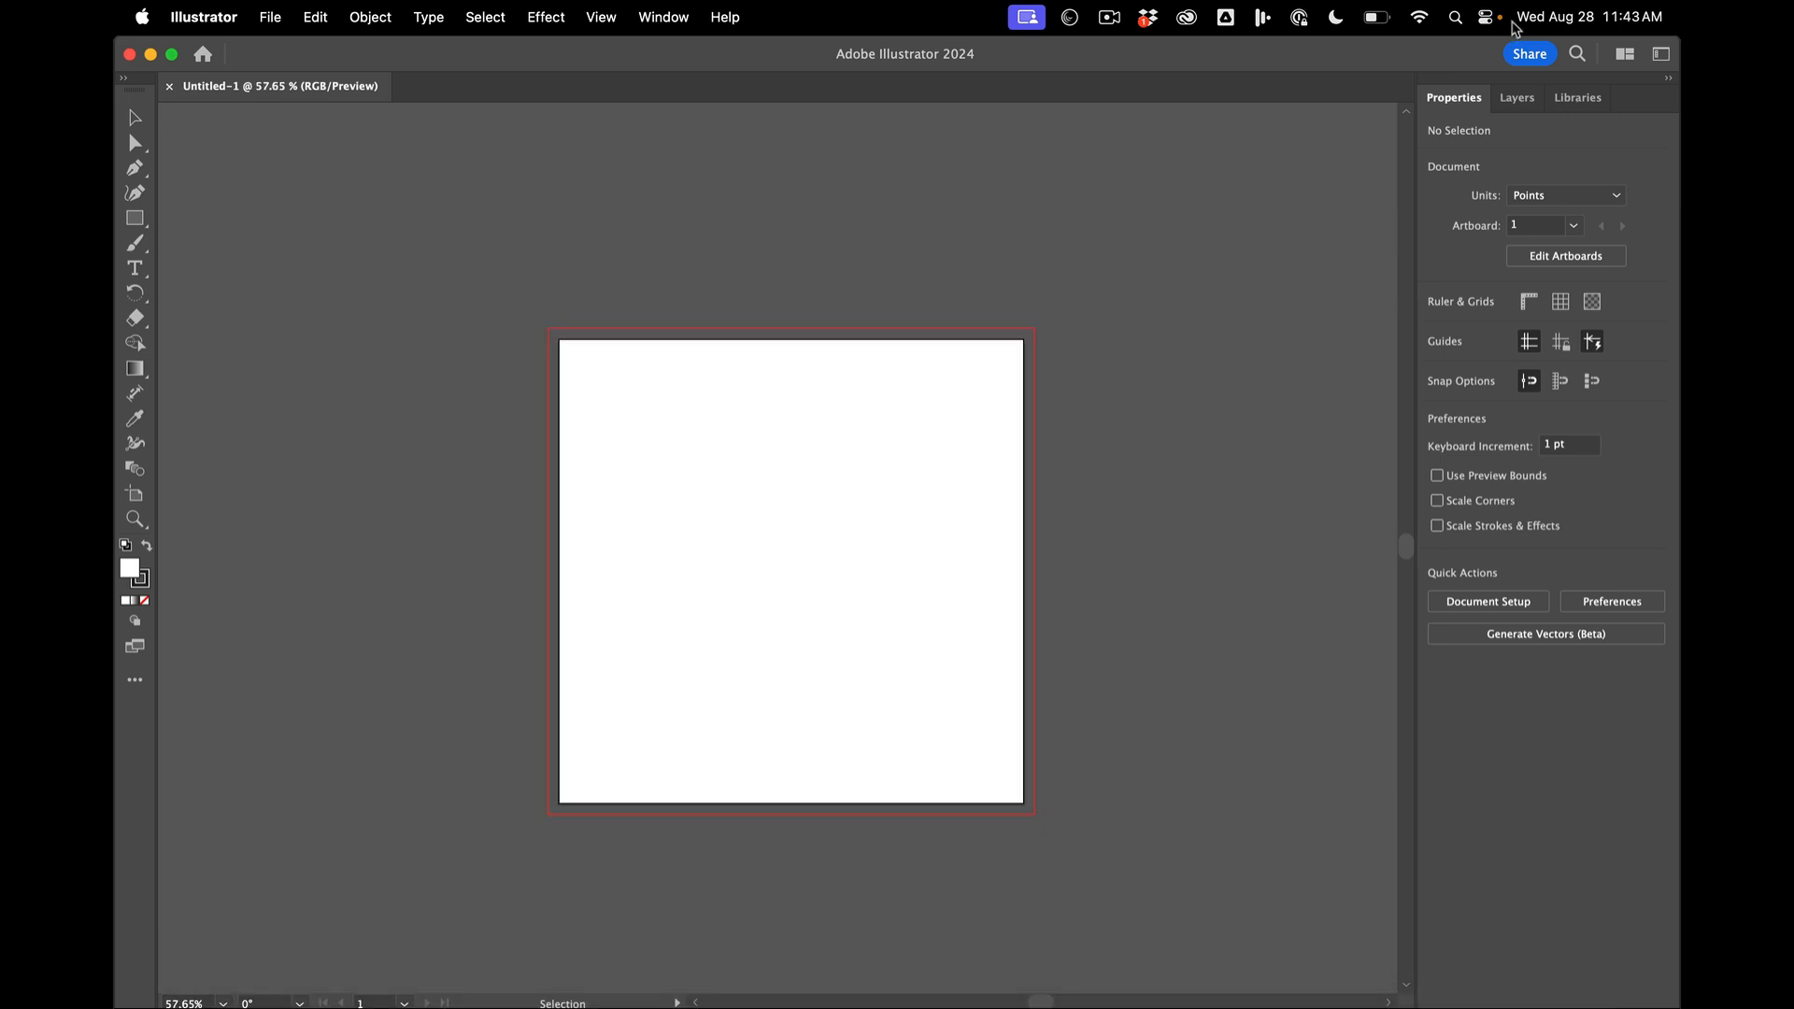
# - Add a new layer, place it beneath Layer 1 and name it REF
pyautogui.click(1521, 97)
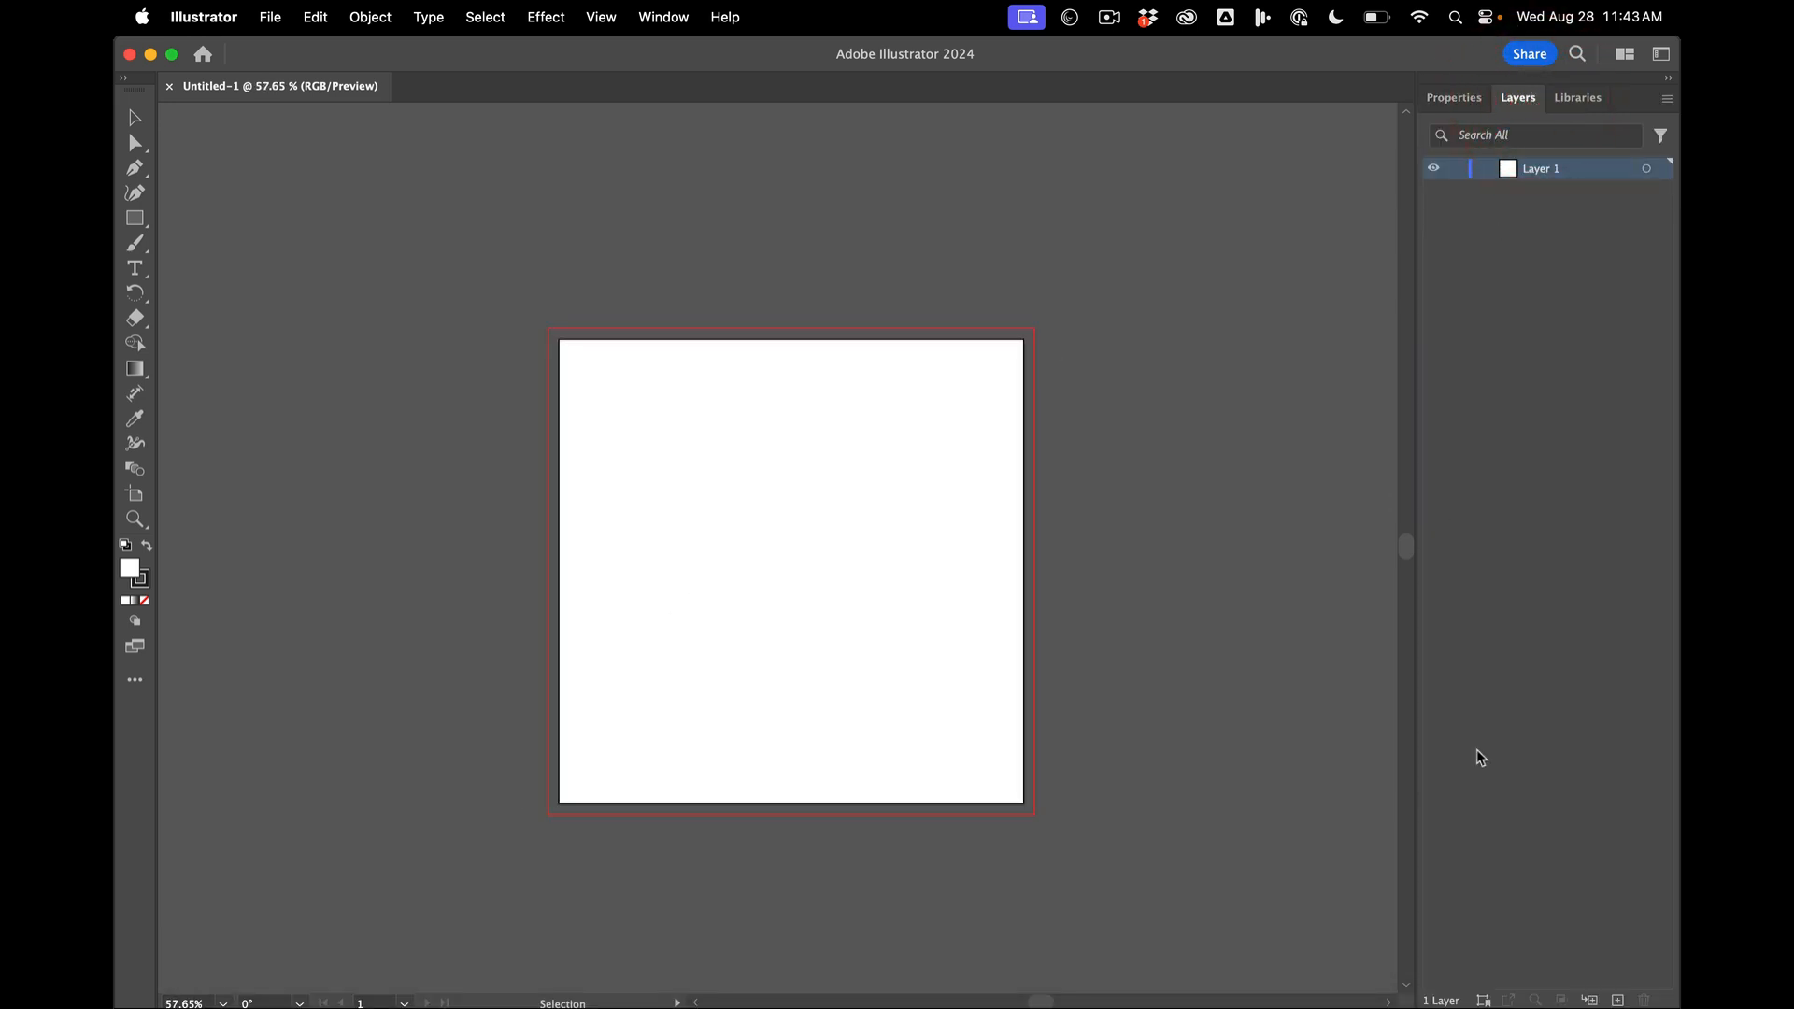
pyautogui.click(1618, 999)
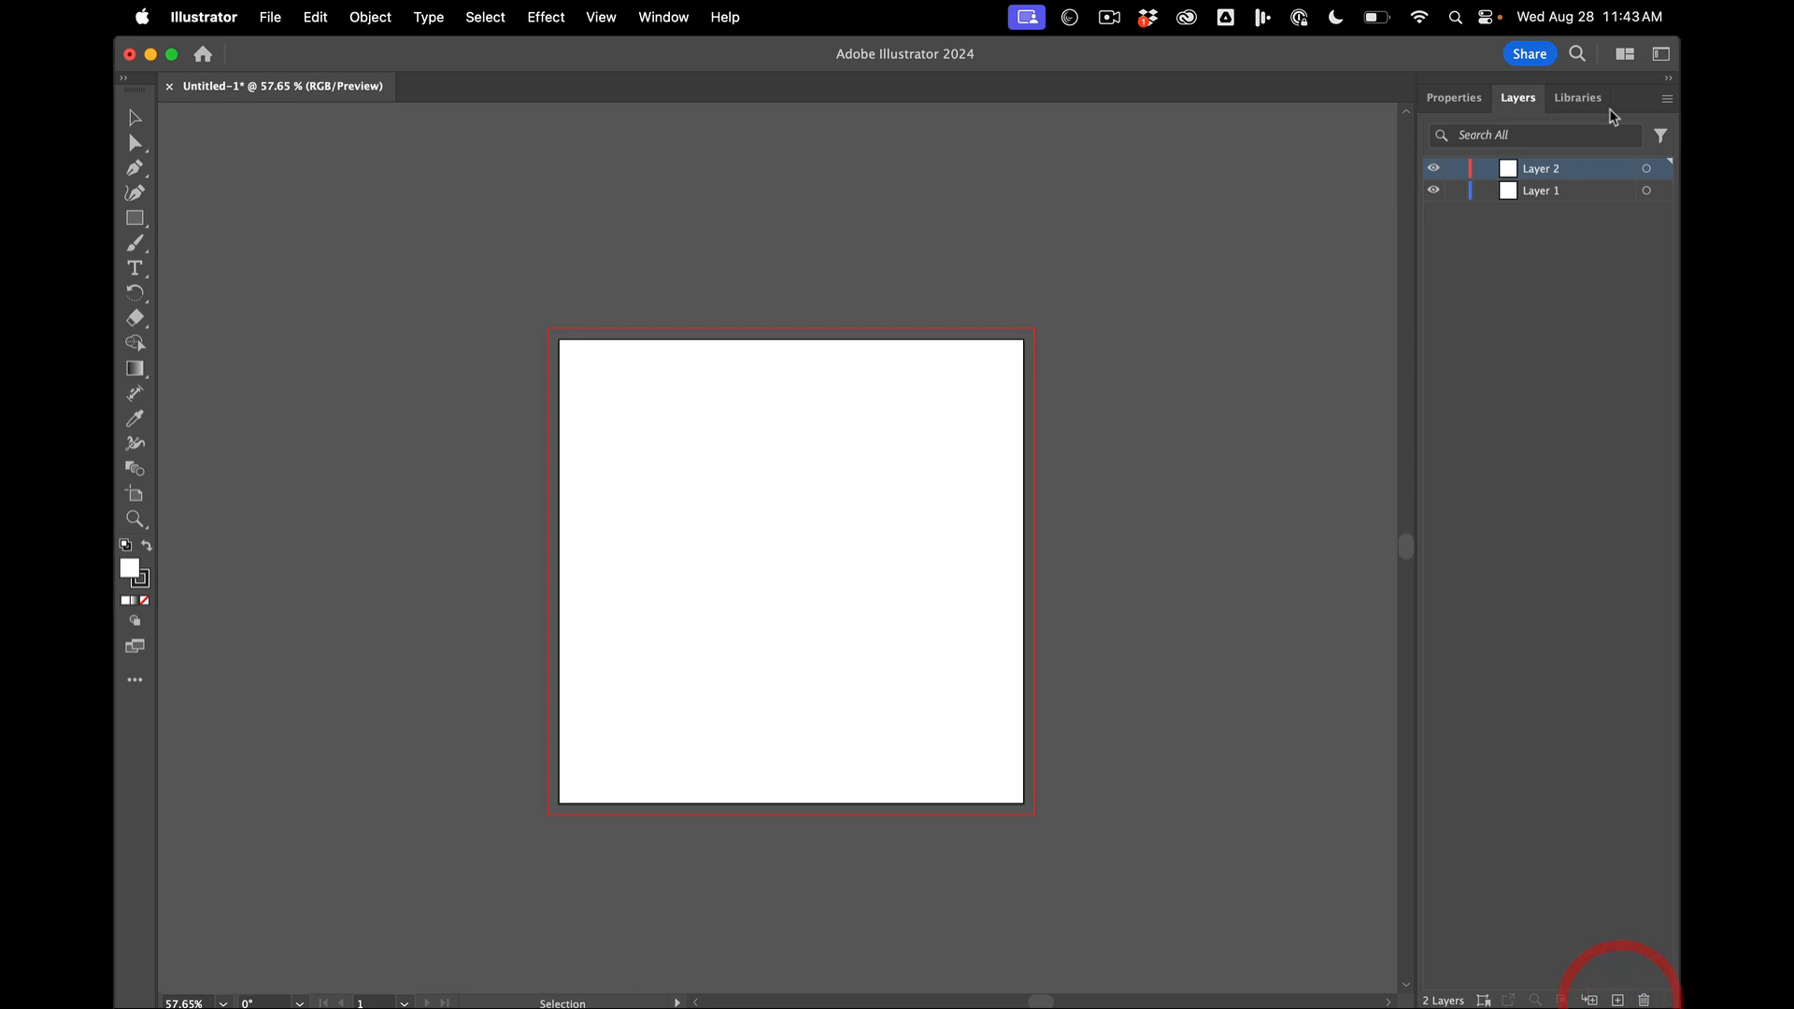
pyautogui.moveTo(1554, 168); pyautogui.dragTo(1551, 209)
pyautogui.doubleClick(1541, 190)
pyautogui.write('REF')
pyautogui.click(1512, 250)
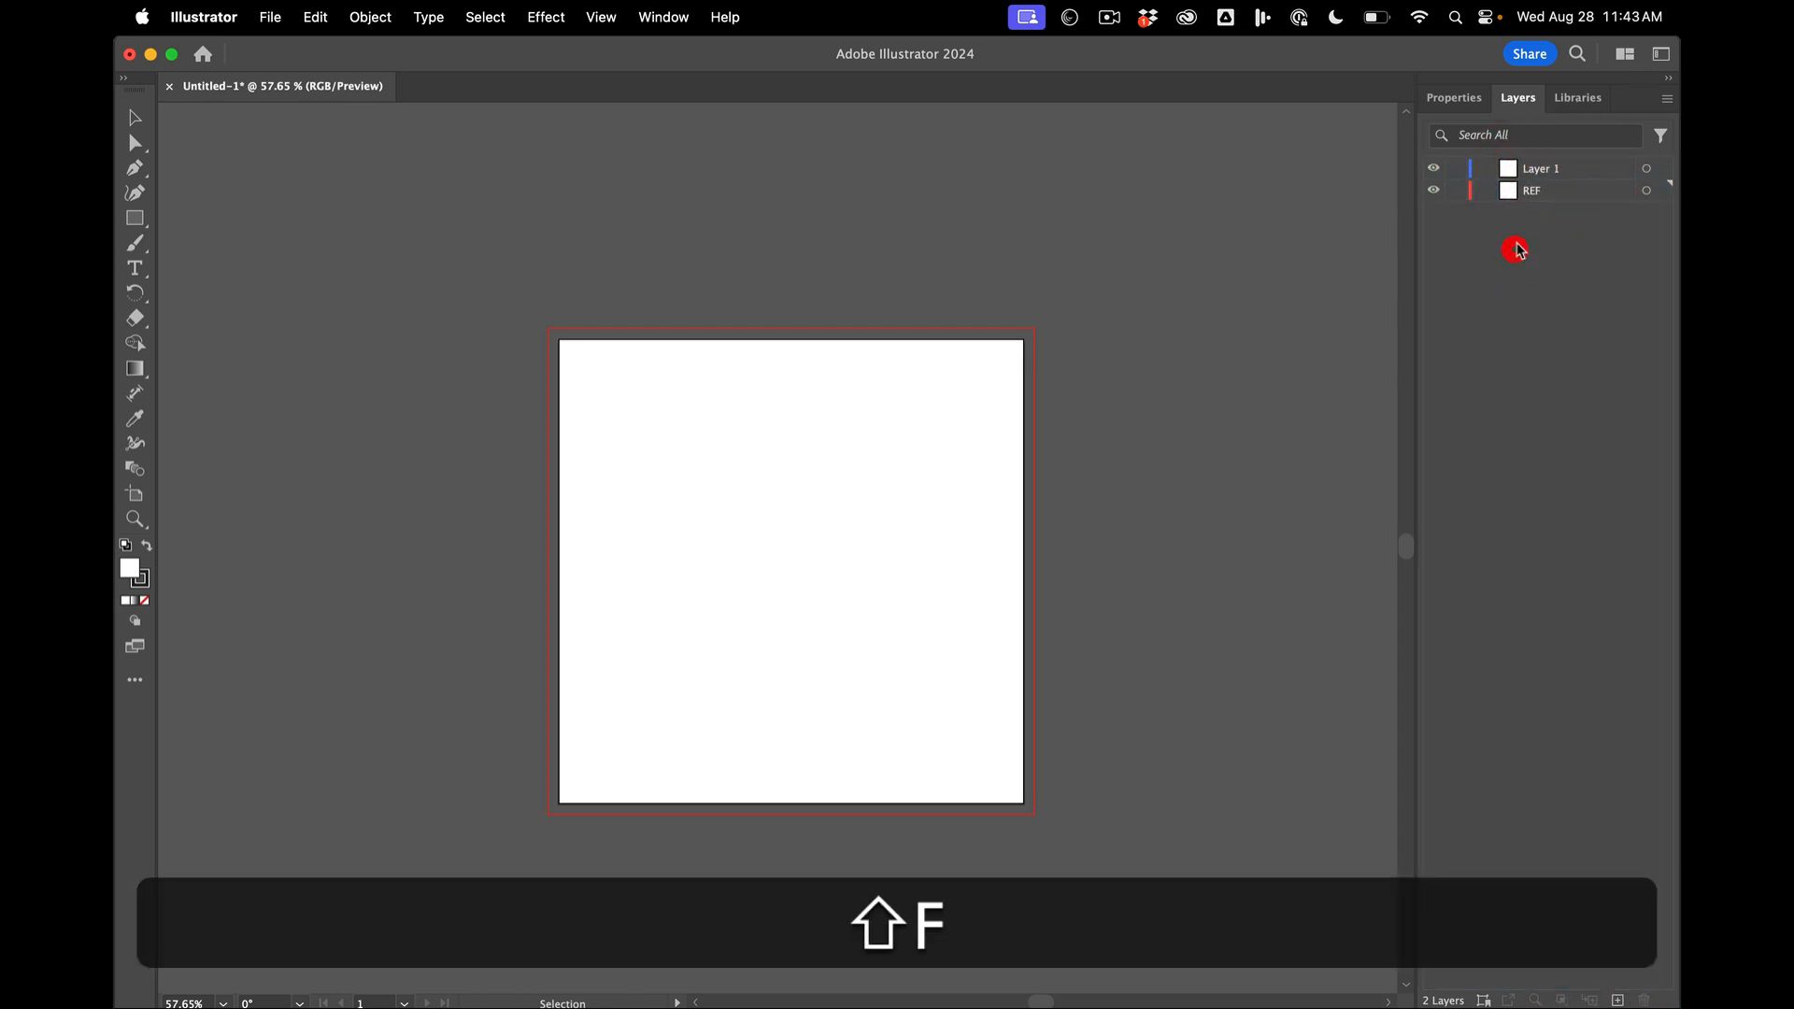
# - Rename the upper layer, Layer 1, as DEV
pyautogui.doubleClick(1537, 169)
pyautogui.write('DEV')
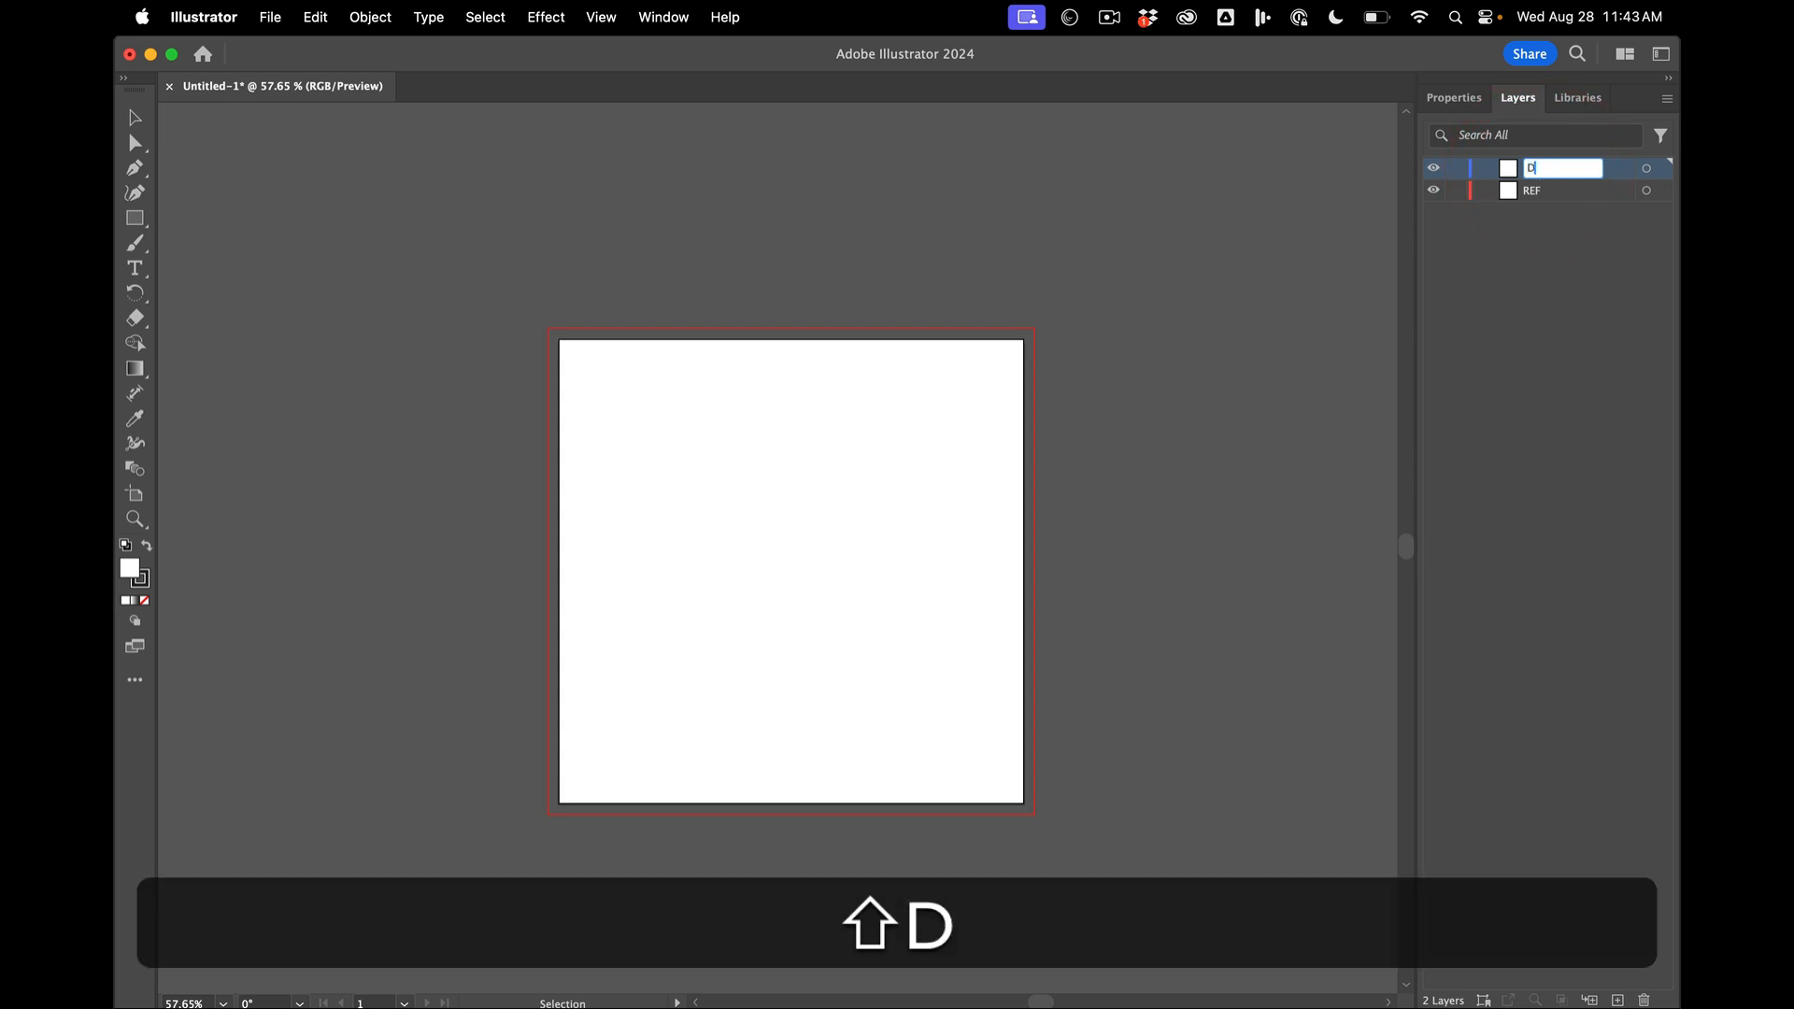
pyautogui.hotkey('shift', 'Return')
# - Find and open the Photos app to get the sketch photo
pyautogui.press('super+Tab')
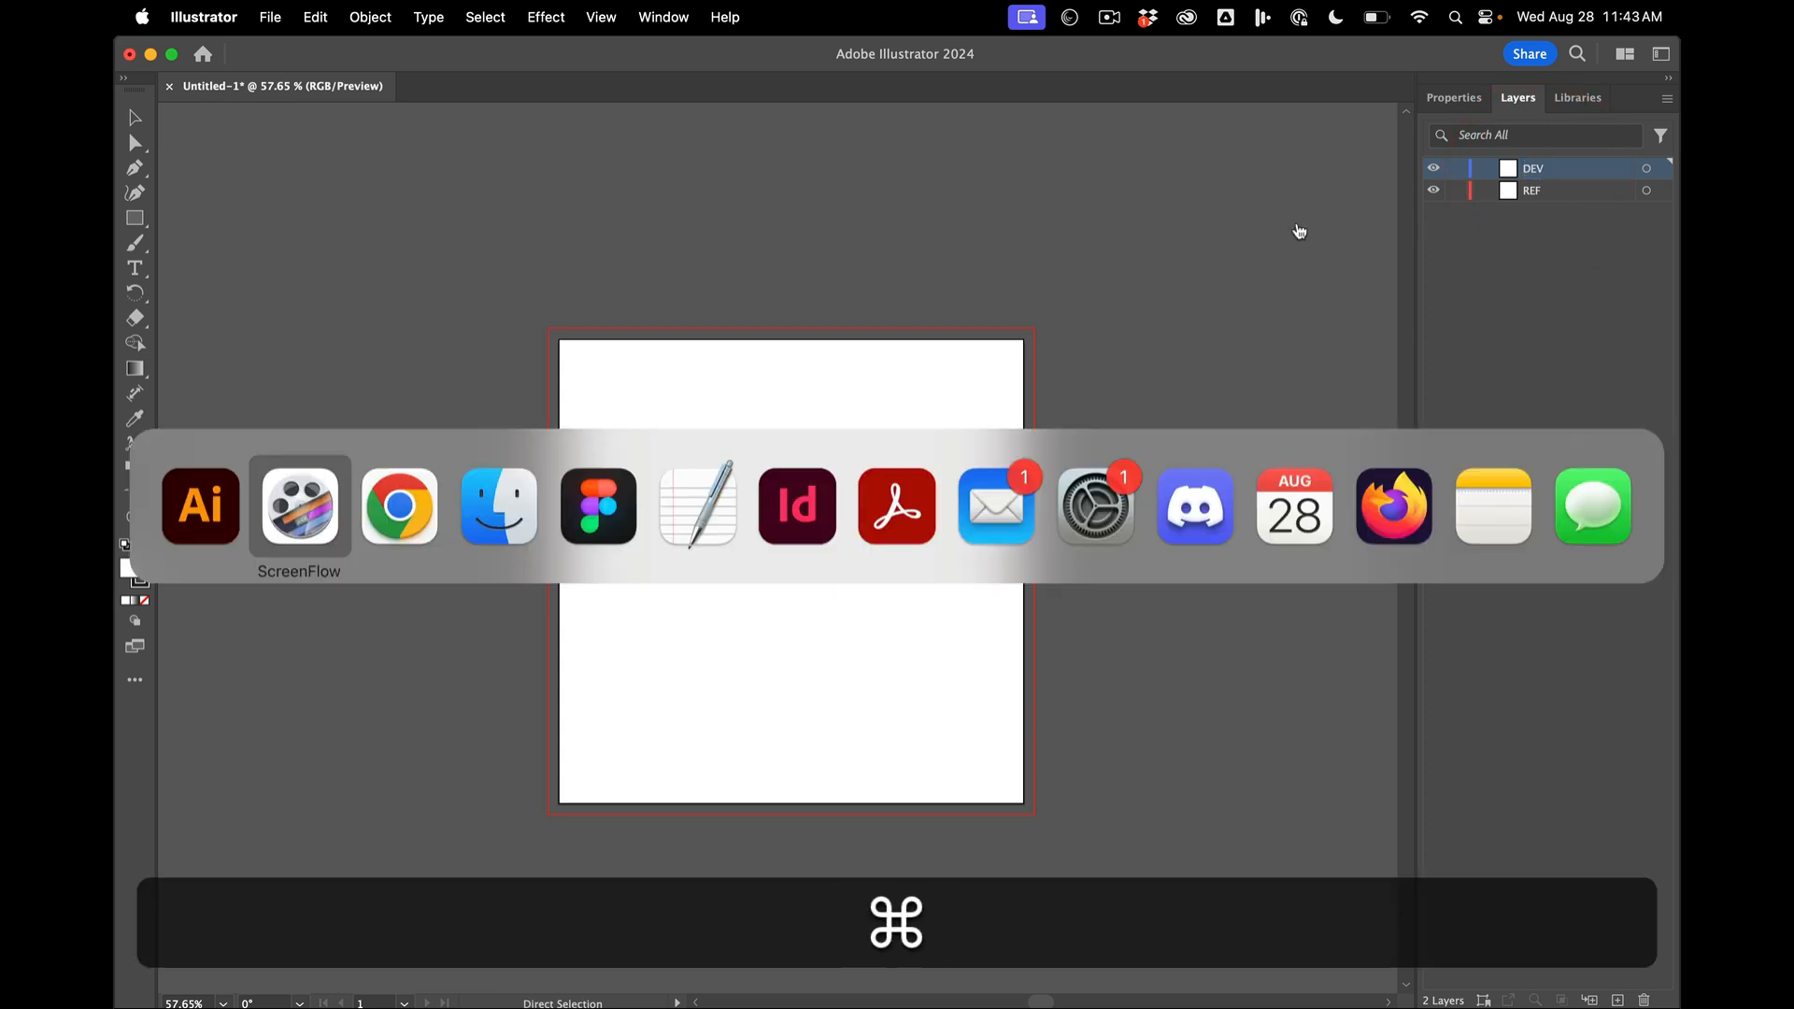
pyautogui.press('Escape')
pyautogui.press('super+space')
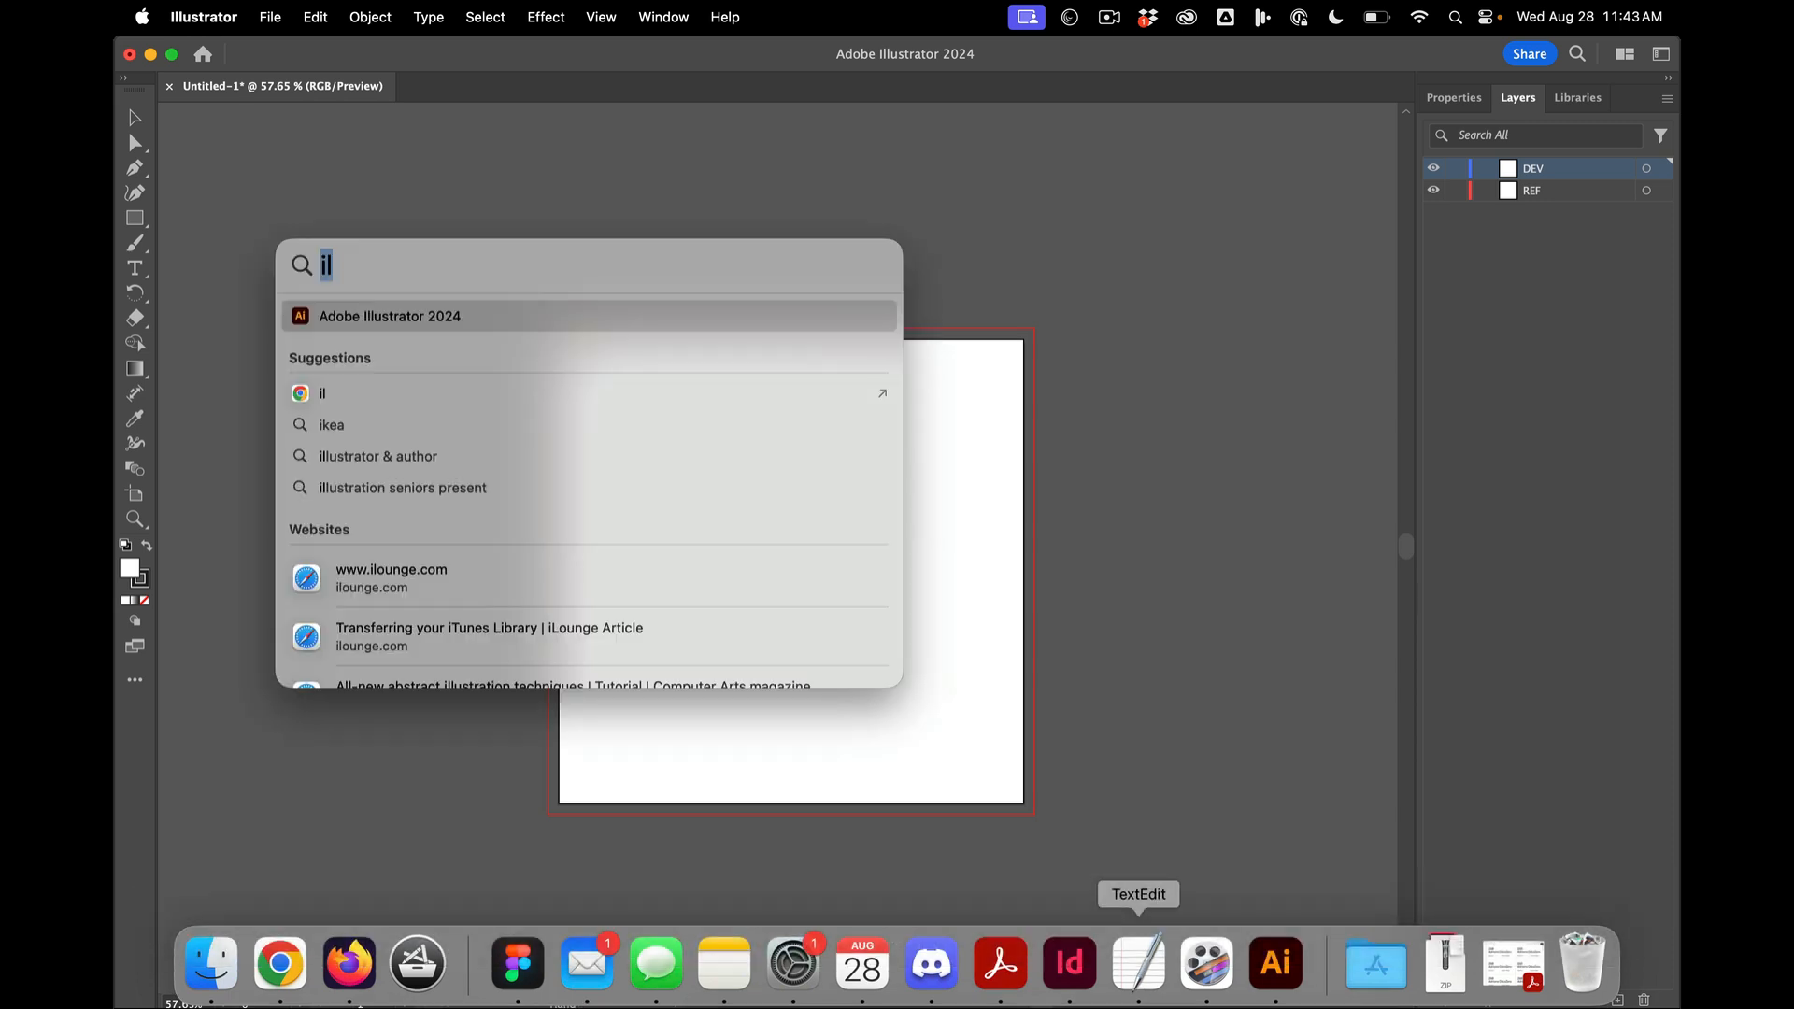
pyautogui.write('photos')
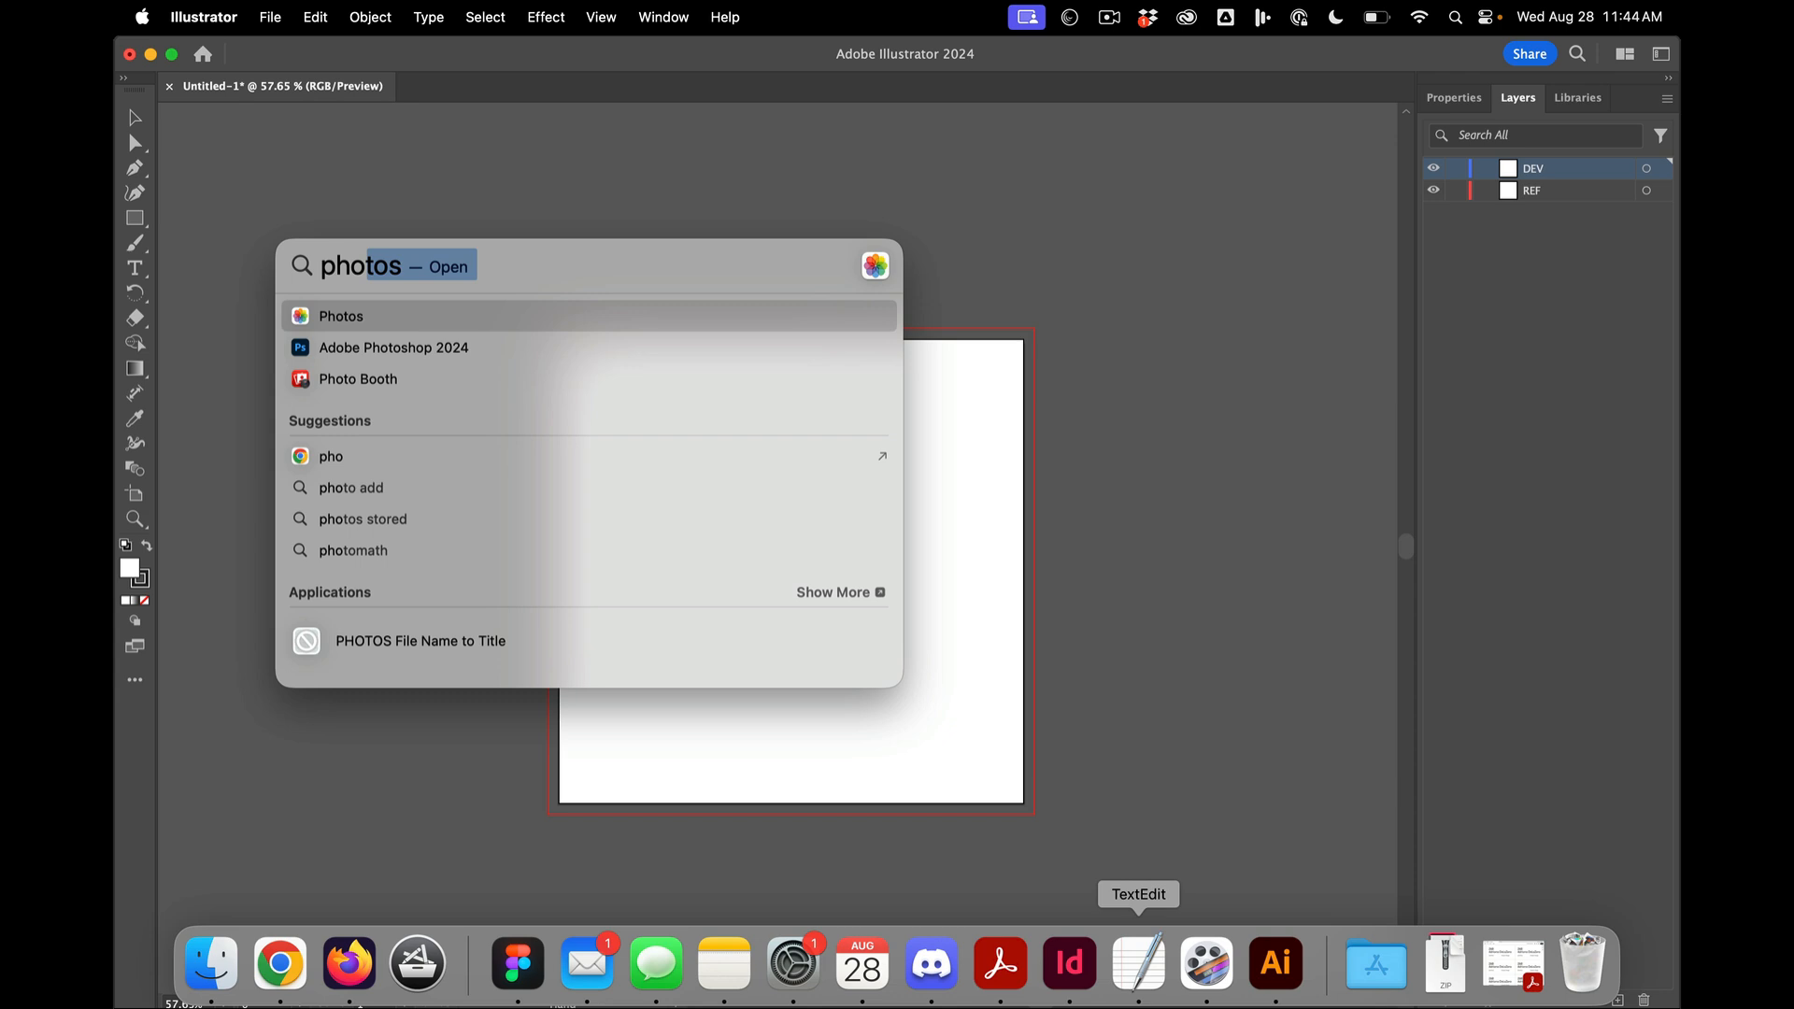
pyautogui.press('Return')
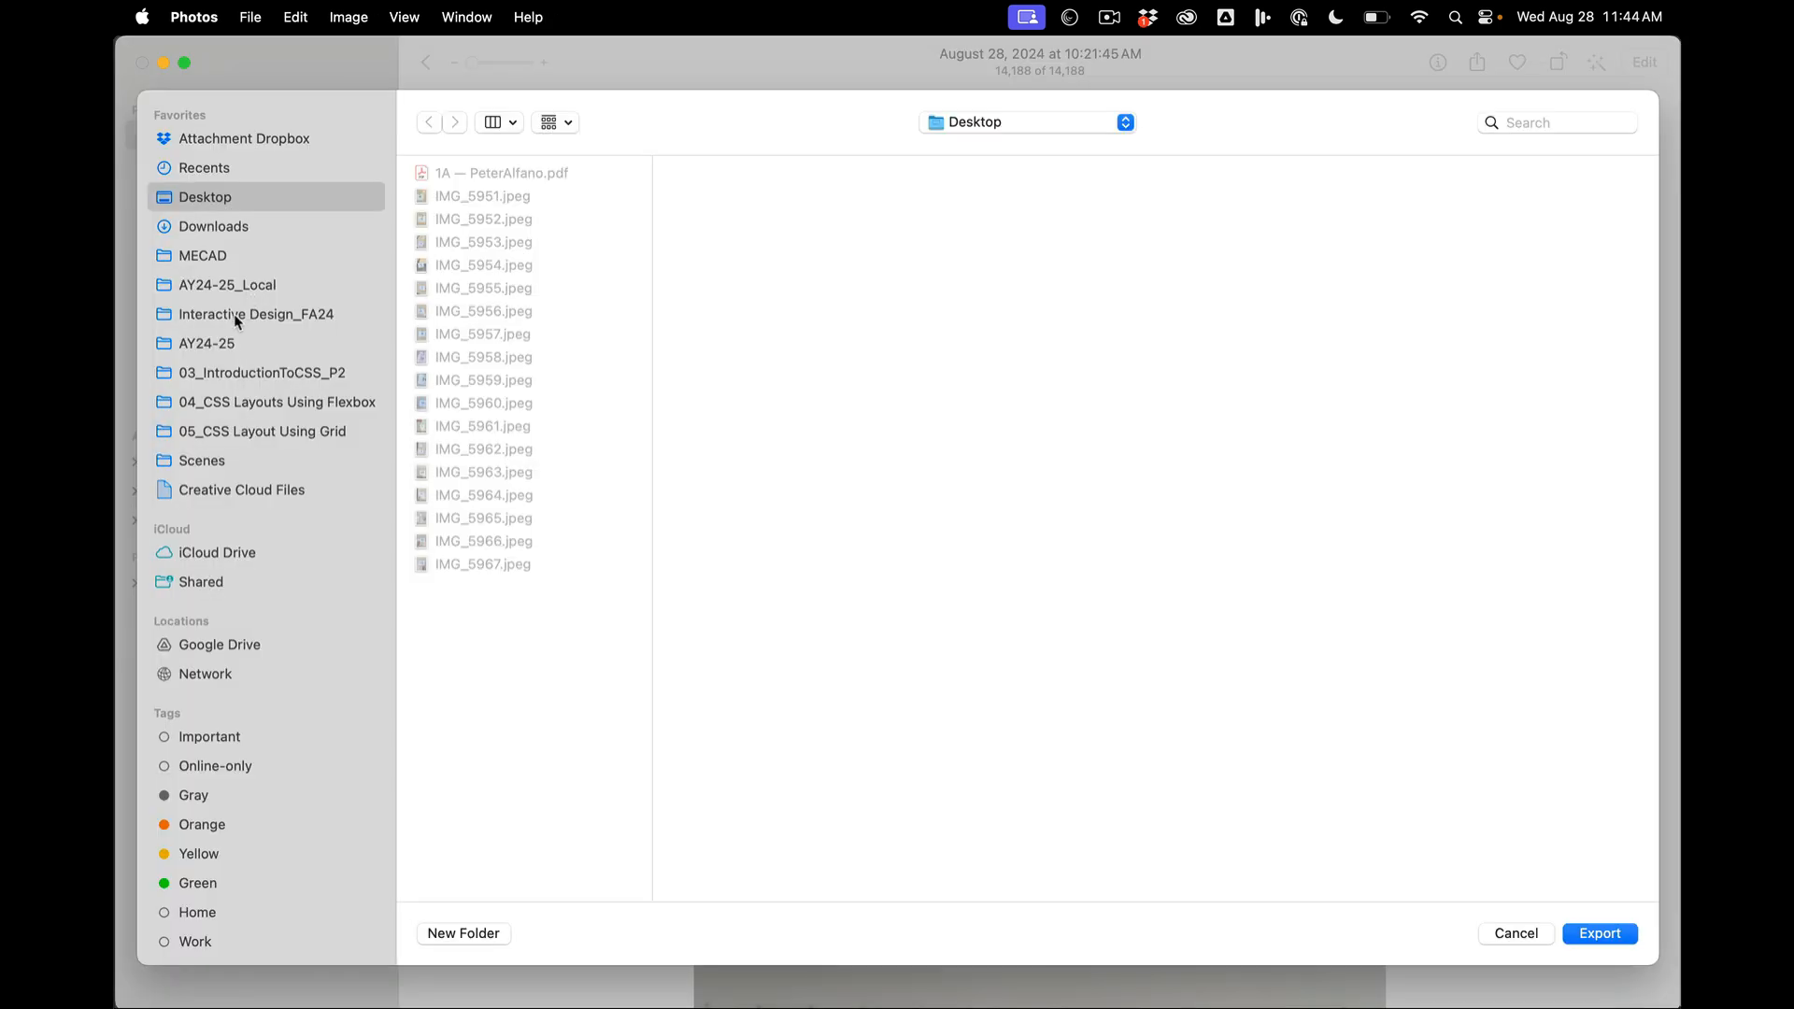
# - Choose the folder 2 — Form & Meaning, inside Typography_1 in AY24-25_Local, as the photo's export destination
pyautogui.click(232, 345)
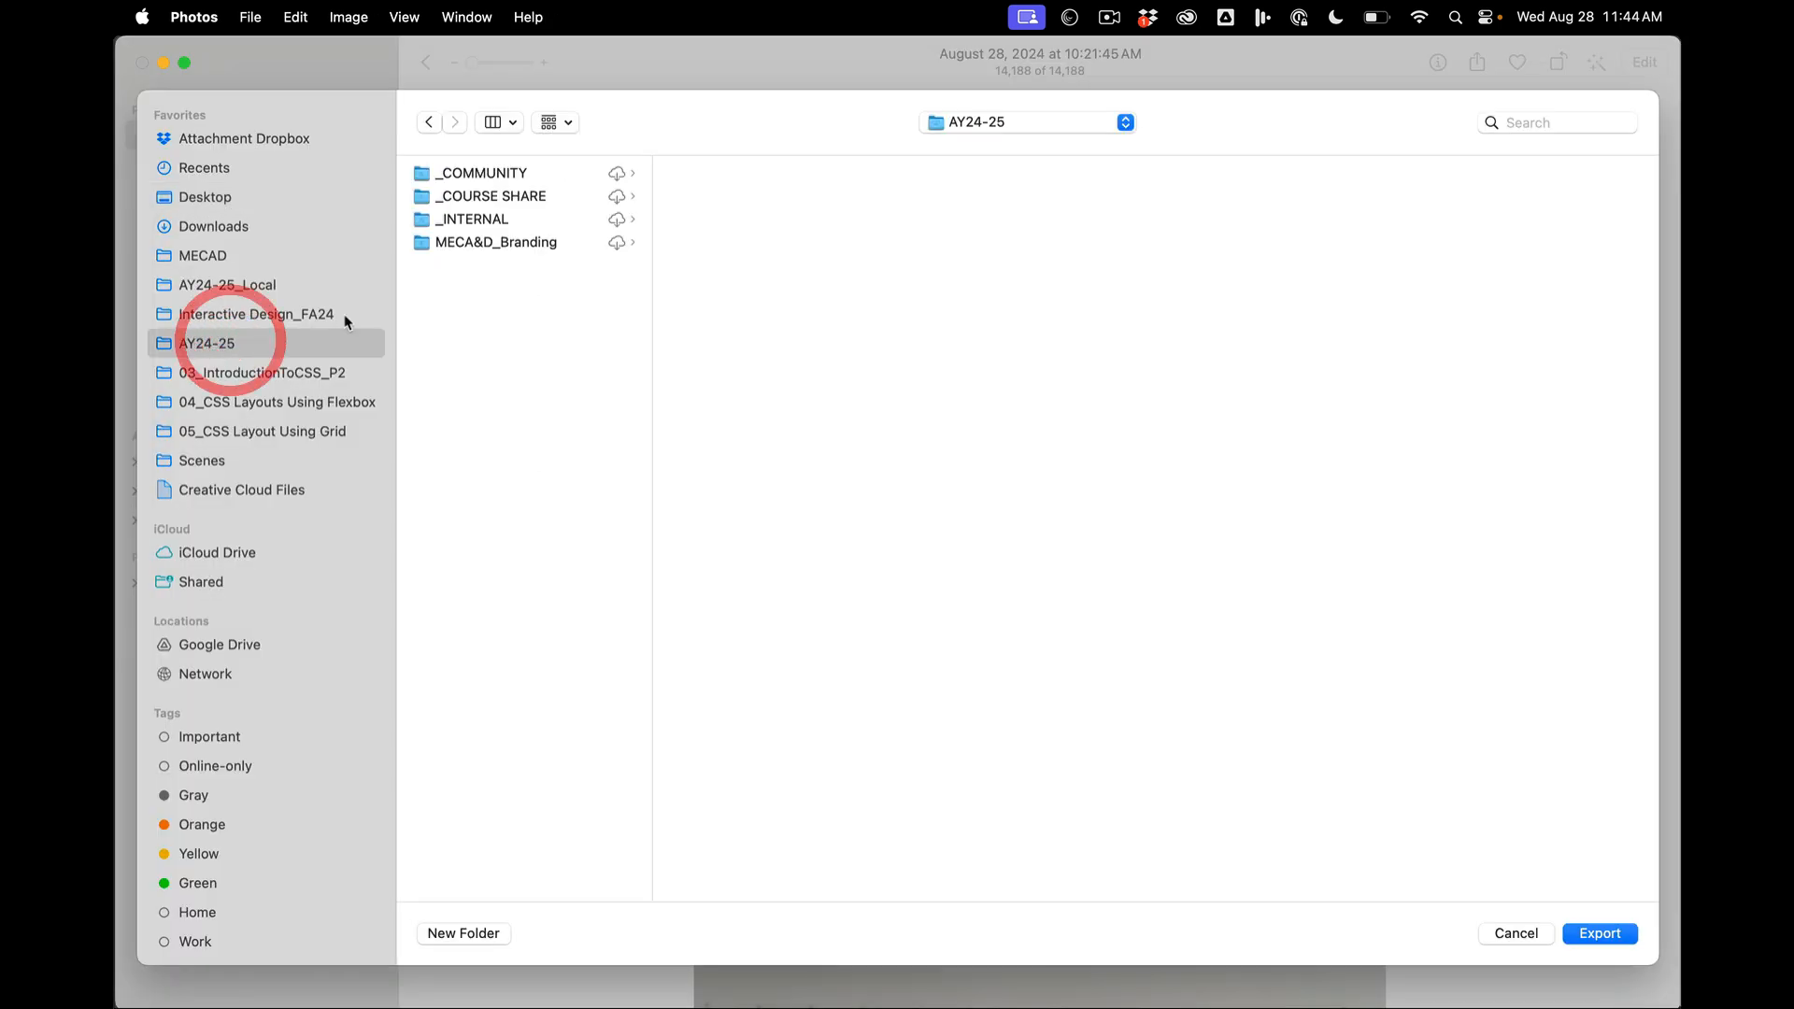
pyautogui.click(256, 290)
pyautogui.click(503, 335)
pyautogui.click(500, 289)
pyautogui.click(503, 335)
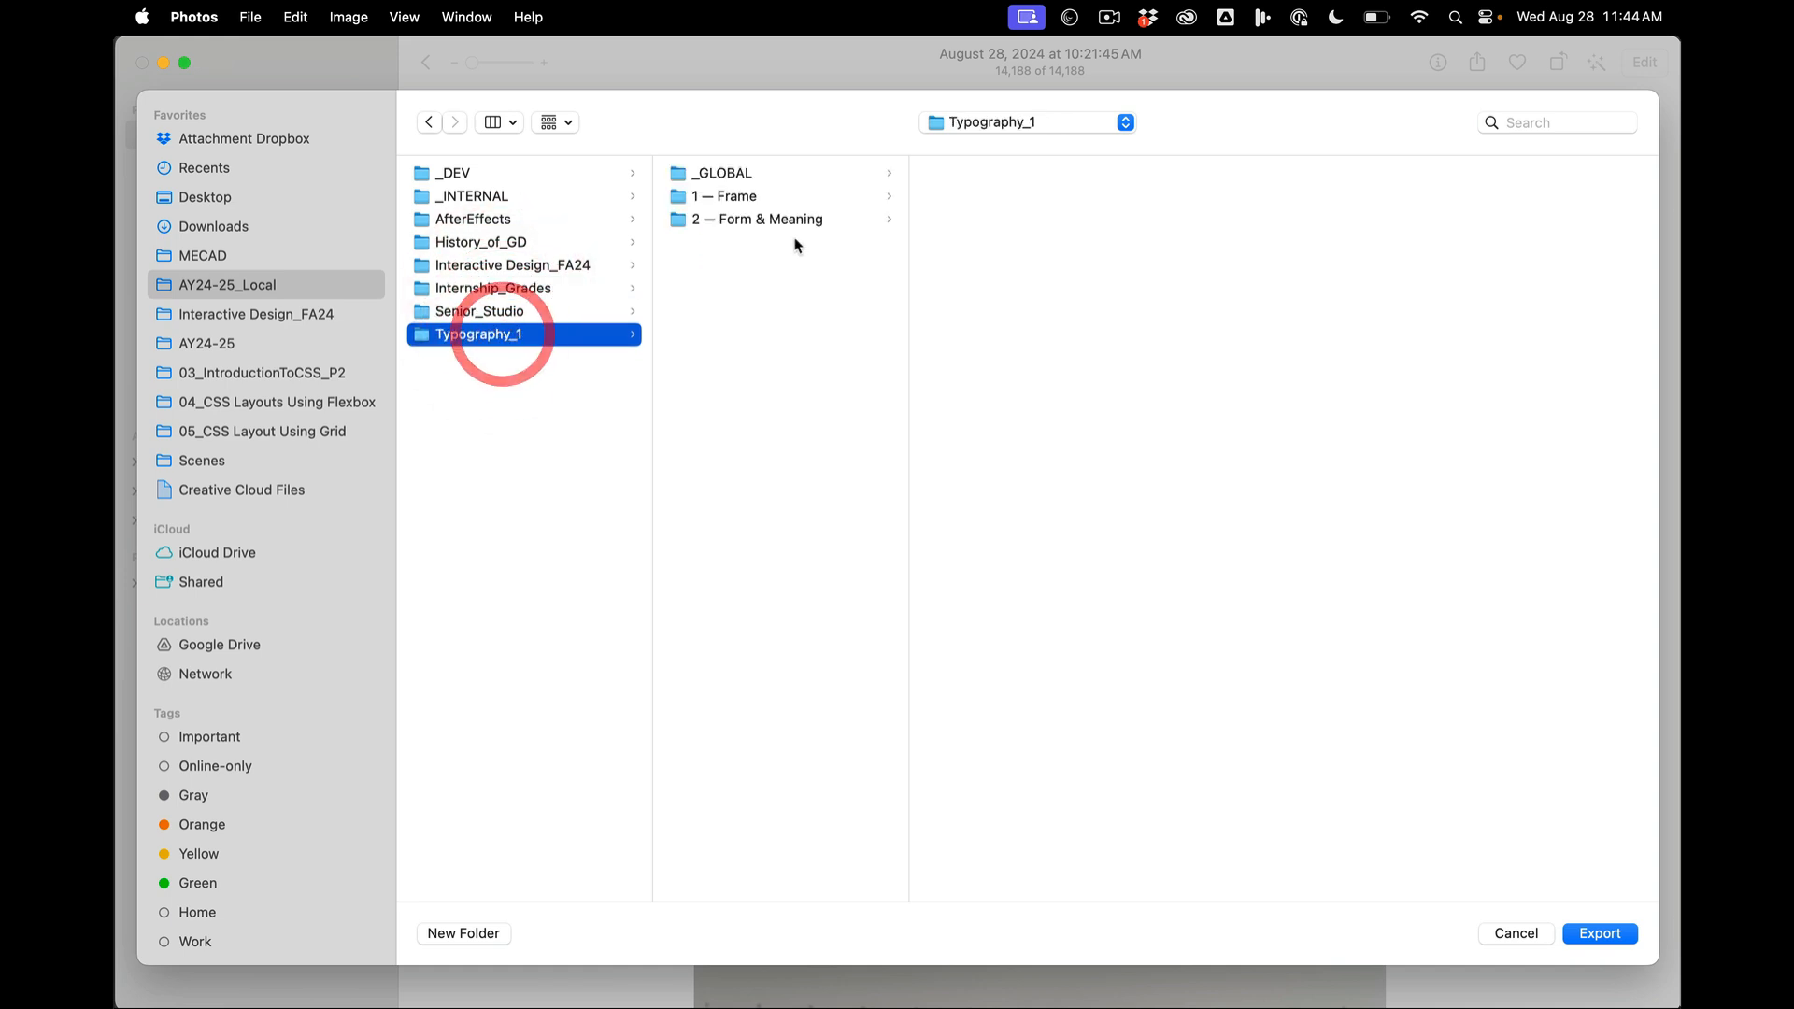
pyautogui.click(757, 198)
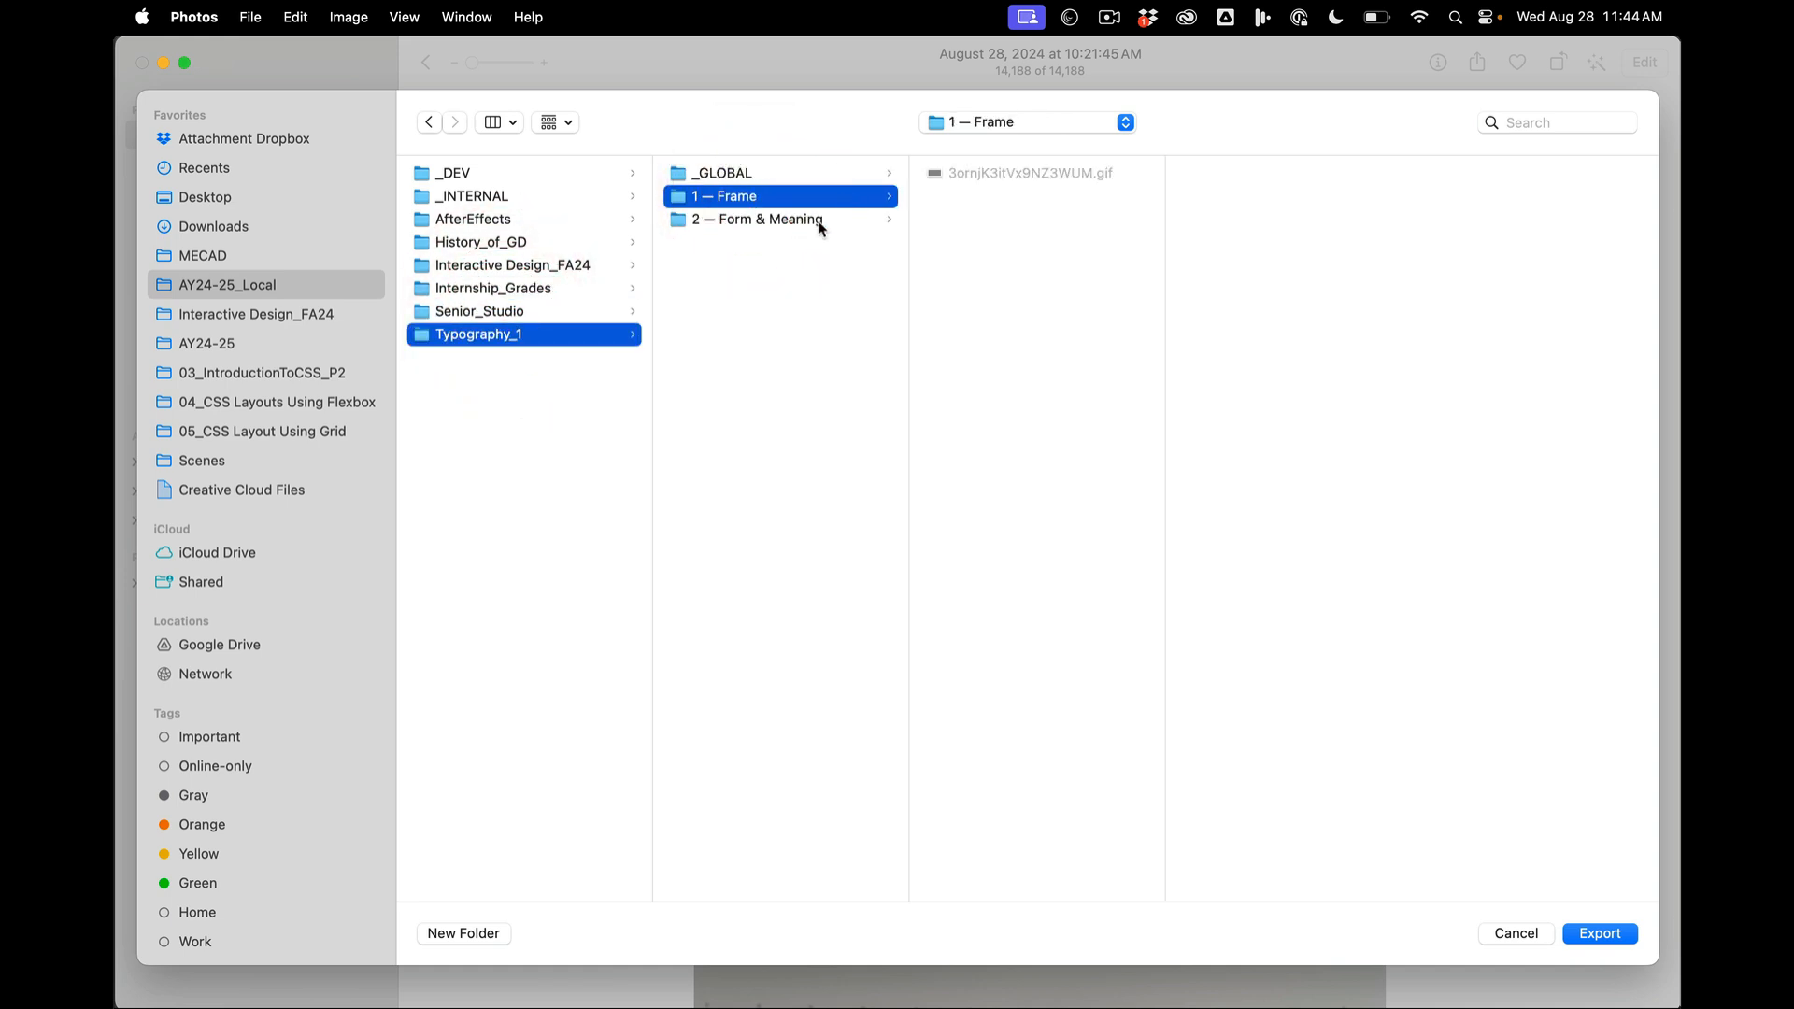
pyautogui.click(821, 221)
# - Create a subfolder named 2A in 2 — Form & Meaning and export the sketch photo into it
pyautogui.click(478, 937)
pyautogui.write('2A')
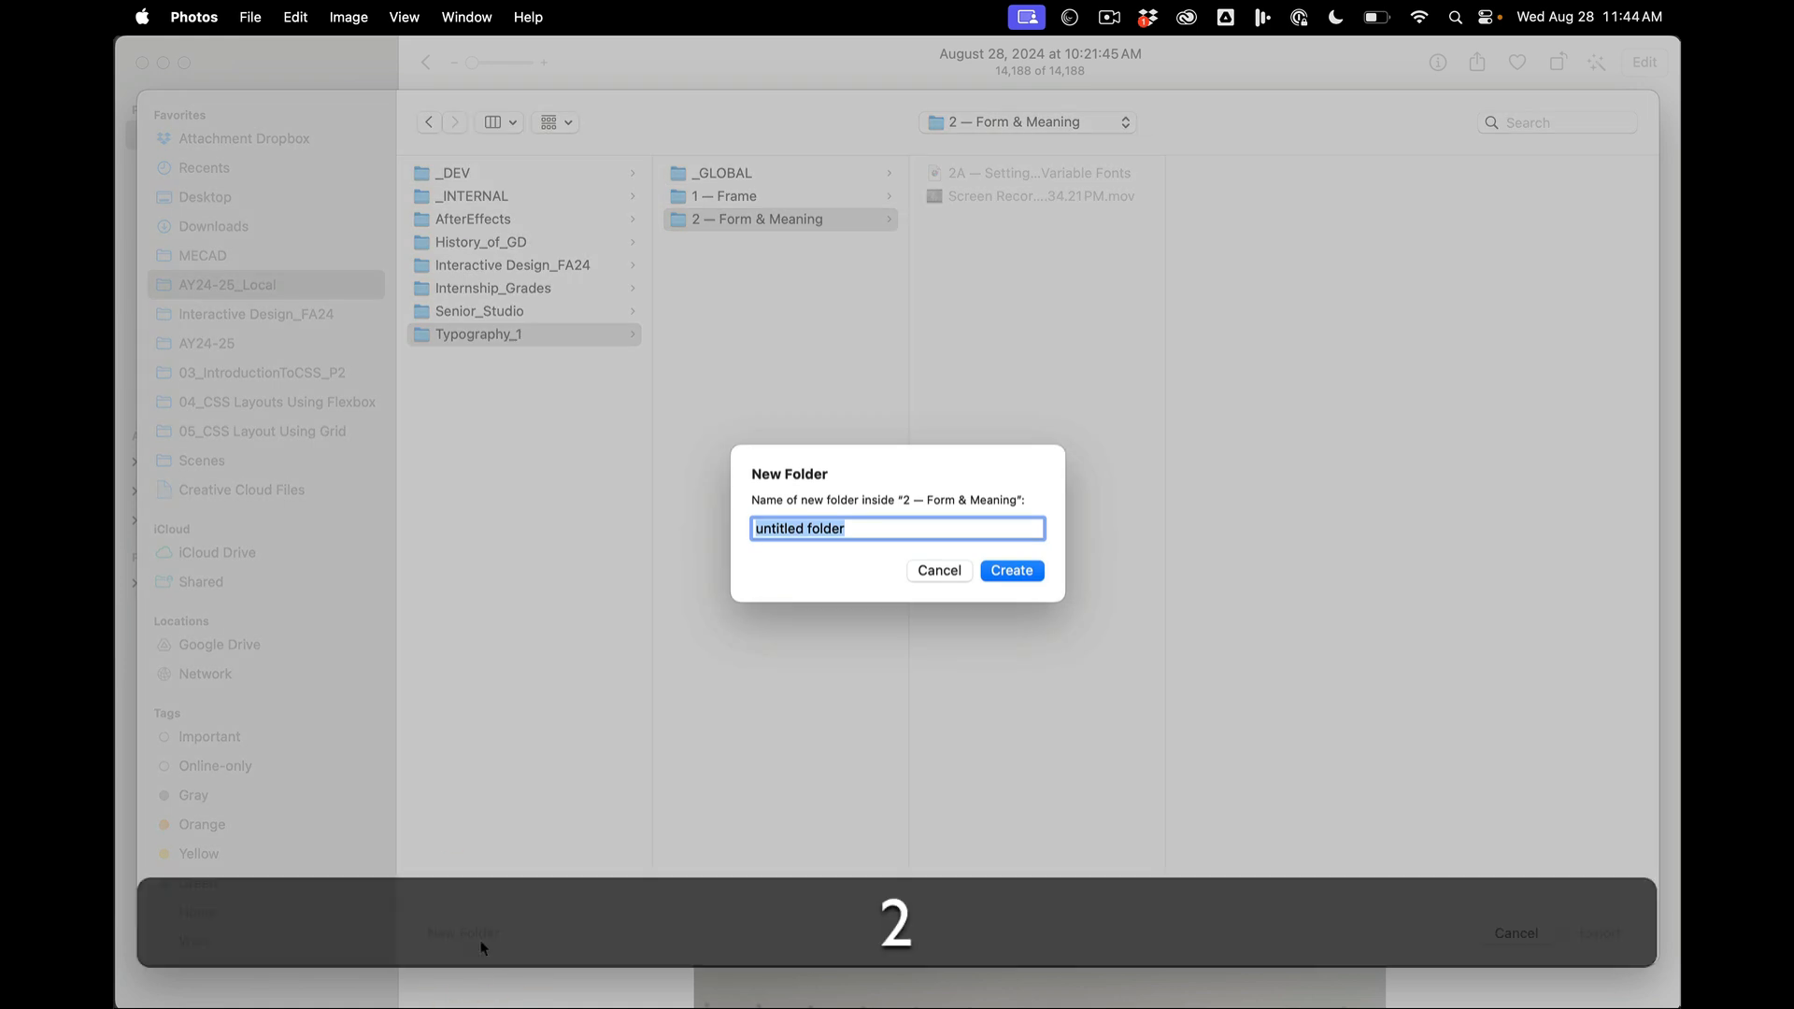
pyautogui.click(1008, 572)
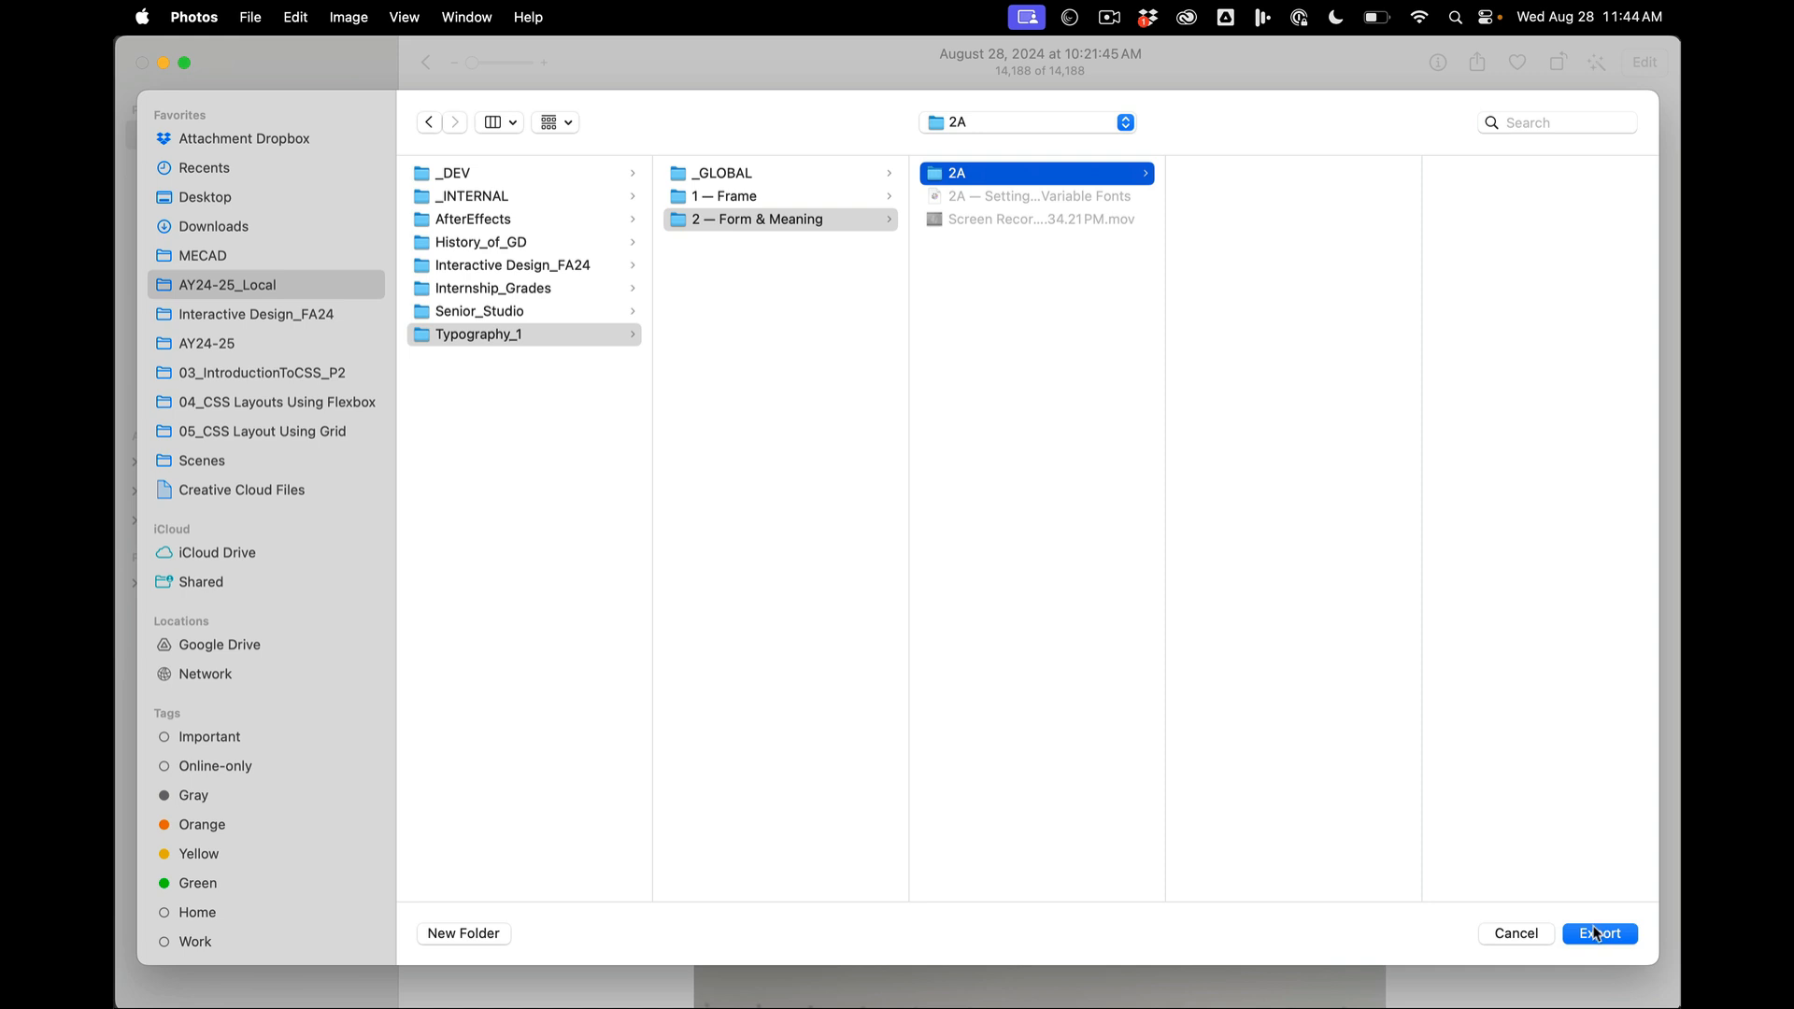
pyautogui.click(1596, 934)
# - Switch to Illustrator and start saving the document under a new name in Typography_1 > 2 — Form & Meaning > 2A, inside AY24-25_Local
pyautogui.moveTo(968, 1000)
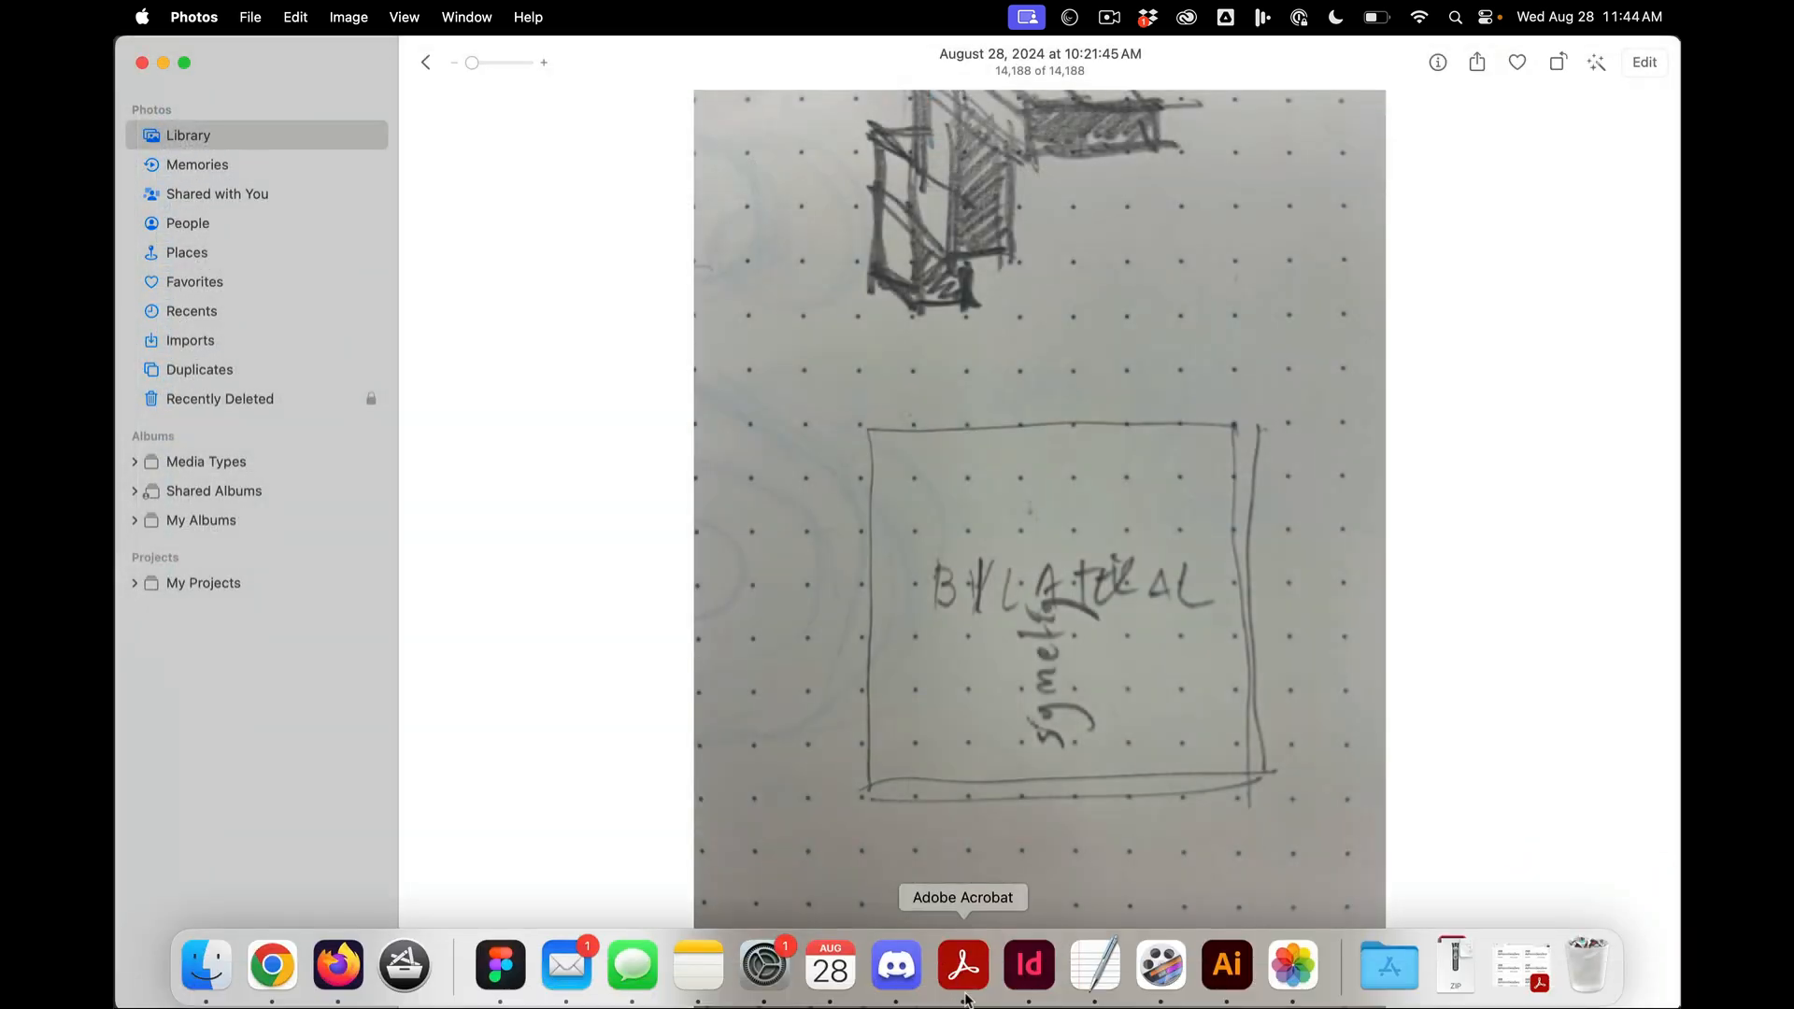
pyautogui.click(1227, 966)
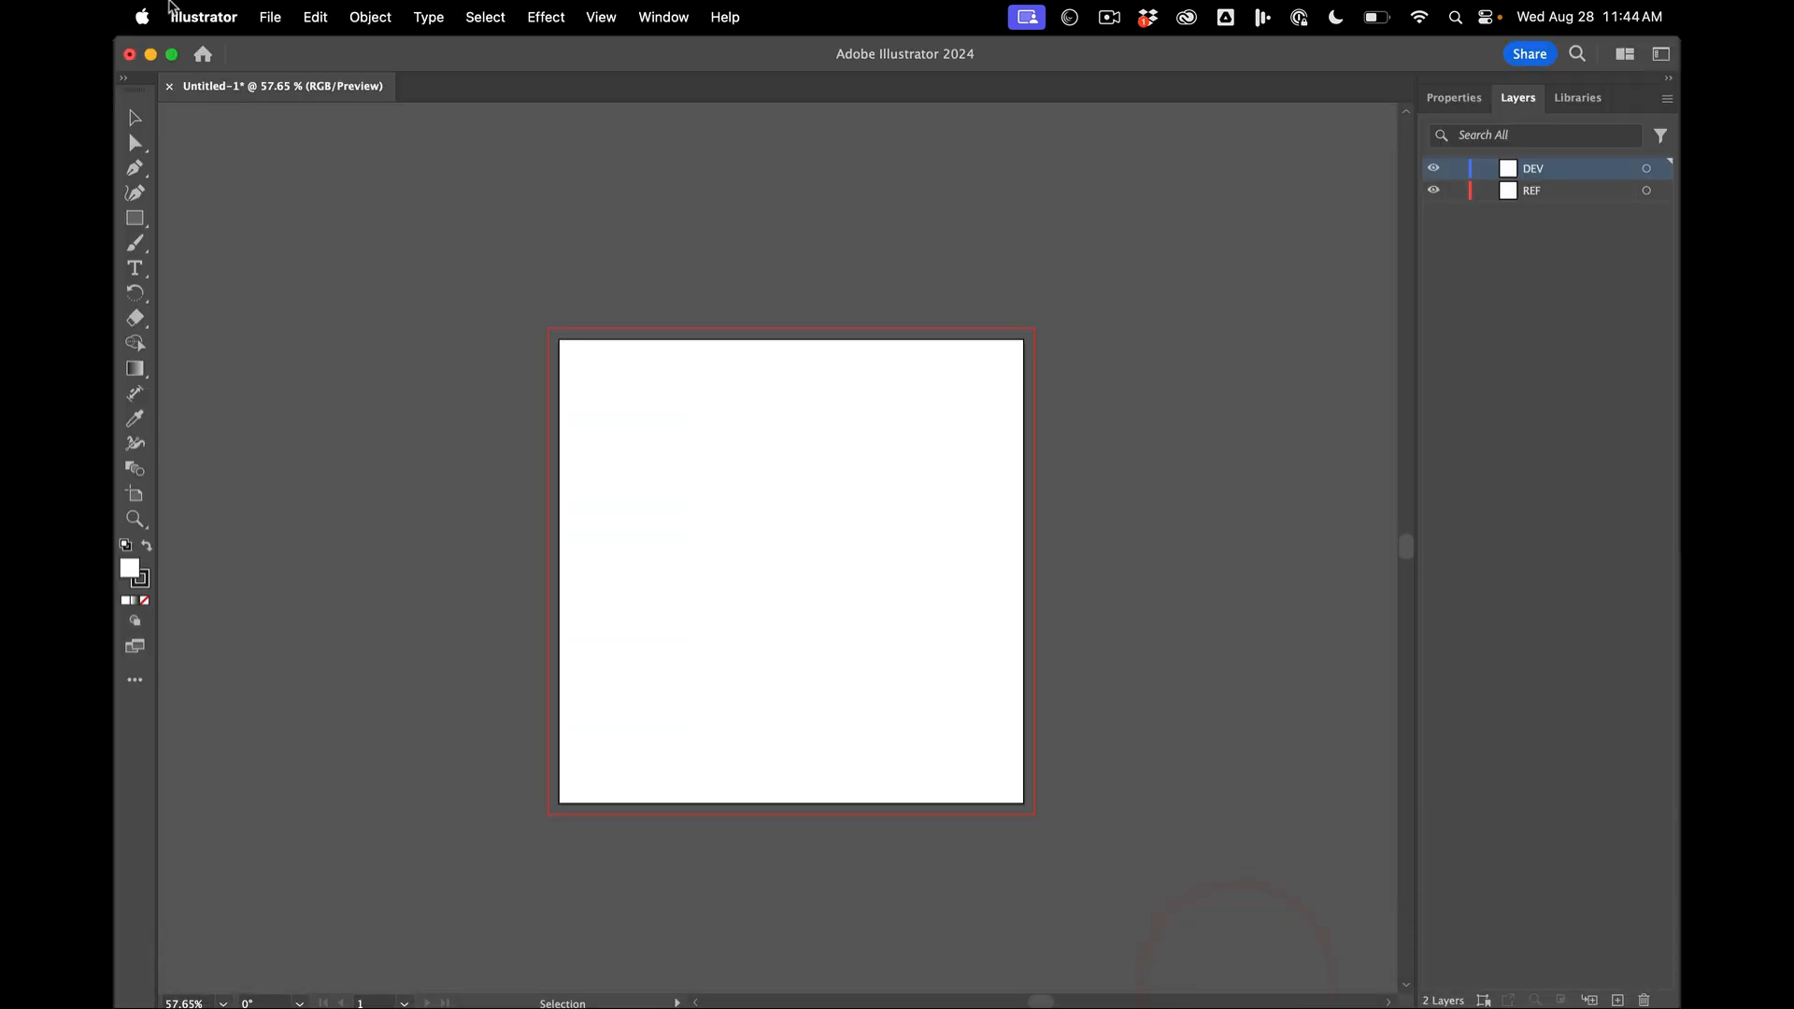
pyautogui.click(270, 17)
pyautogui.click(290, 247)
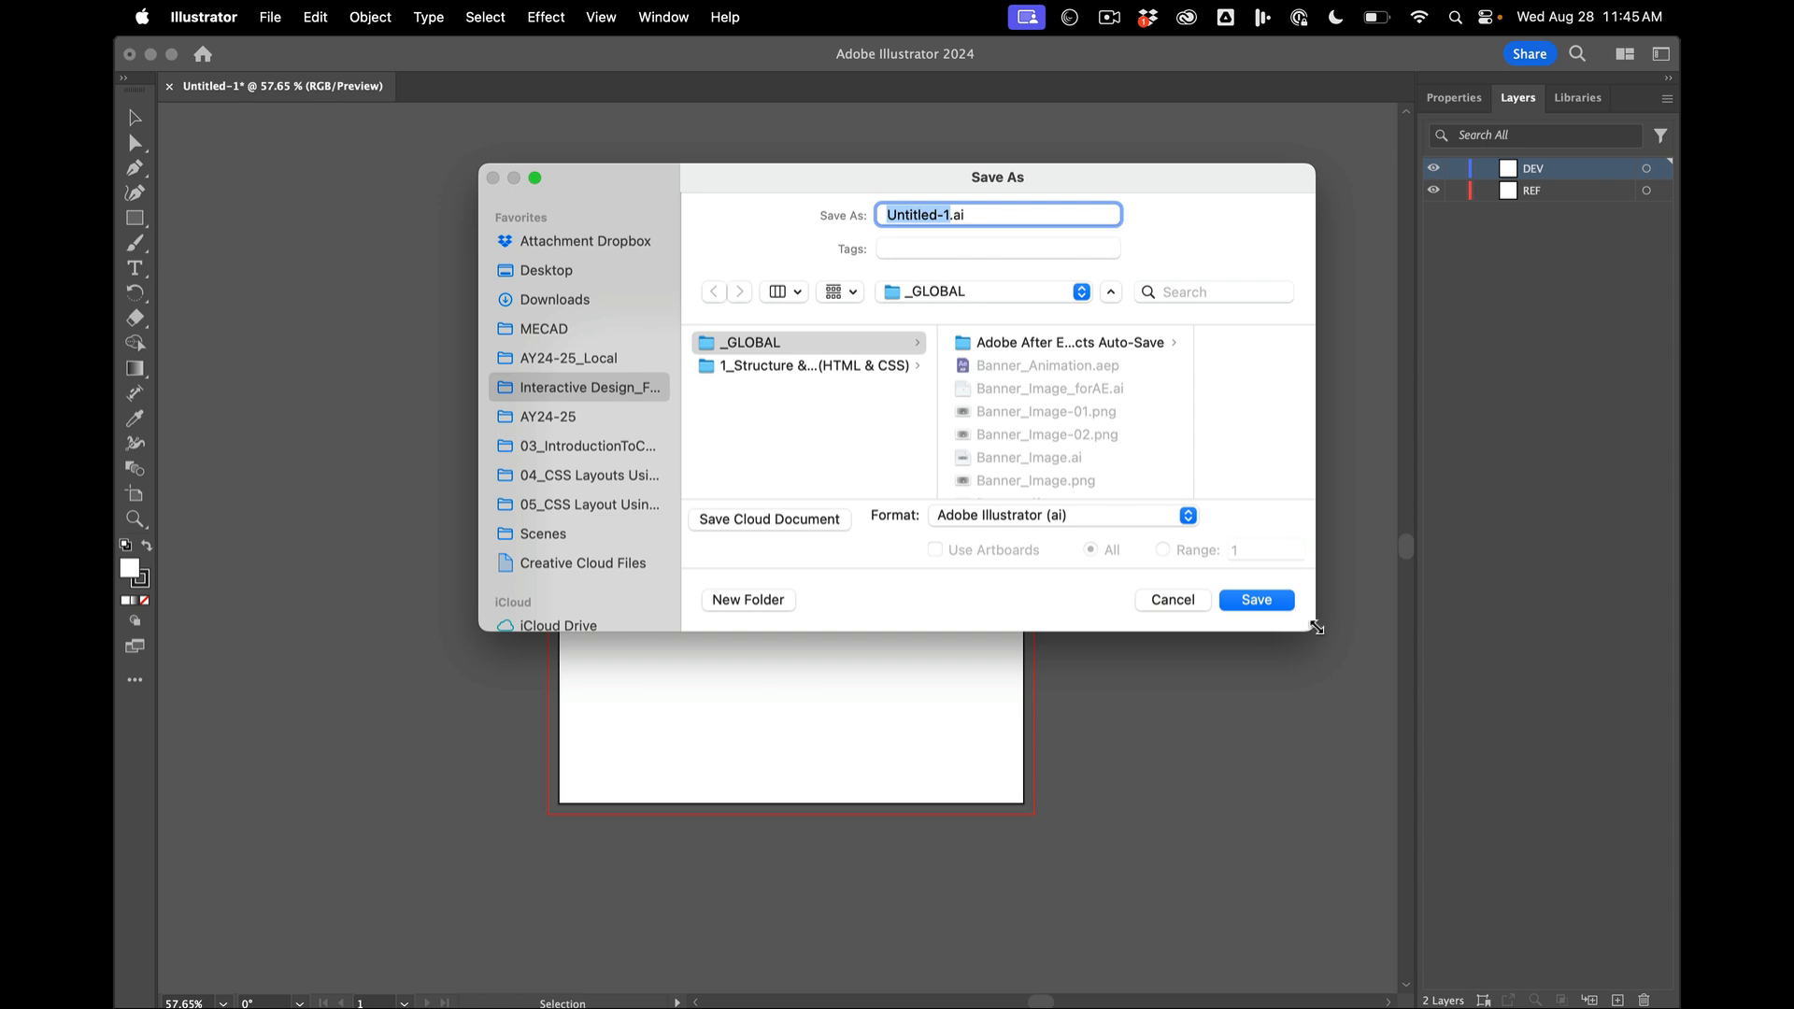
pyautogui.moveTo(1312, 628); pyautogui.dragTo(1479, 881)
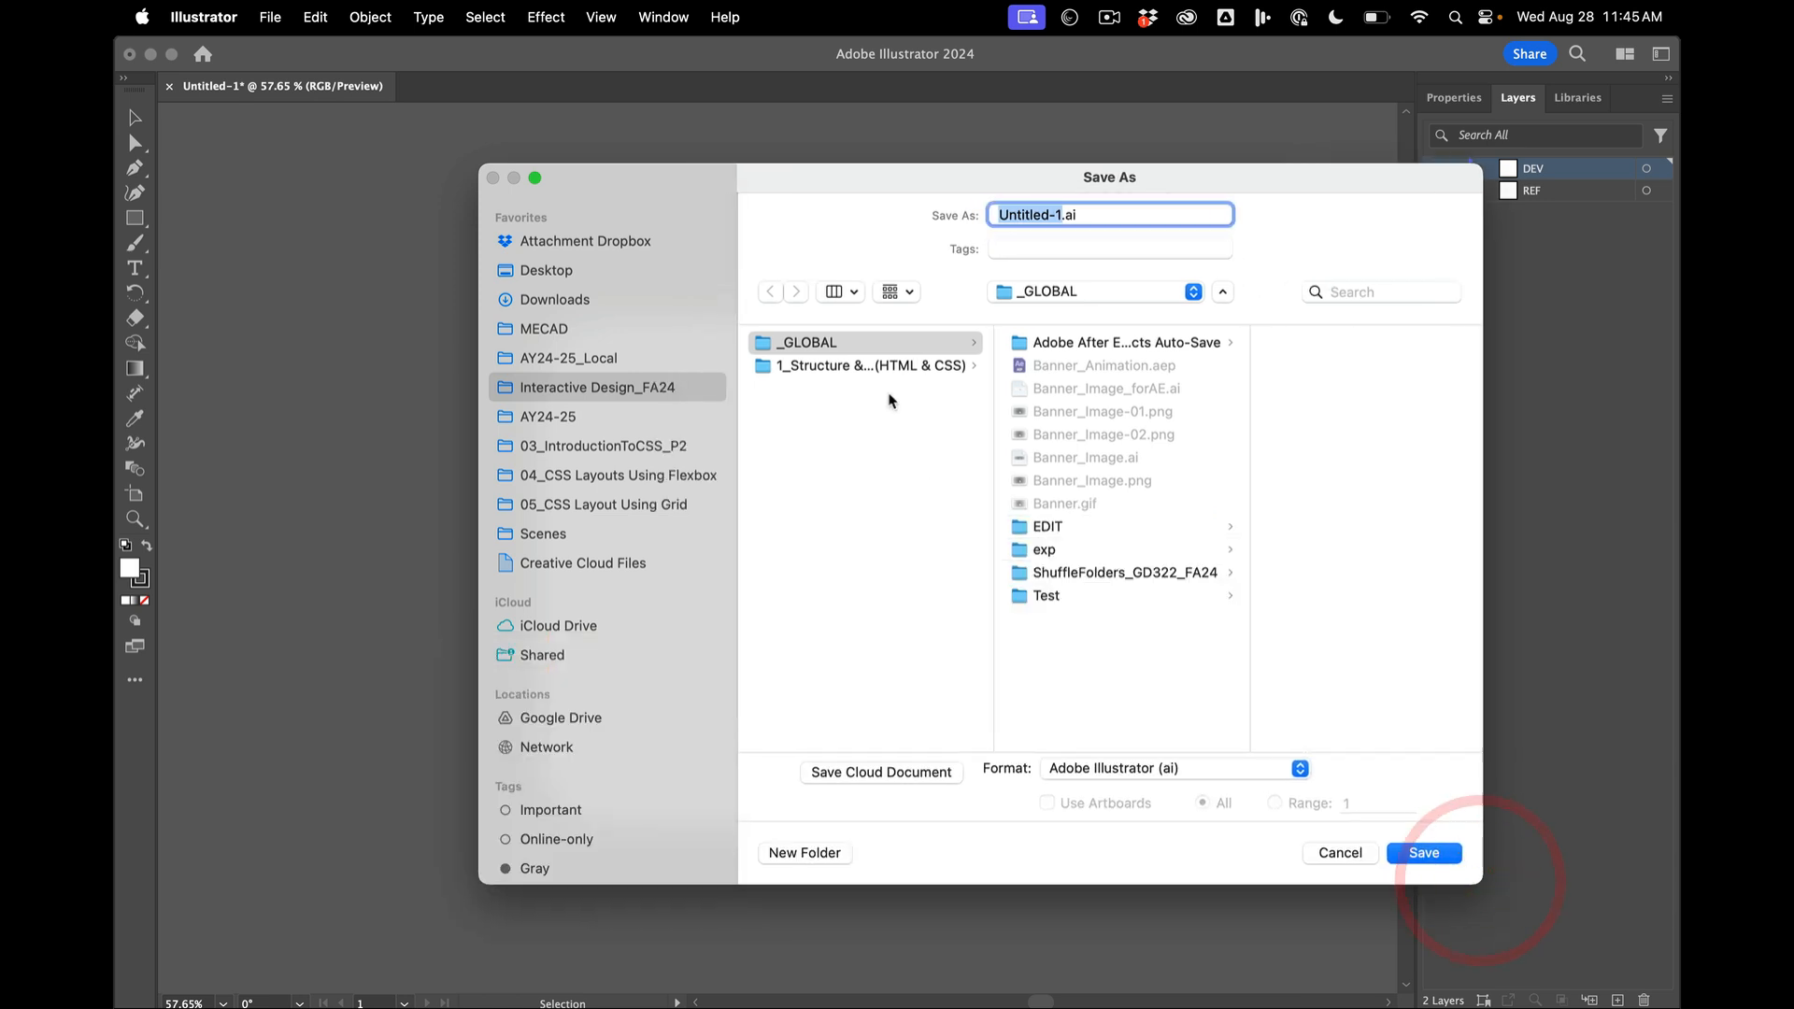
pyautogui.click(602, 418)
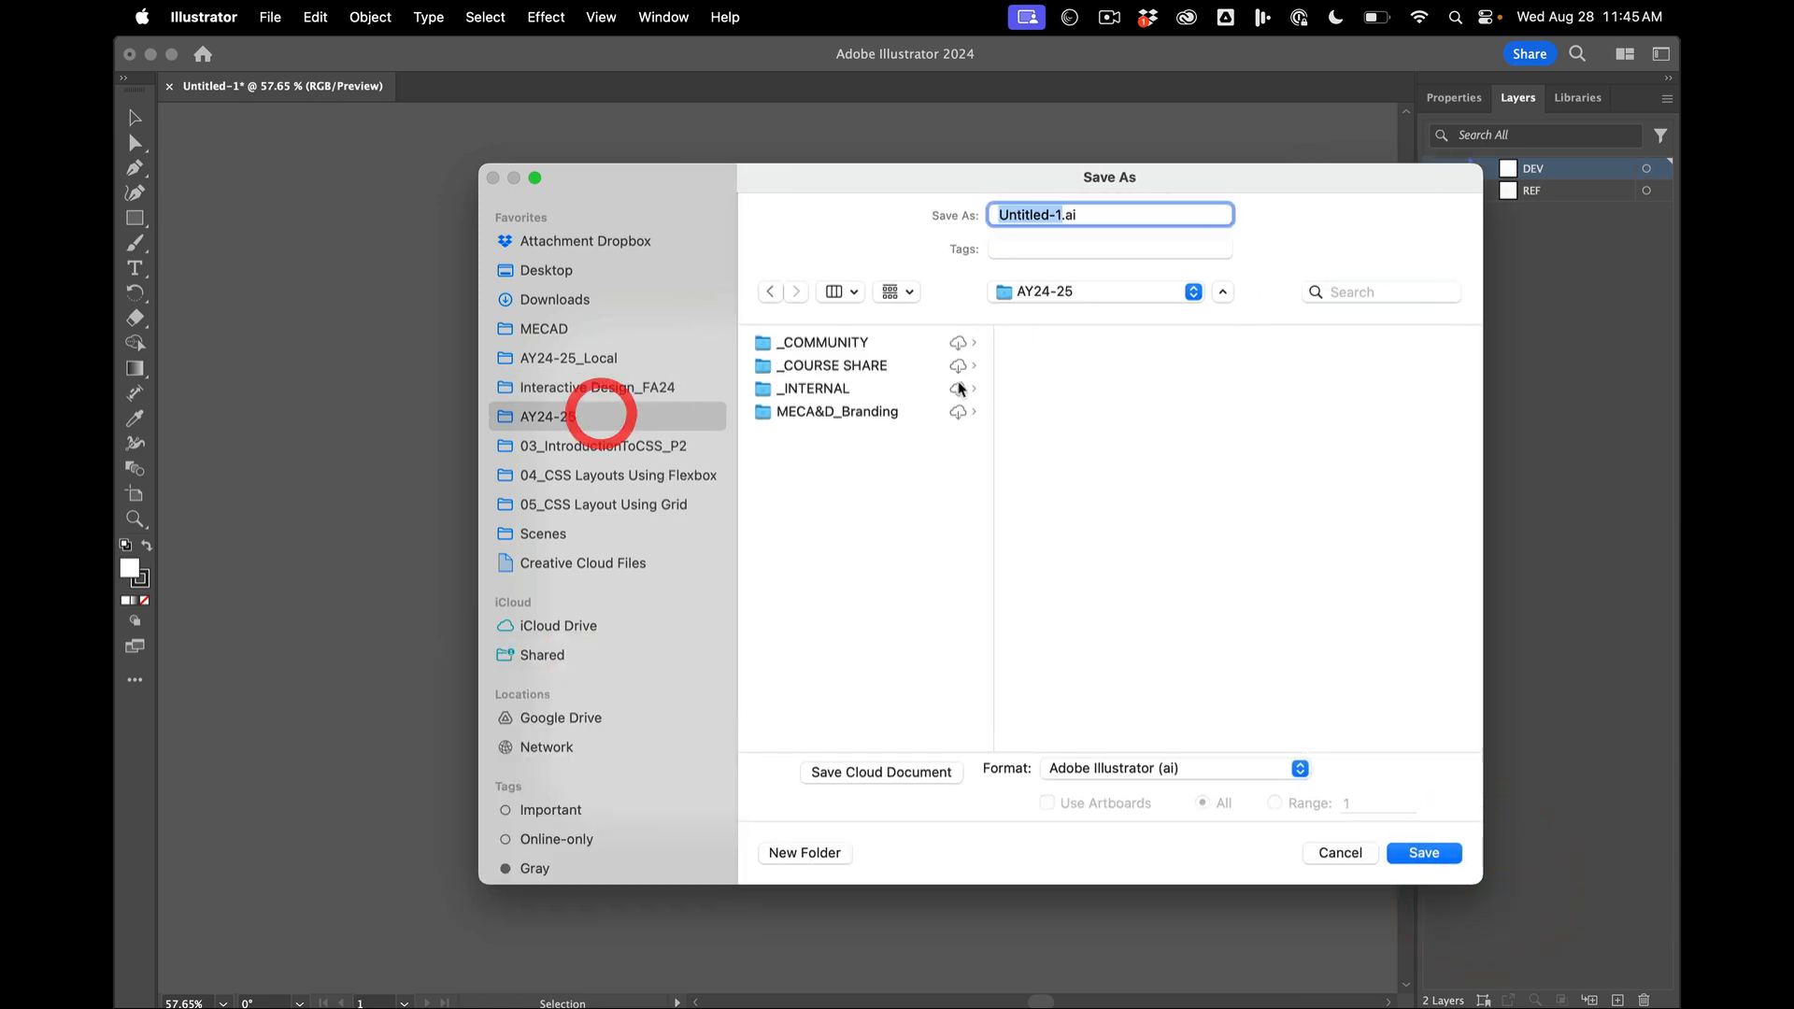
pyautogui.click(598, 359)
pyautogui.click(817, 505)
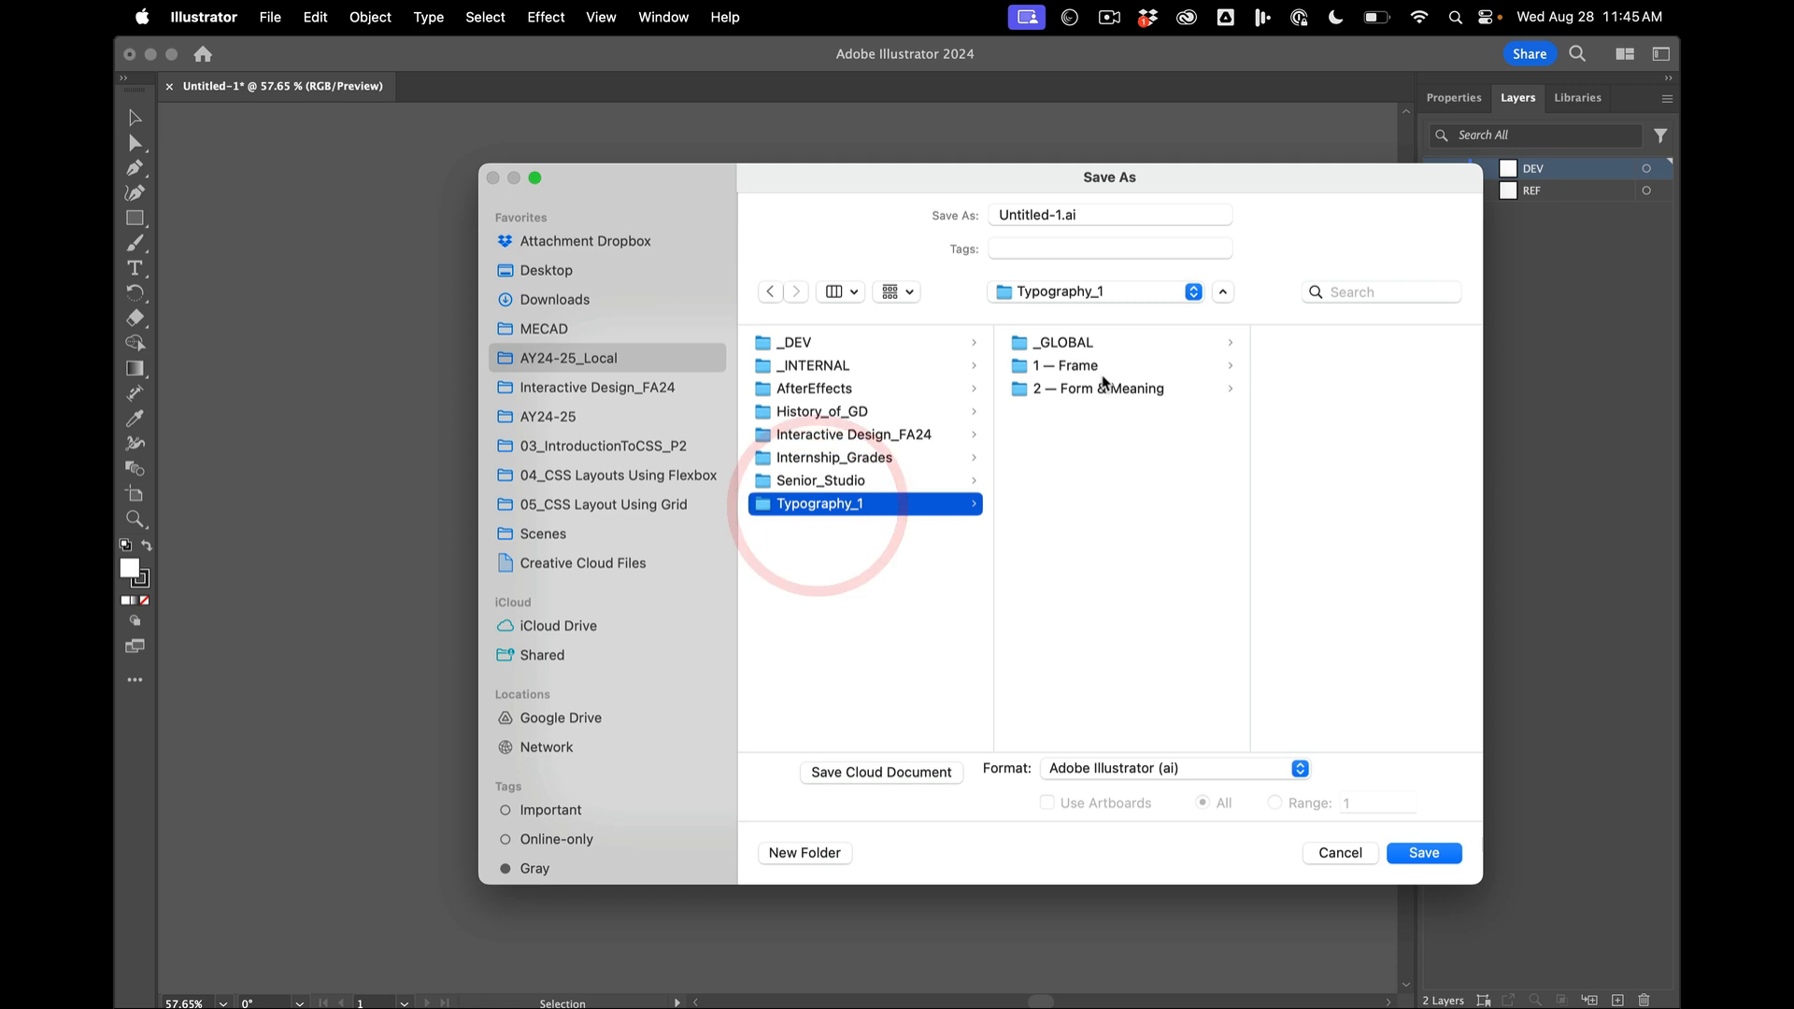
pyautogui.click(1103, 367)
pyautogui.click(1089, 388)
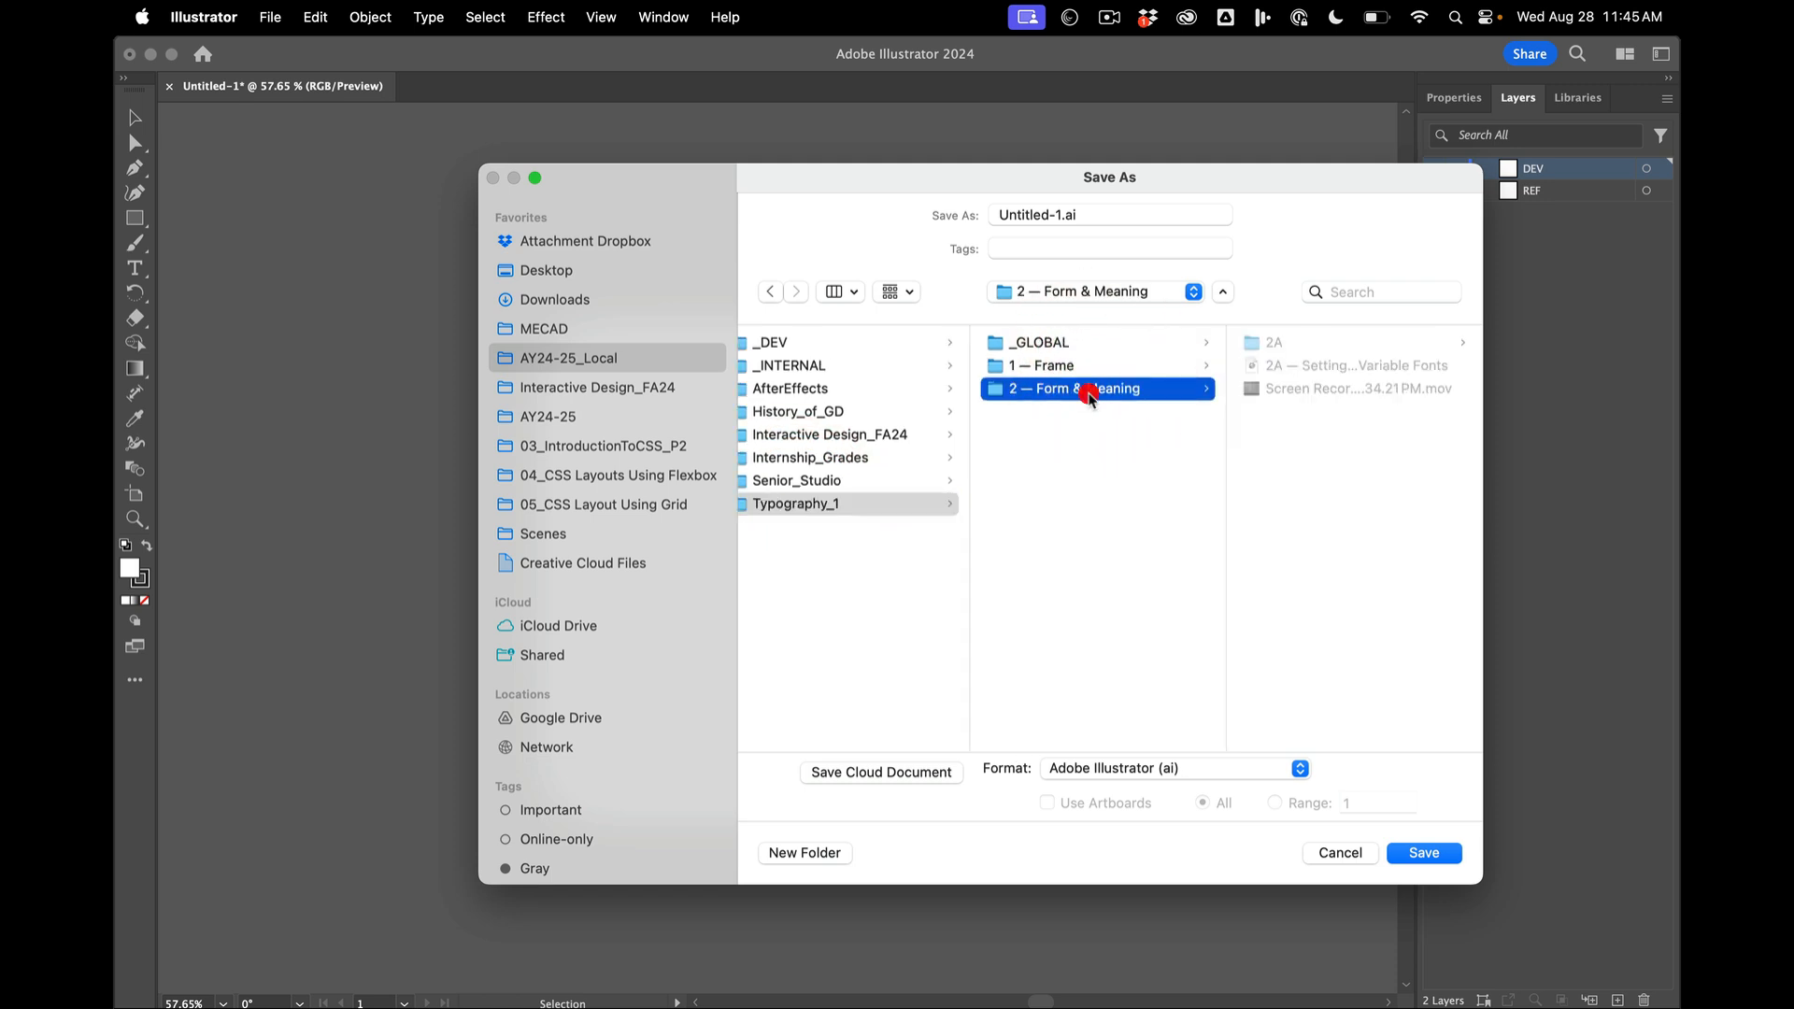
pyautogui.click(1287, 344)
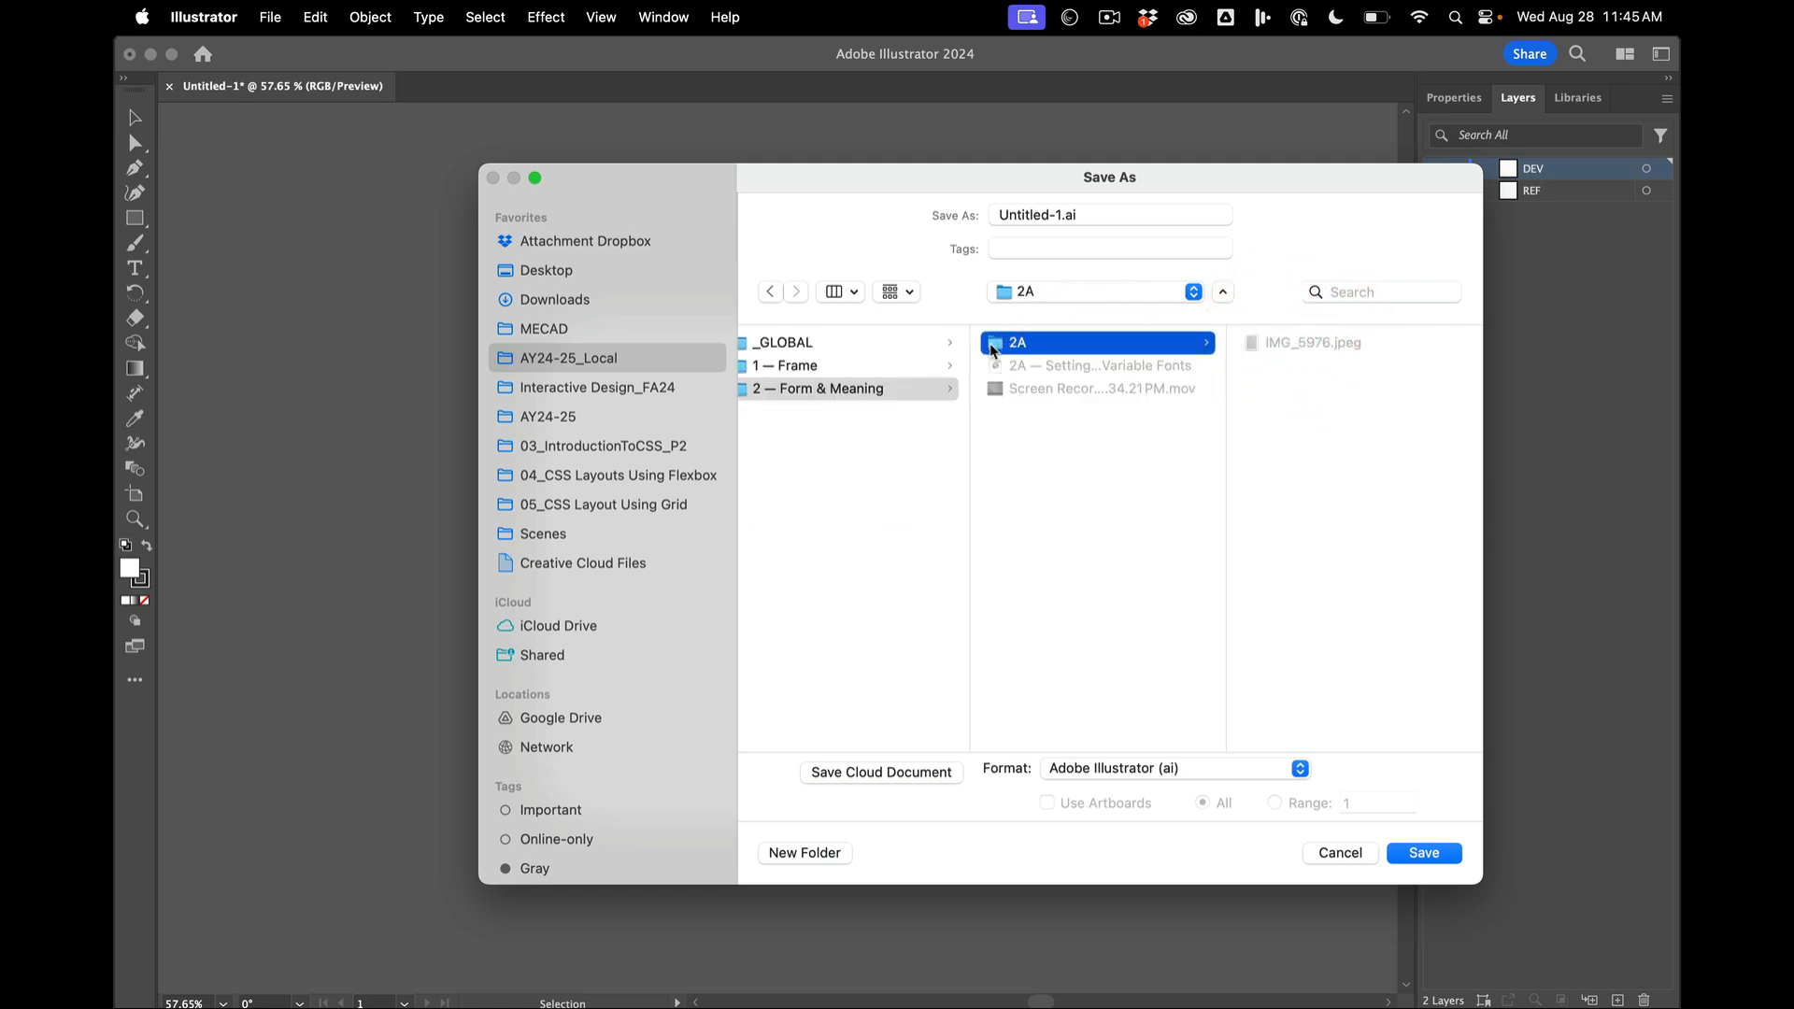
# - Add the 2A folder to the Favorites and open it from there as the save location
pyautogui.moveTo(1025, 362); pyautogui.dragTo(580, 595)
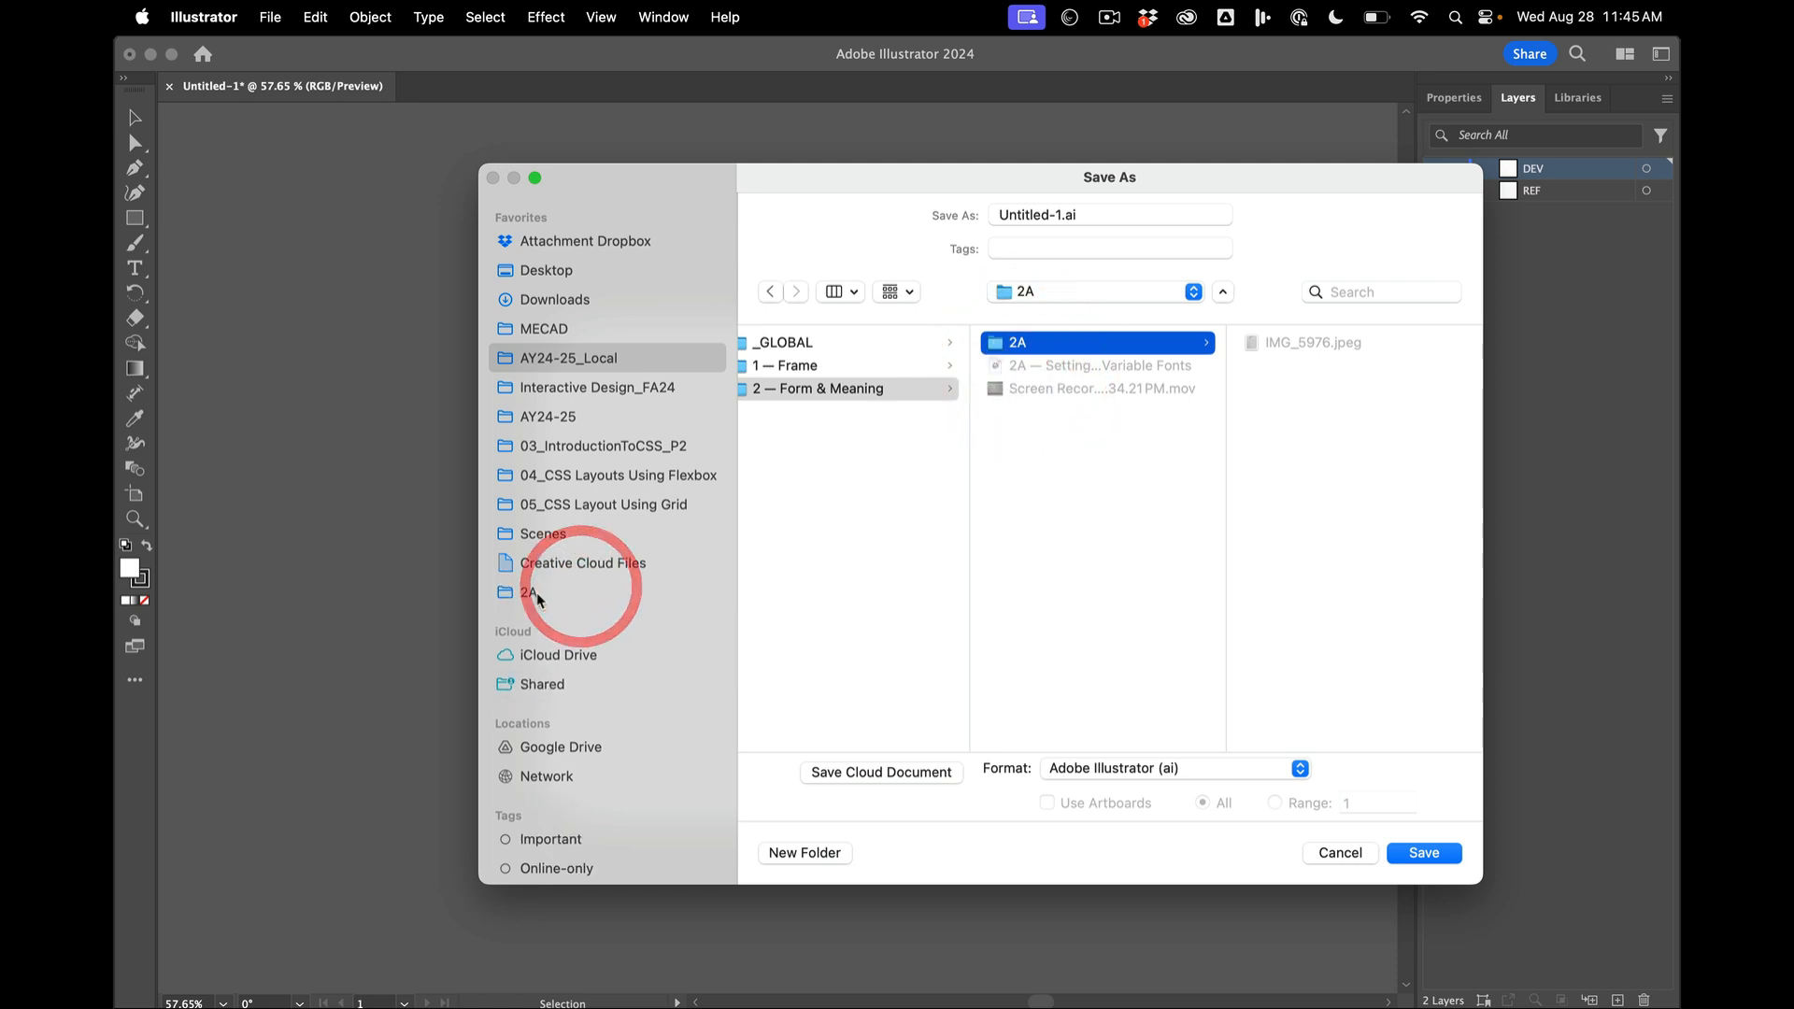
pyautogui.click(558, 565)
pyautogui.click(523, 594)
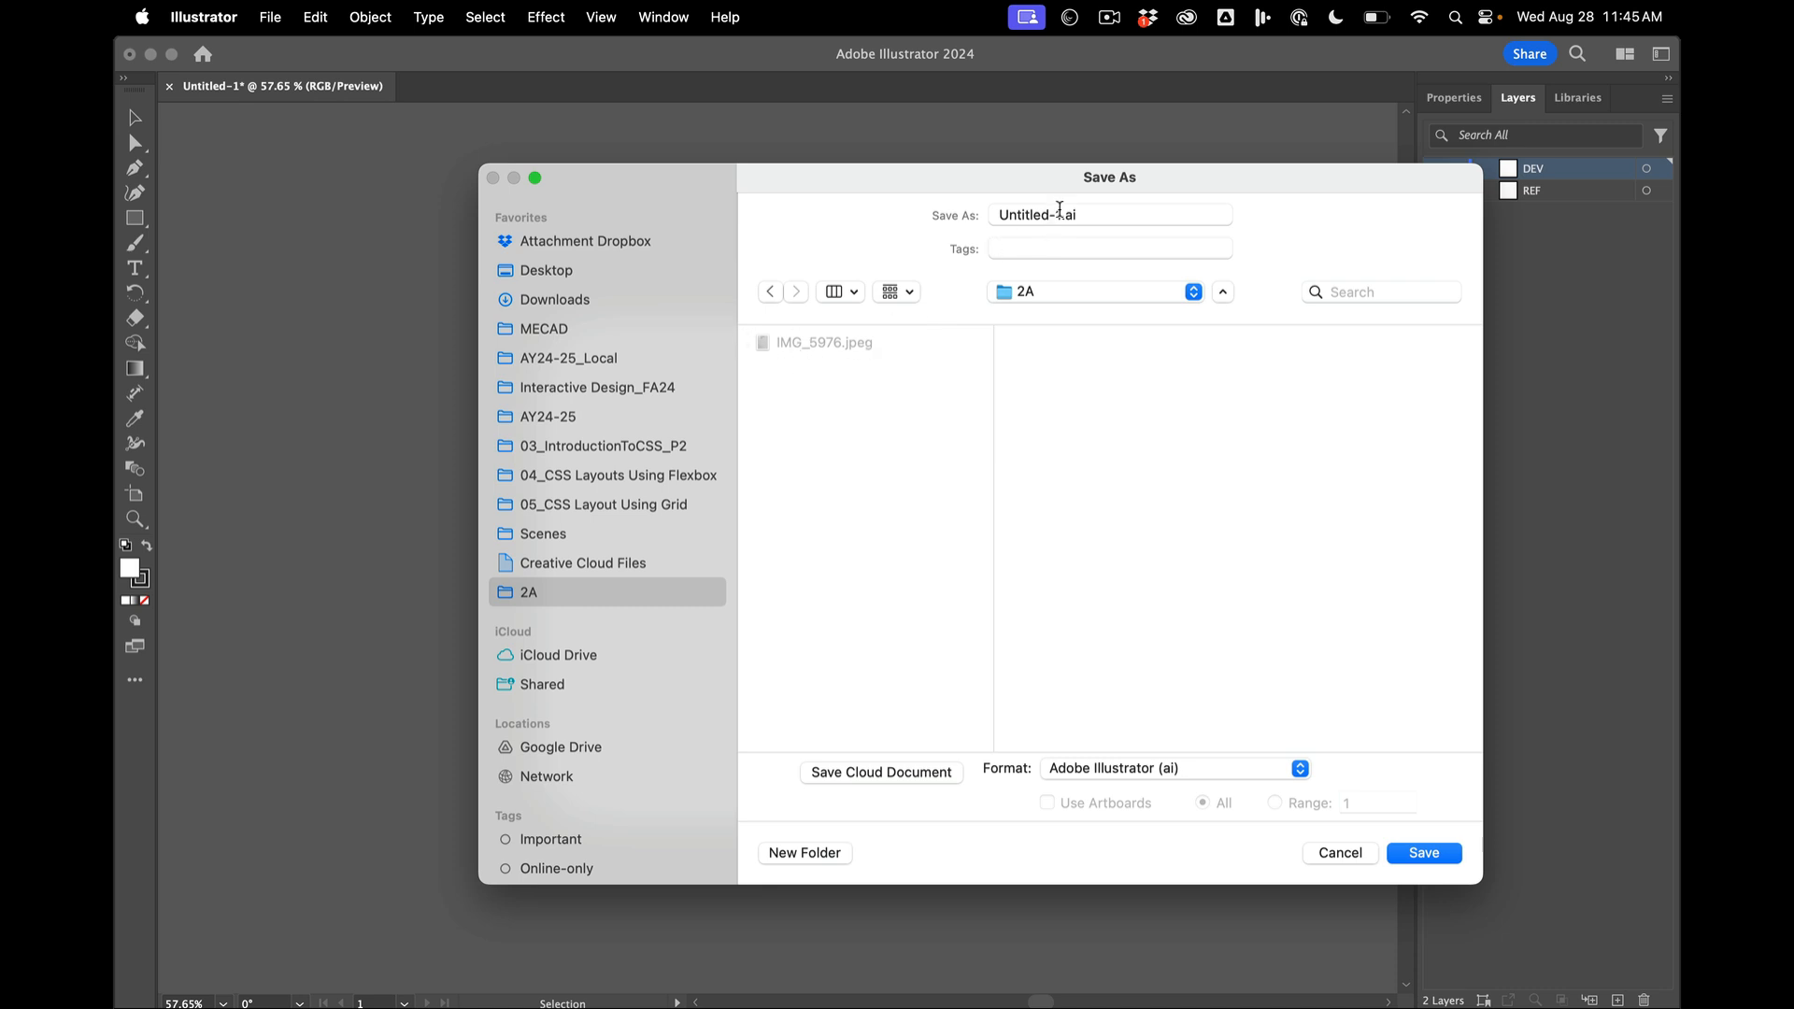
# - Name the file 2A_00_pa.ai and save it in Adobe Illustrator format with the offered Illustrator options
pyautogui.click(952, 192)
pyautogui.write('2@Z')
pyautogui.hotkey('shift', 'BackSpace')
pyautogui.press('BackSpace')
pyautogui.write('A_')
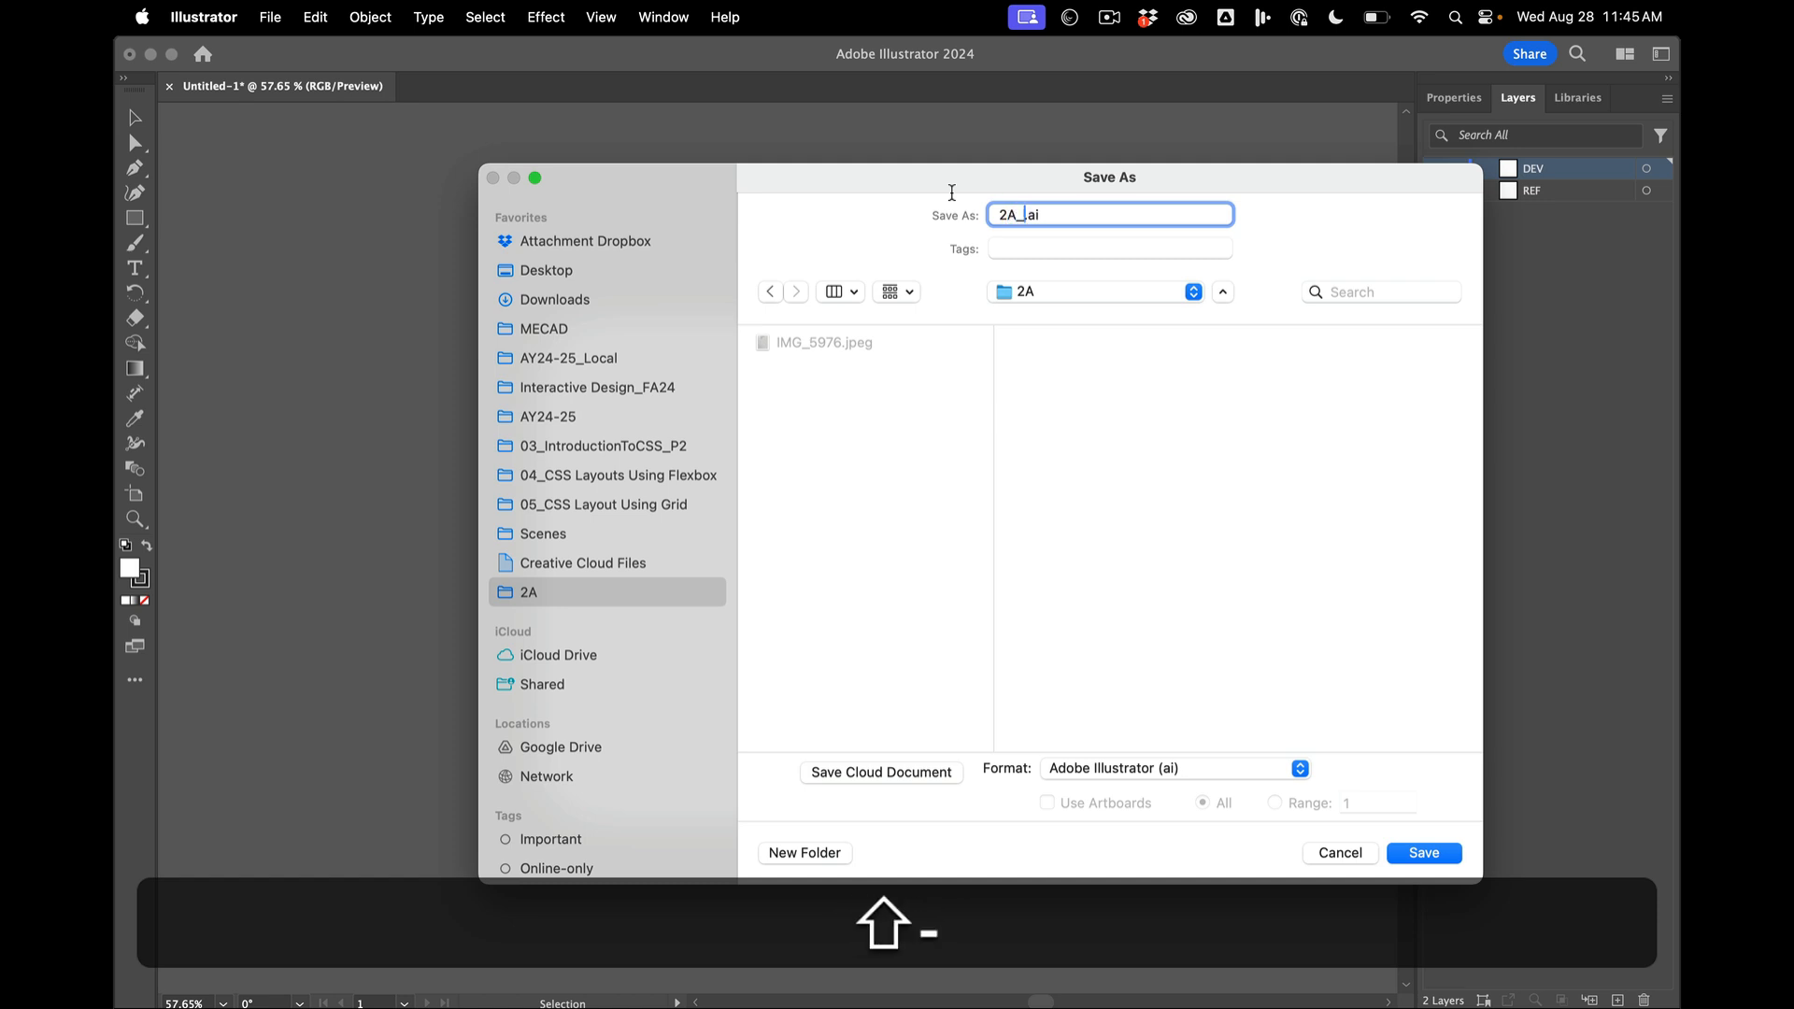
pyautogui.write('00')
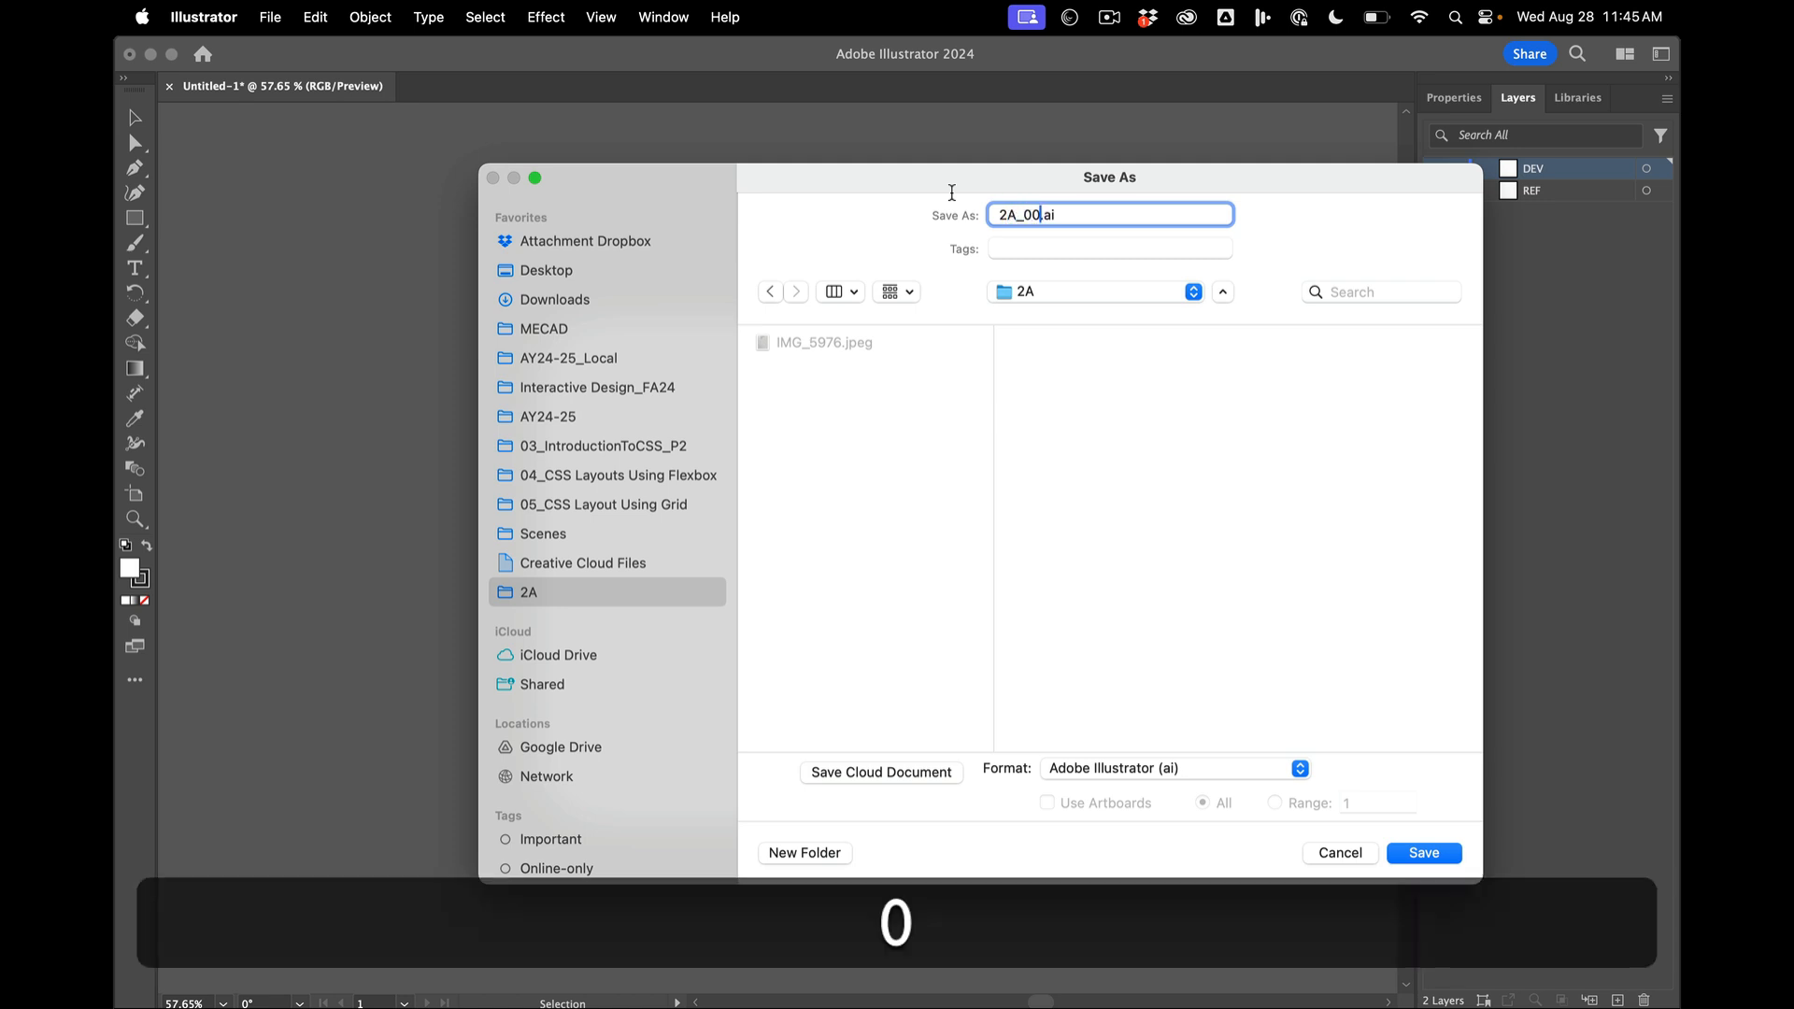
pyautogui.write('_pa')
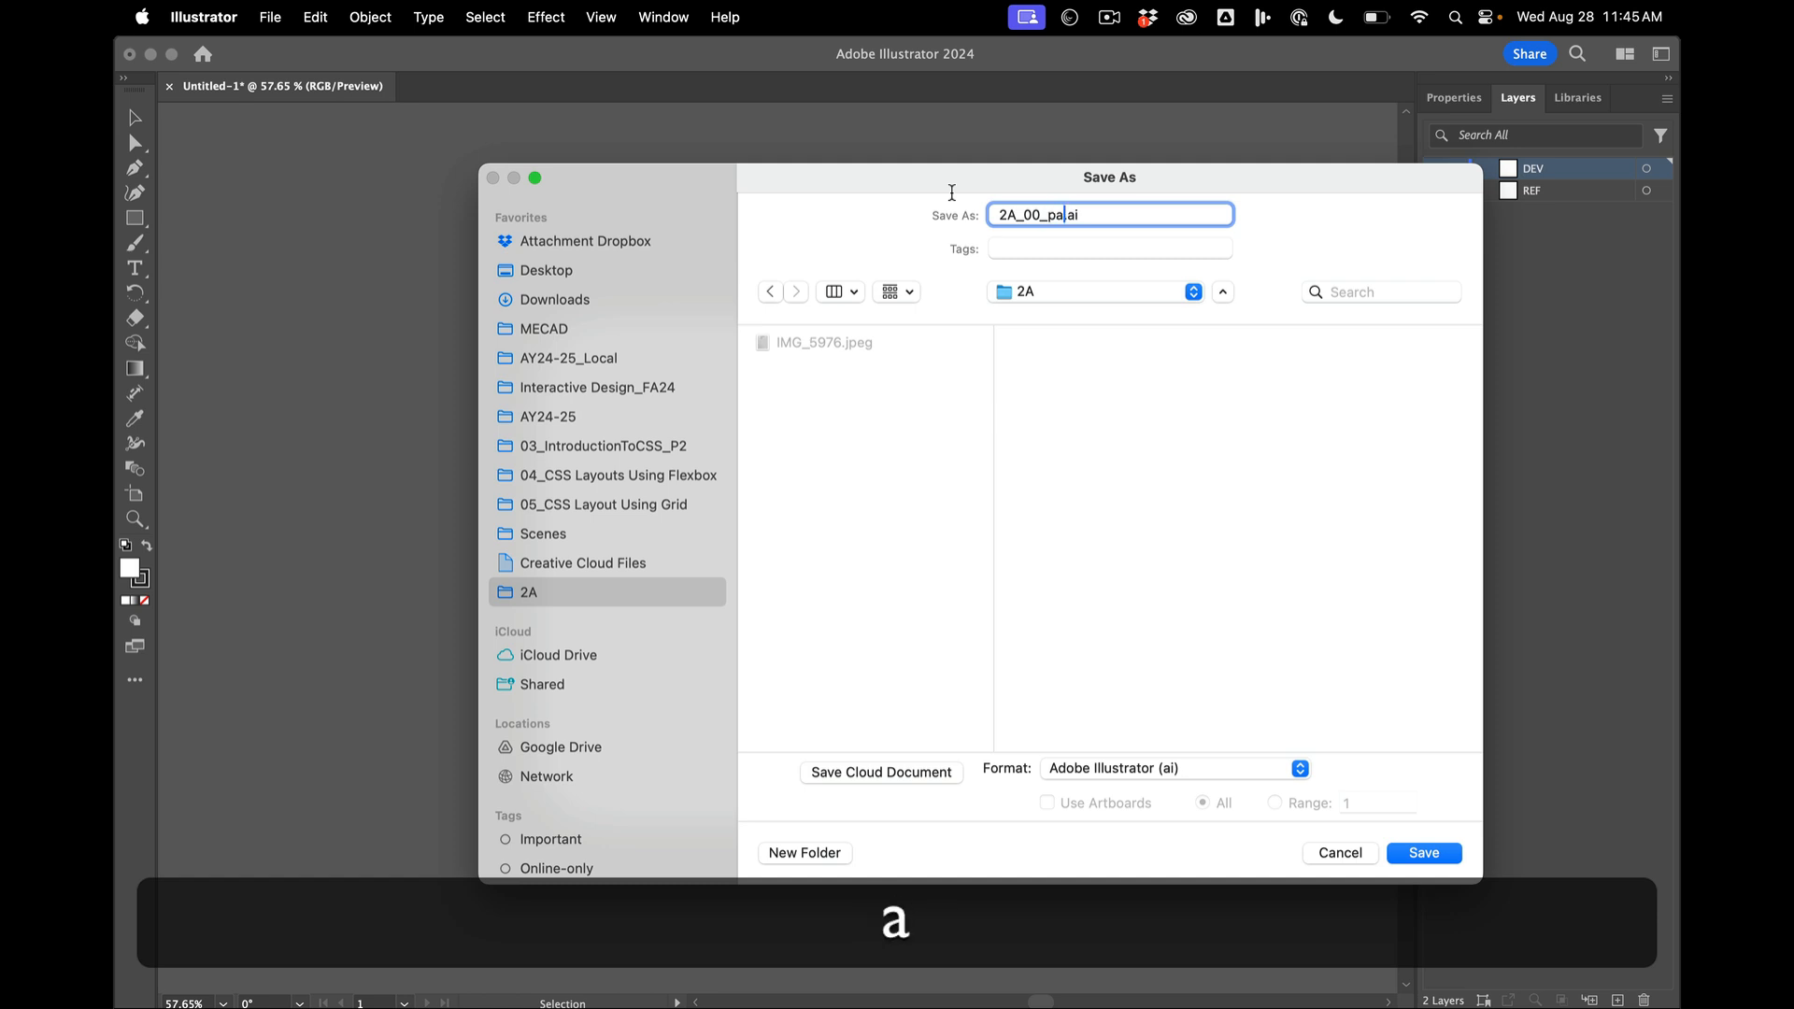
pyautogui.click(1424, 854)
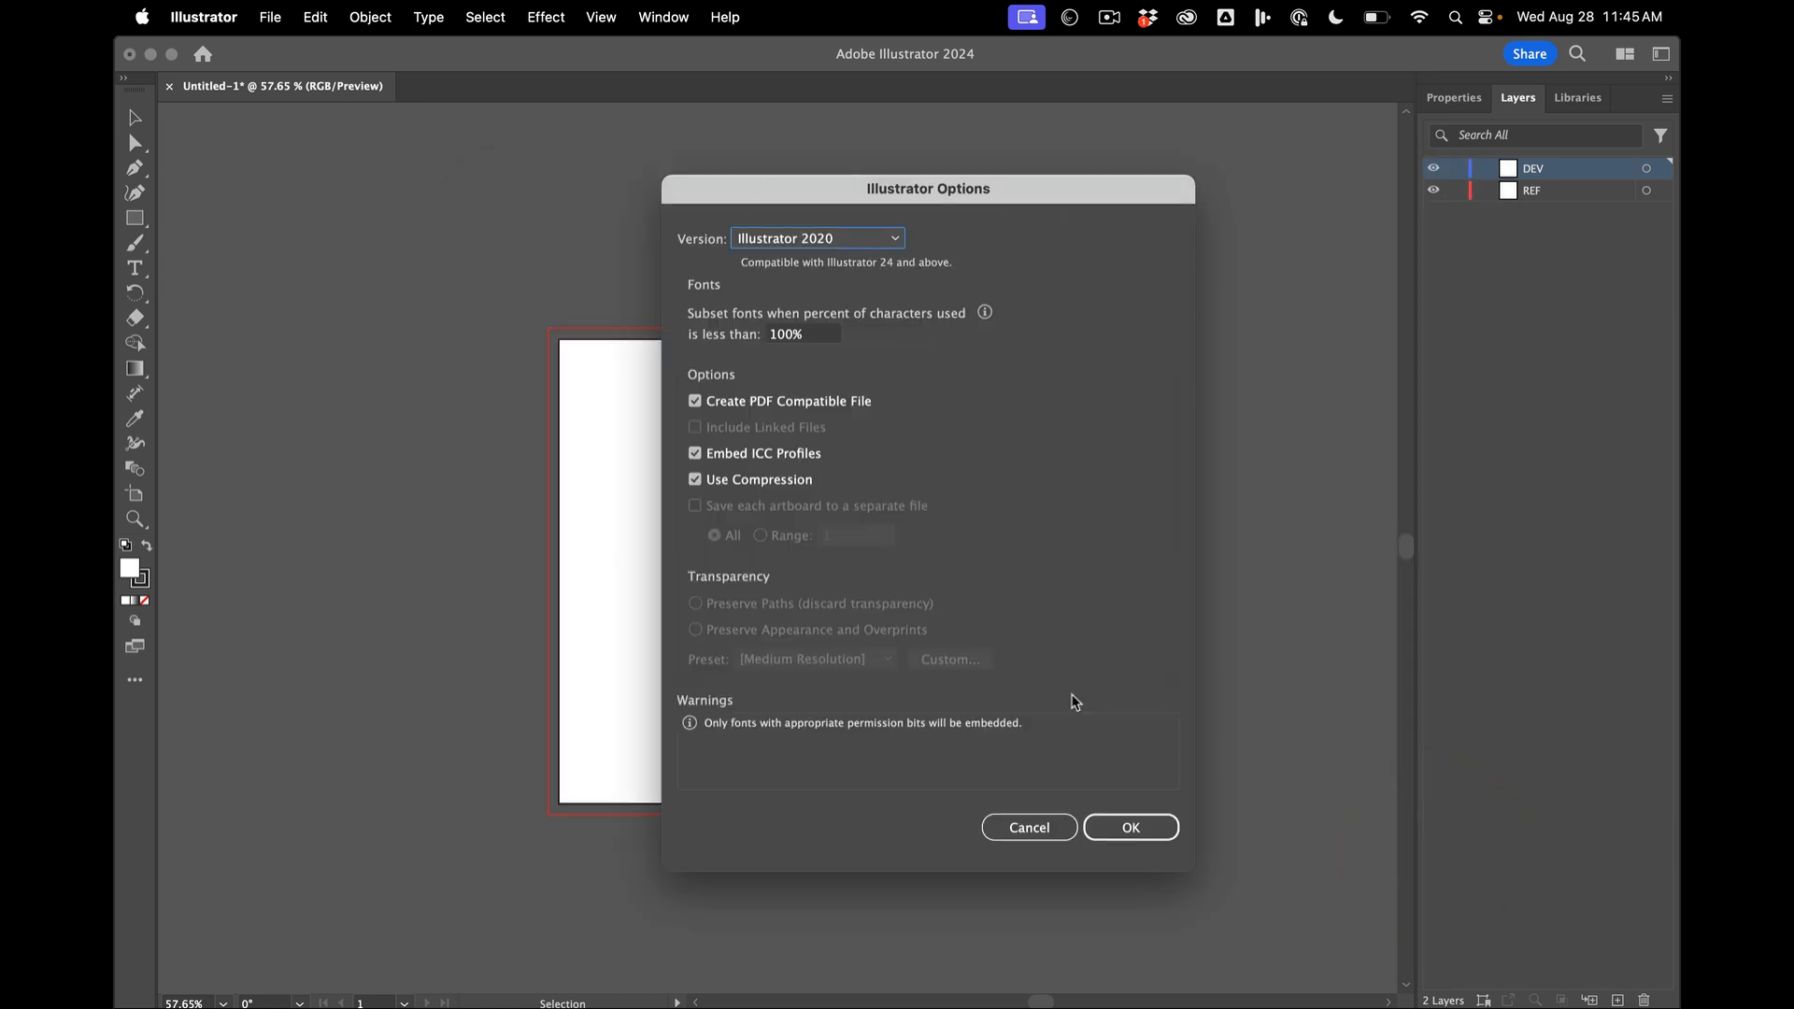
pyautogui.click(1128, 827)
pyautogui.click(1206, 682)
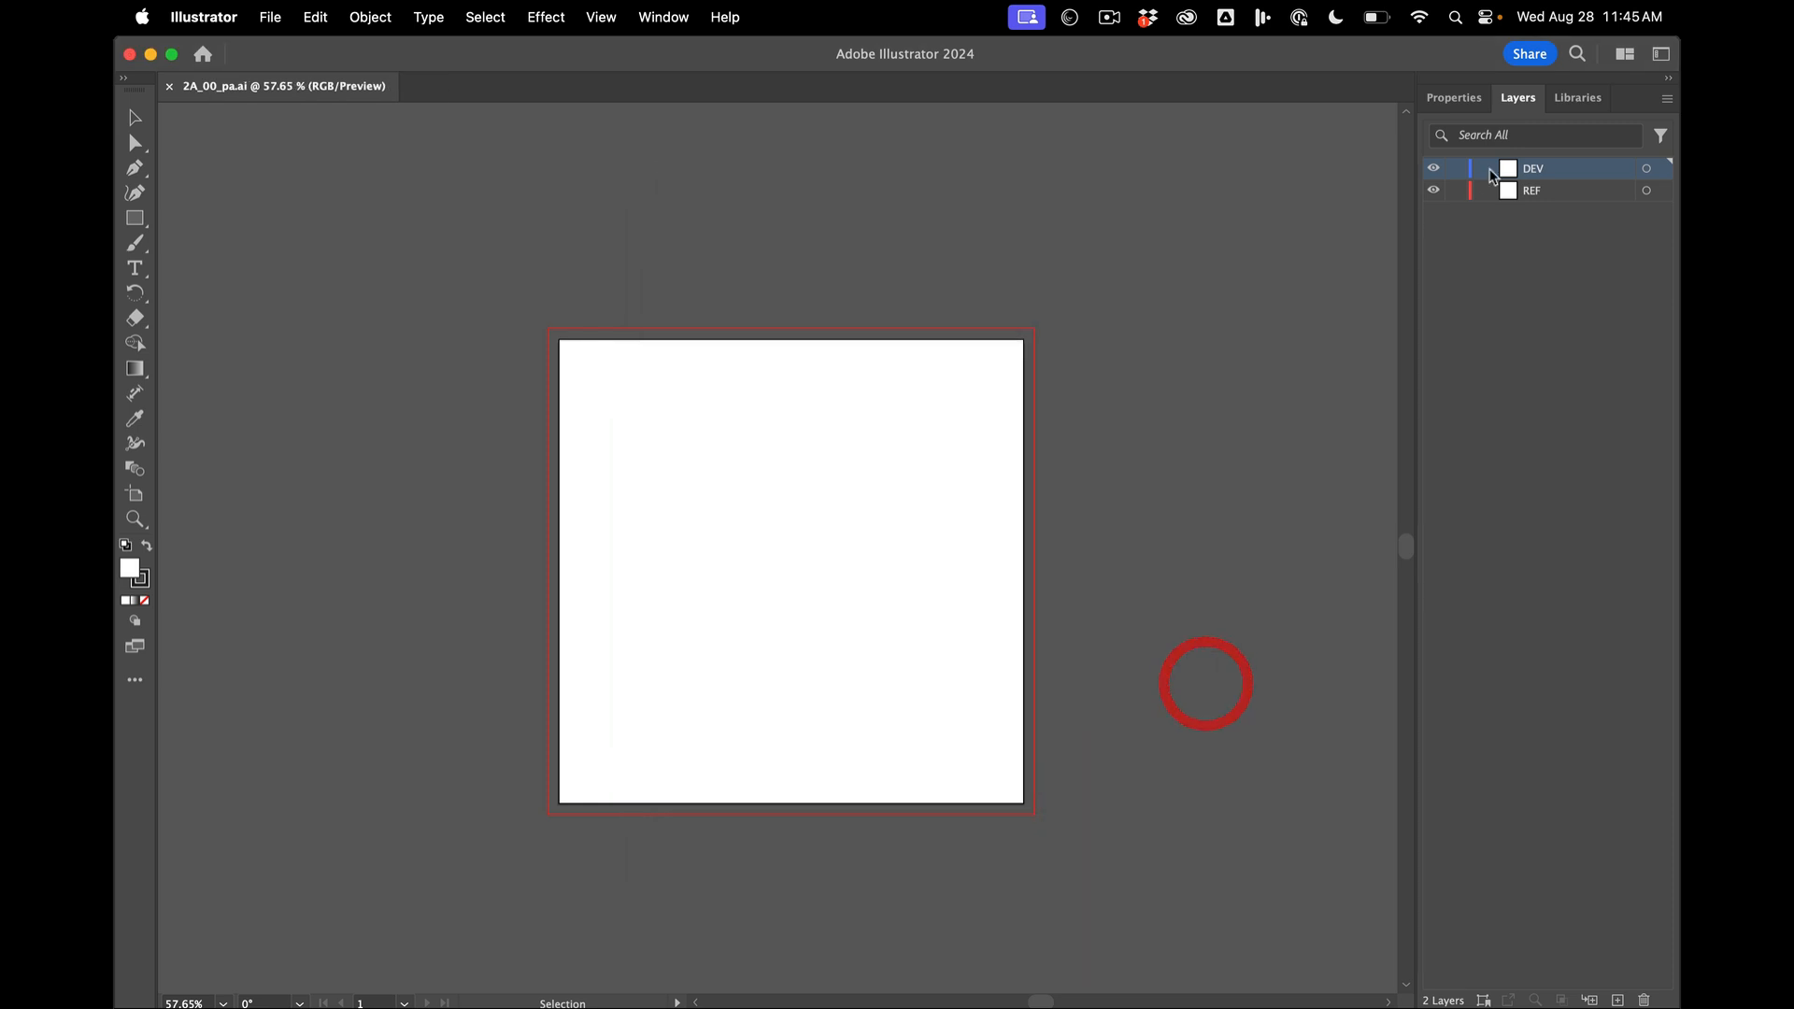
# - Place IMG_5976.jpeg from the 2A folder as a linked image on the REF layer, beside the artboard
pyautogui.click(1544, 196)
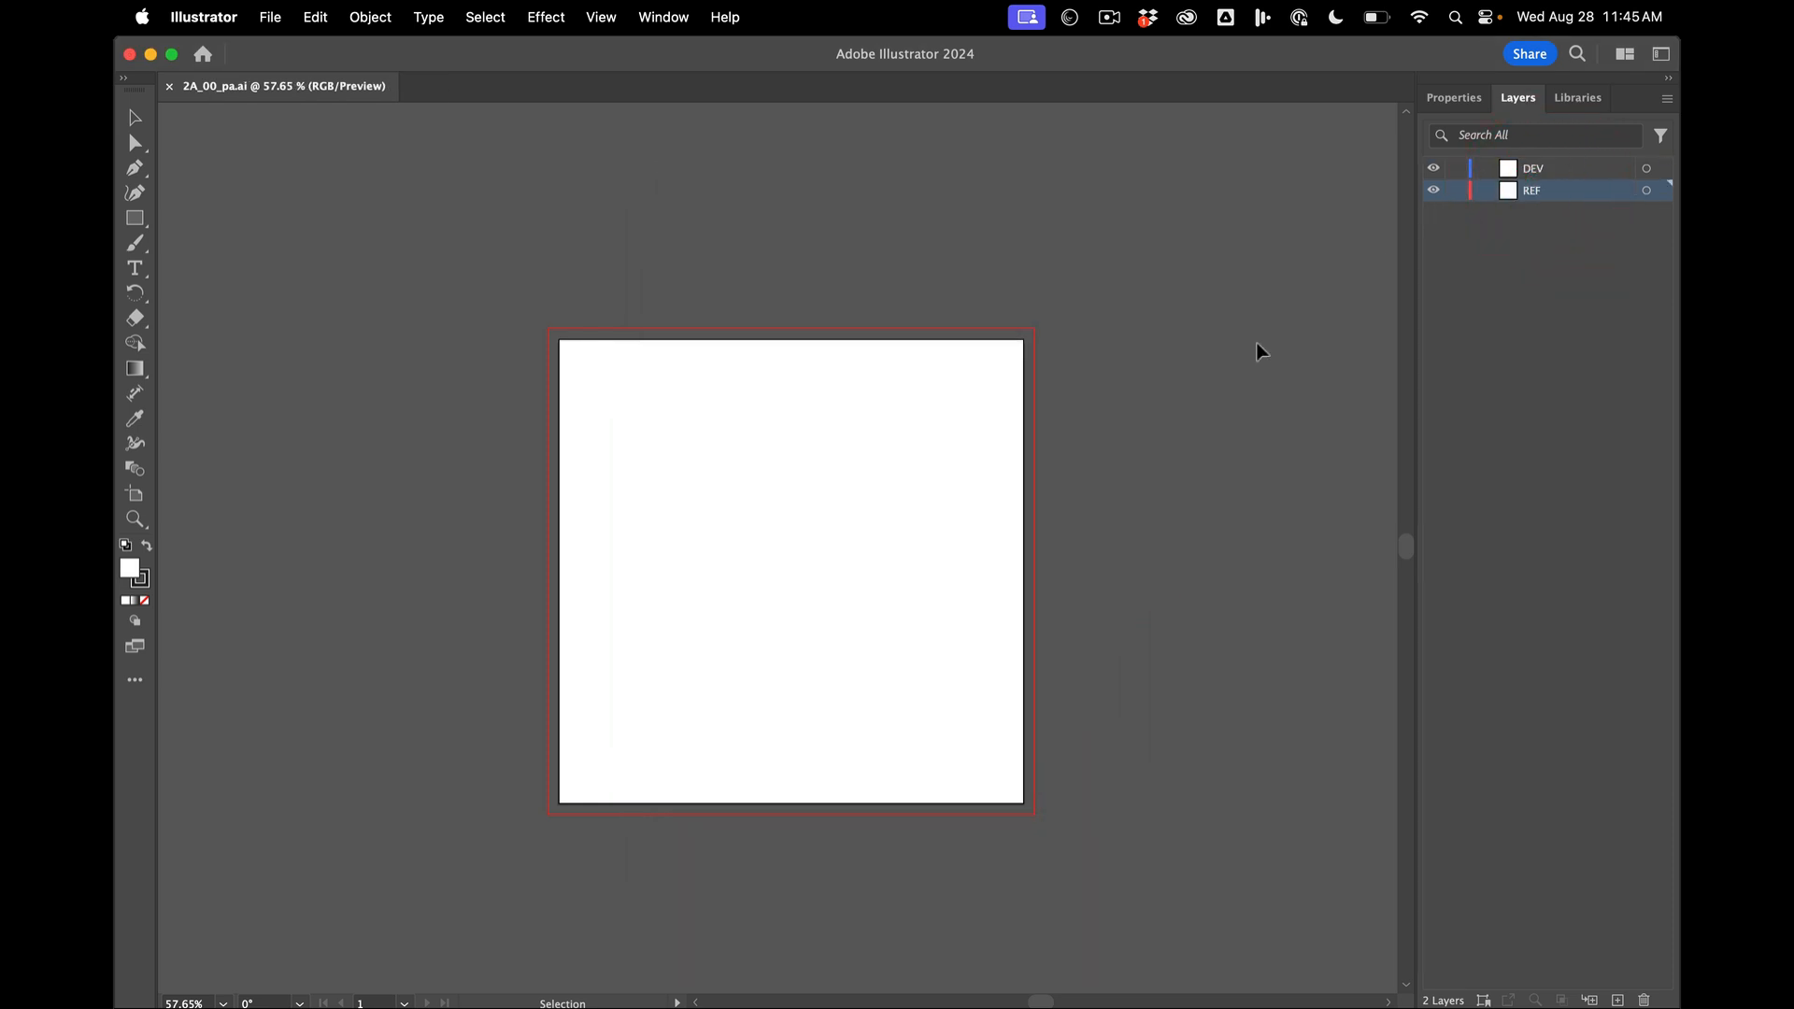
pyautogui.click(271, 17)
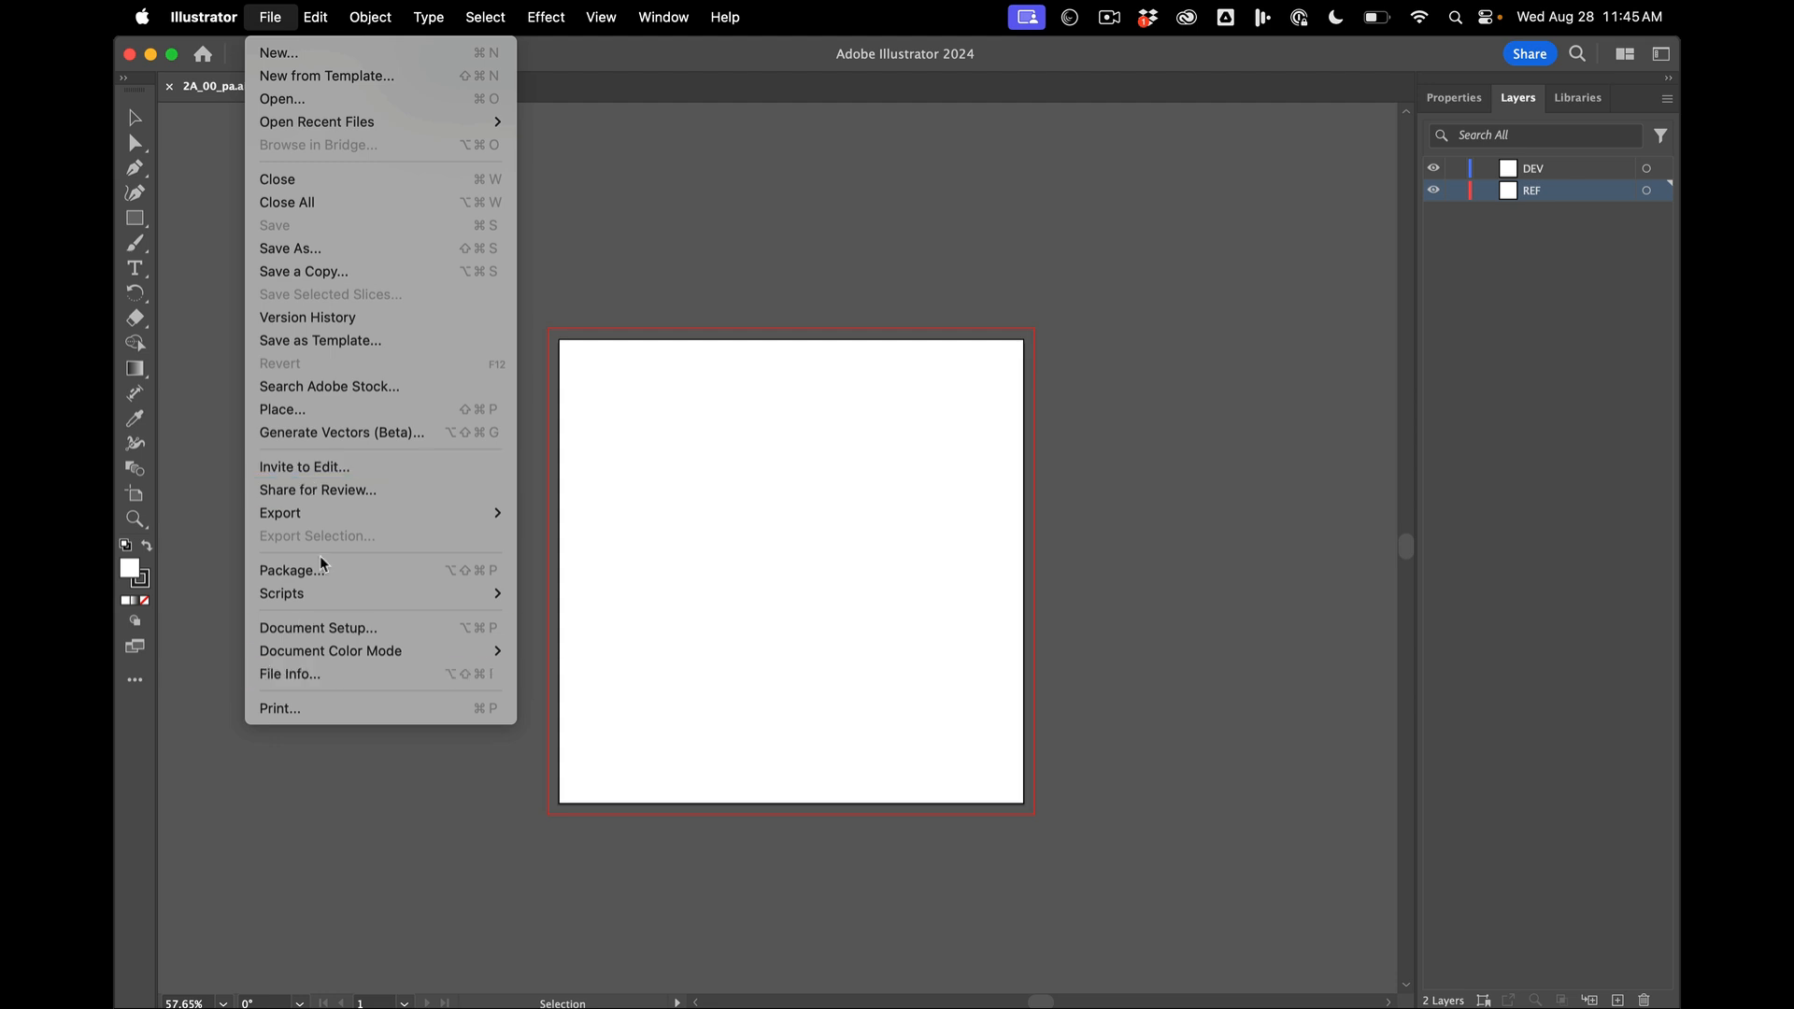
pyautogui.click(357, 411)
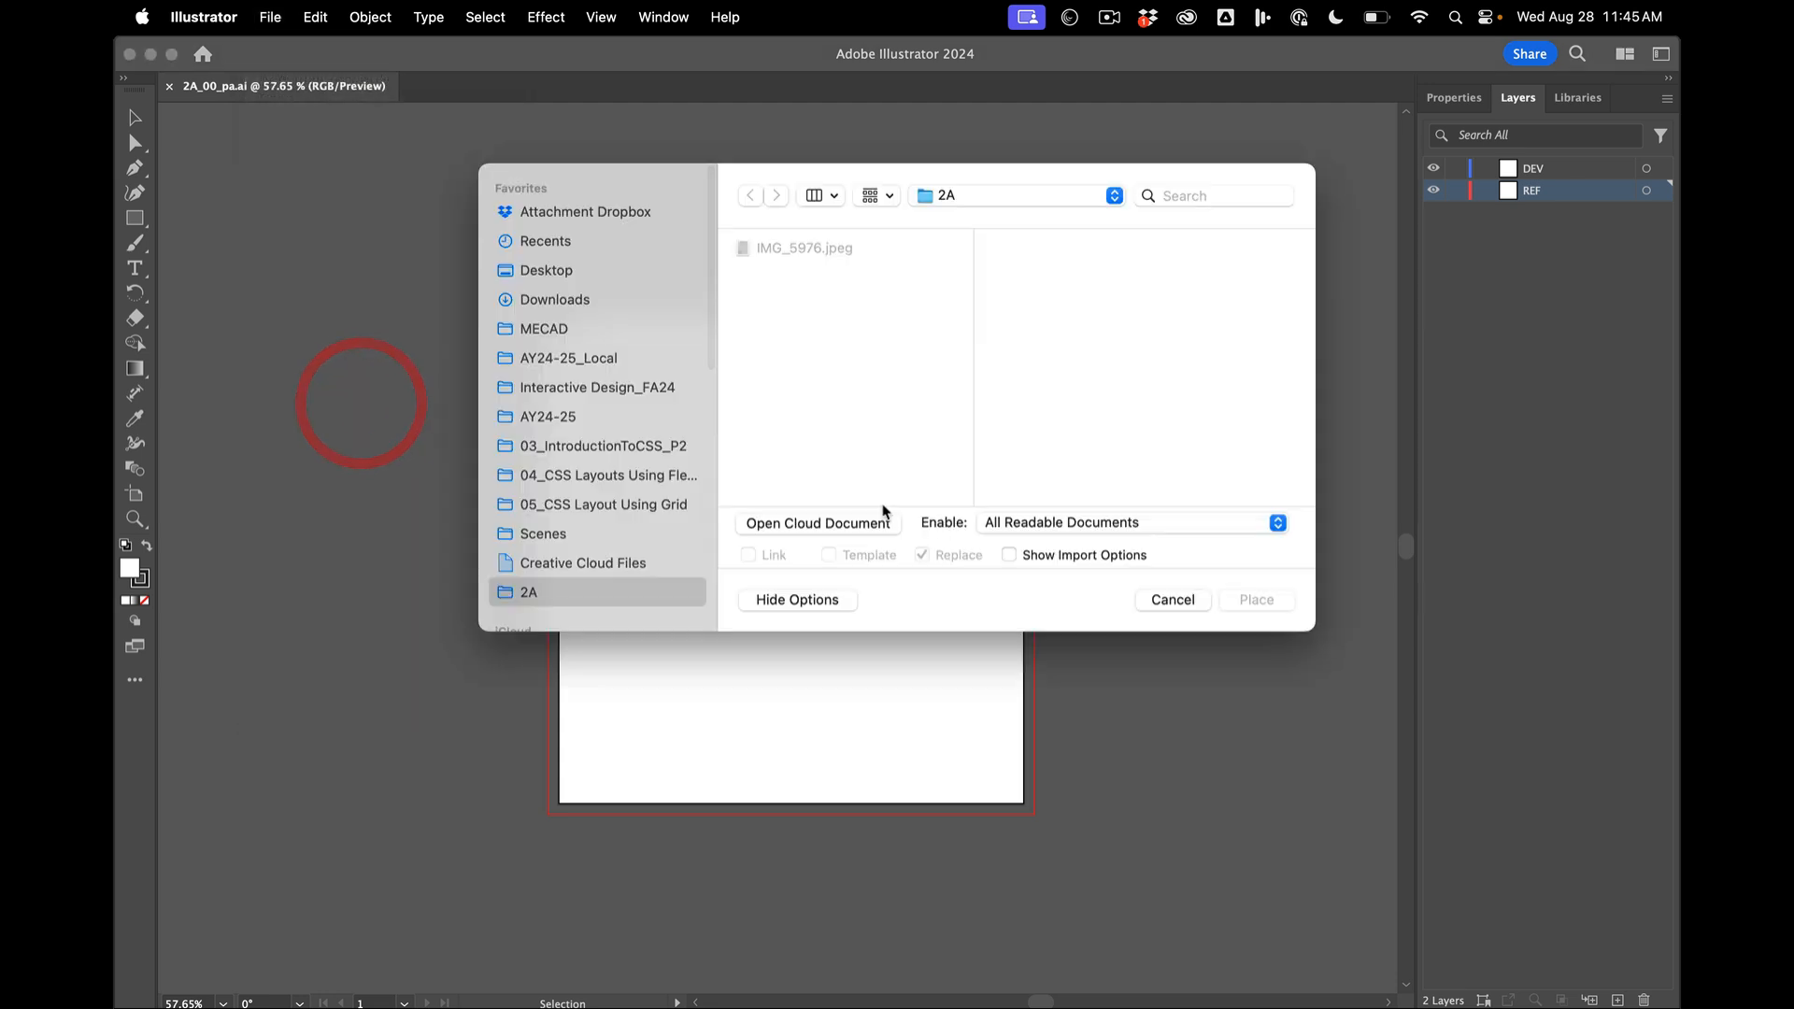
pyautogui.click(838, 270)
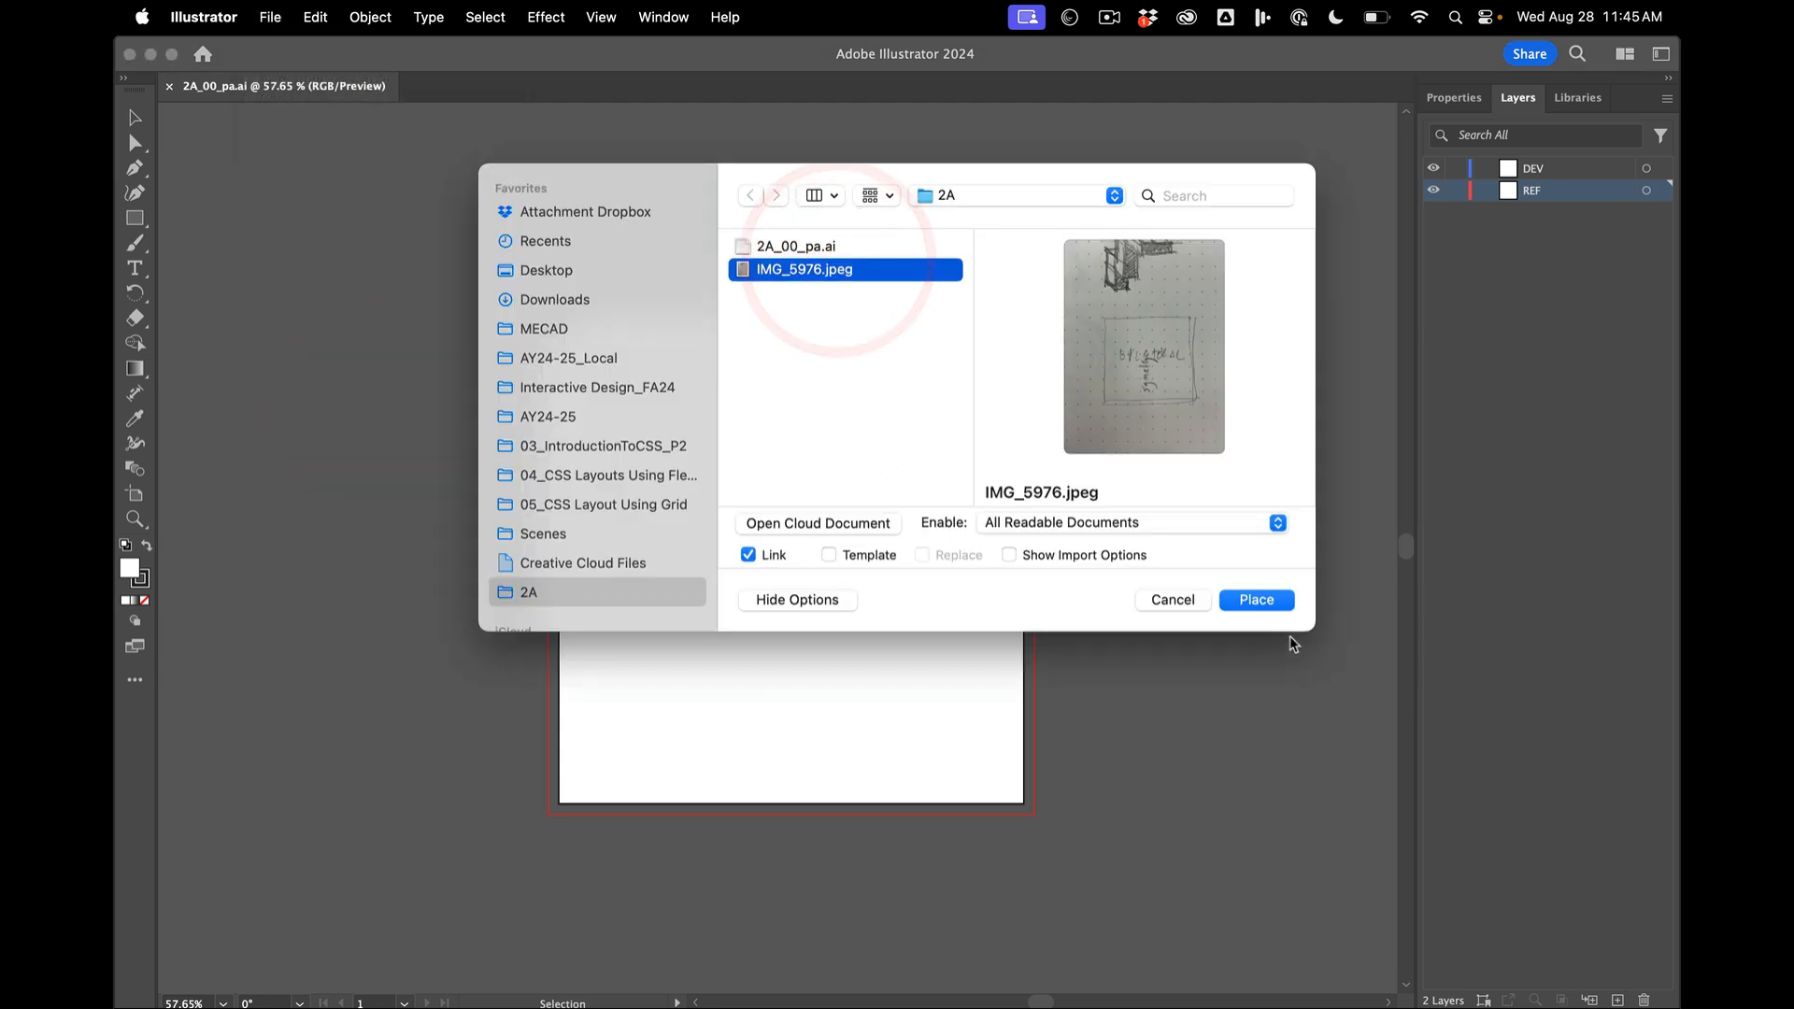
pyautogui.click(1256, 600)
pyautogui.click(1115, 539)
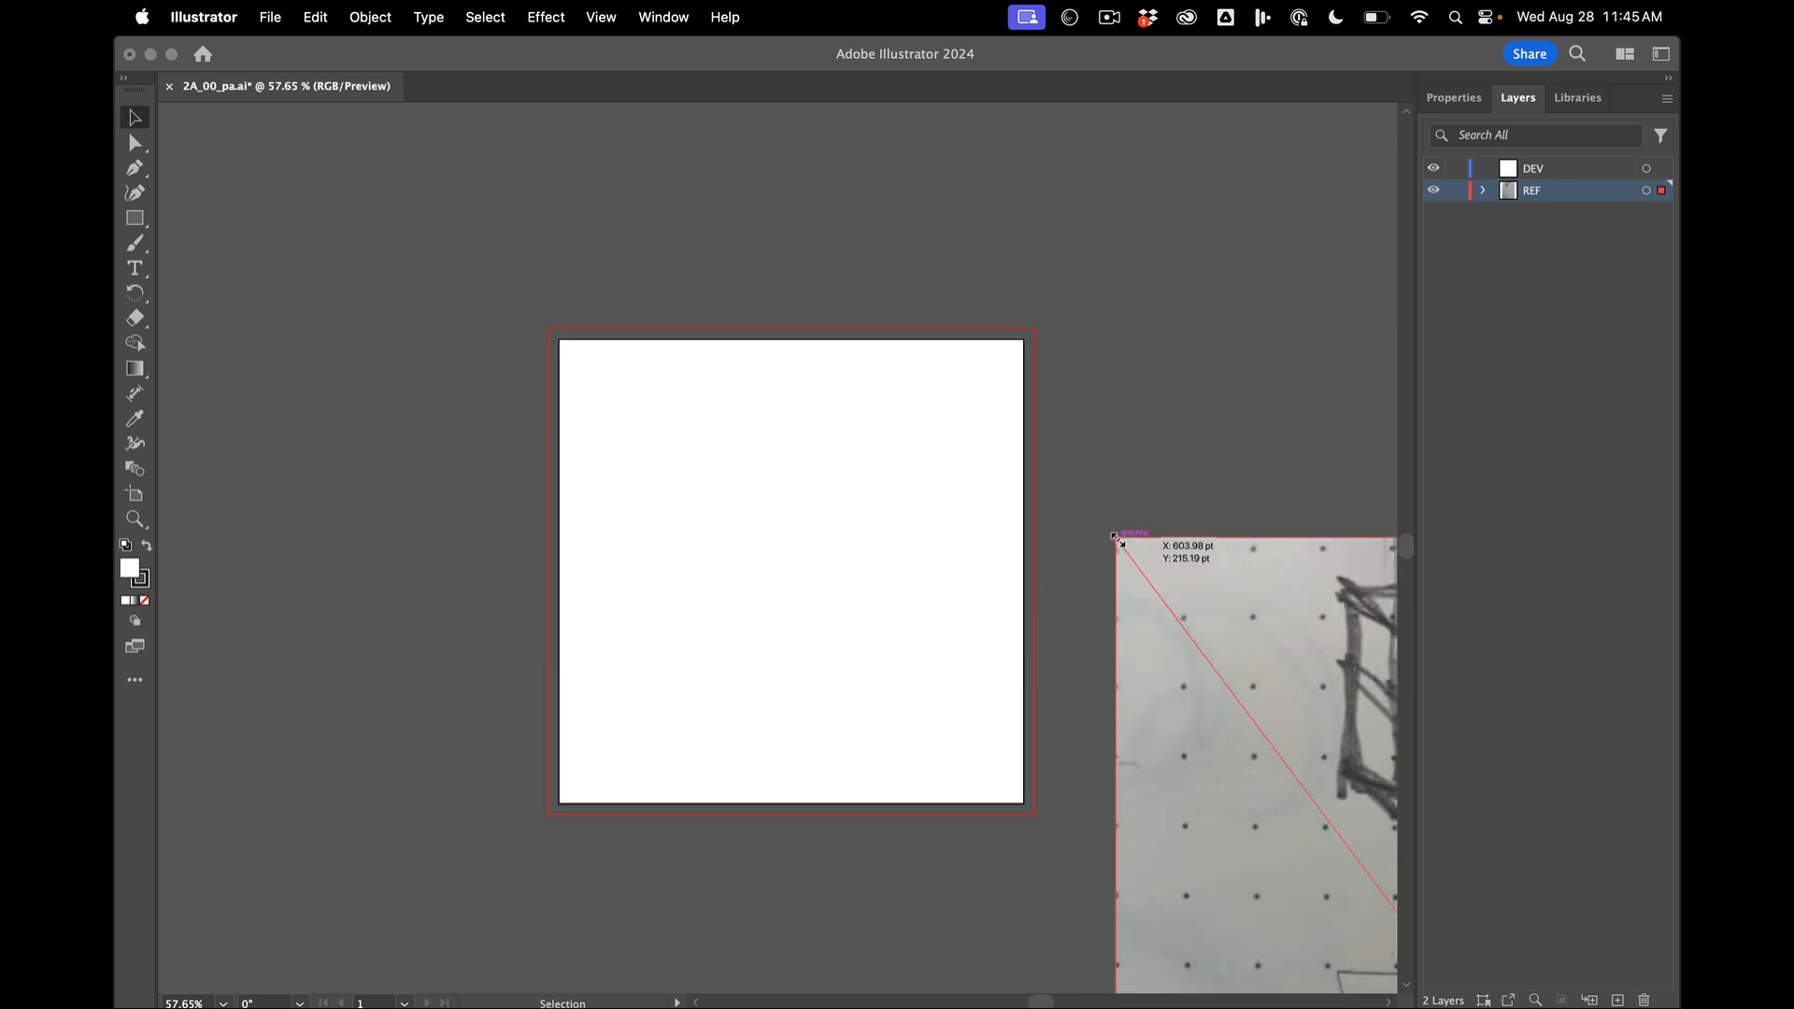
# - Move the sketch photo so its hand-drawn square lines up with the artboard, and deselect it
pyautogui.scroll(-6, 1116, 538)
pyautogui.moveTo(1219, 604); pyautogui.dragTo(1058, 463)
pyautogui.scroll(3, 1048, 495)
pyautogui.click(1310, 445)
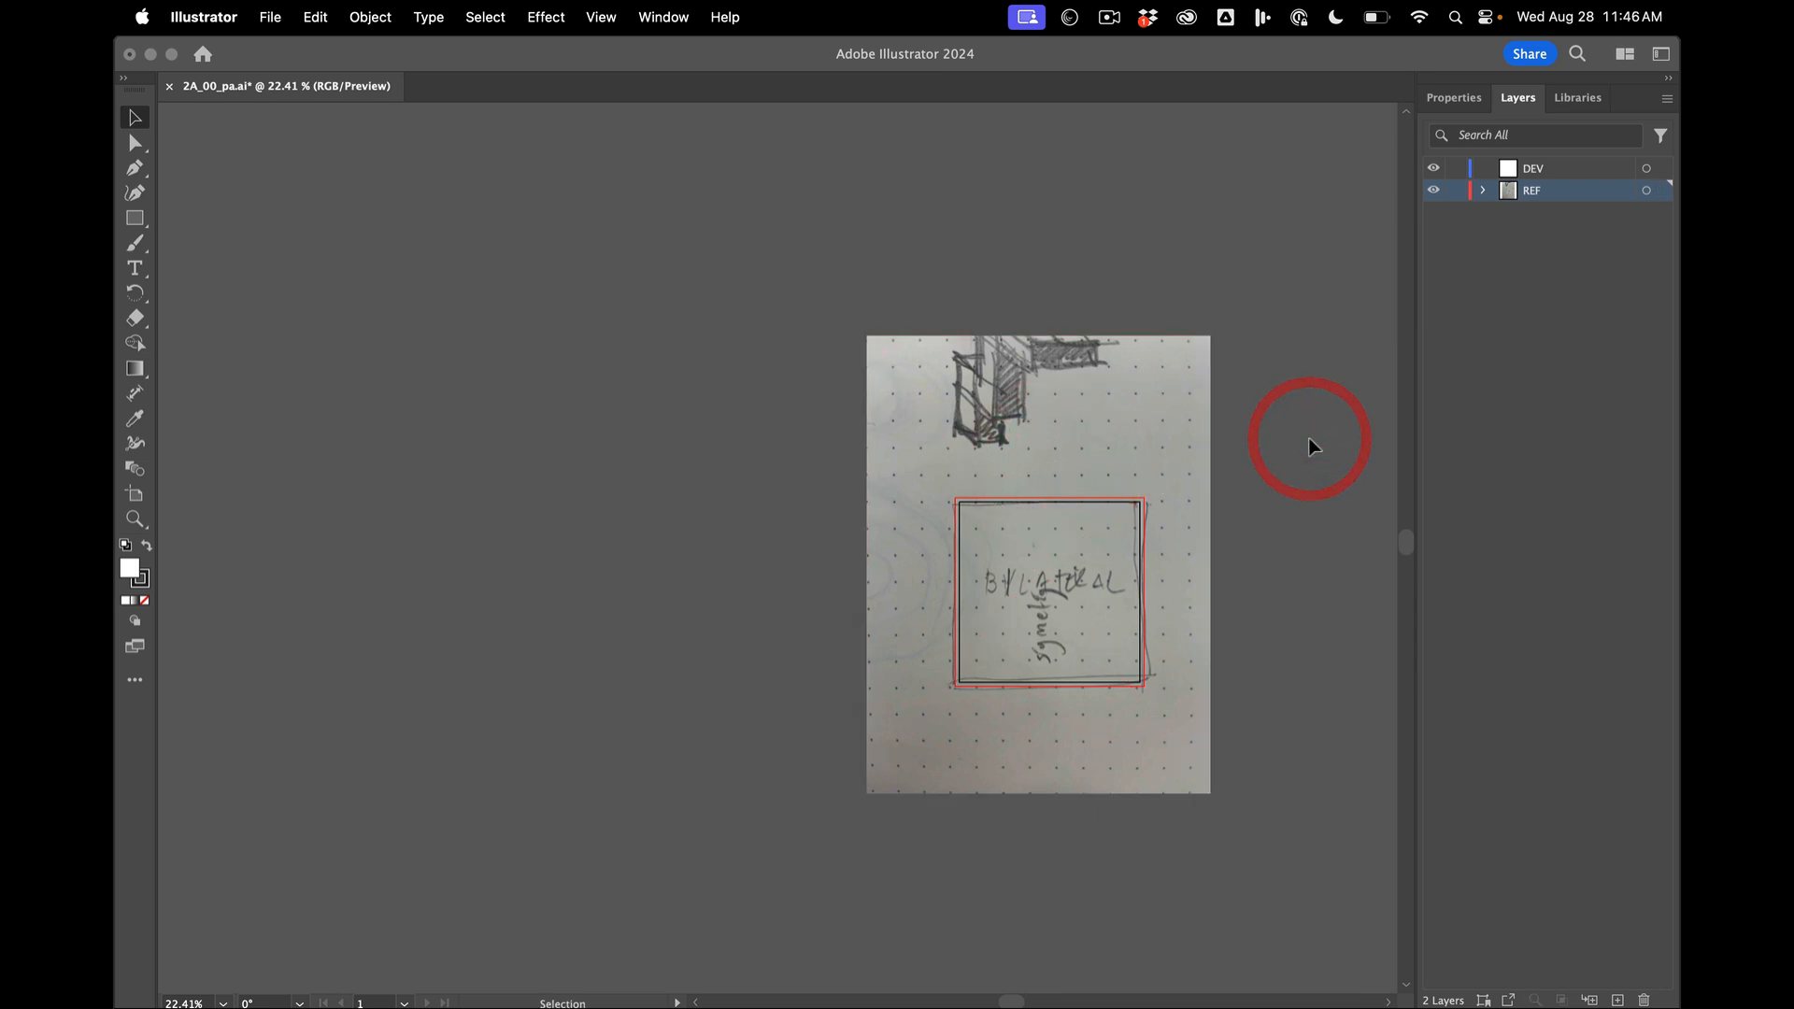
# - Dim the images on the REF layer to 50% and lock the layer through its layer options
pyautogui.scroll(3, 1309, 445)
pyautogui.scroll(-2, 1310, 440)
pyautogui.click(1038, 384)
pyautogui.doubleClick(1555, 190)
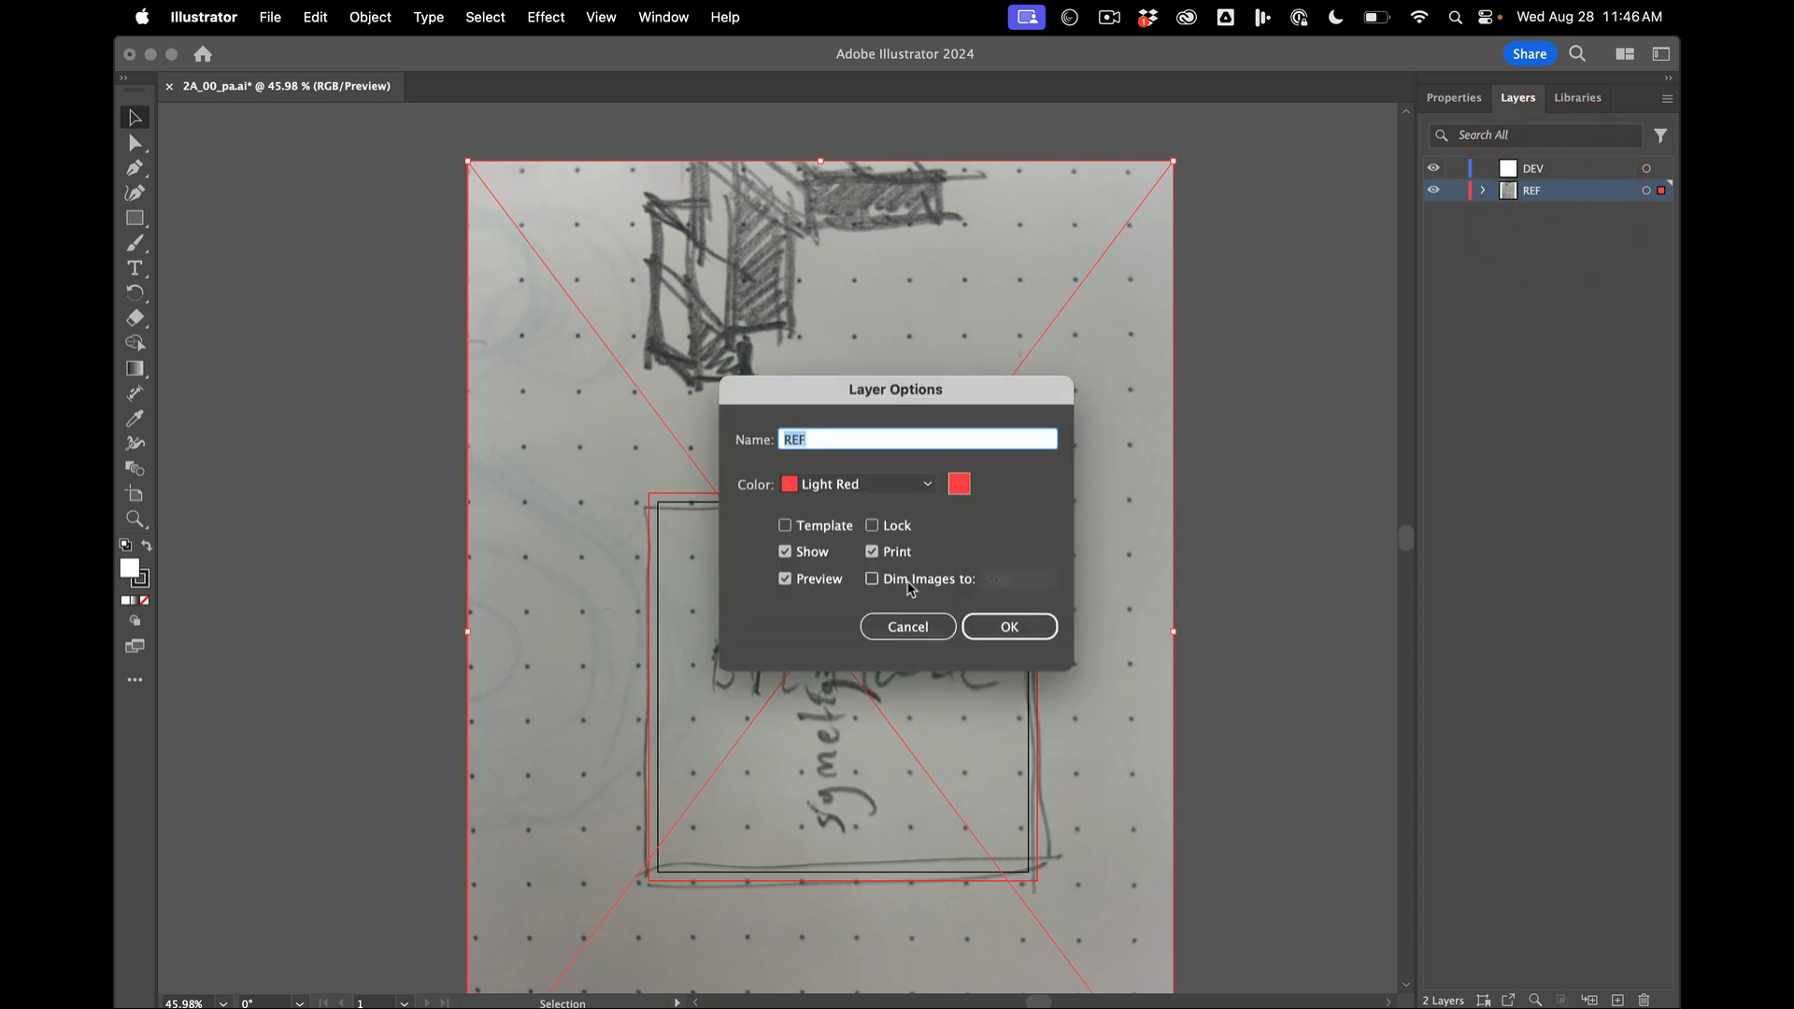
pyautogui.click(913, 580)
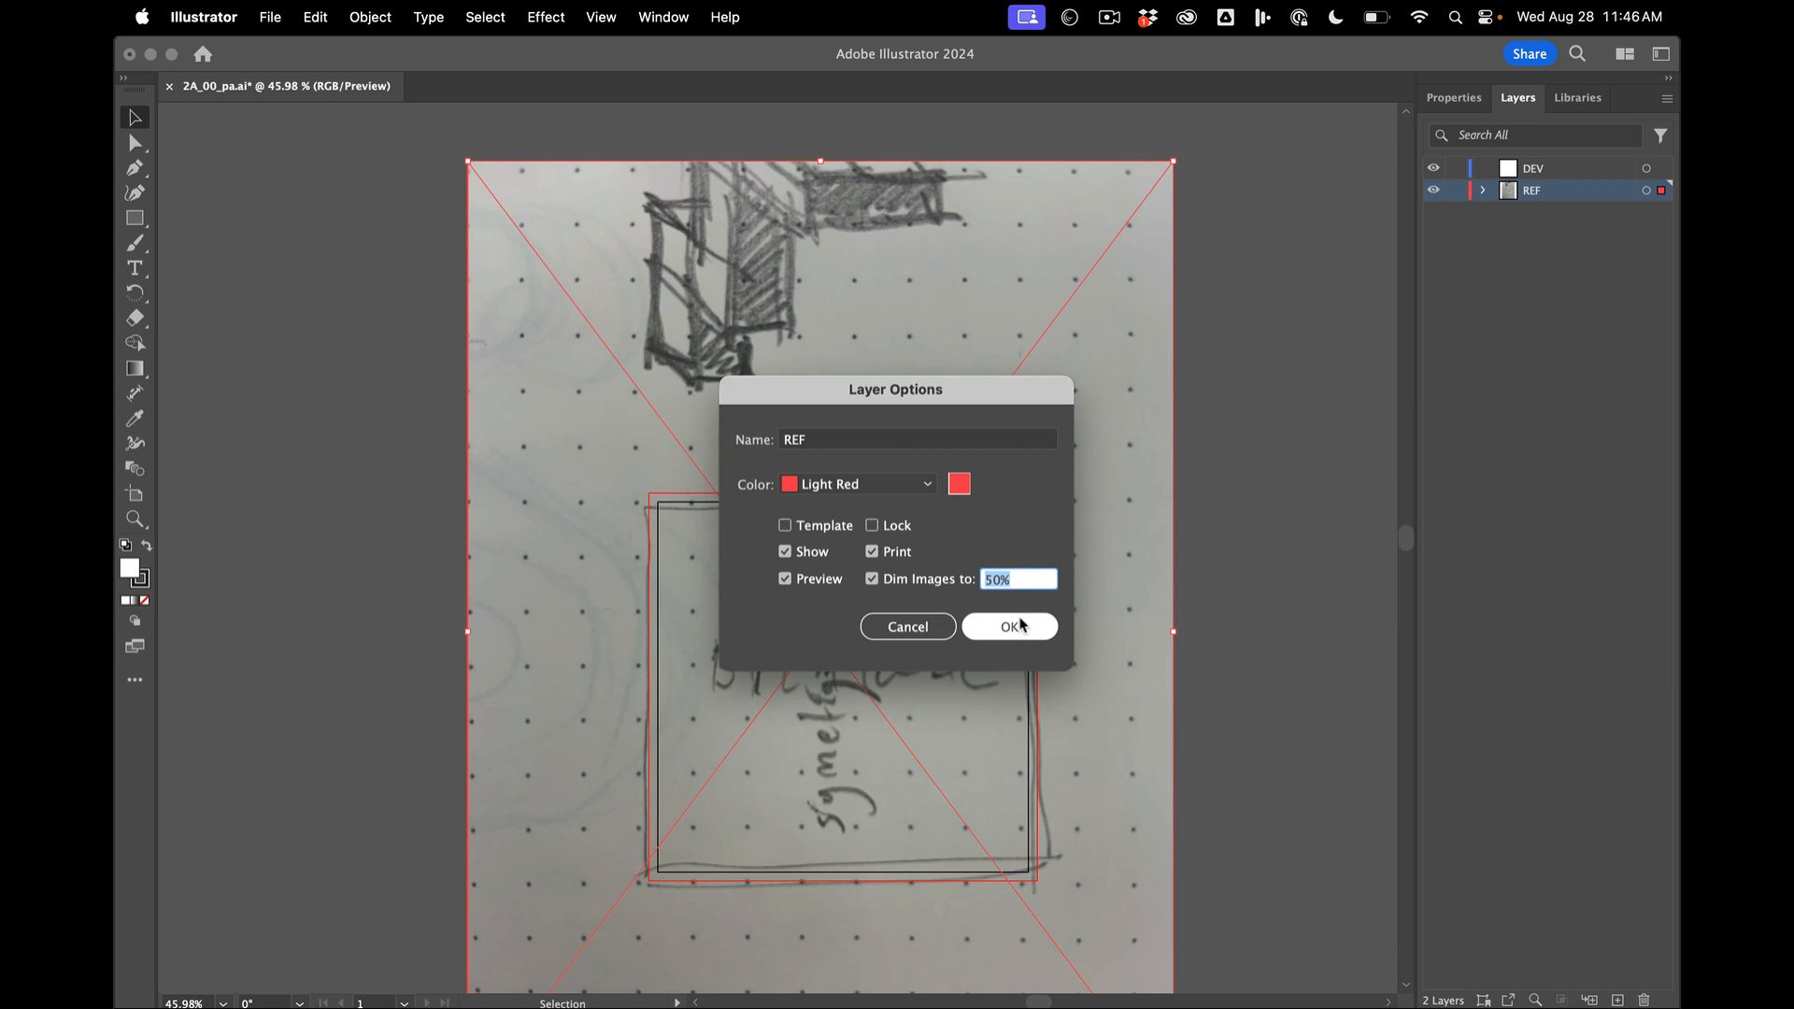
pyautogui.click(893, 528)
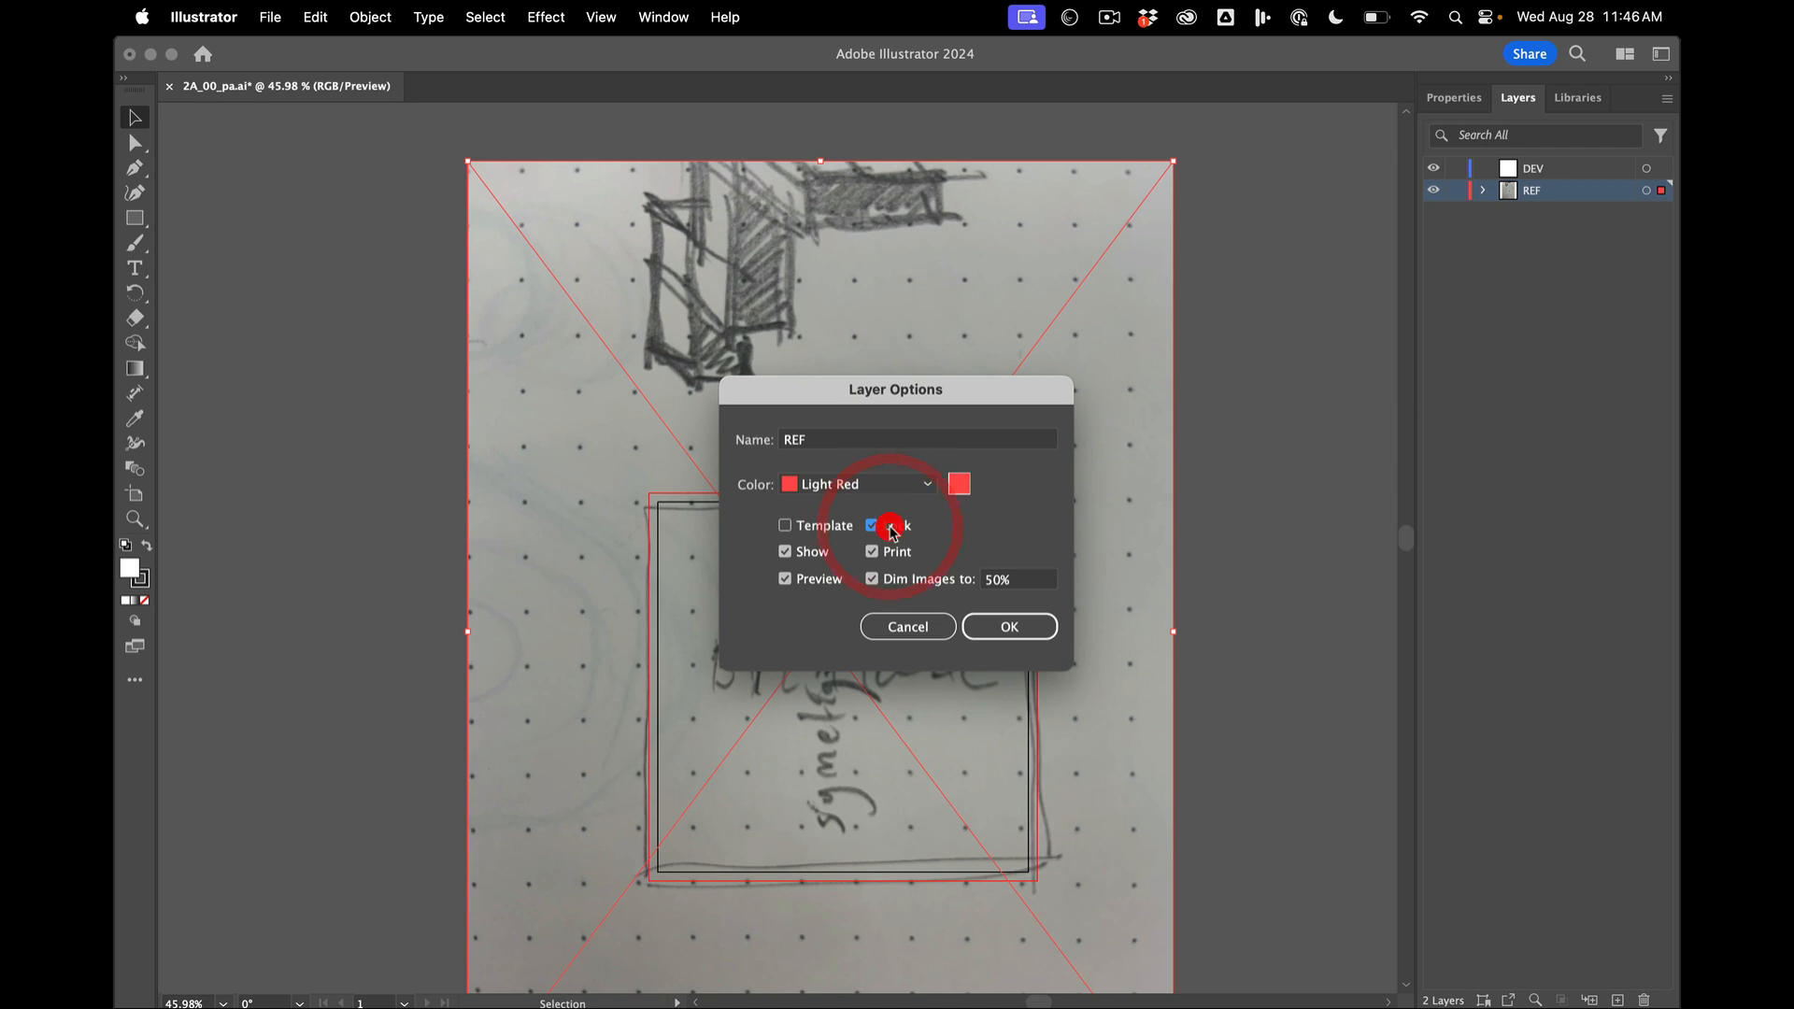
pyautogui.click(988, 626)
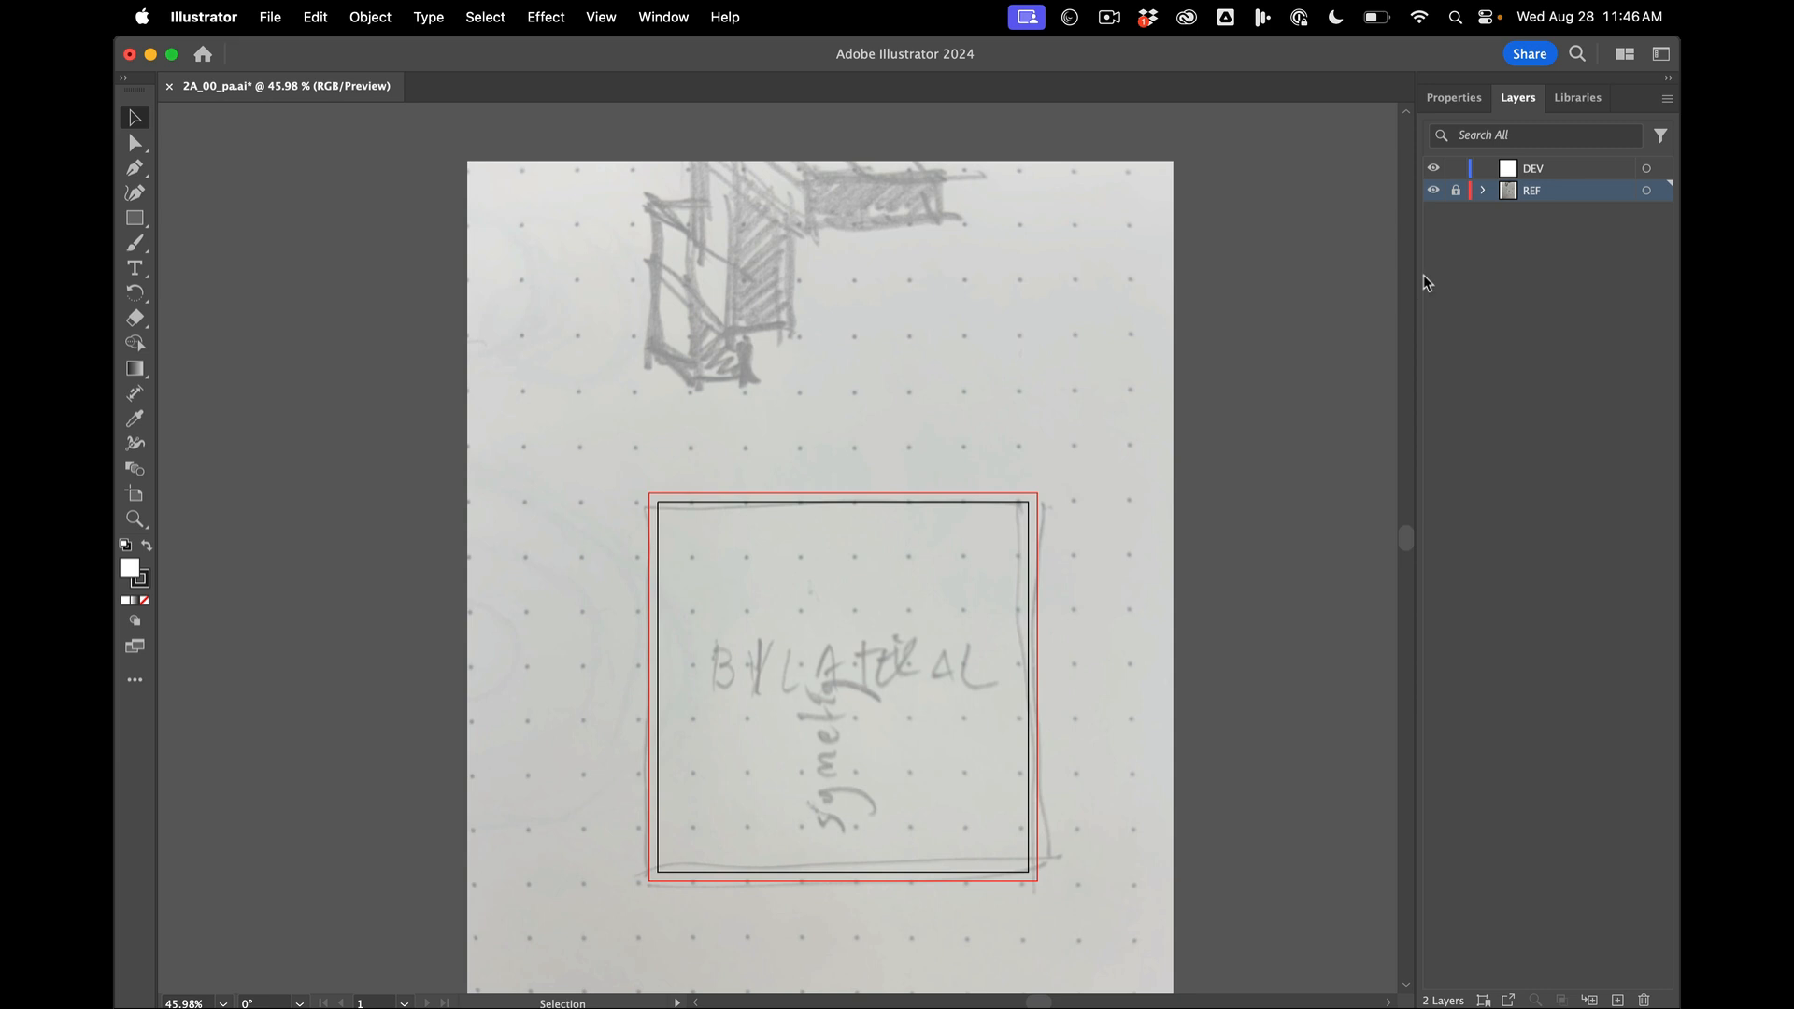
# - Toggle the REF layer's visibility off and on as a check, and make DEV the active layer
pyautogui.click(1433, 189)
pyautogui.click(1434, 190)
pyautogui.click(1433, 190)
pyautogui.click(1433, 190)
pyautogui.click(1561, 170)
pyautogui.scroll(3, 821, 587)
pyautogui.scroll(-5, 816, 588)
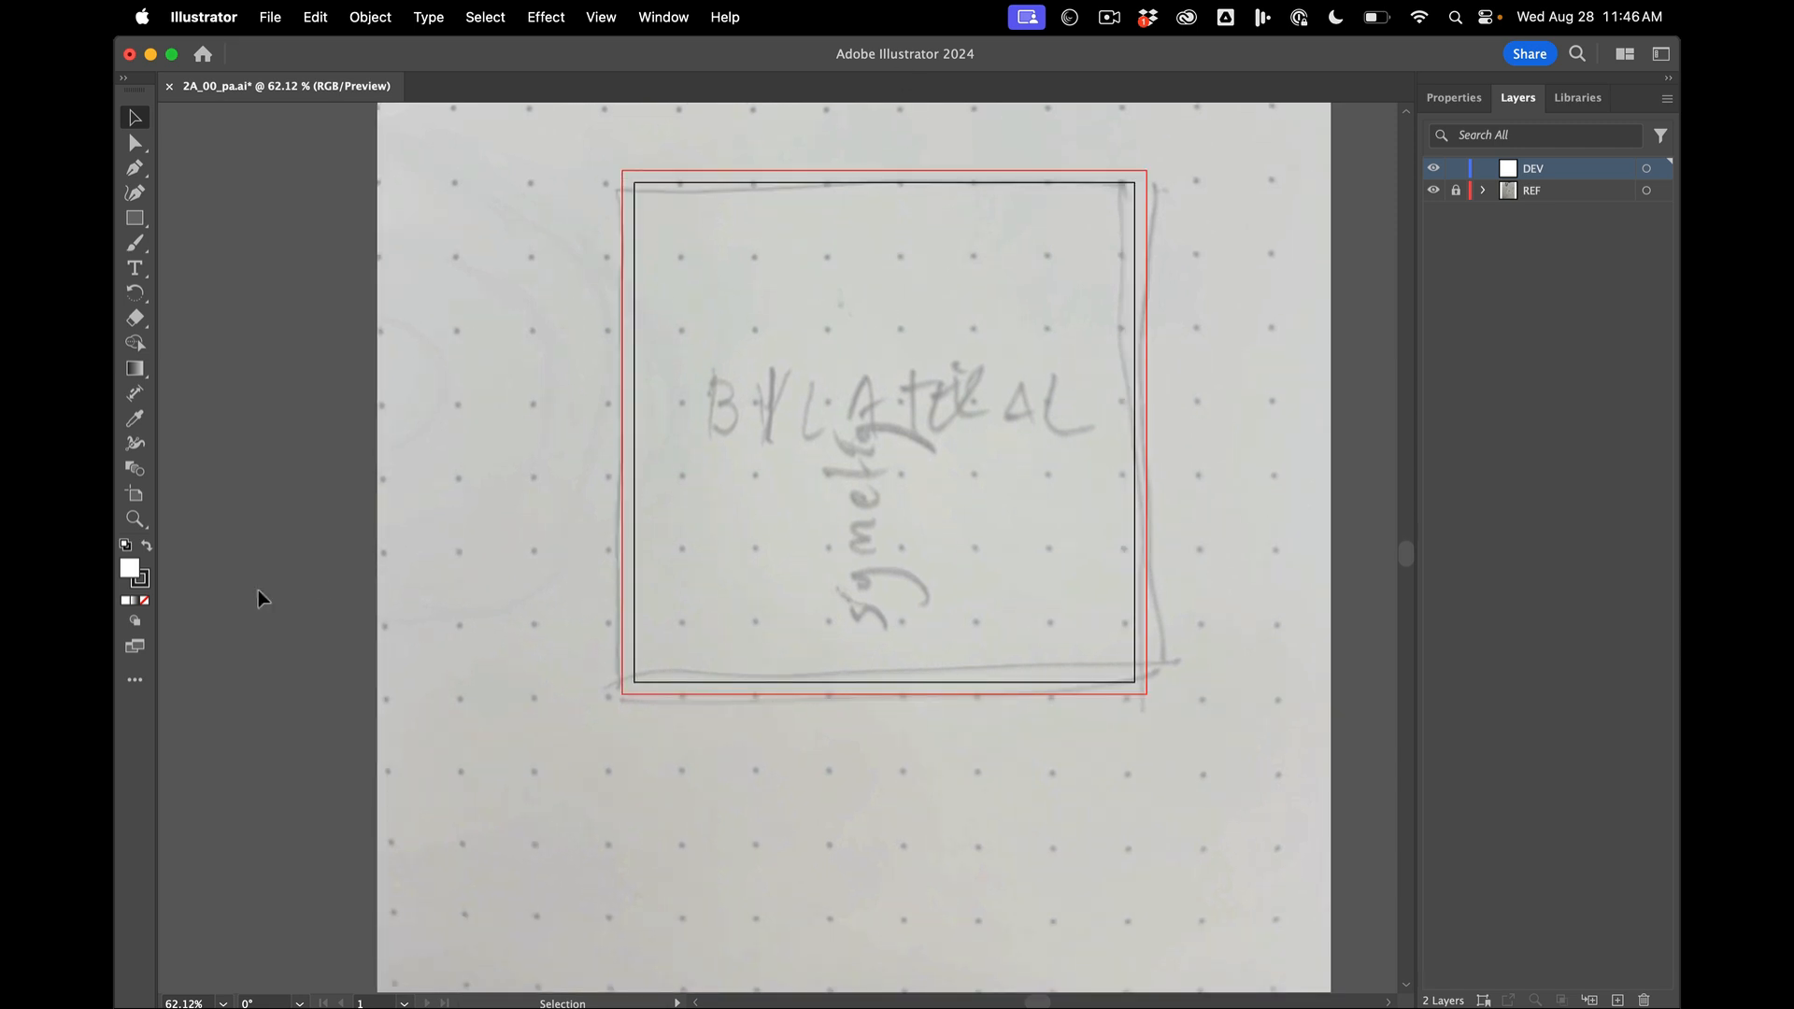
# - Switch to Finder and reposition its window over the Illustrator document
pyautogui.press('super+Tab')
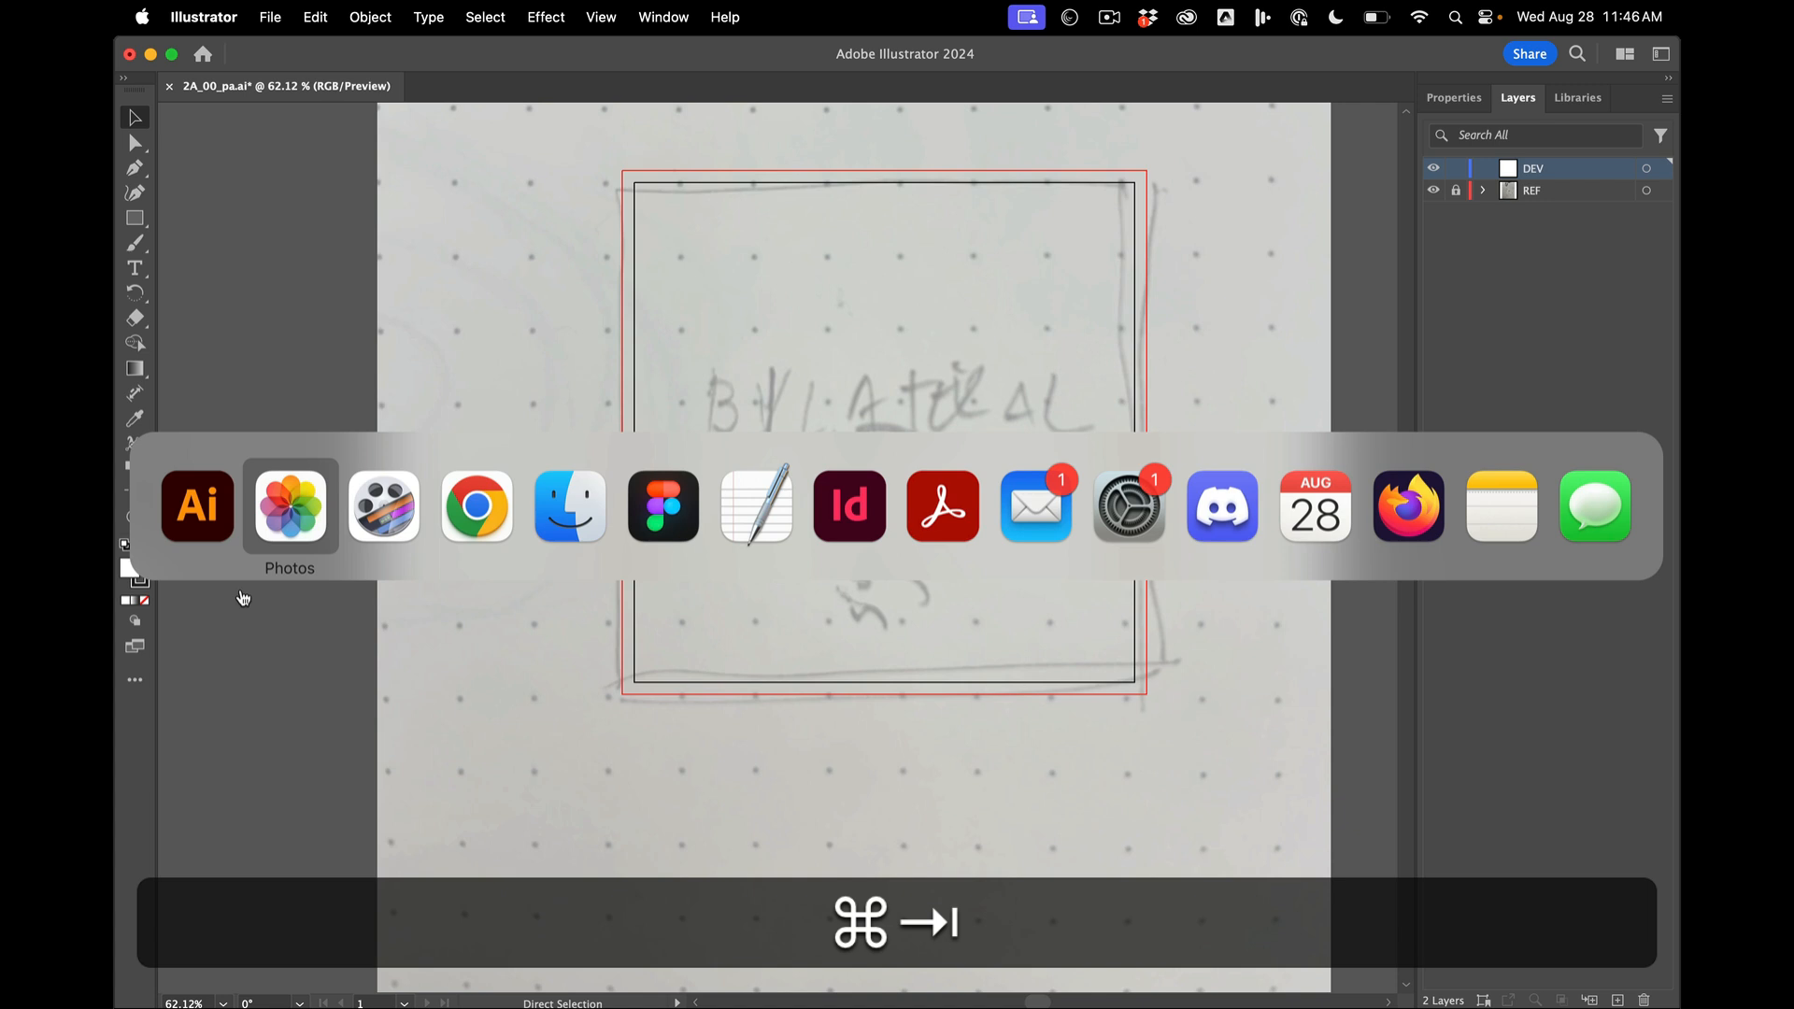
pyautogui.press('super+Tab')
pyautogui.press('super+Tab')
pyautogui.press('super+Tab')
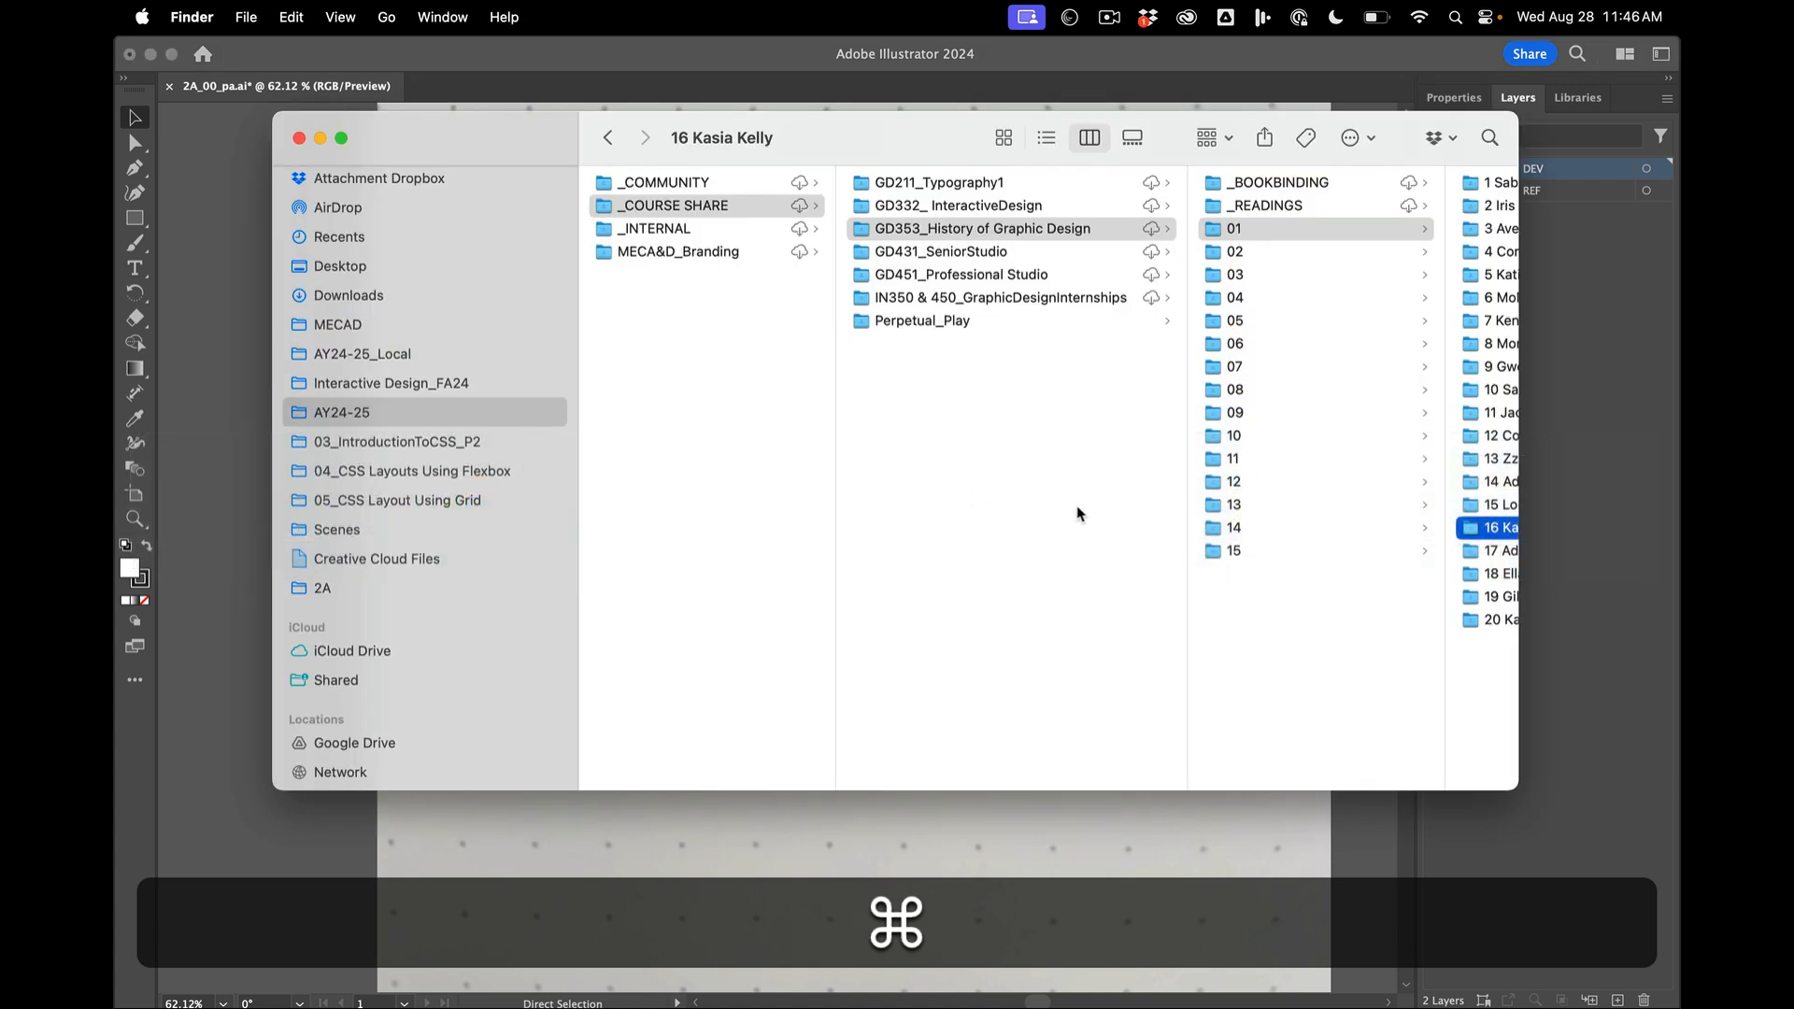
pyautogui.moveTo(458, 134); pyautogui.dragTo(388, 166)
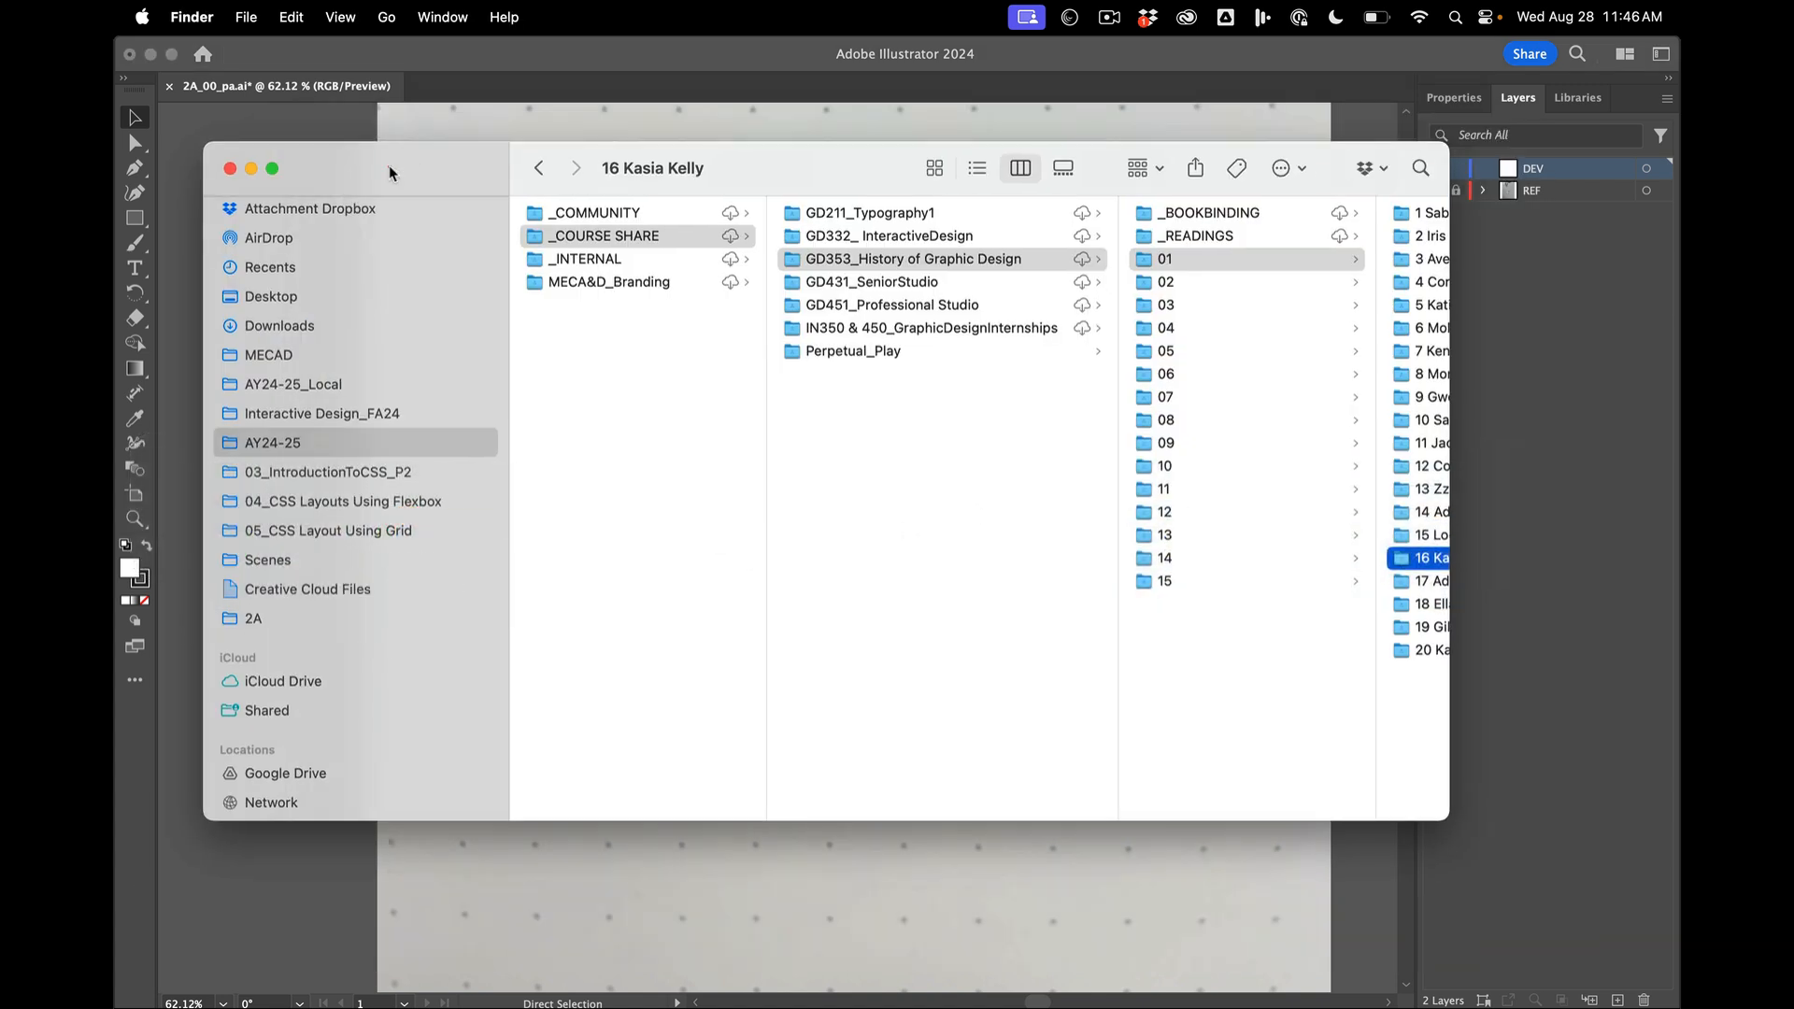
pyautogui.press('alt')
pyautogui.moveTo(396, 171); pyautogui.dragTo(390, 157)
# - Reveal and open the user account's hidden Library folder in Finder, and browse down its subfolders
pyautogui.keyDown('alt'); pyautogui.click(386, 15); pyautogui.keyUp('alt')
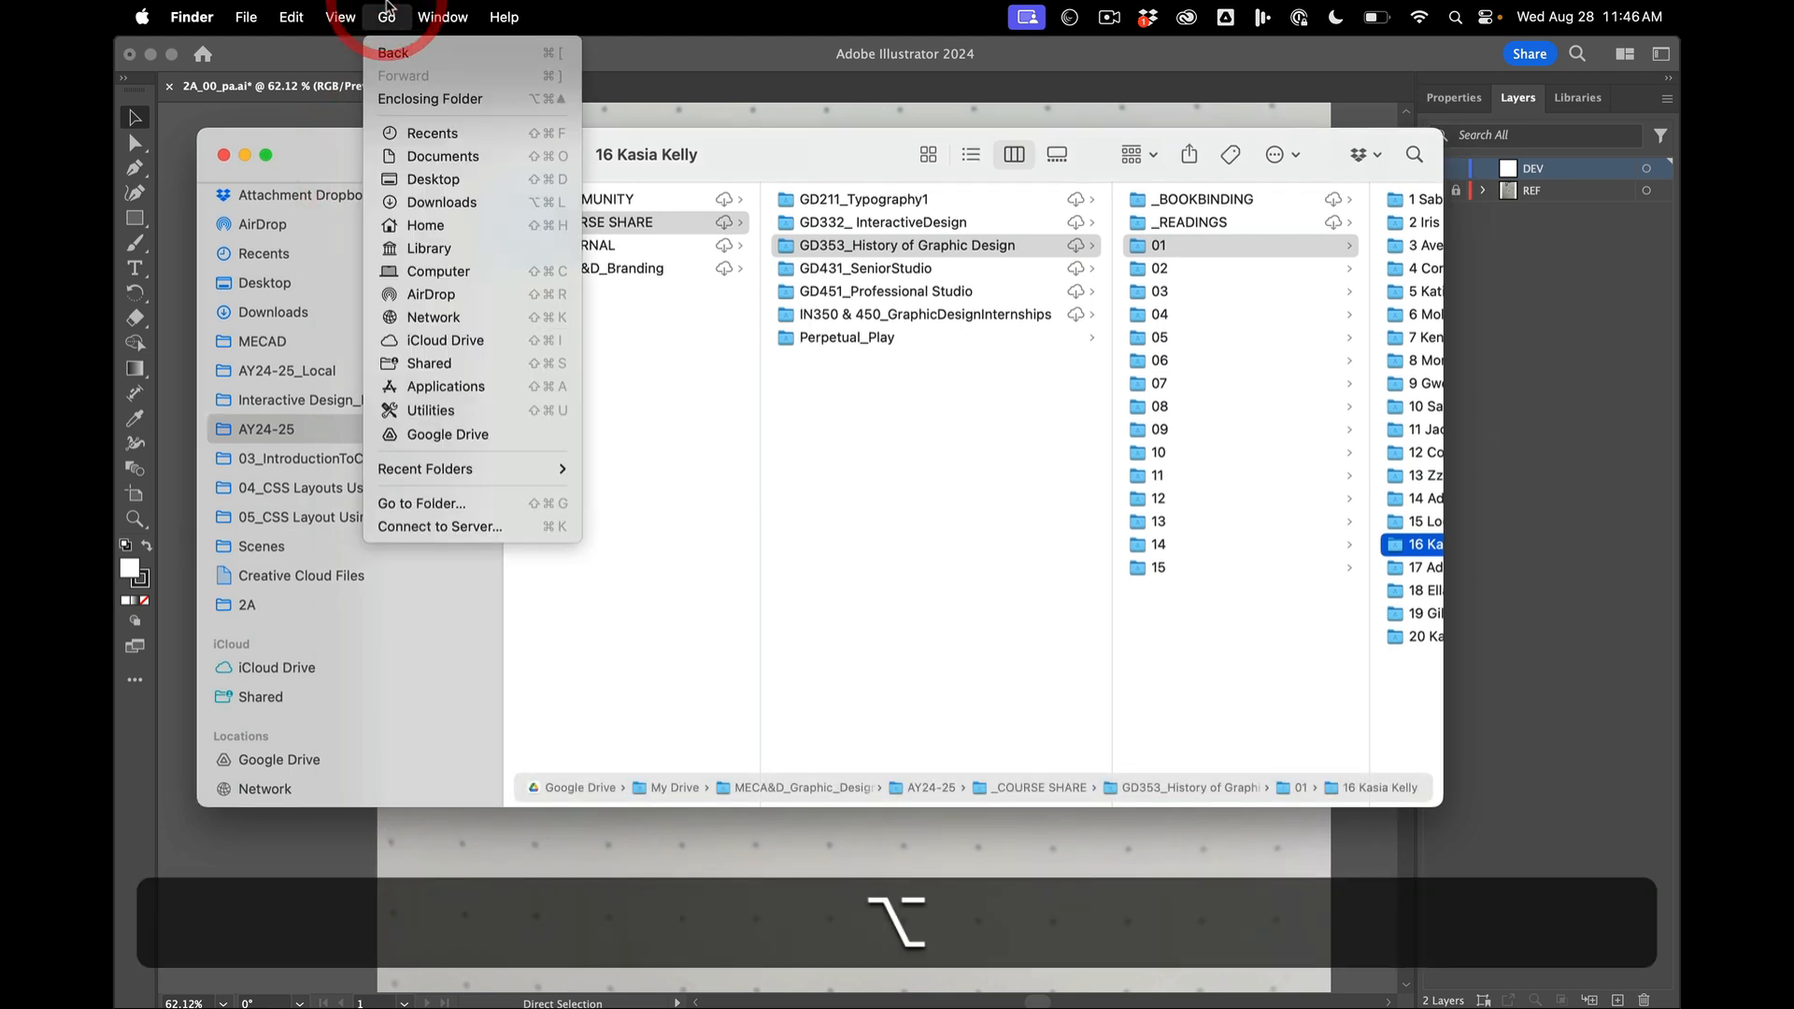
pyautogui.press('alt')
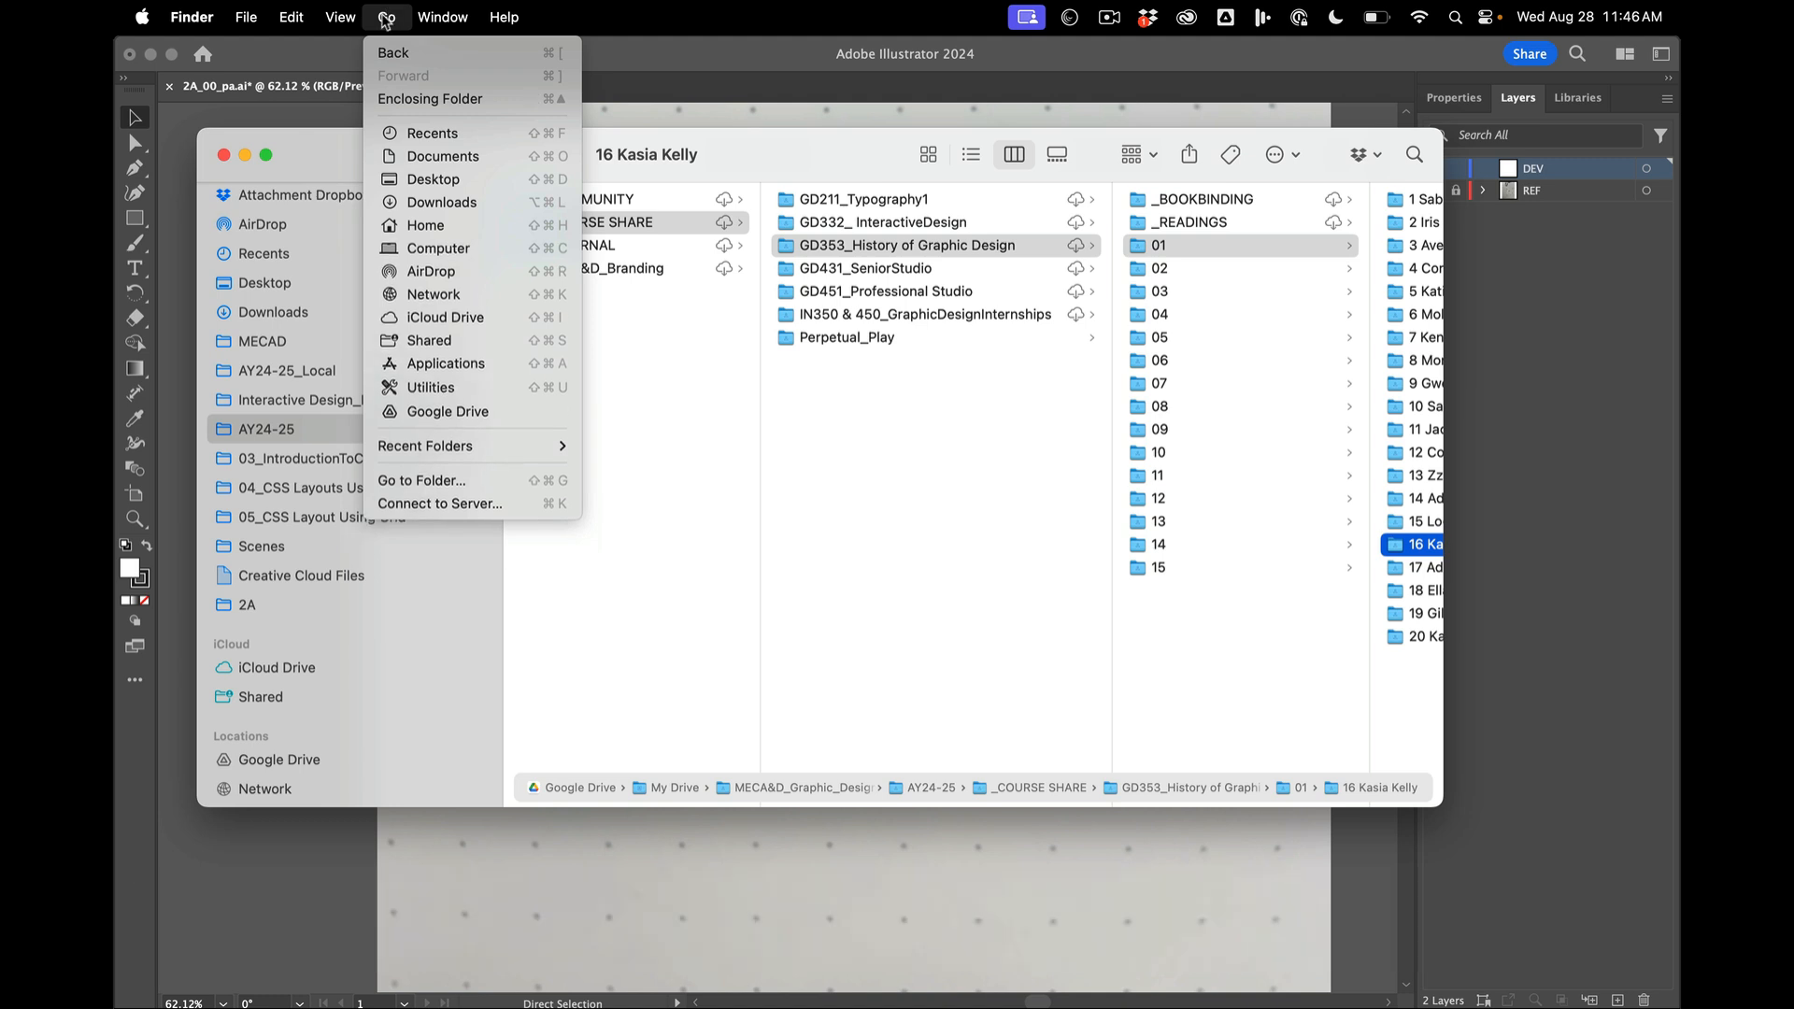
pyautogui.press('super+Tab')
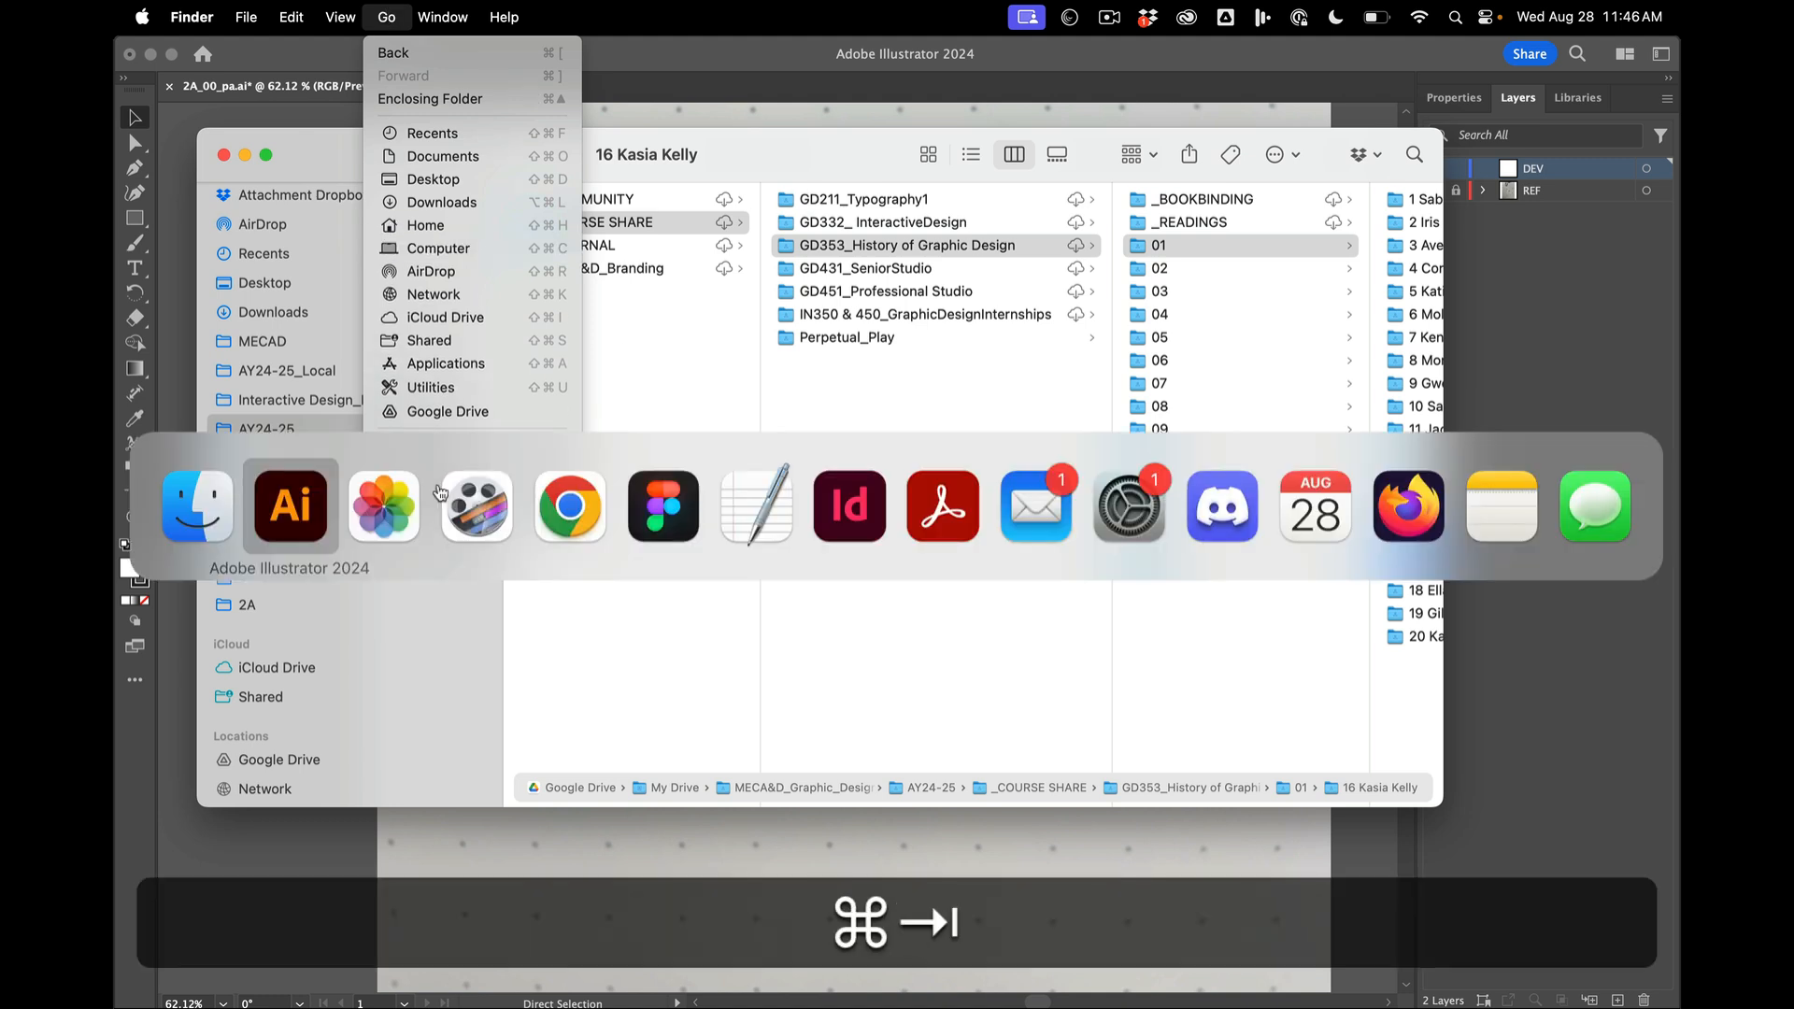
pyautogui.click(191, 507)
pyautogui.press('super+Tab')
pyautogui.click(183, 507)
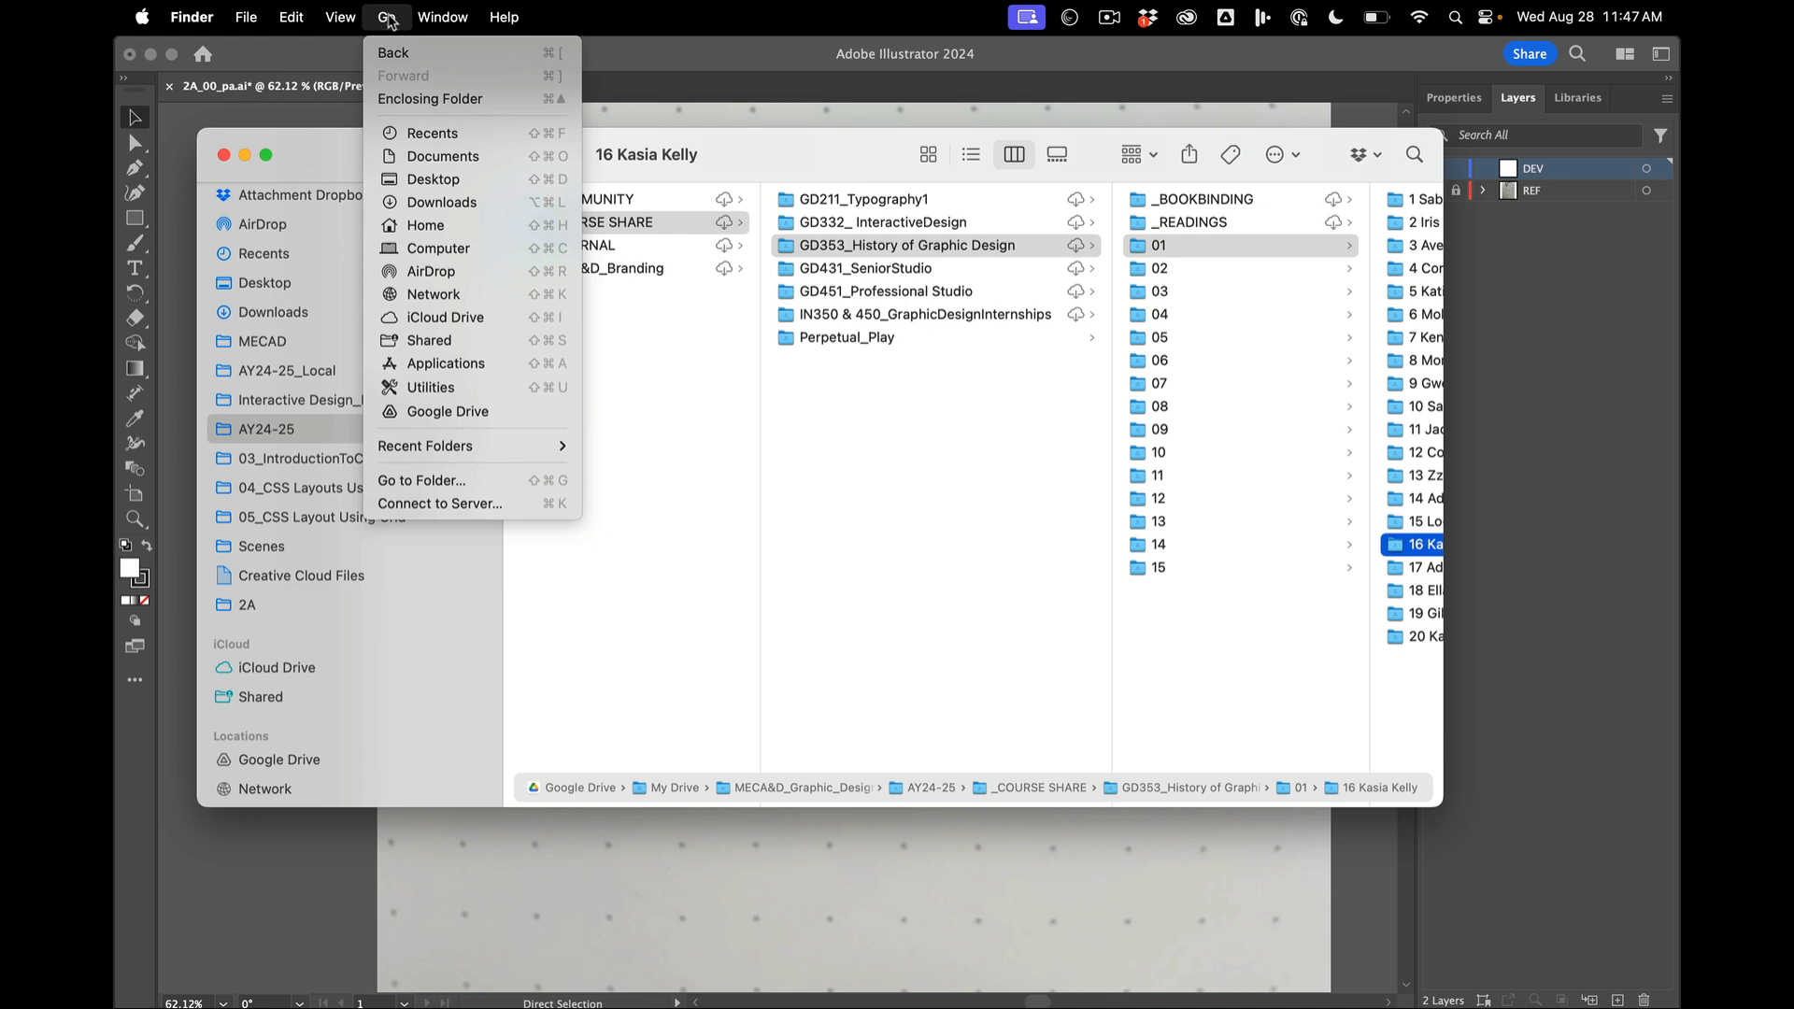
pyautogui.press('alt')
pyautogui.press('alt')
pyautogui.press('alt')
pyautogui.press('alt')
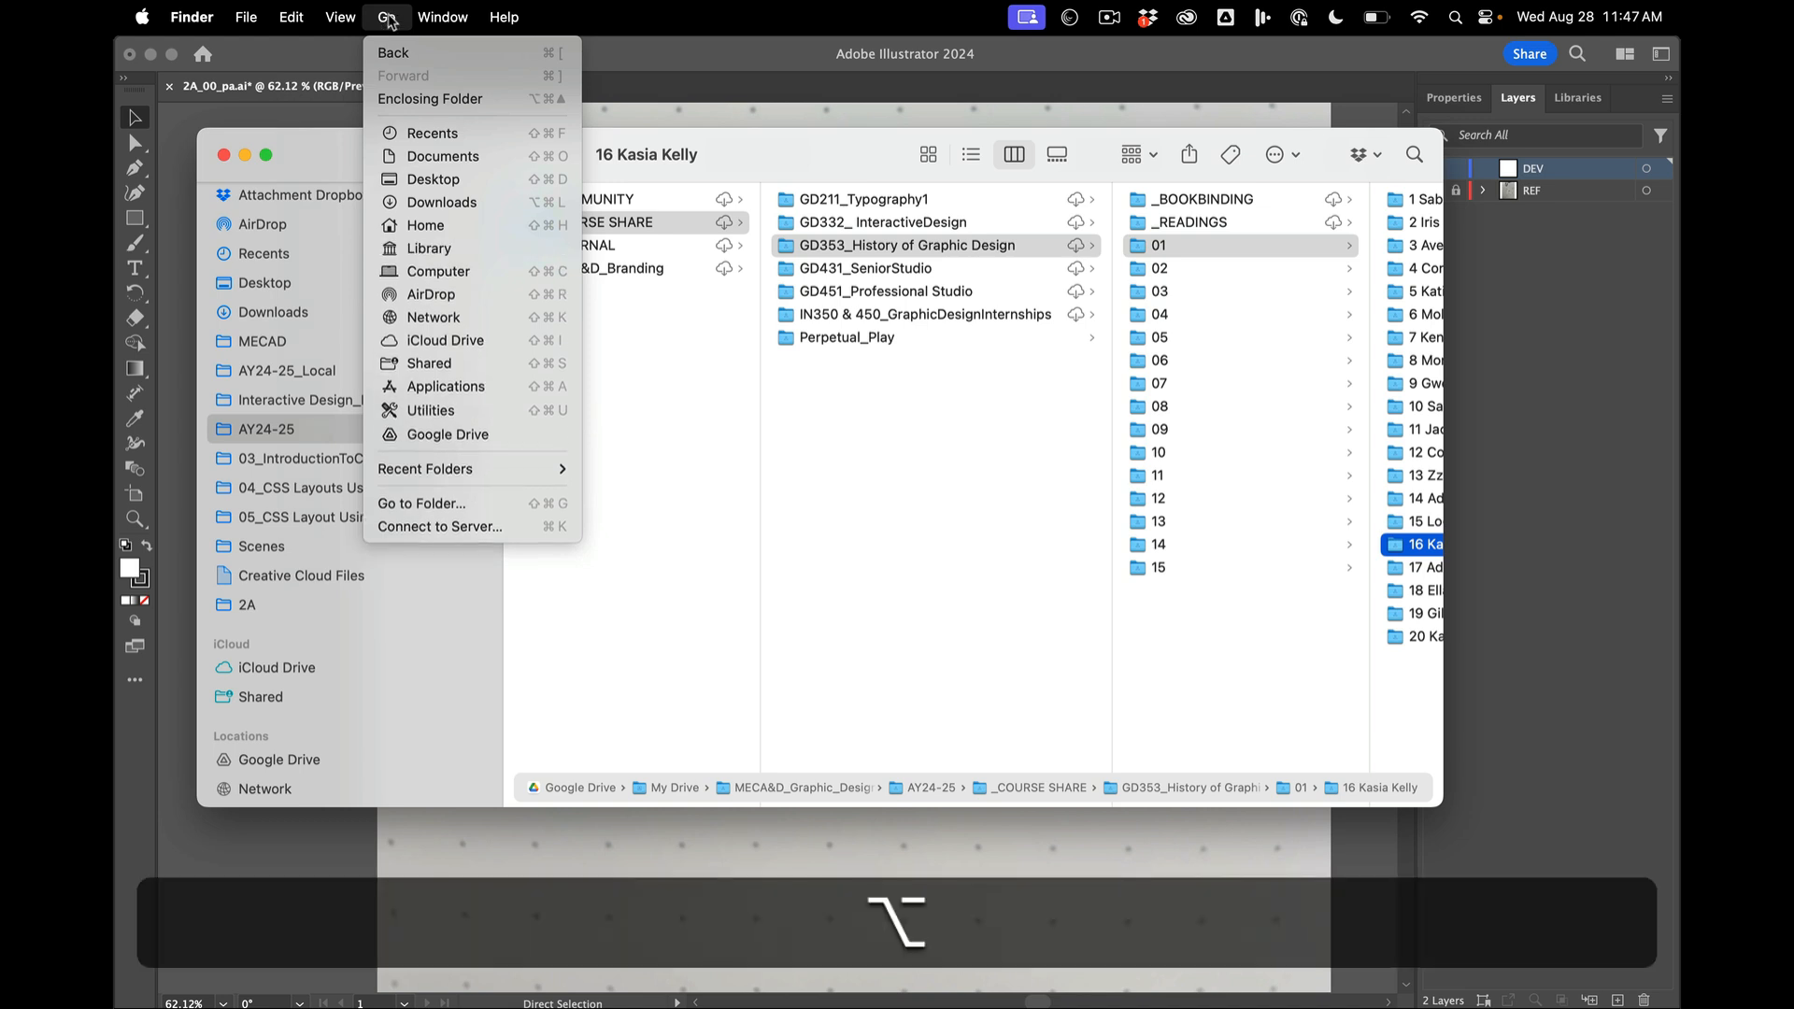
pyautogui.keyDown('alt'); pyautogui.click(481, 249); pyautogui.keyUp('alt')
pyautogui.scroll(-10, 1364, 531)
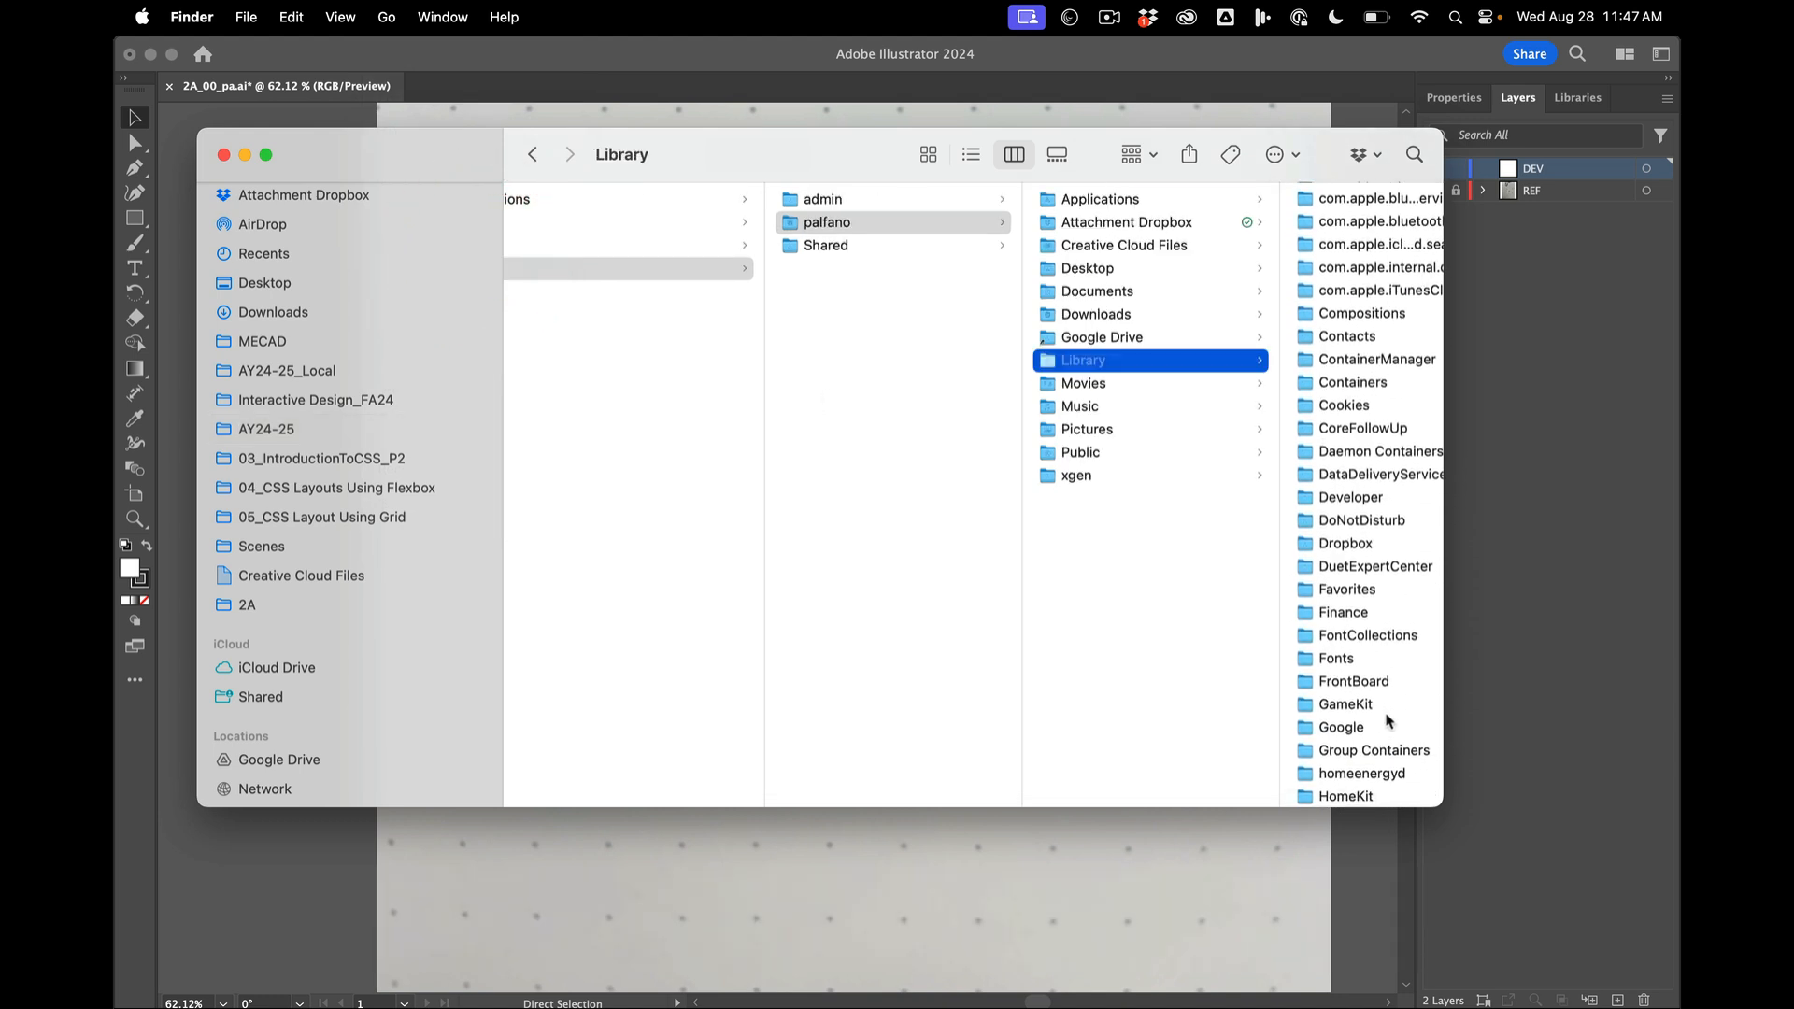
# - Open the Fonts folder in the user Library, preview GT-Flexa-Trial-VF.ttf, and return to the Illustrator document
pyautogui.click(1360, 659)
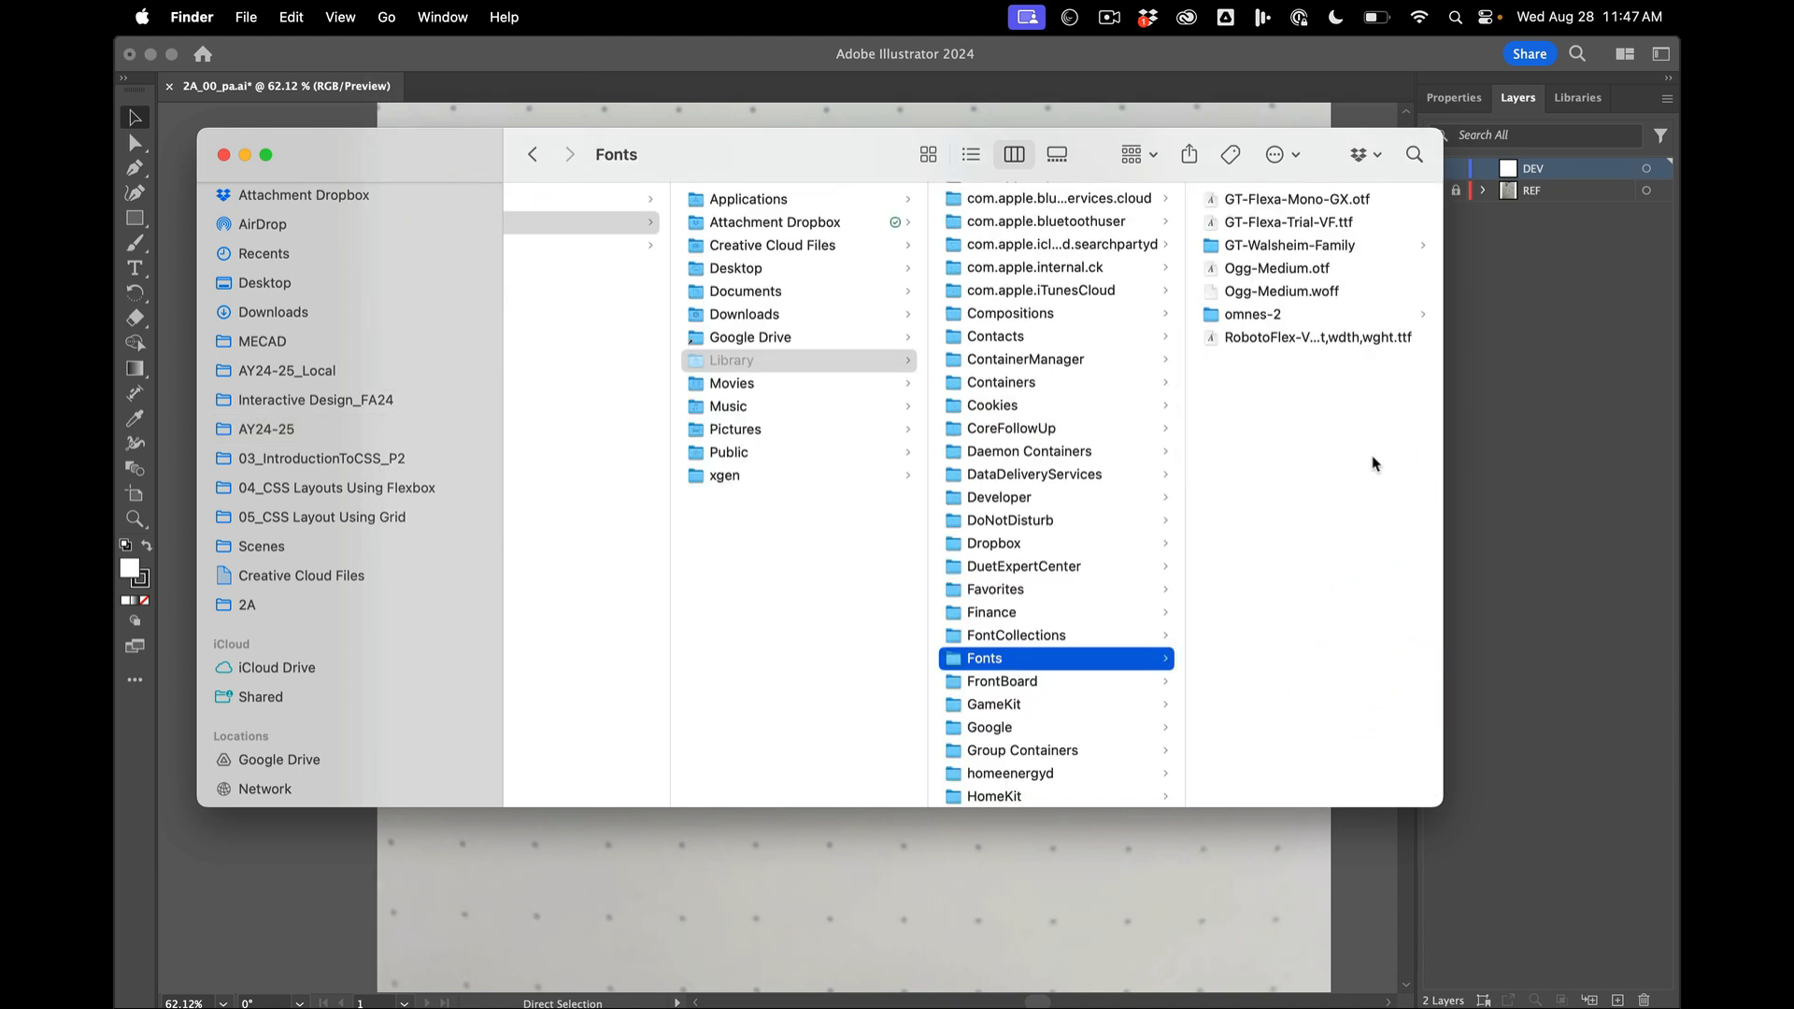
pyautogui.click(1278, 222)
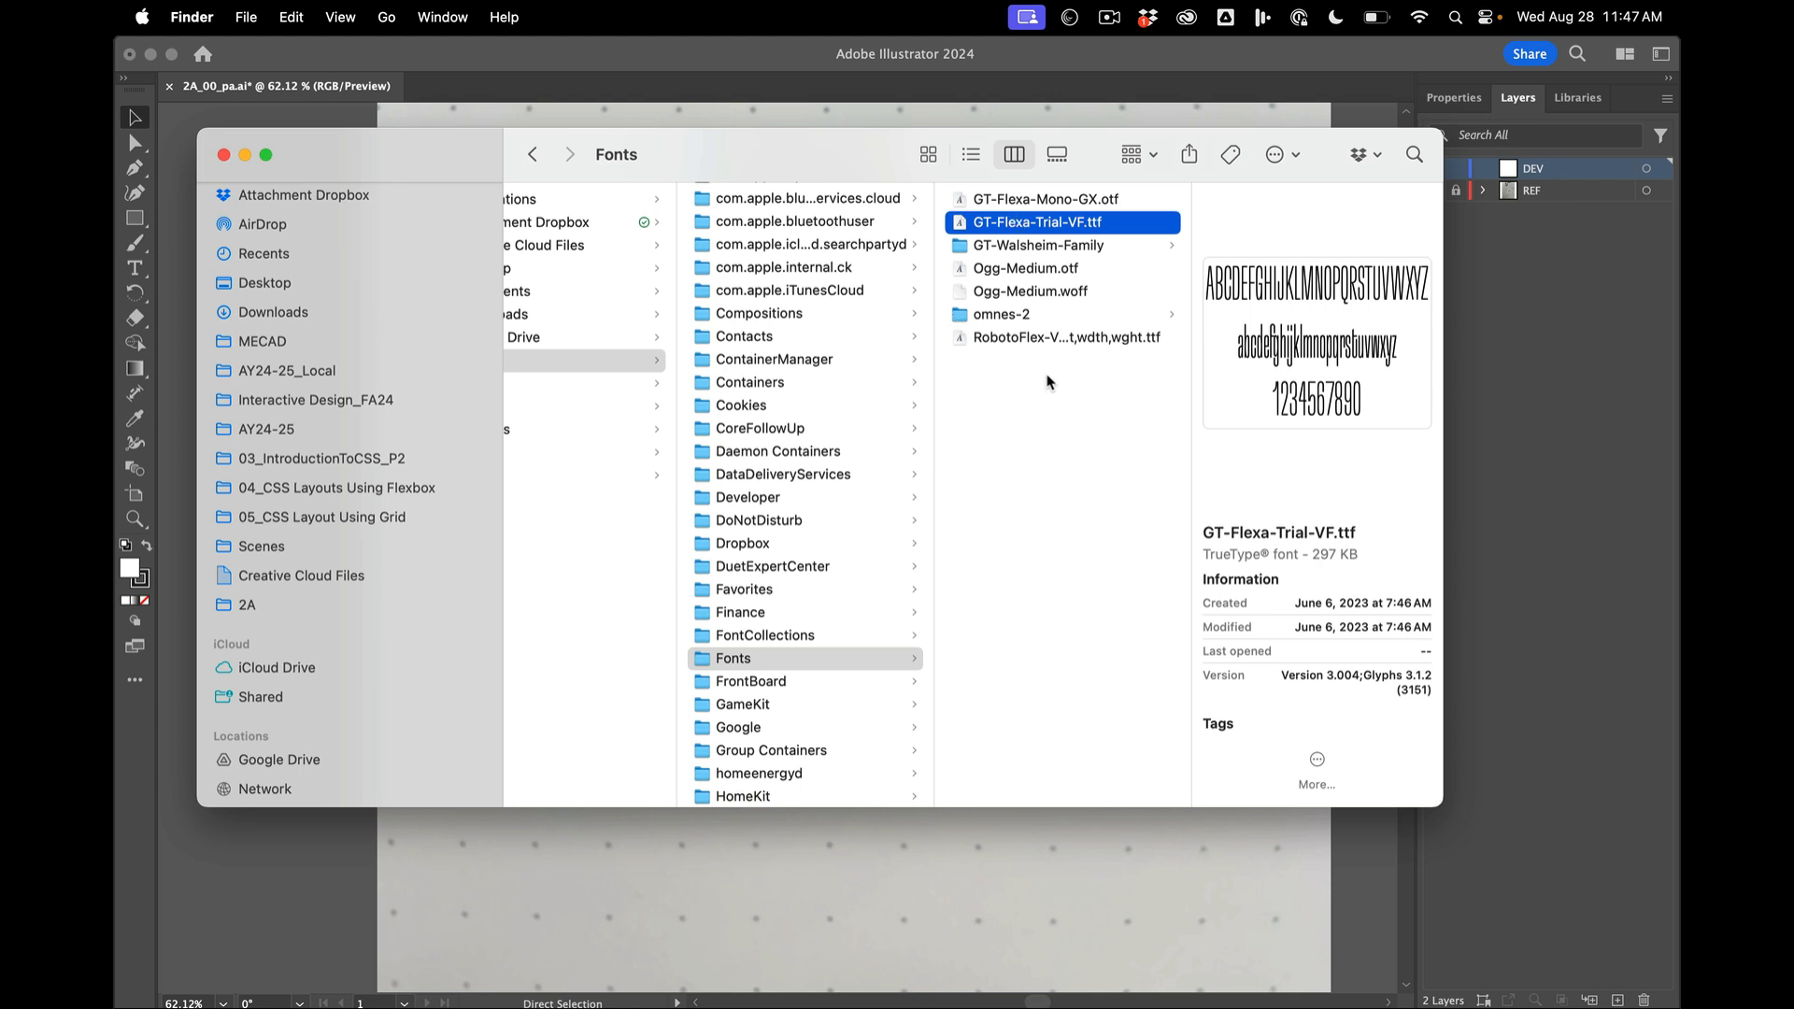
pyautogui.click(307, 903)
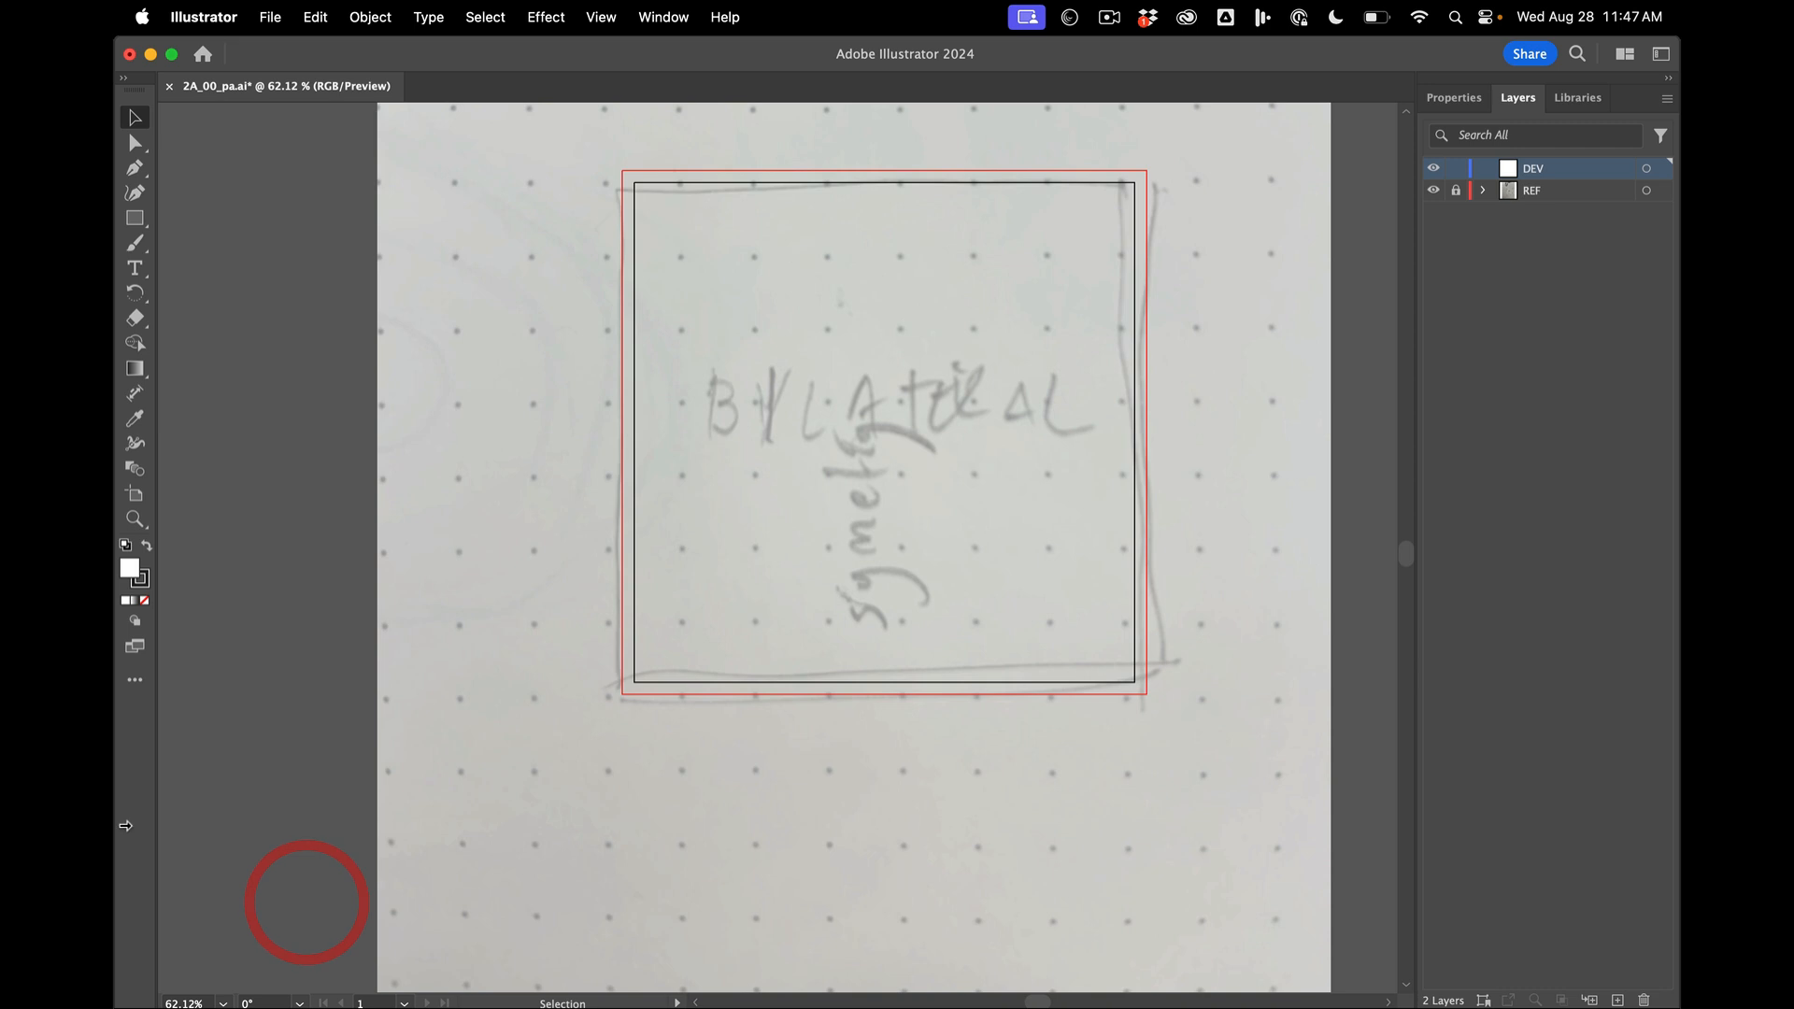
pyautogui.click(135, 269)
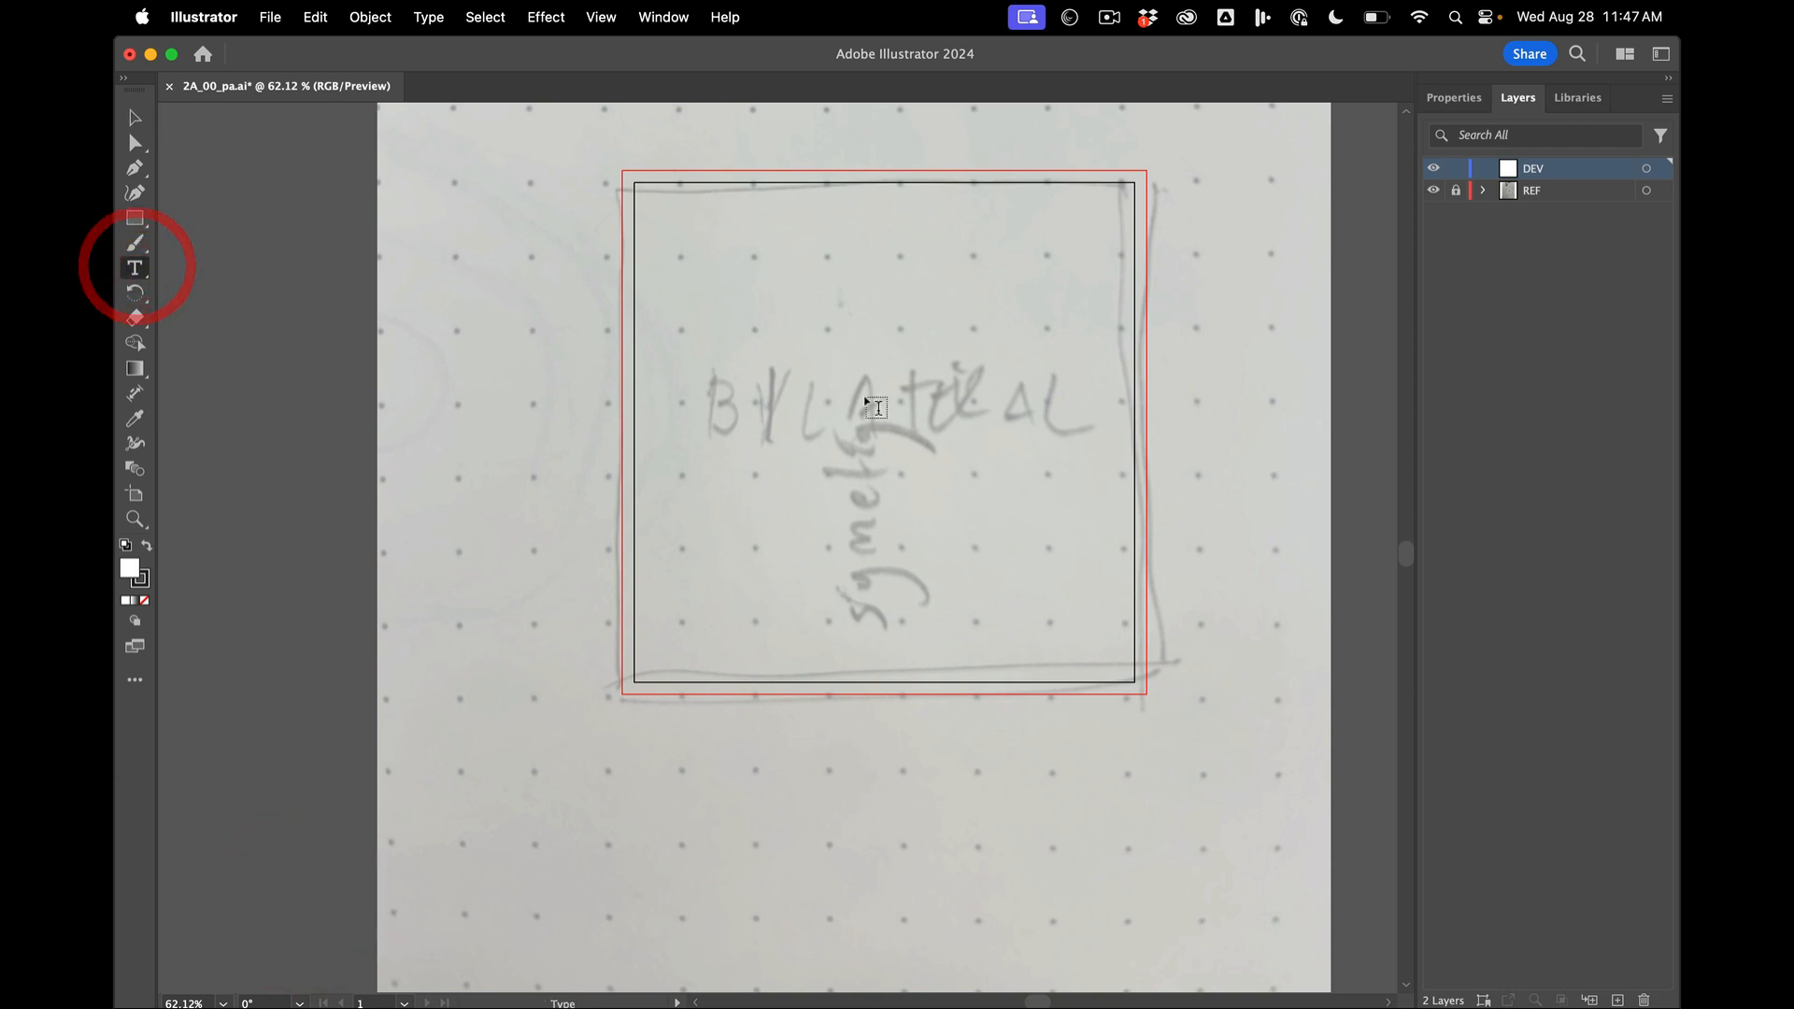
pyautogui.click(705, 368)
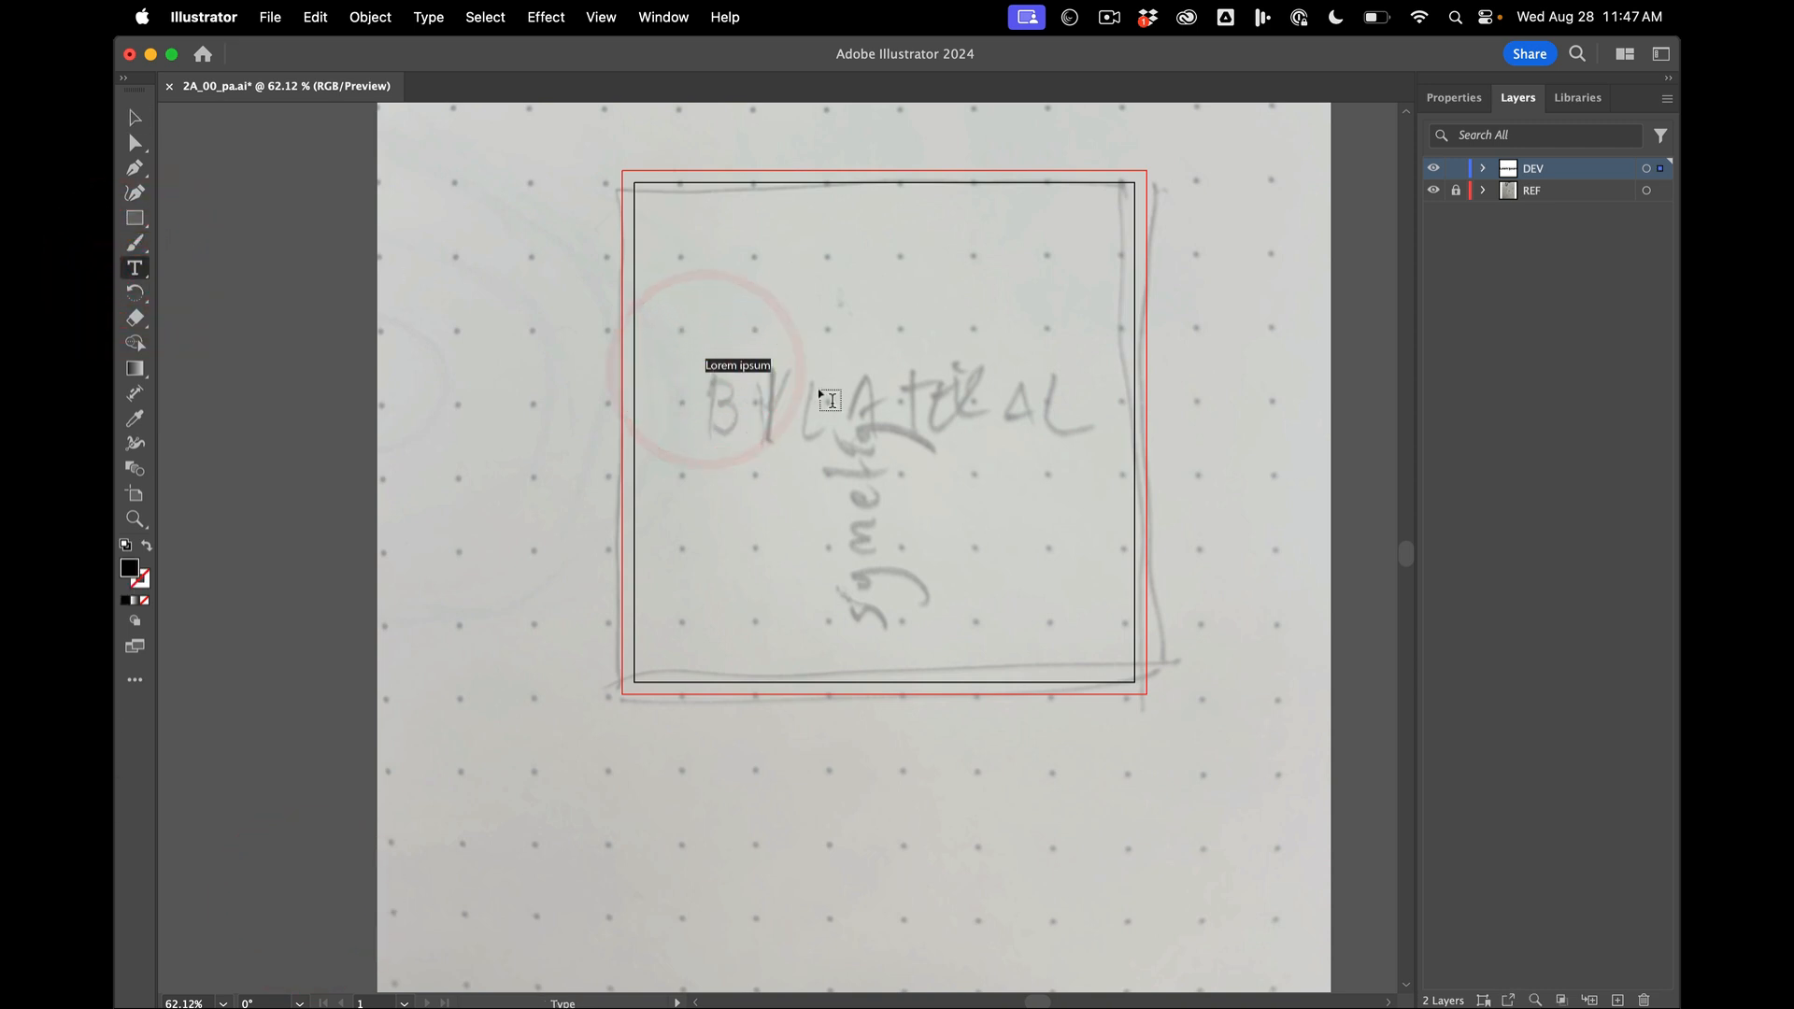
pyautogui.click(131, 119)
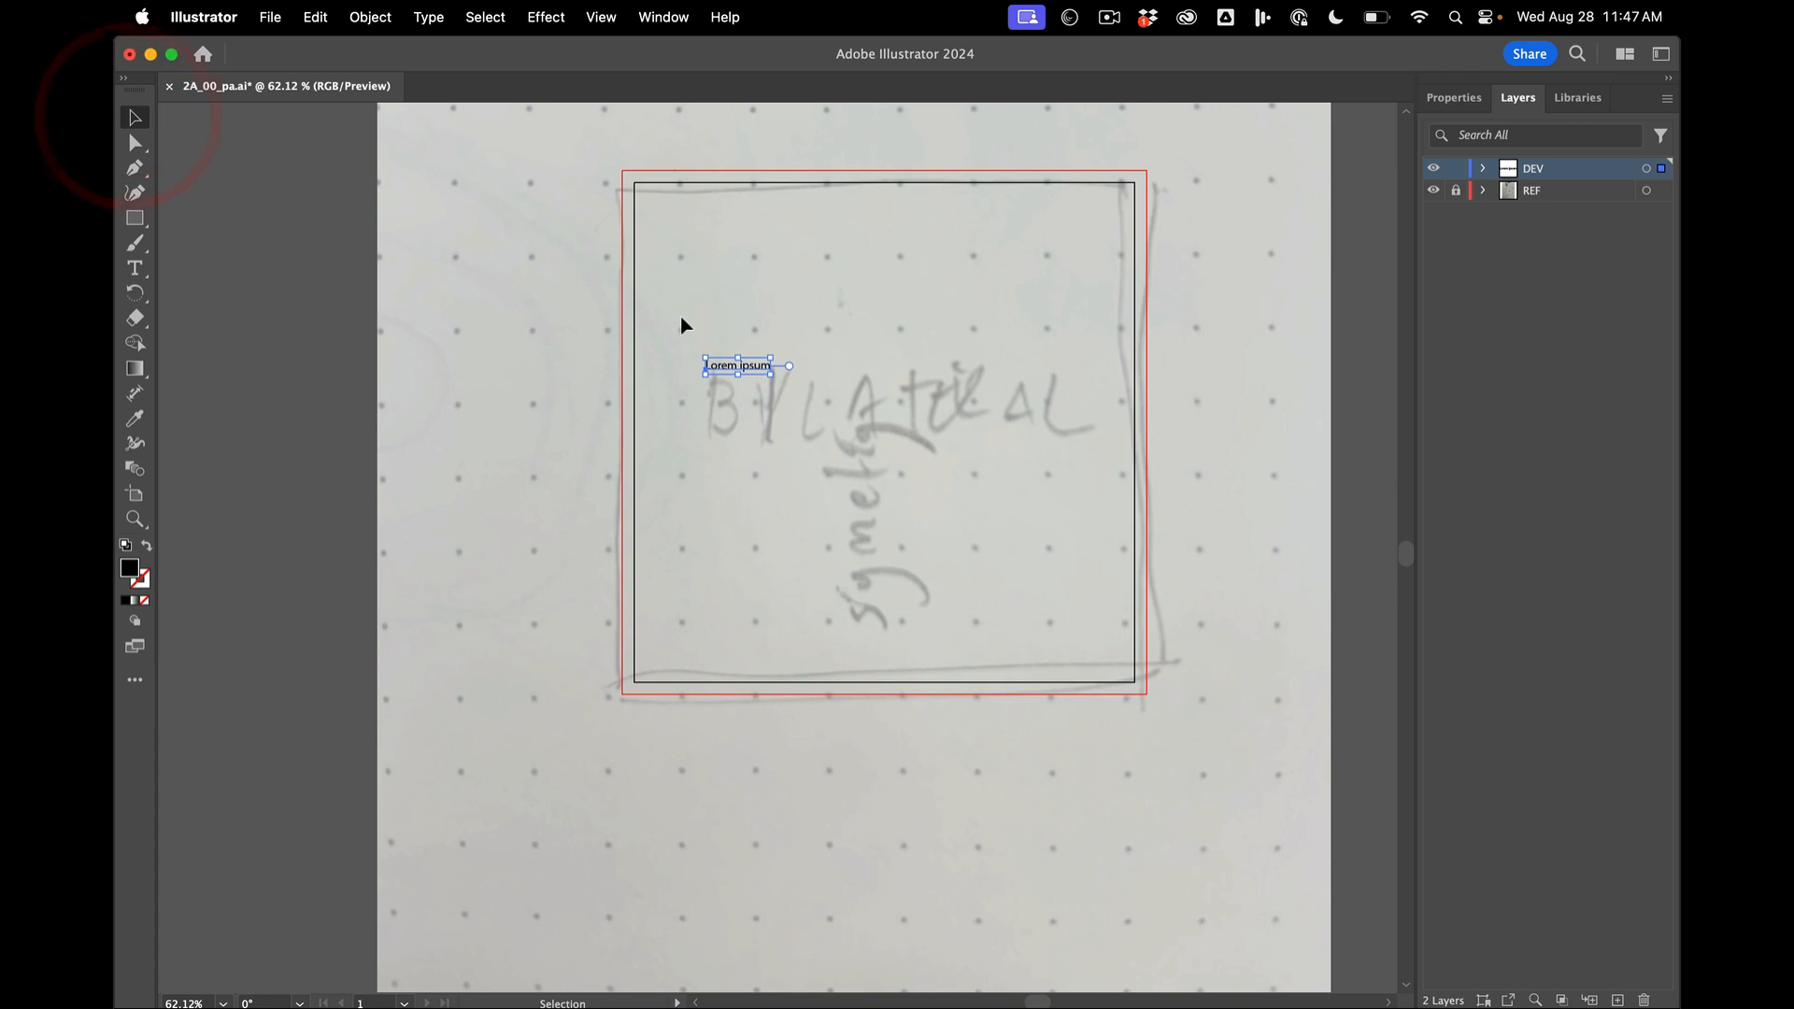
pyautogui.press('BackSpace')
# - Place a Lorem ipsum point text on the artboard, scale it up proportionally to about 504 pt wide, and position it over the sketched horizontal word
pyautogui.click(136, 269)
pyautogui.click(720, 378)
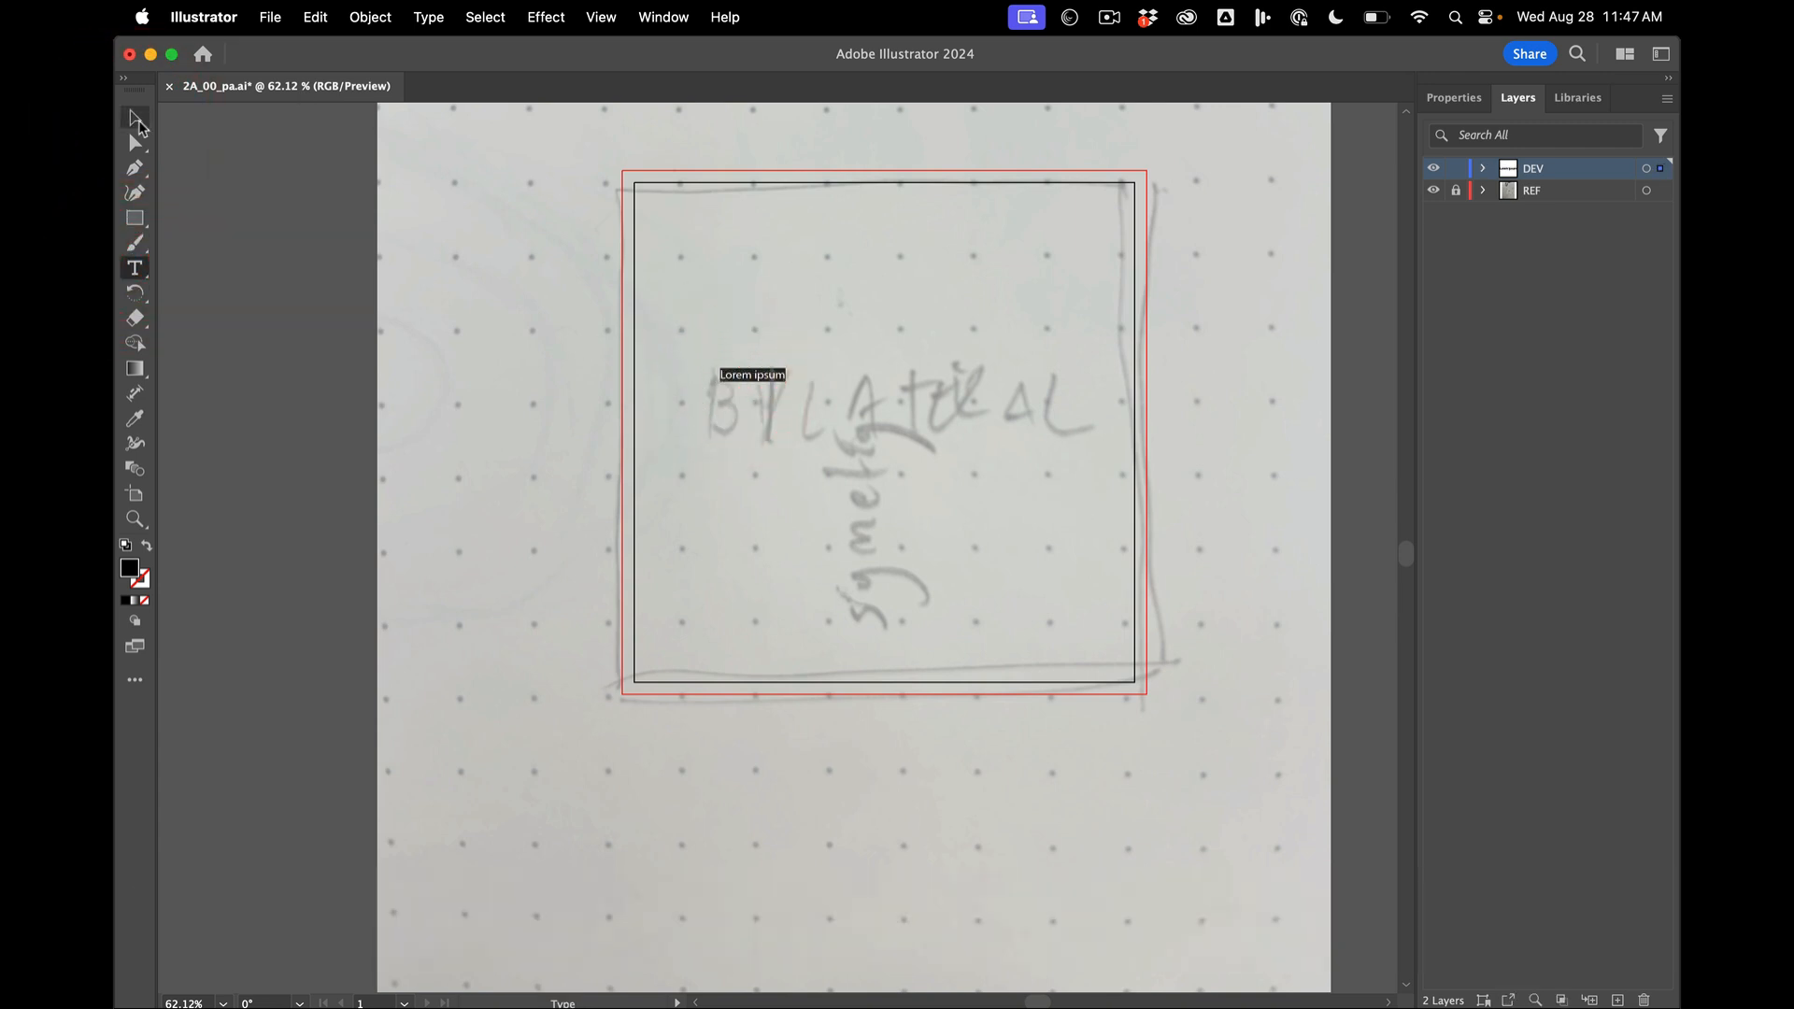
pyautogui.click(138, 121)
pyautogui.moveTo(776, 383); pyautogui.dragTo(1220, 504)
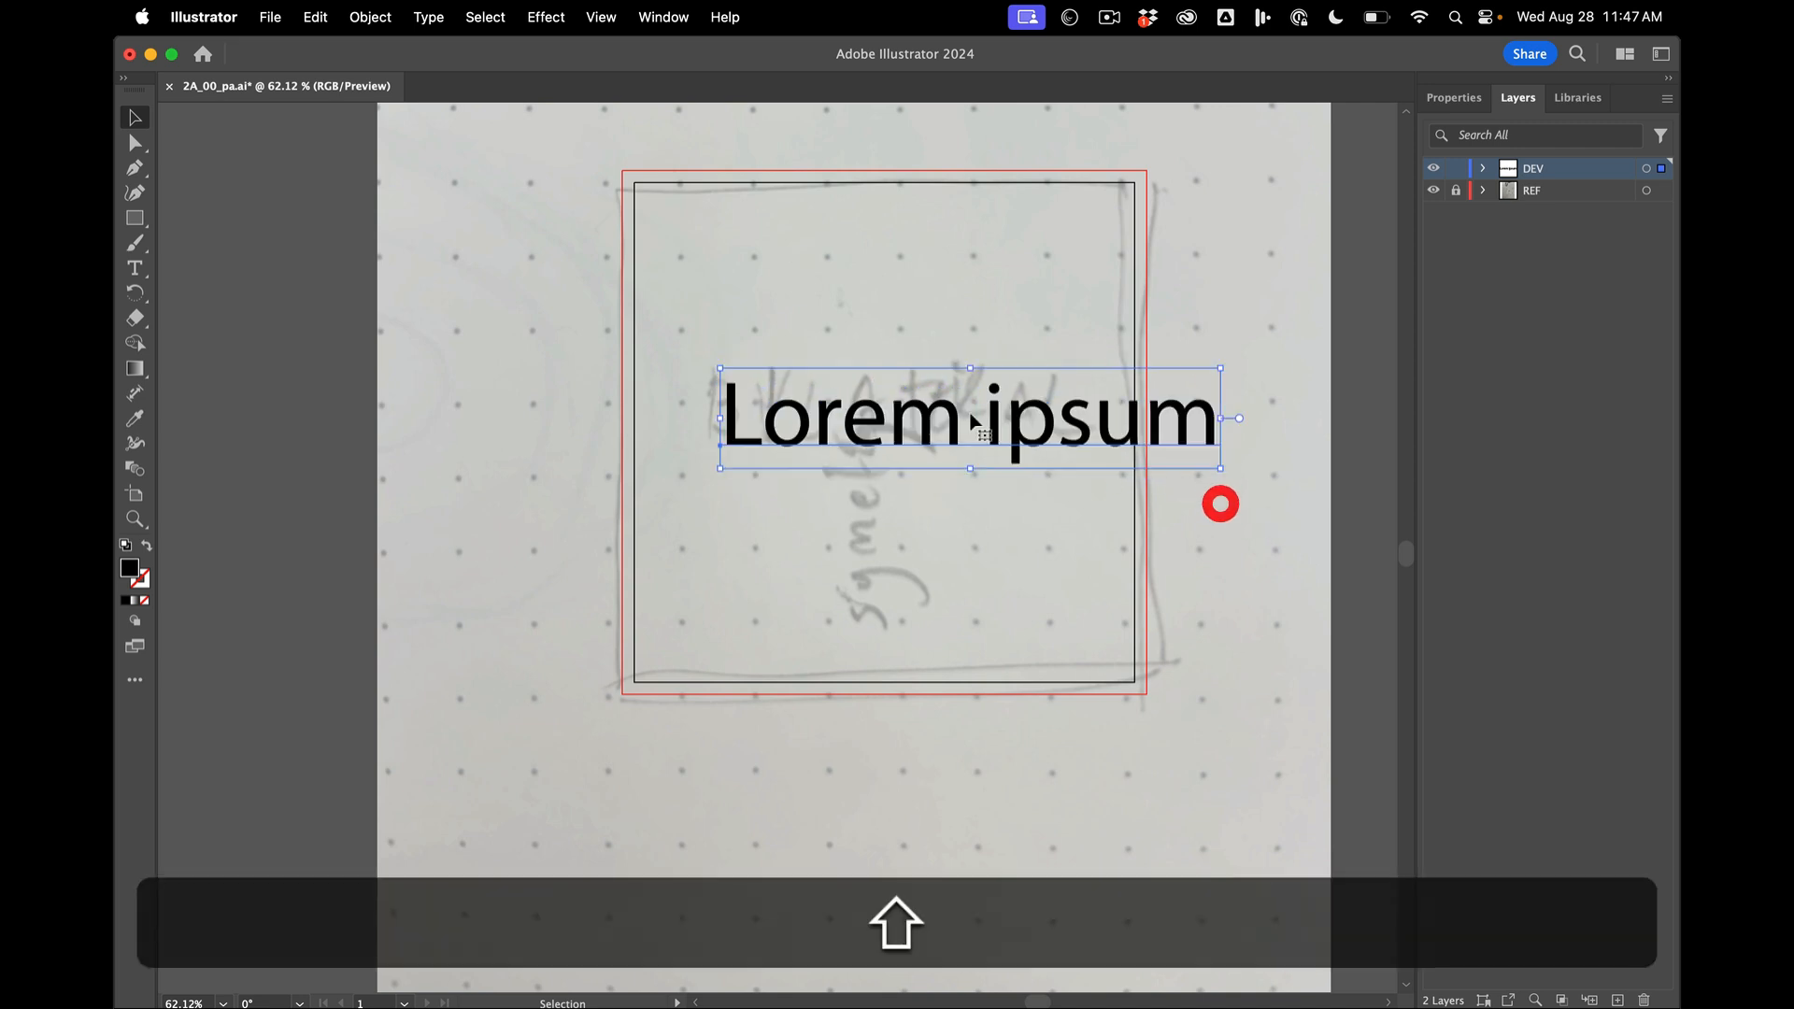
pyautogui.moveTo(972, 424); pyautogui.dragTo(929, 412)
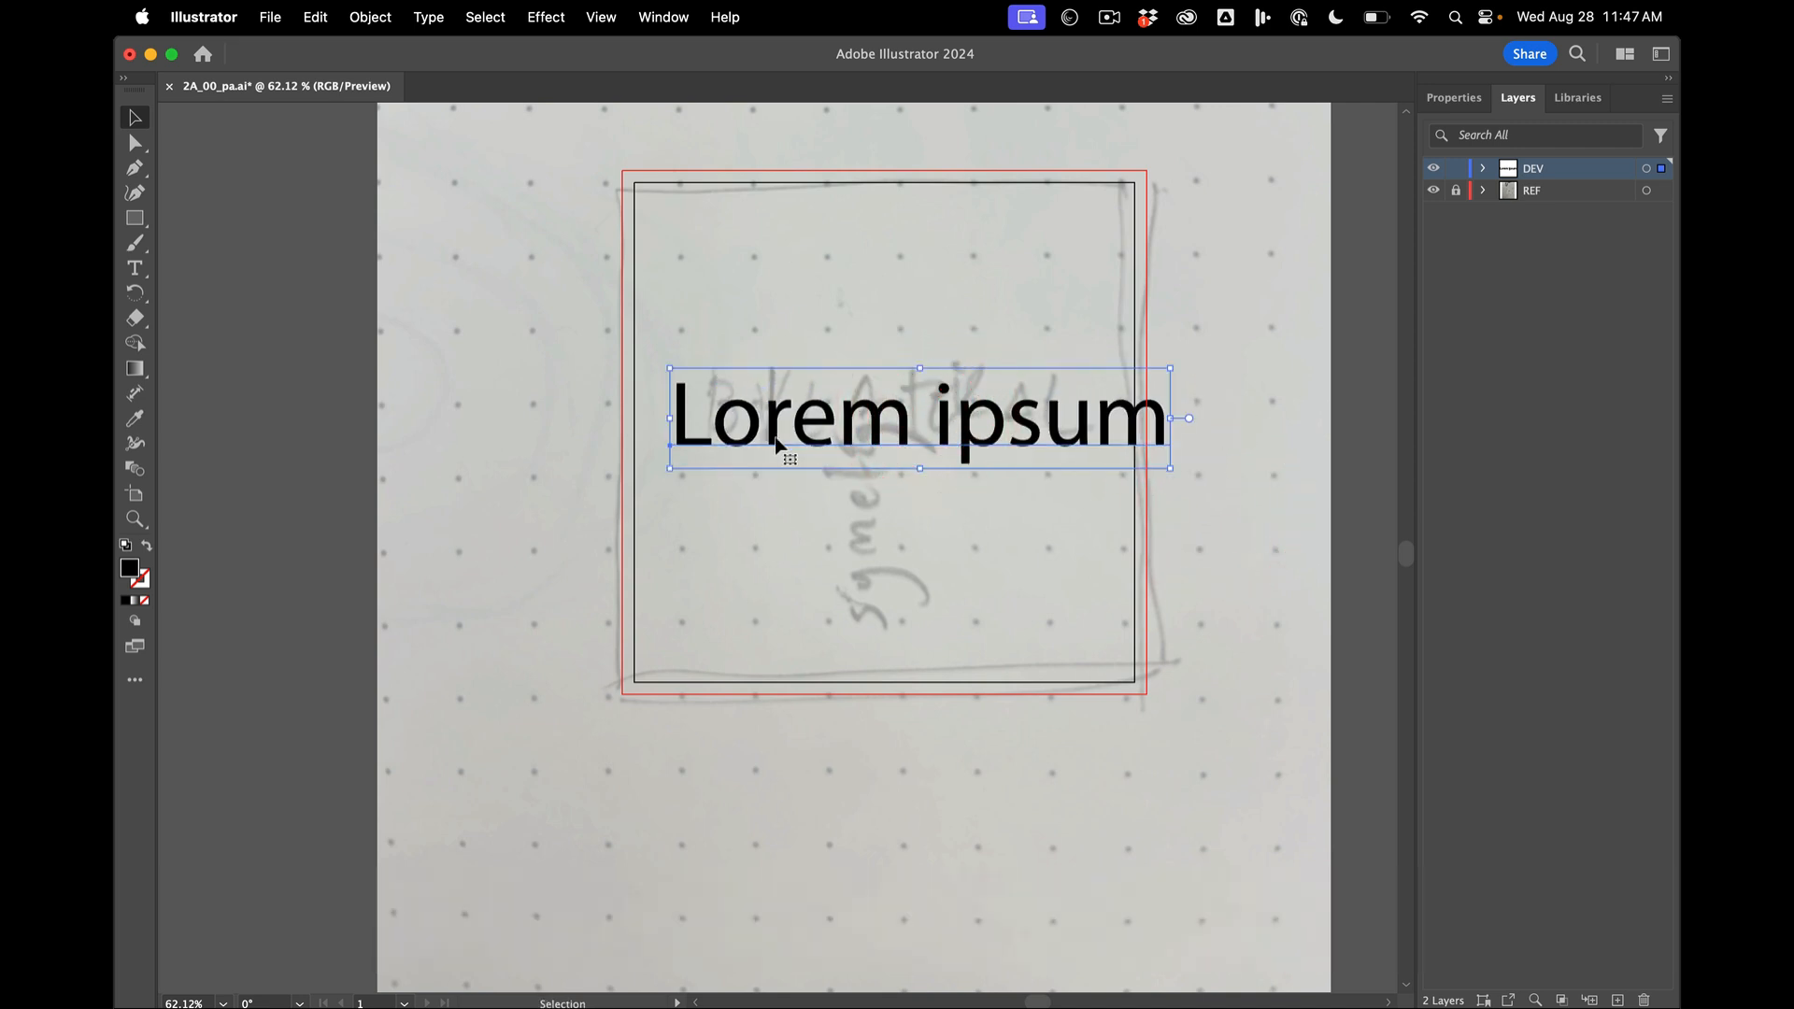
pyautogui.moveTo(776, 447); pyautogui.dragTo(776, 423)
# - Draw an area text box across the lower-left corner of the artboard and delete it again
pyautogui.click(136, 268)
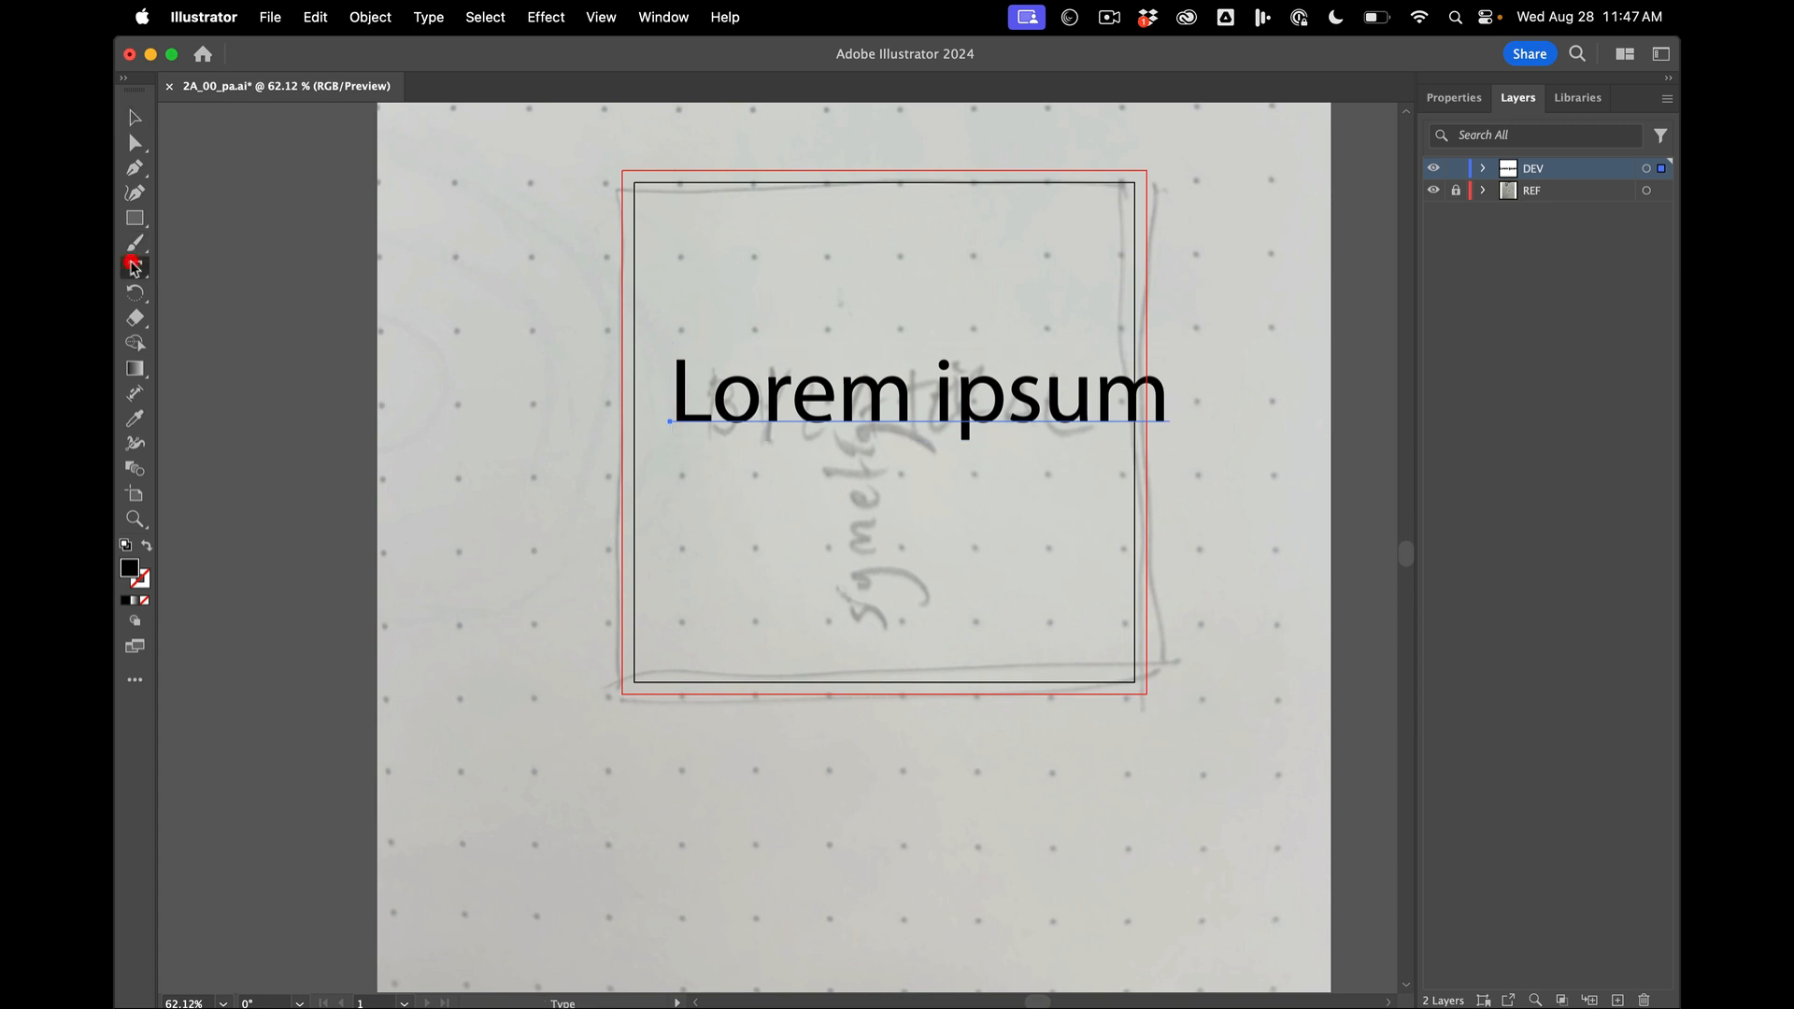
pyautogui.moveTo(557, 460); pyautogui.dragTo(891, 794)
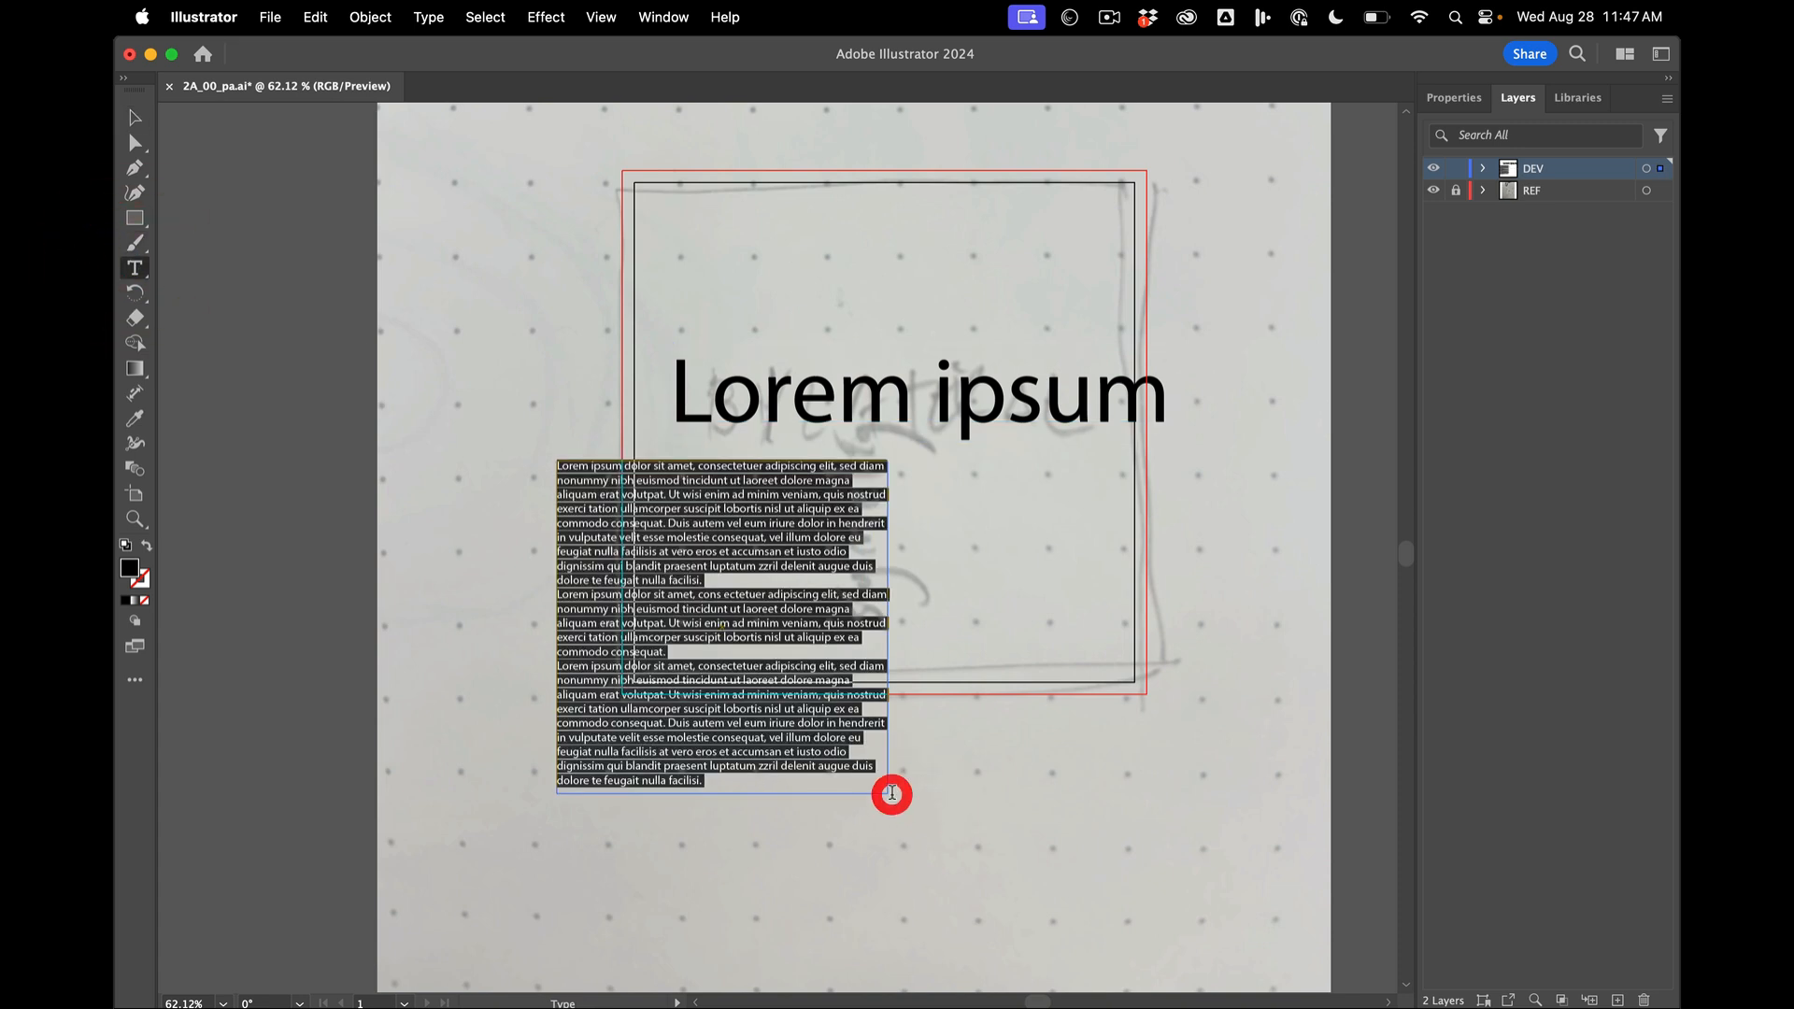
pyautogui.click(134, 117)
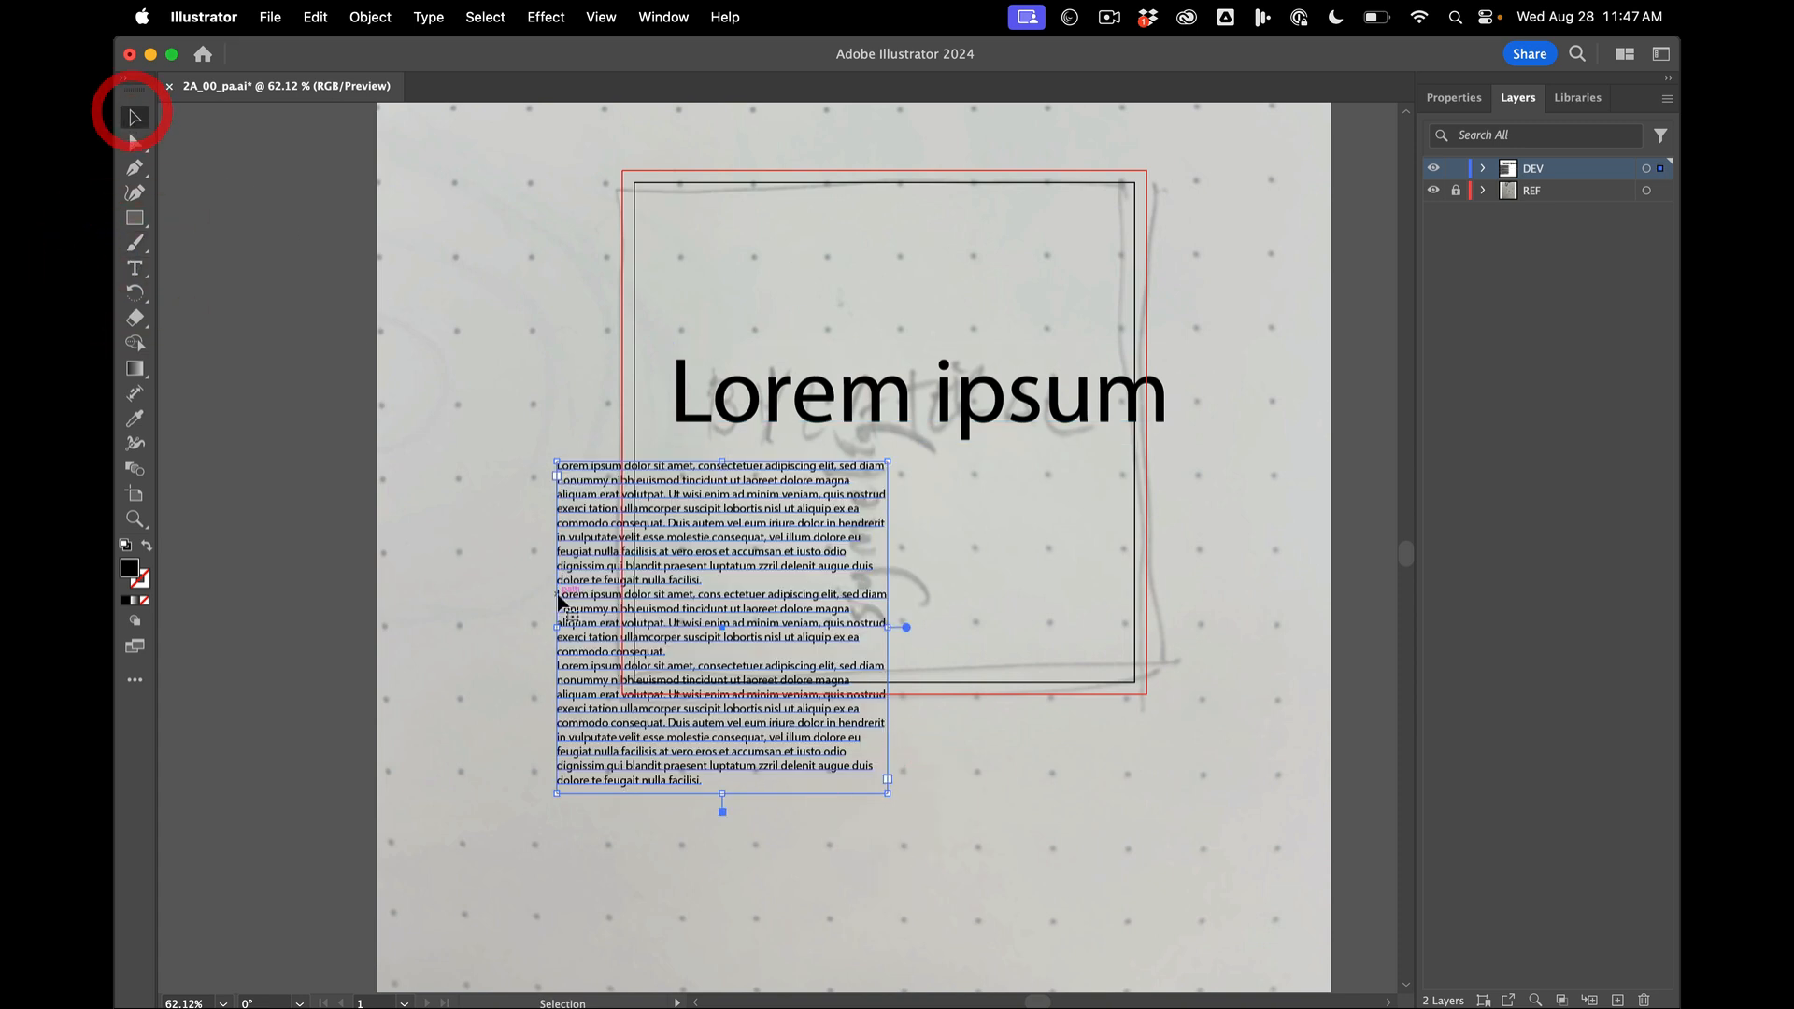
pyautogui.press('BackSpace')
# - Select the Lorem ipsum text, view its type properties, and open and close the separate Character panel
pyautogui.click(848, 400)
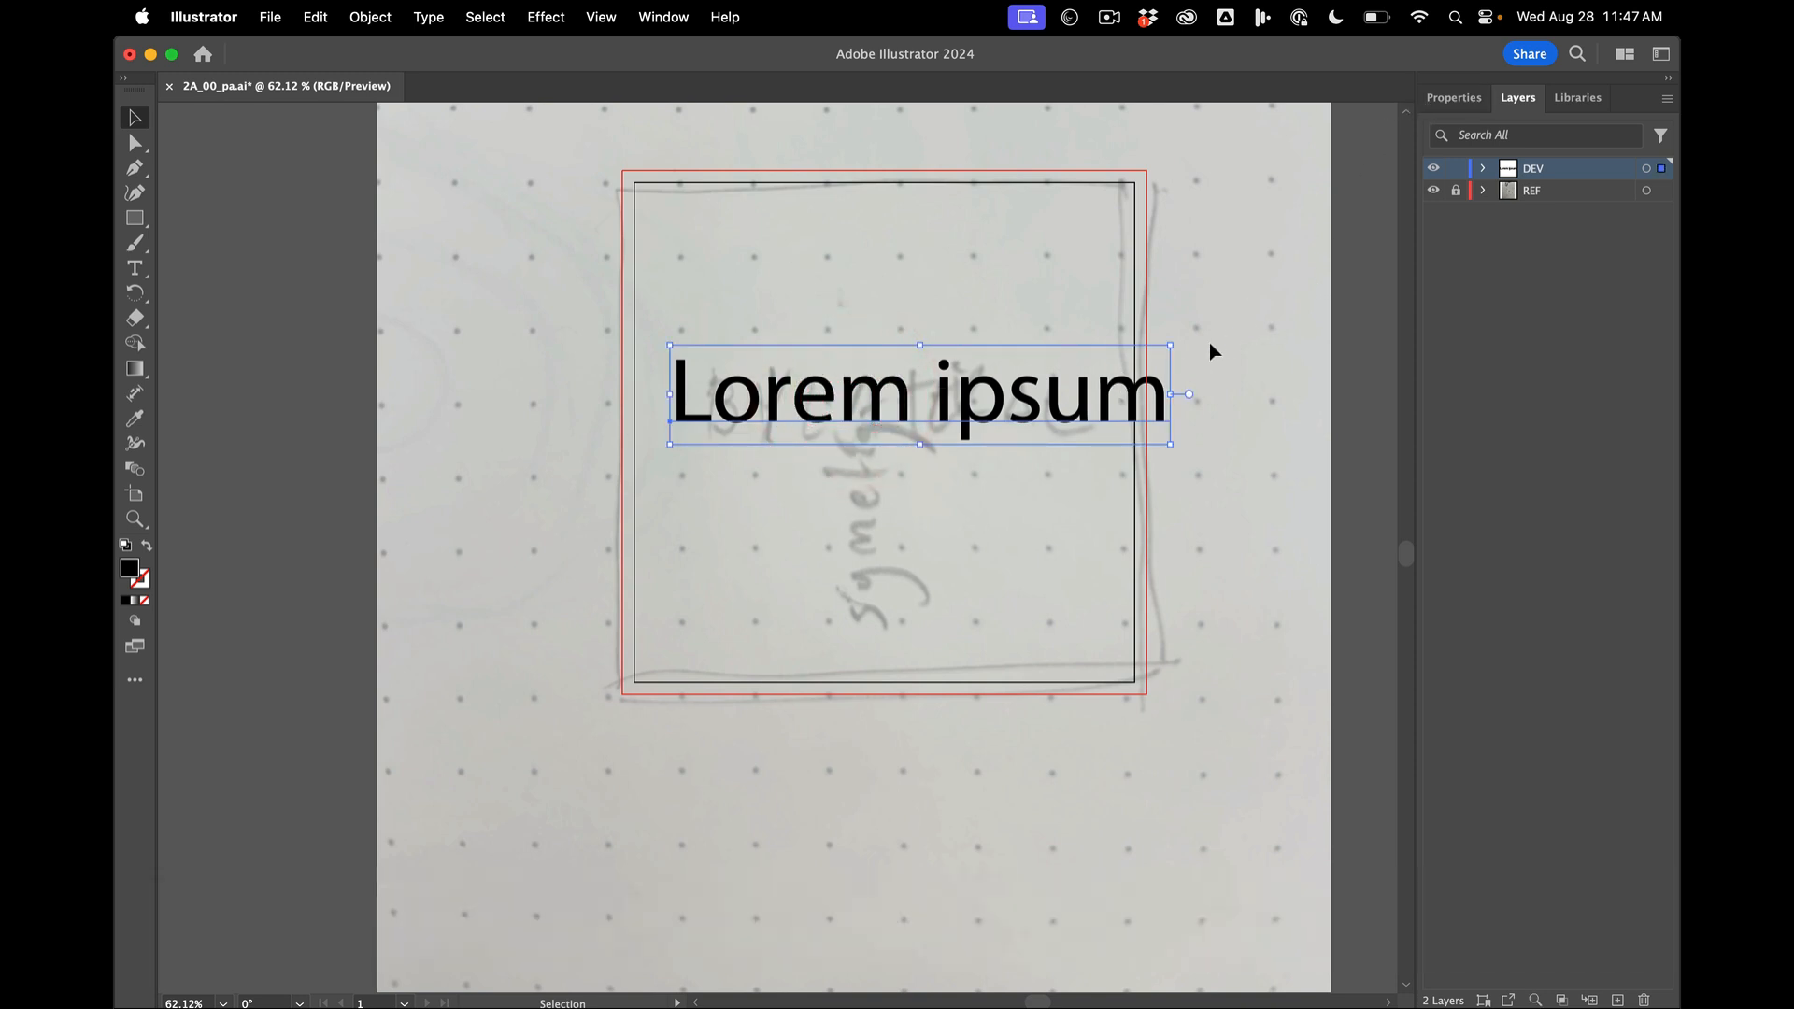
pyautogui.click(1456, 95)
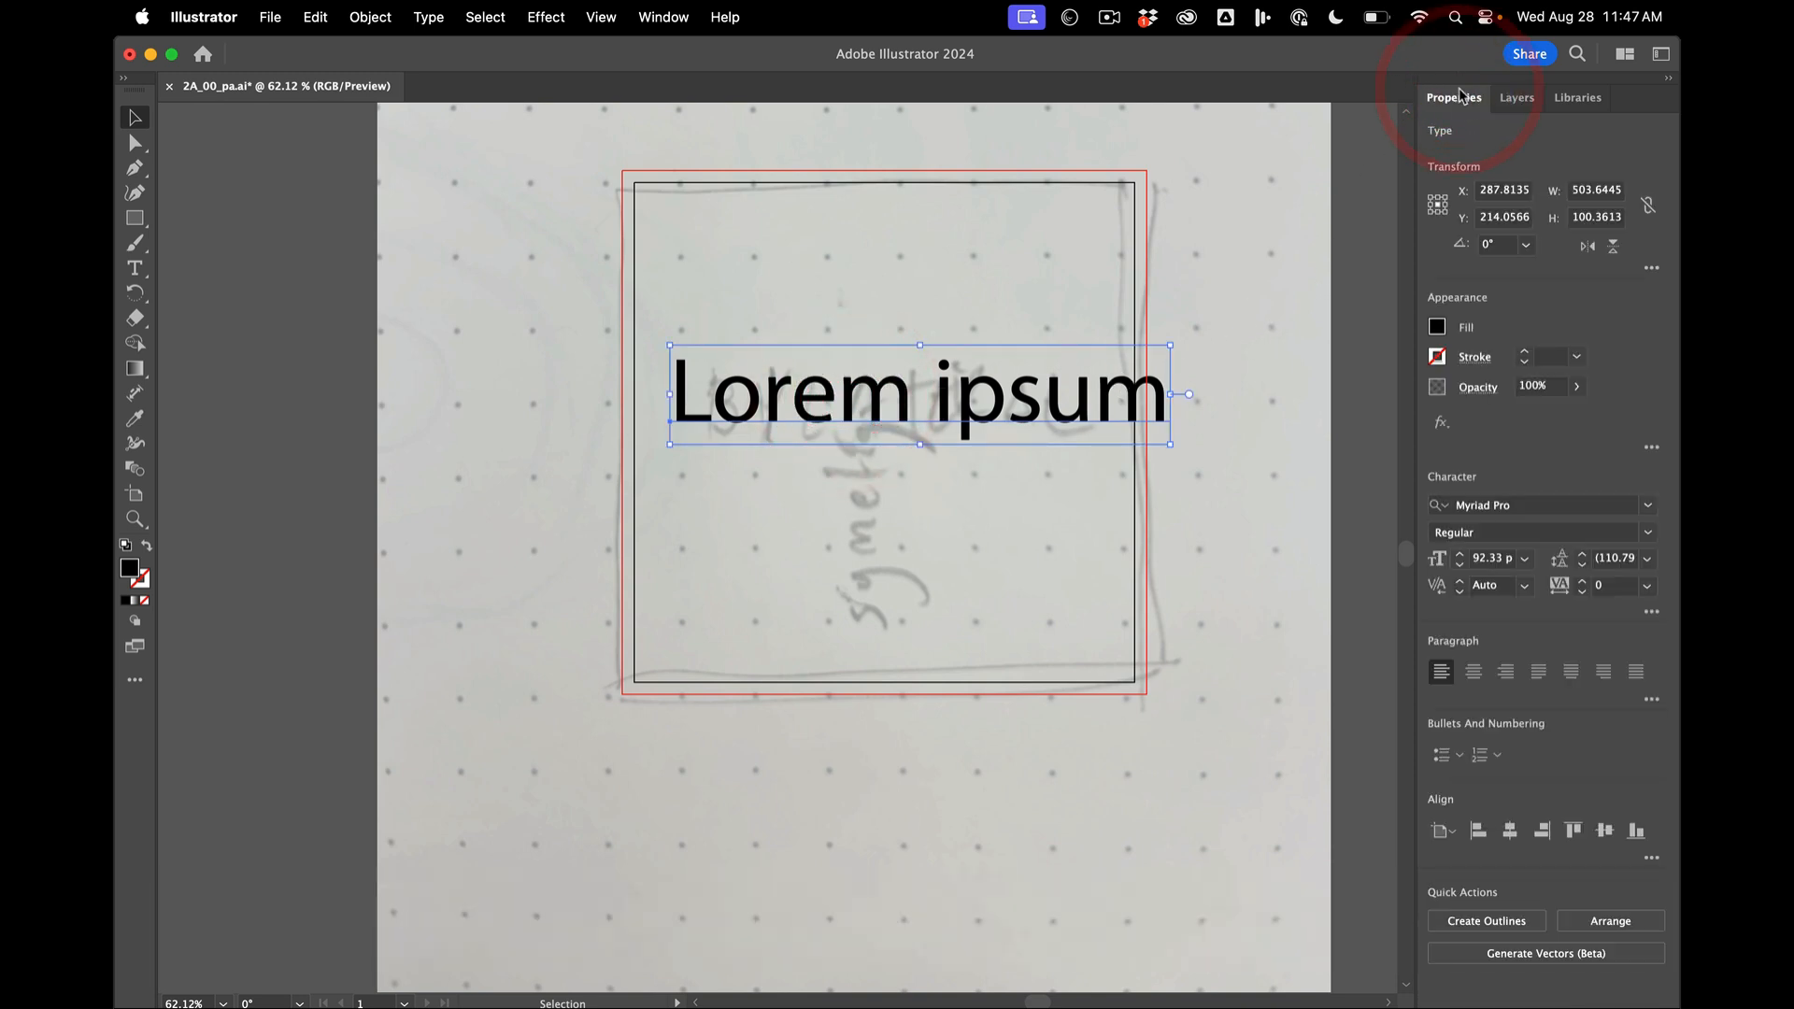
pyautogui.click(663, 18)
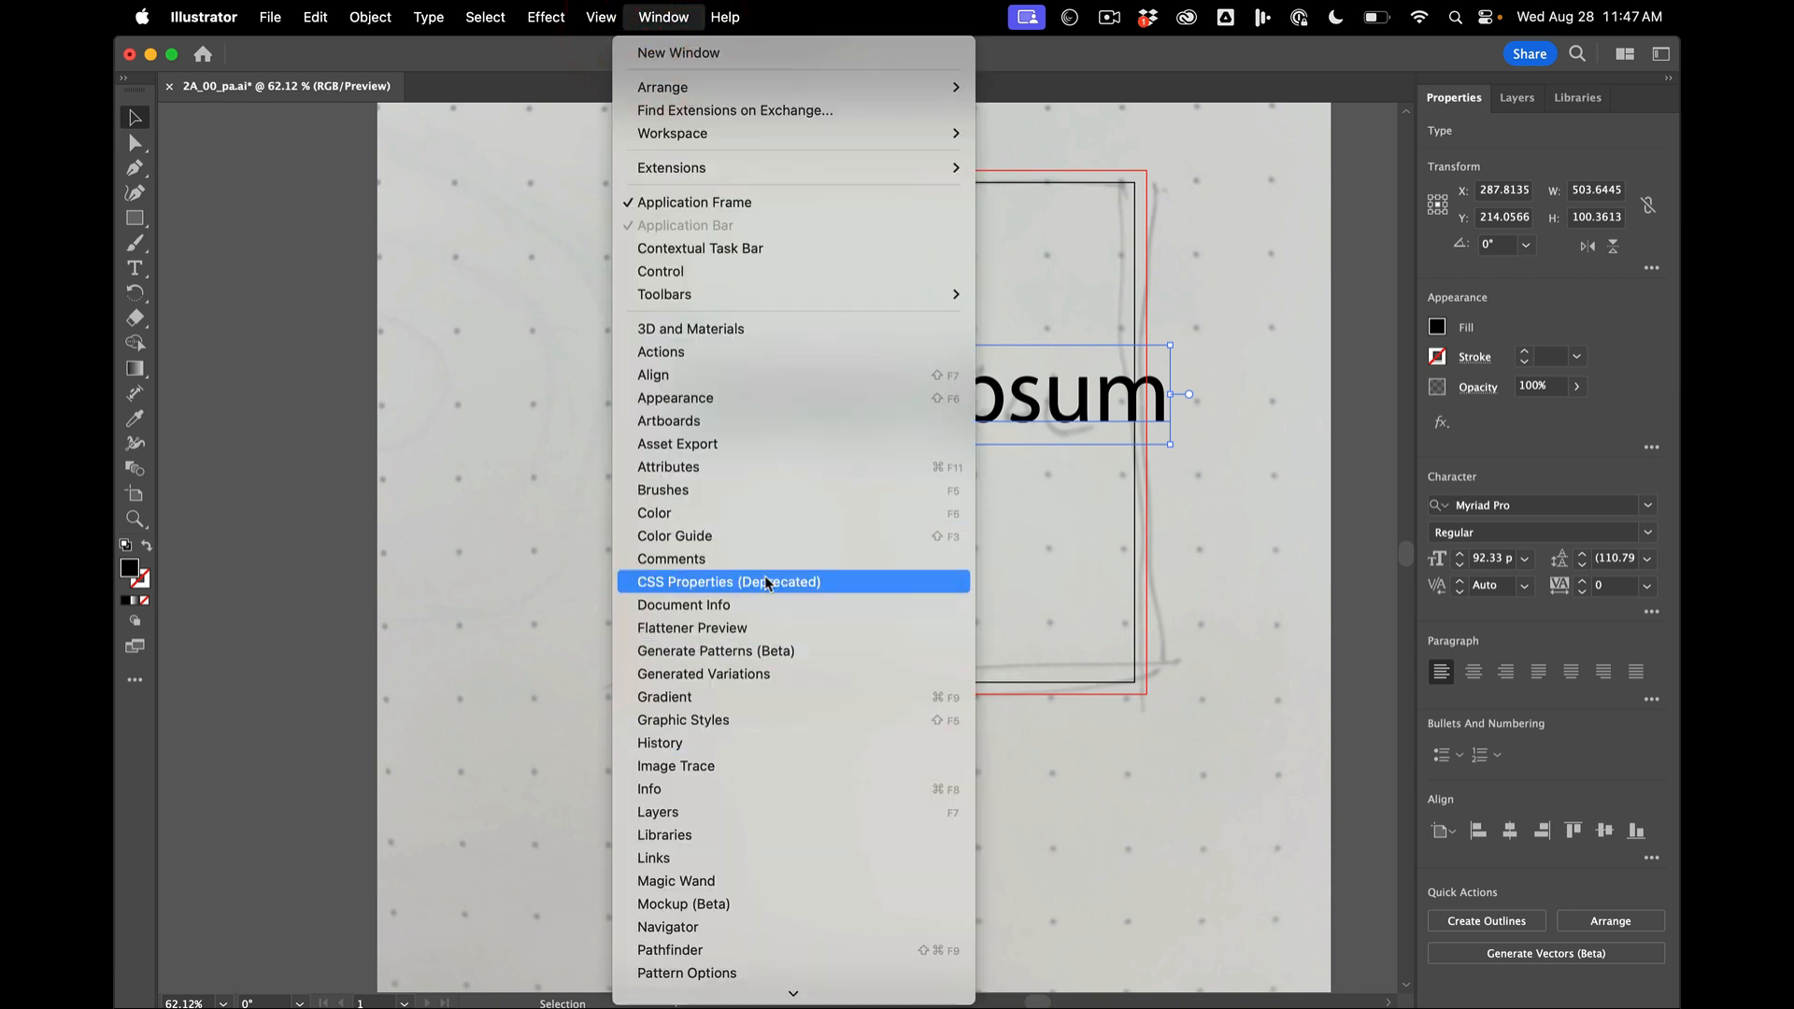
pyautogui.scroll(-10, 771, 541)
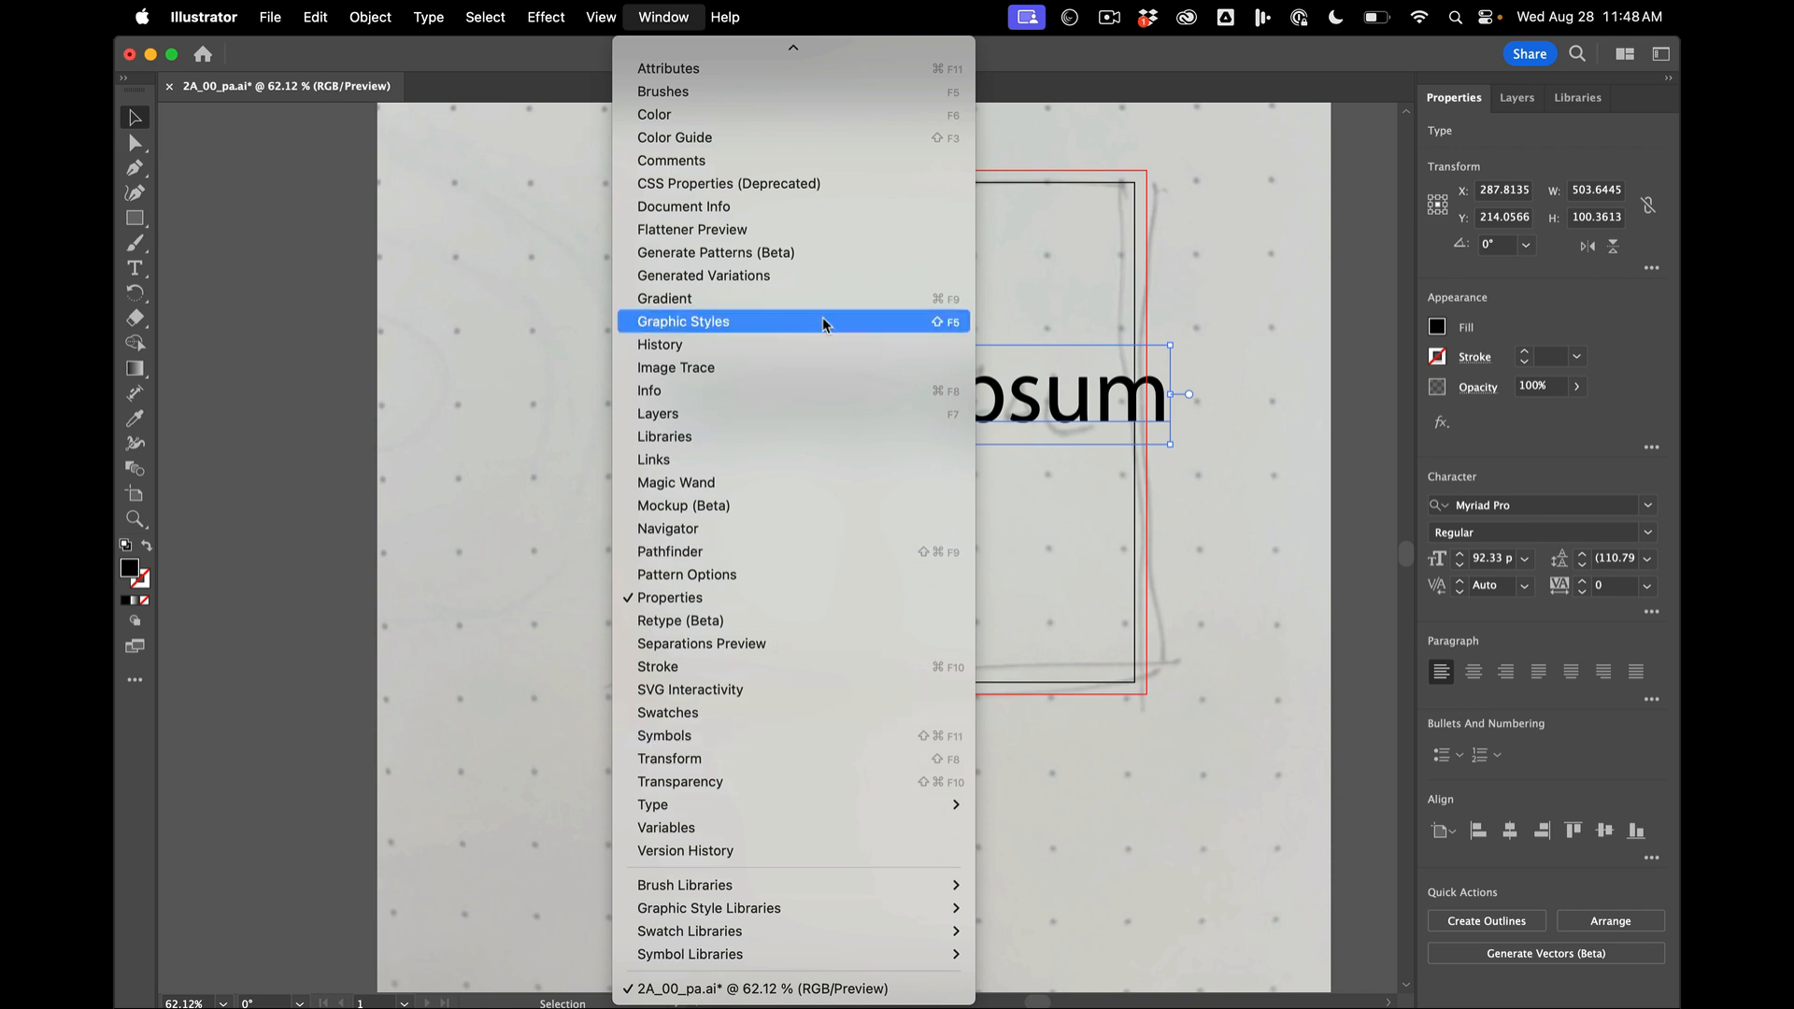
pyautogui.scroll(3, 782, 537)
pyautogui.scroll(5, 781, 535)
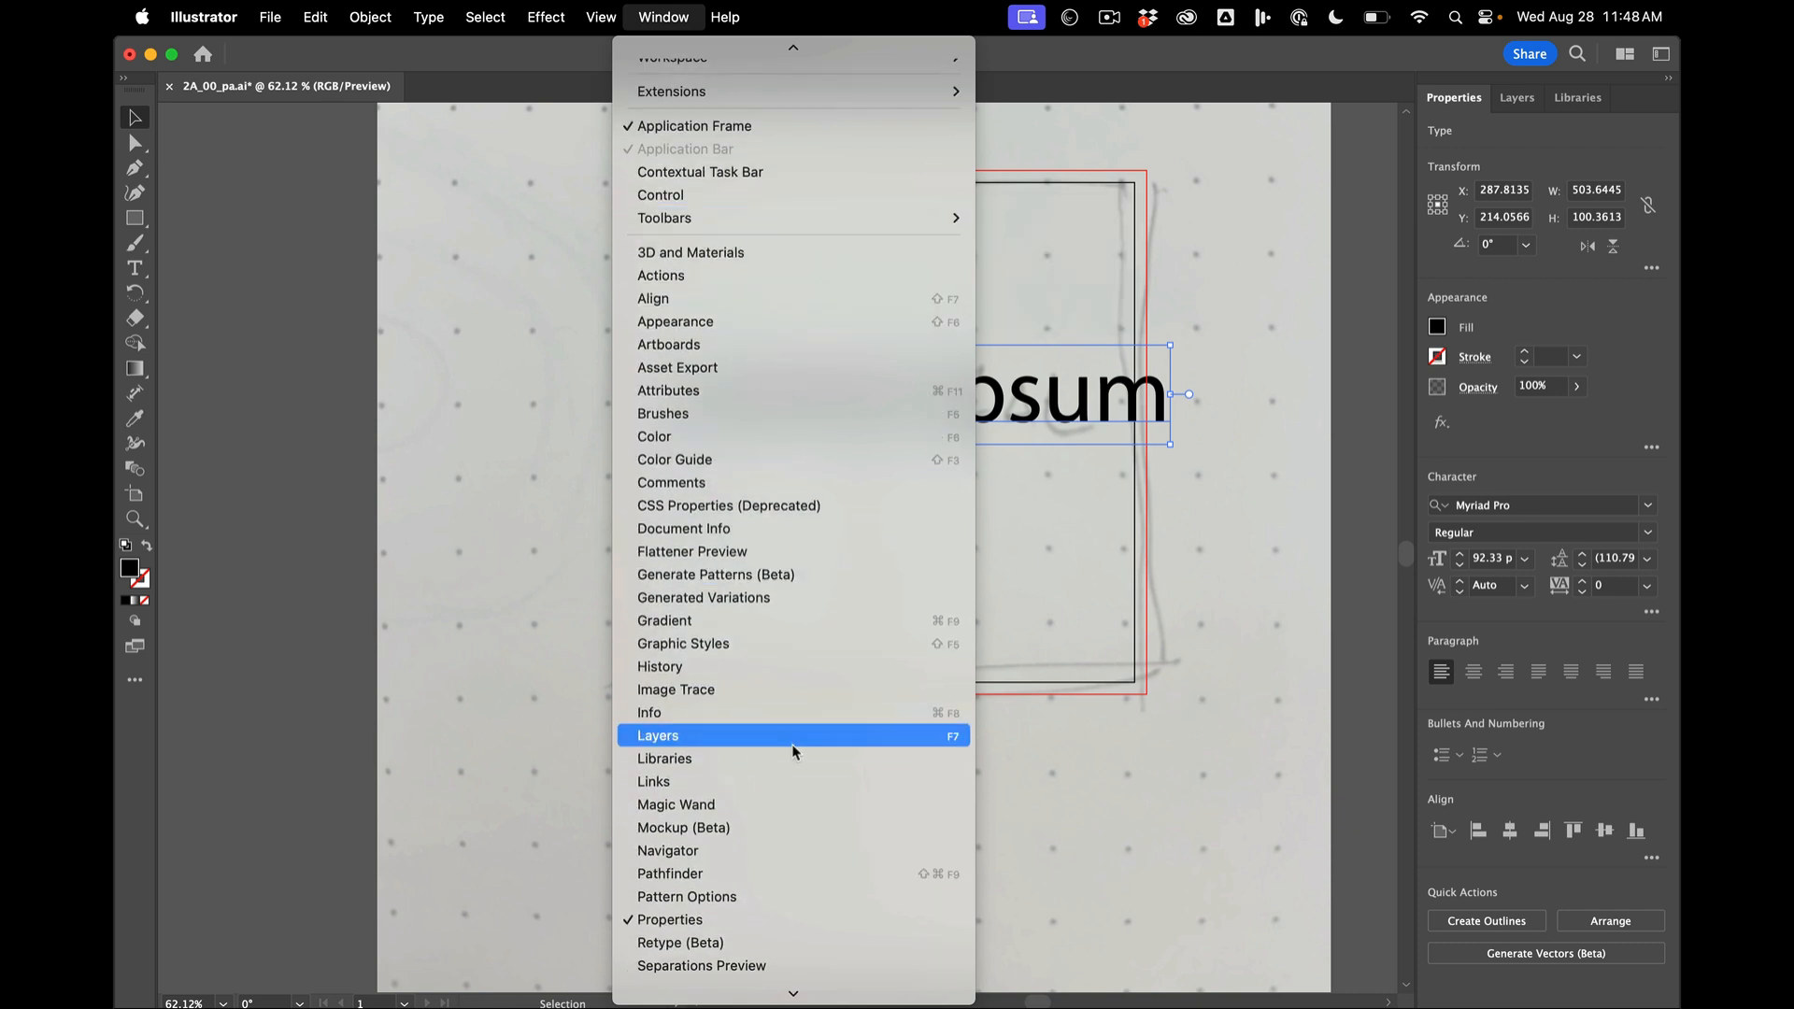
pyautogui.scroll(-5, 792, 744)
pyautogui.moveTo(826, 851)
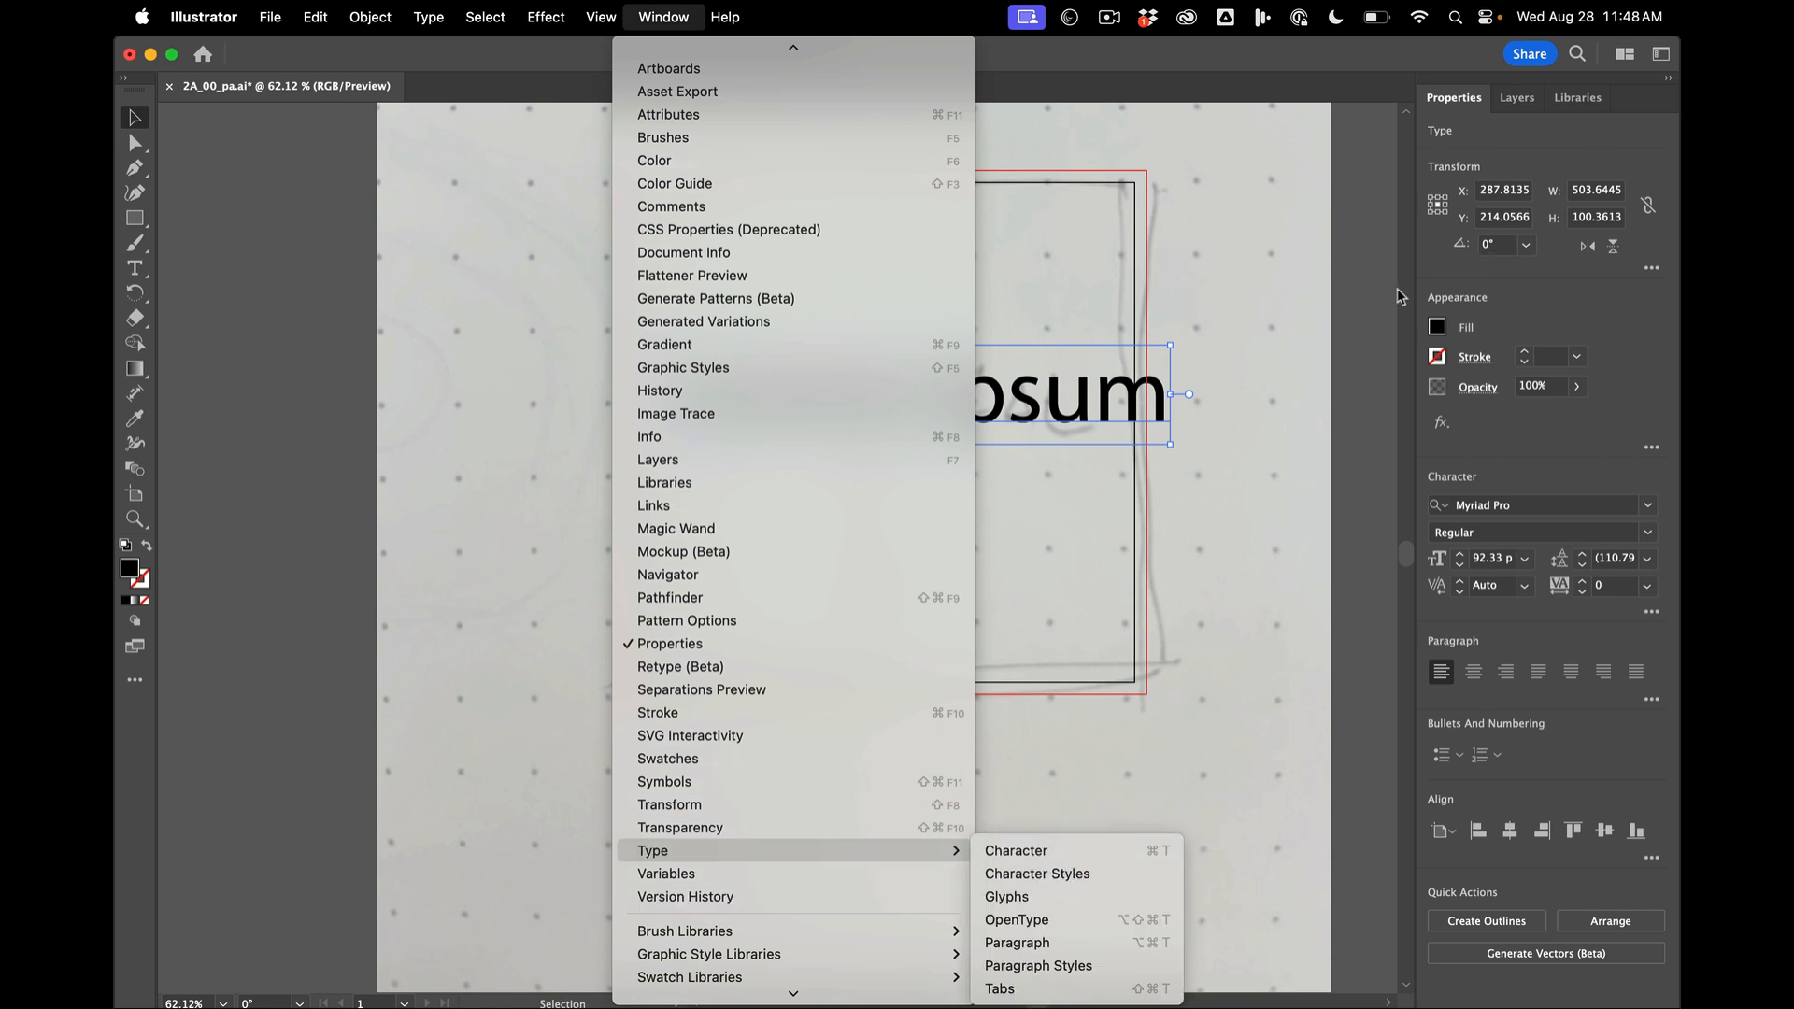
pyautogui.click(1074, 850)
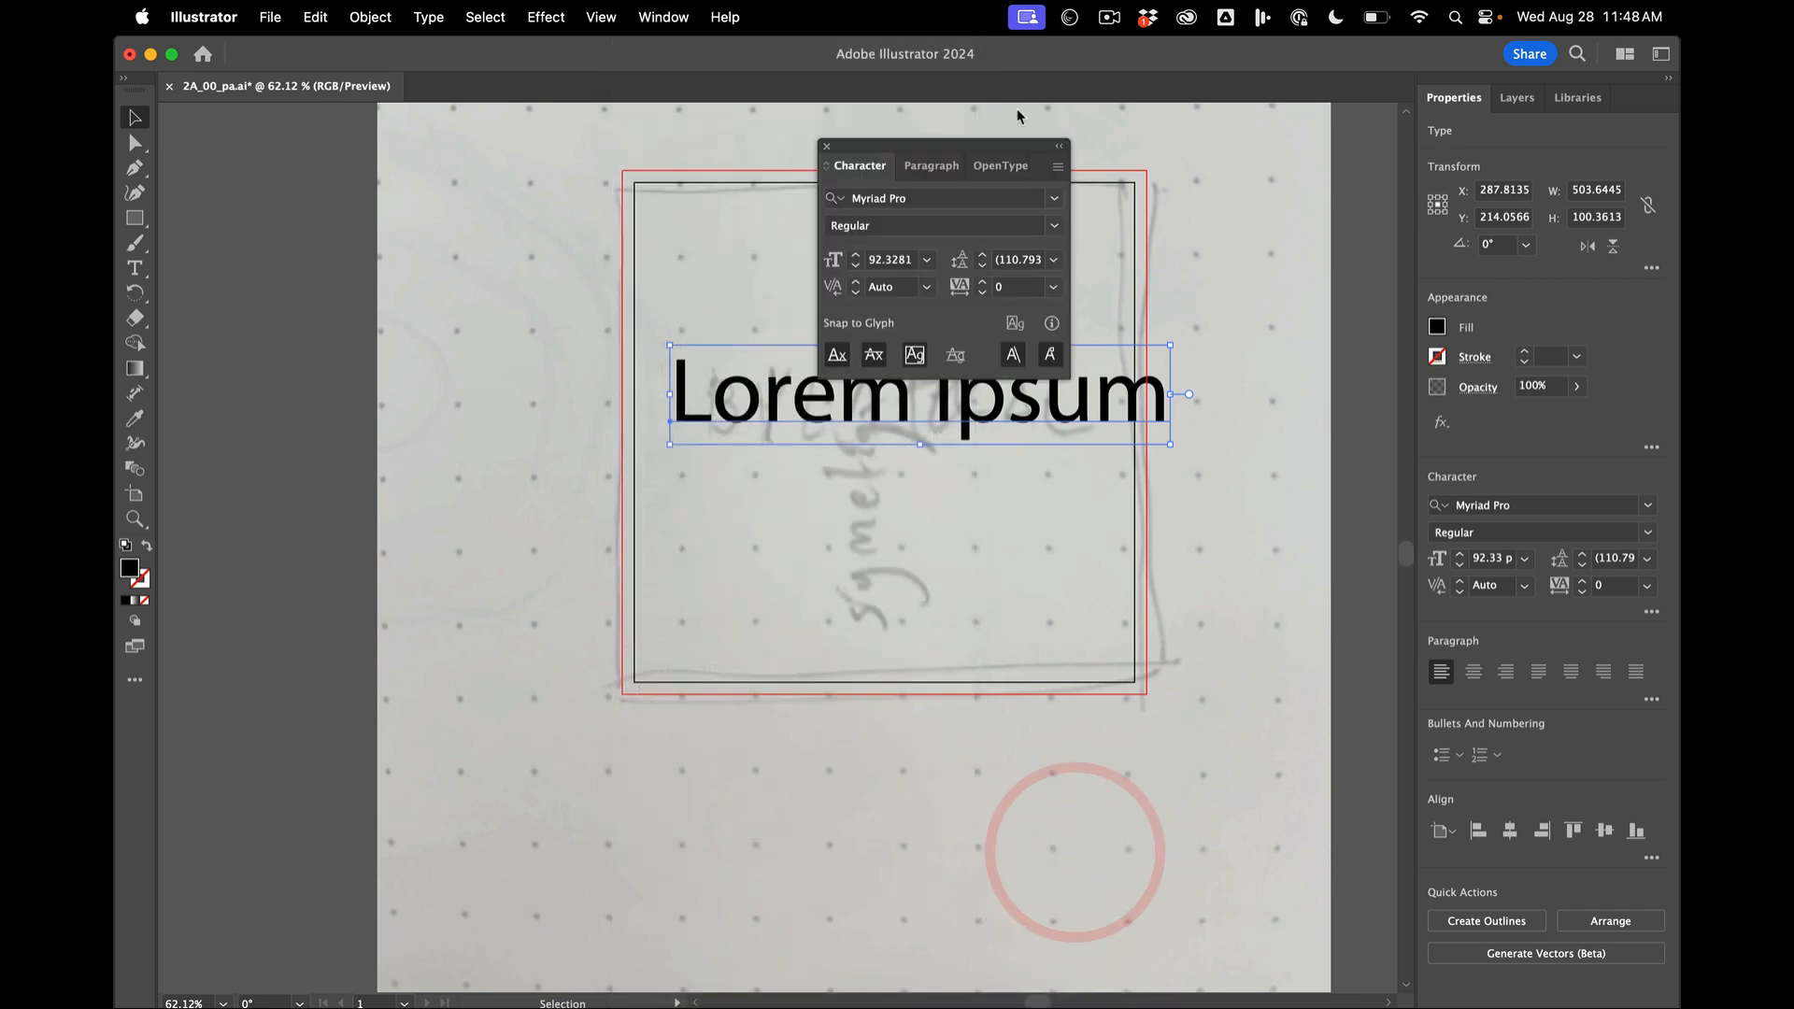
pyautogui.click(826, 146)
# - Deselect the text and reset the Essentials workspace
pyautogui.scroll(-3, 615, 327)
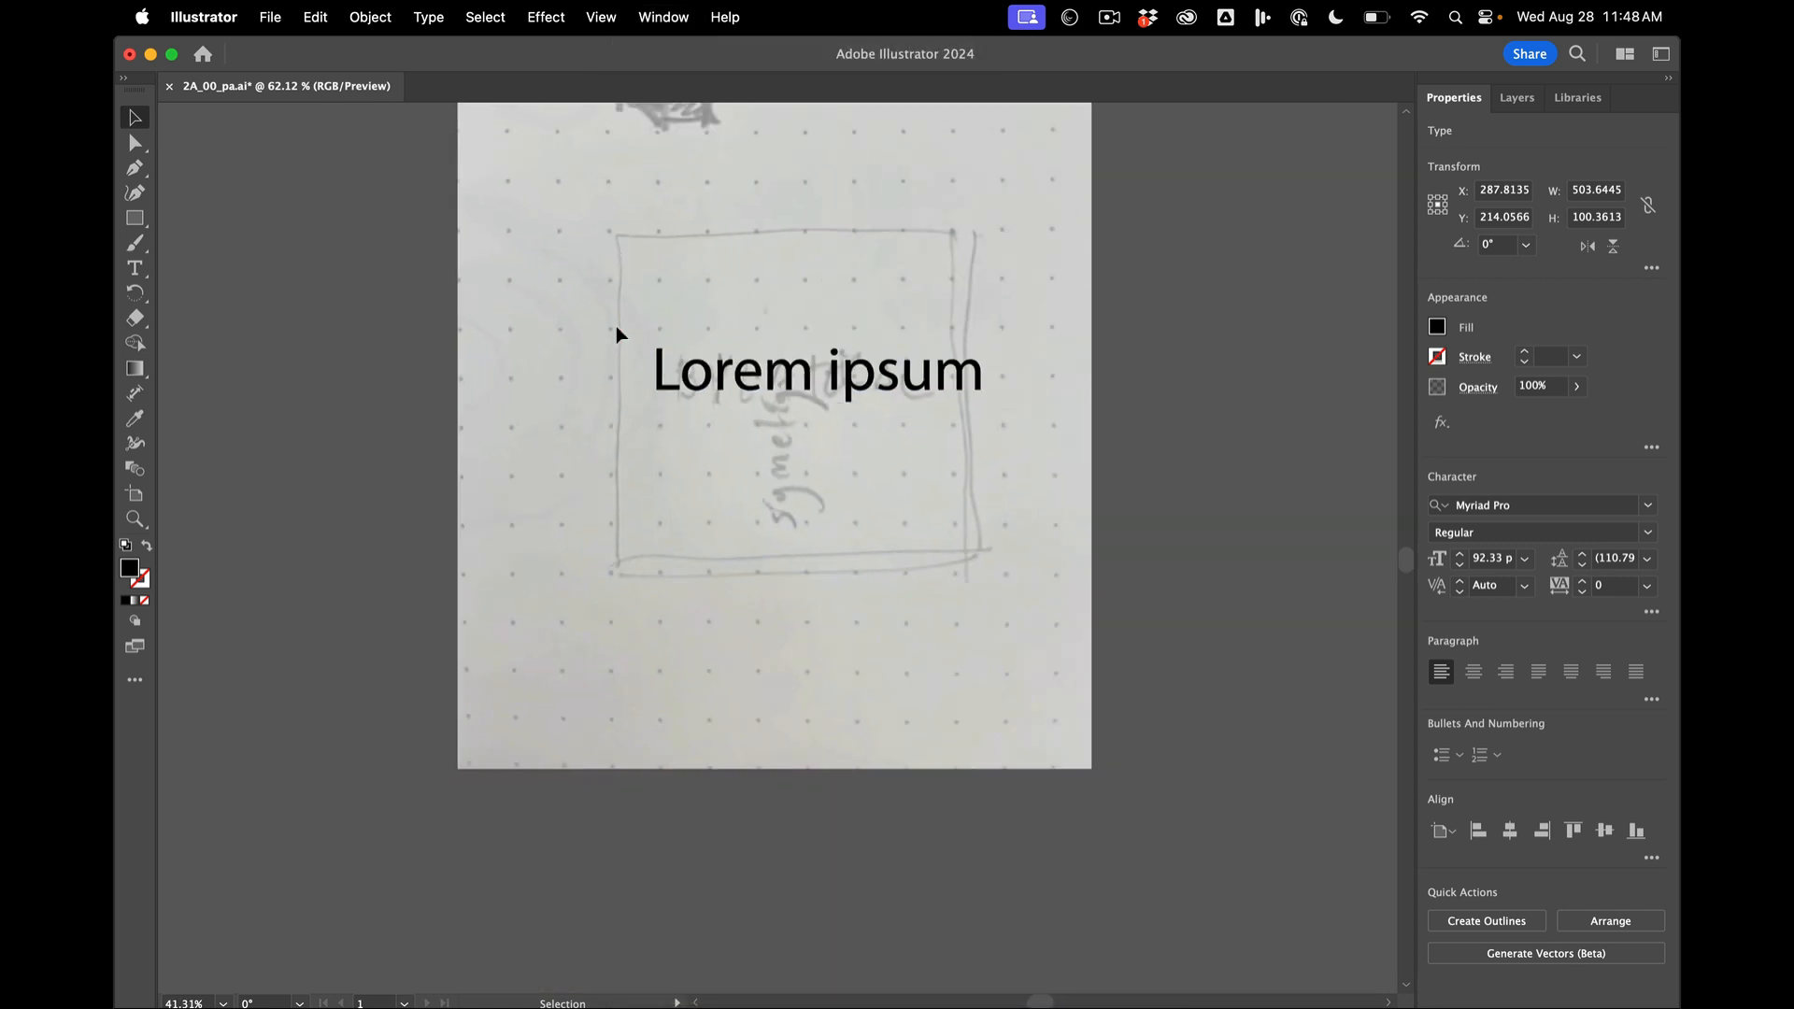
pyautogui.click(269, 330)
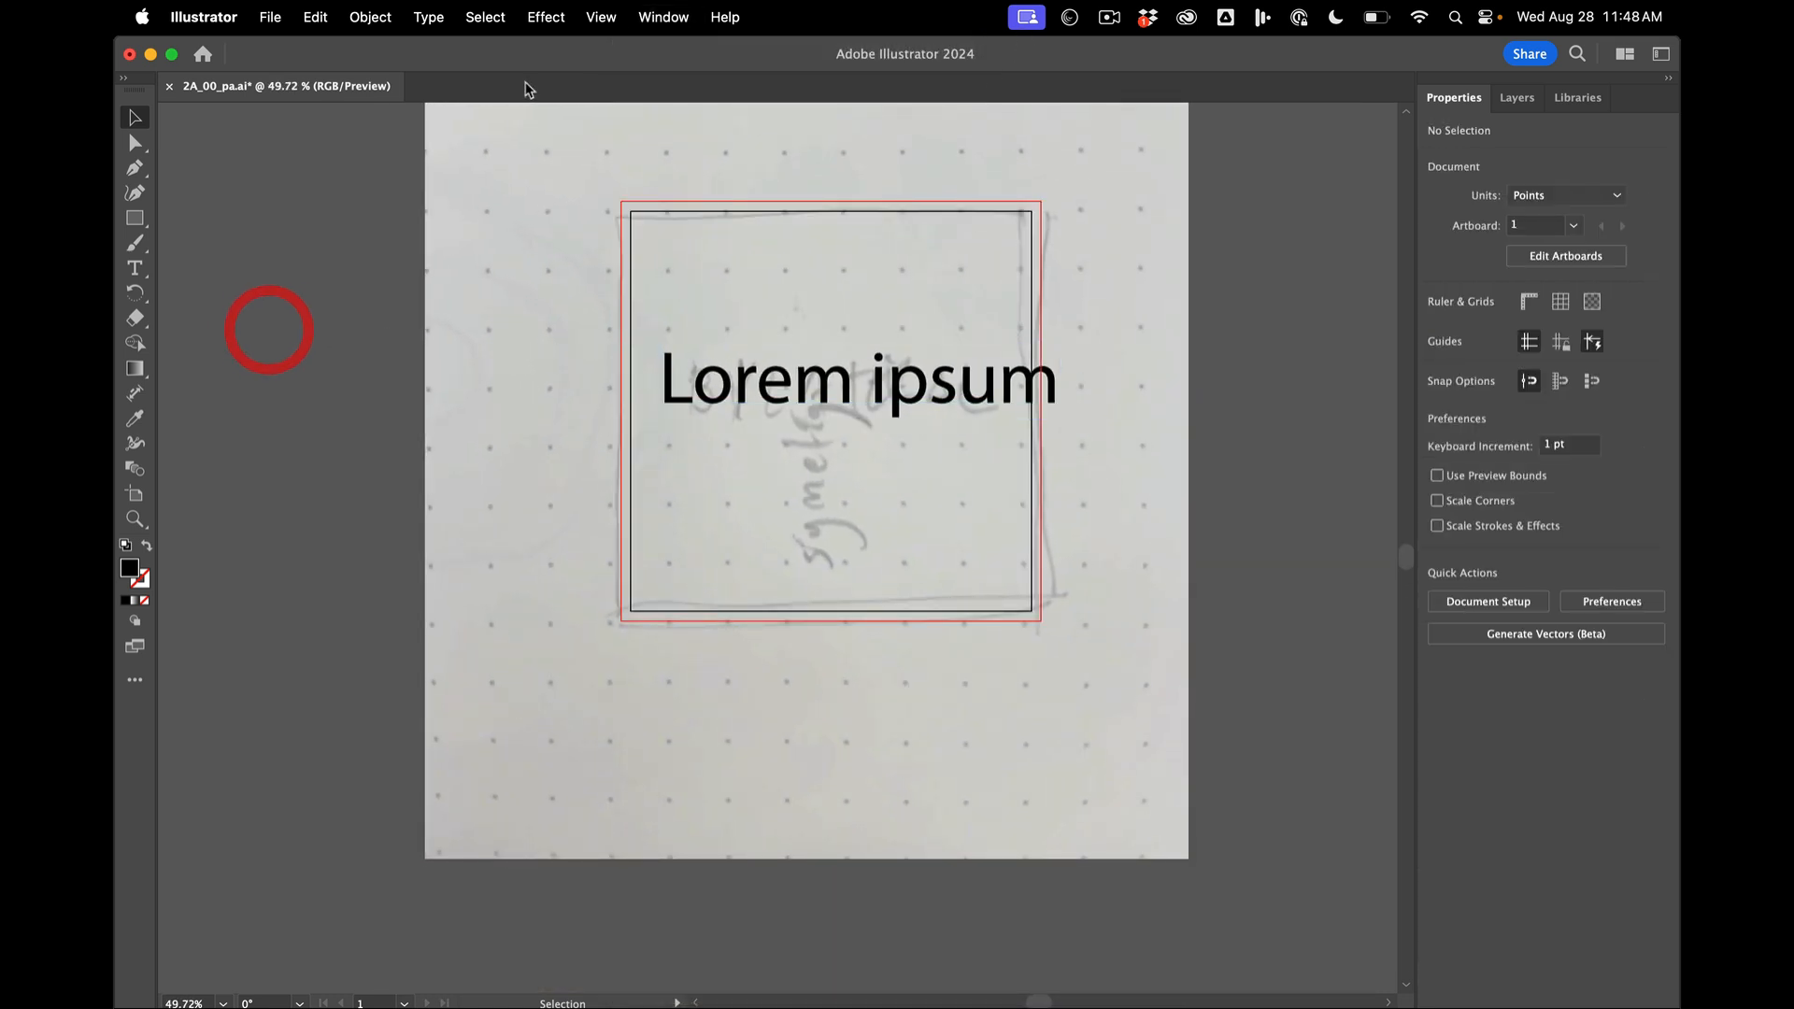
pyautogui.click(661, 17)
pyautogui.click(646, 11)
pyautogui.click(649, 15)
pyautogui.moveTo(659, 134)
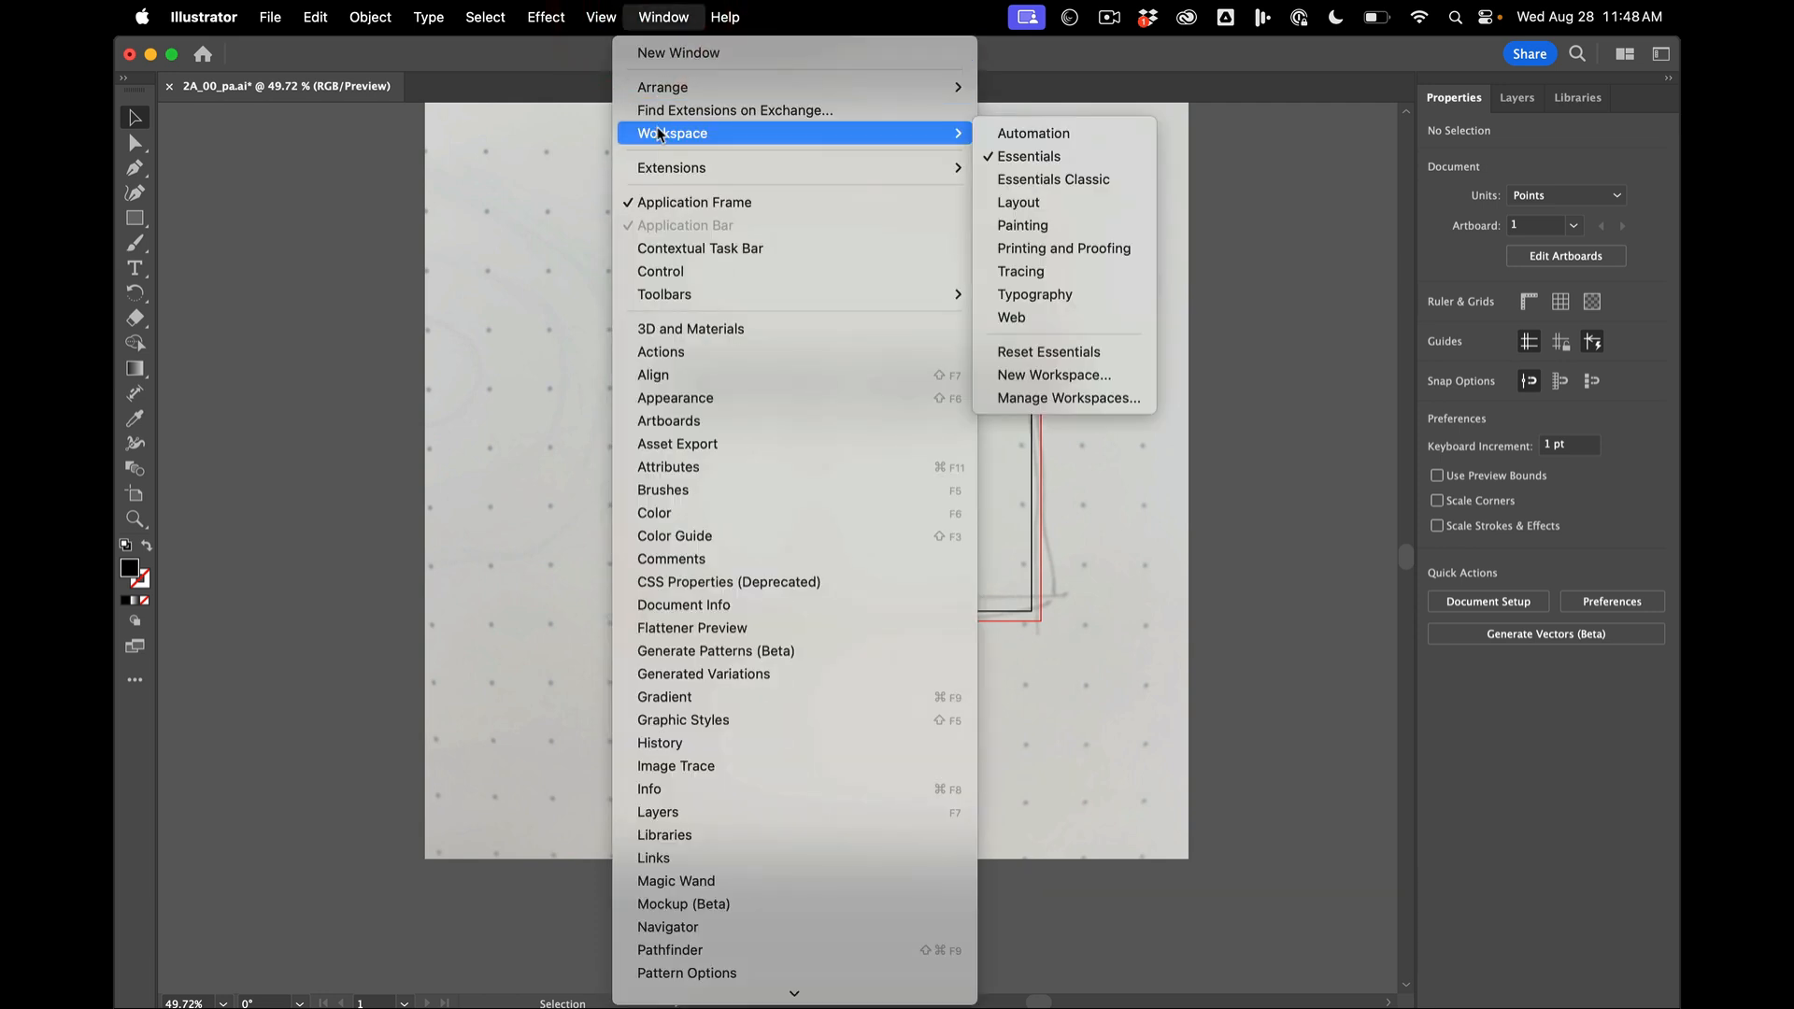
pyautogui.click(1064, 351)
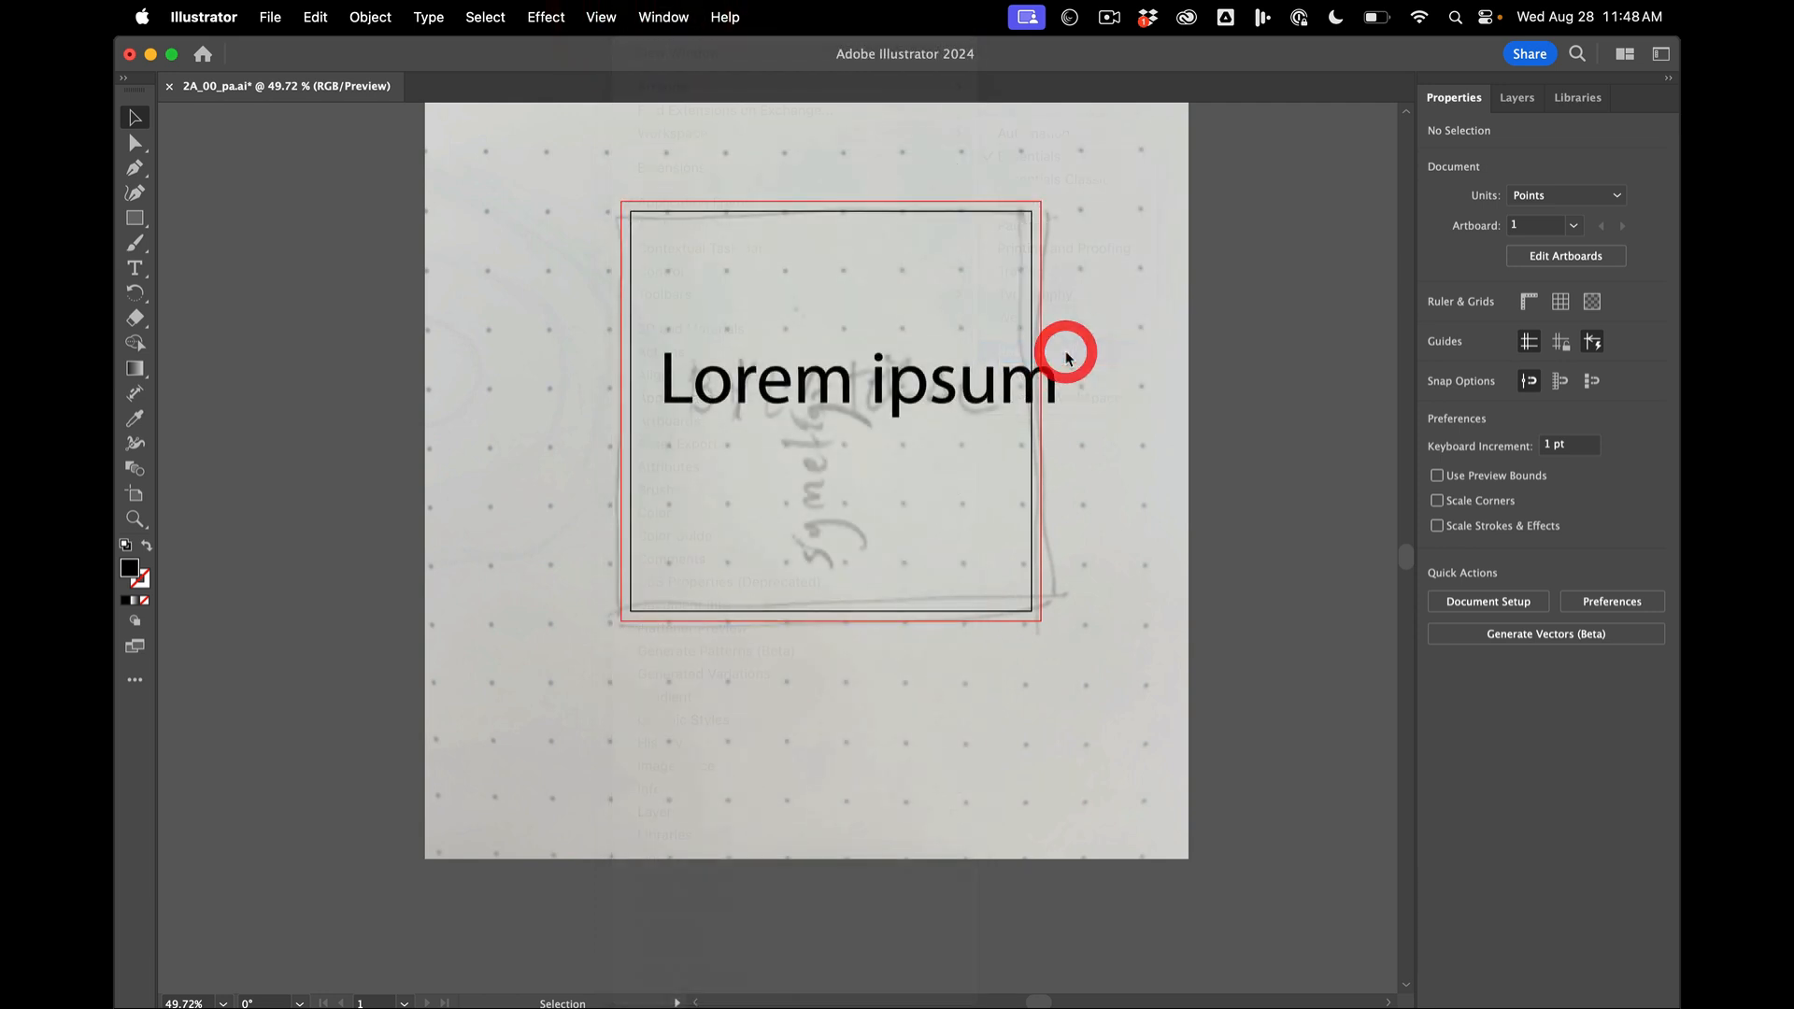
# - Set the Lorem ipsum text's font to GT Flexa Trial VF in the X Compressed Lazer style
pyautogui.click(1019, 401)
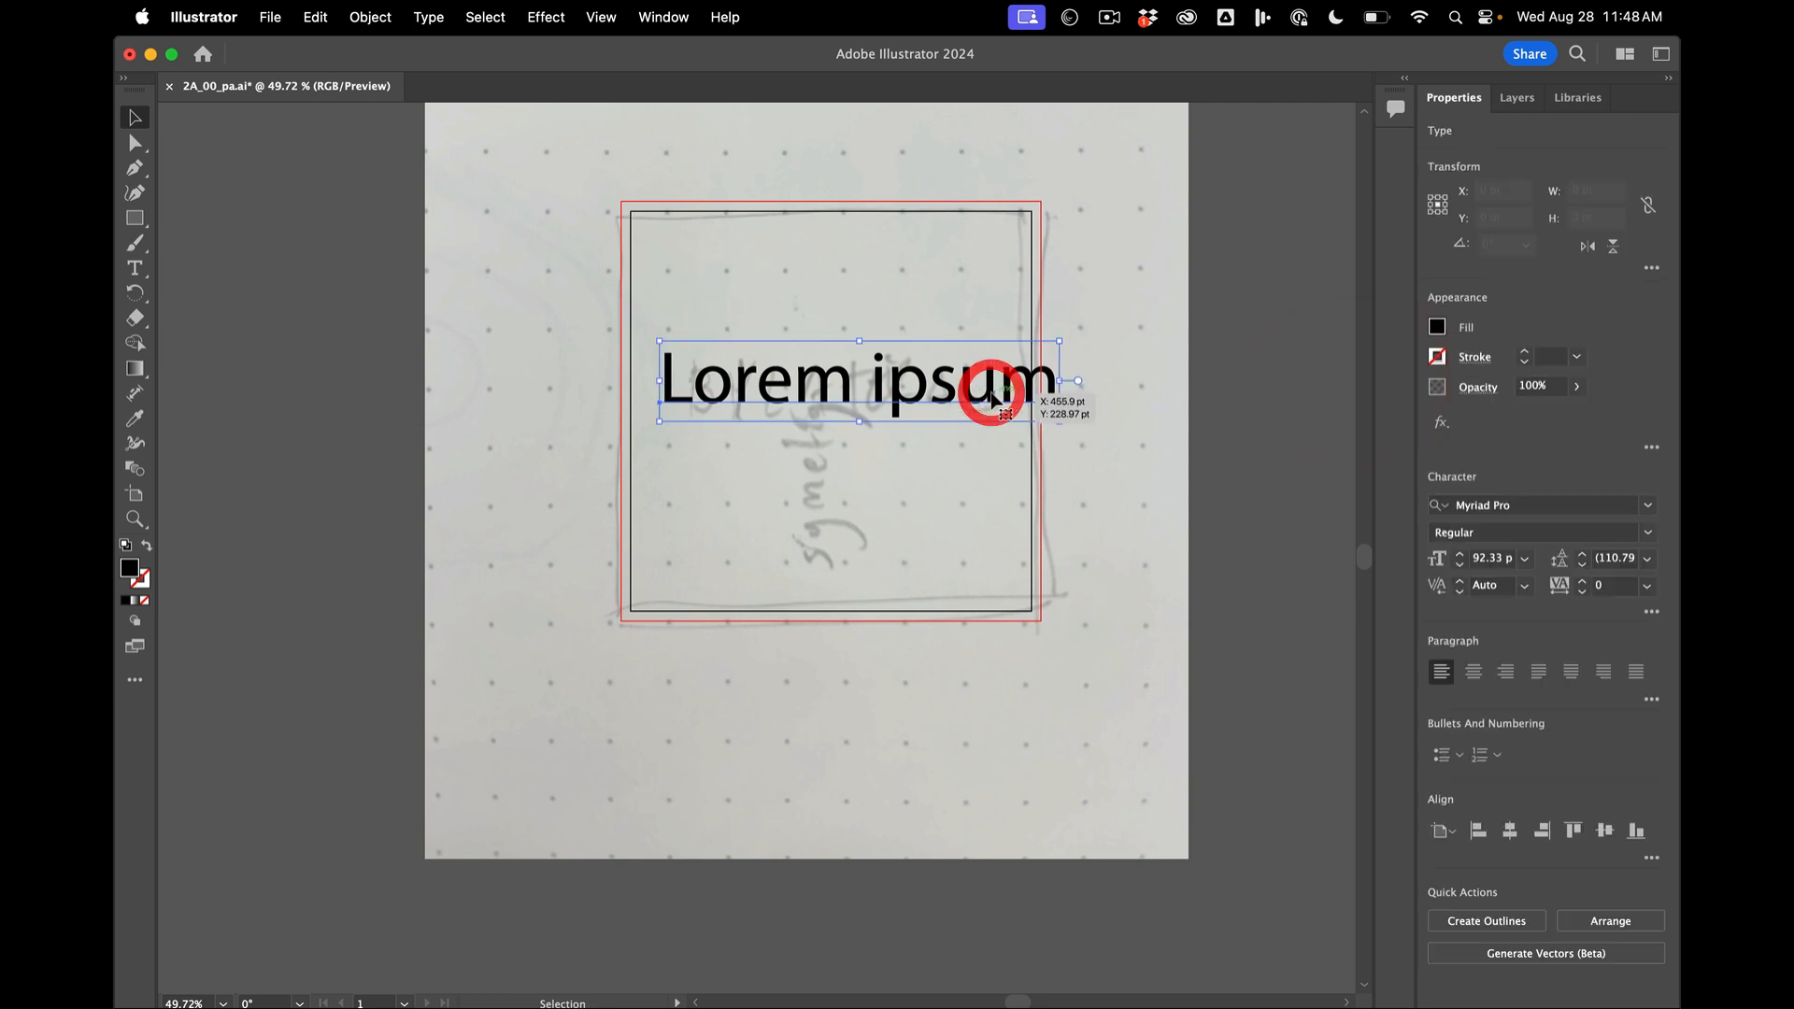
pyautogui.click(1551, 502)
pyautogui.write('GT')
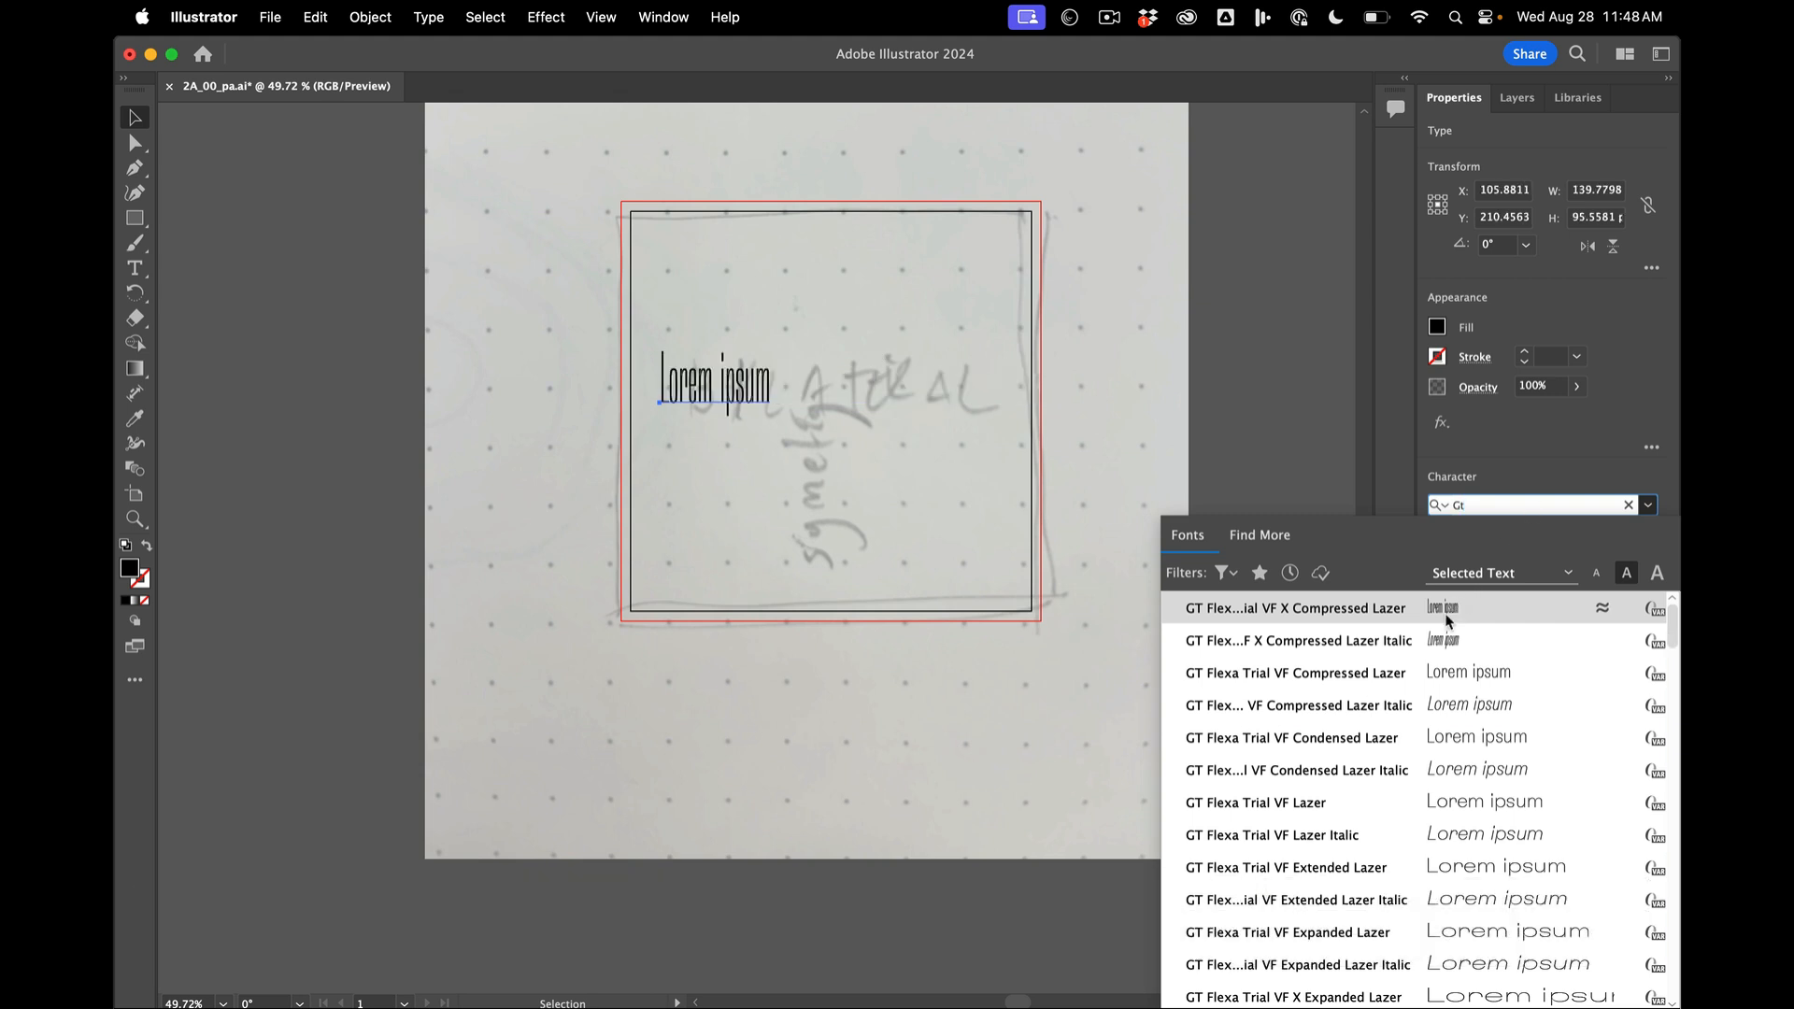
pyautogui.click(1445, 609)
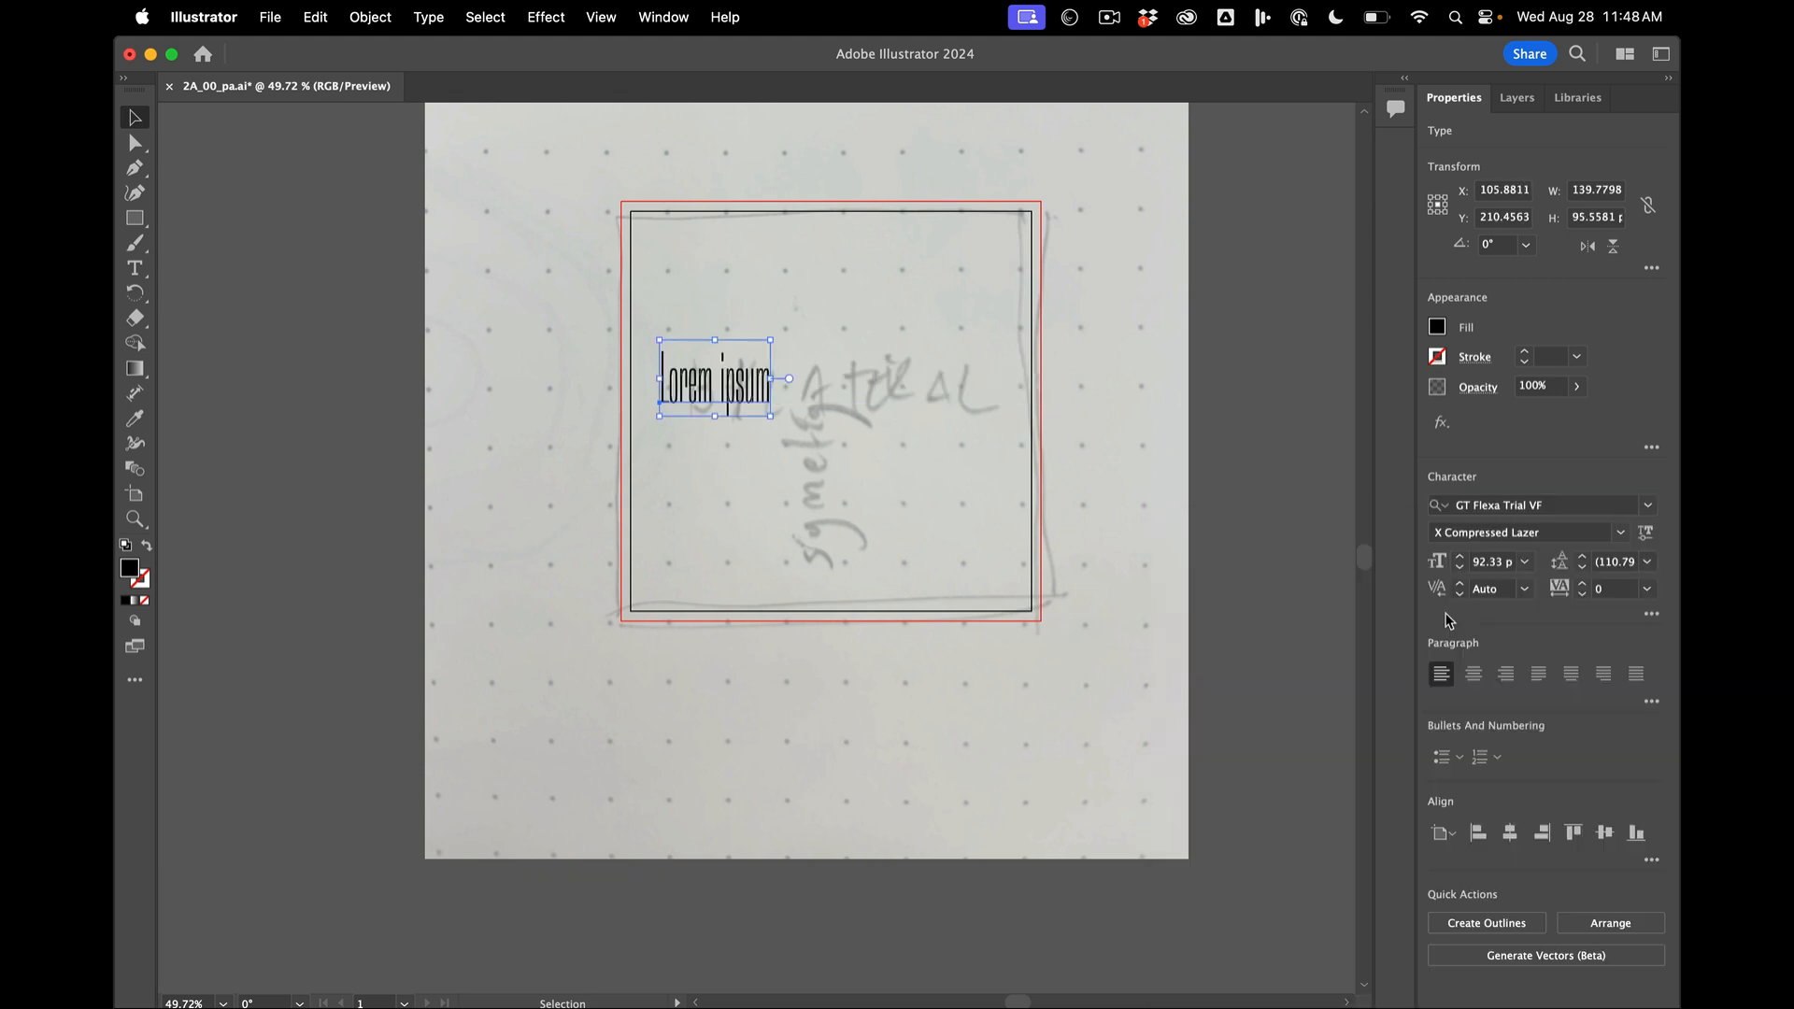
# - Deselect and reselect the Lorem ipsum text to compare the properties offered in each state
pyautogui.click(1287, 532)
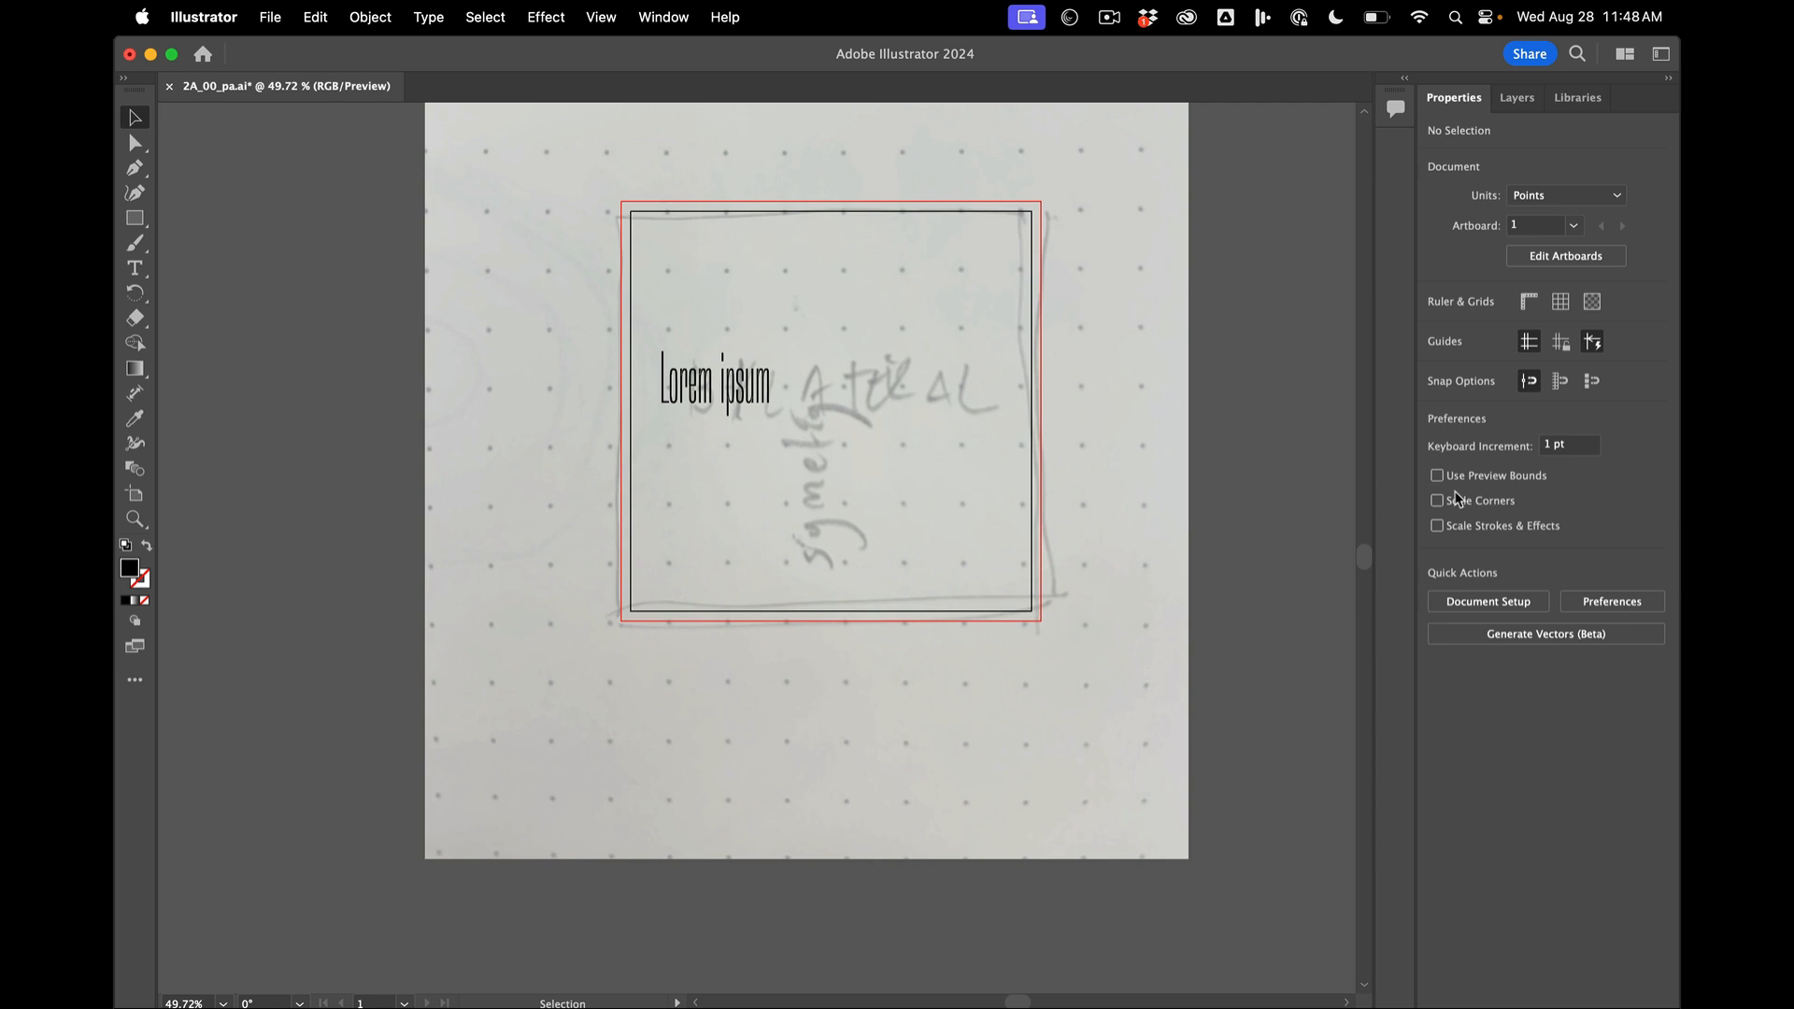
pyautogui.click(721, 400)
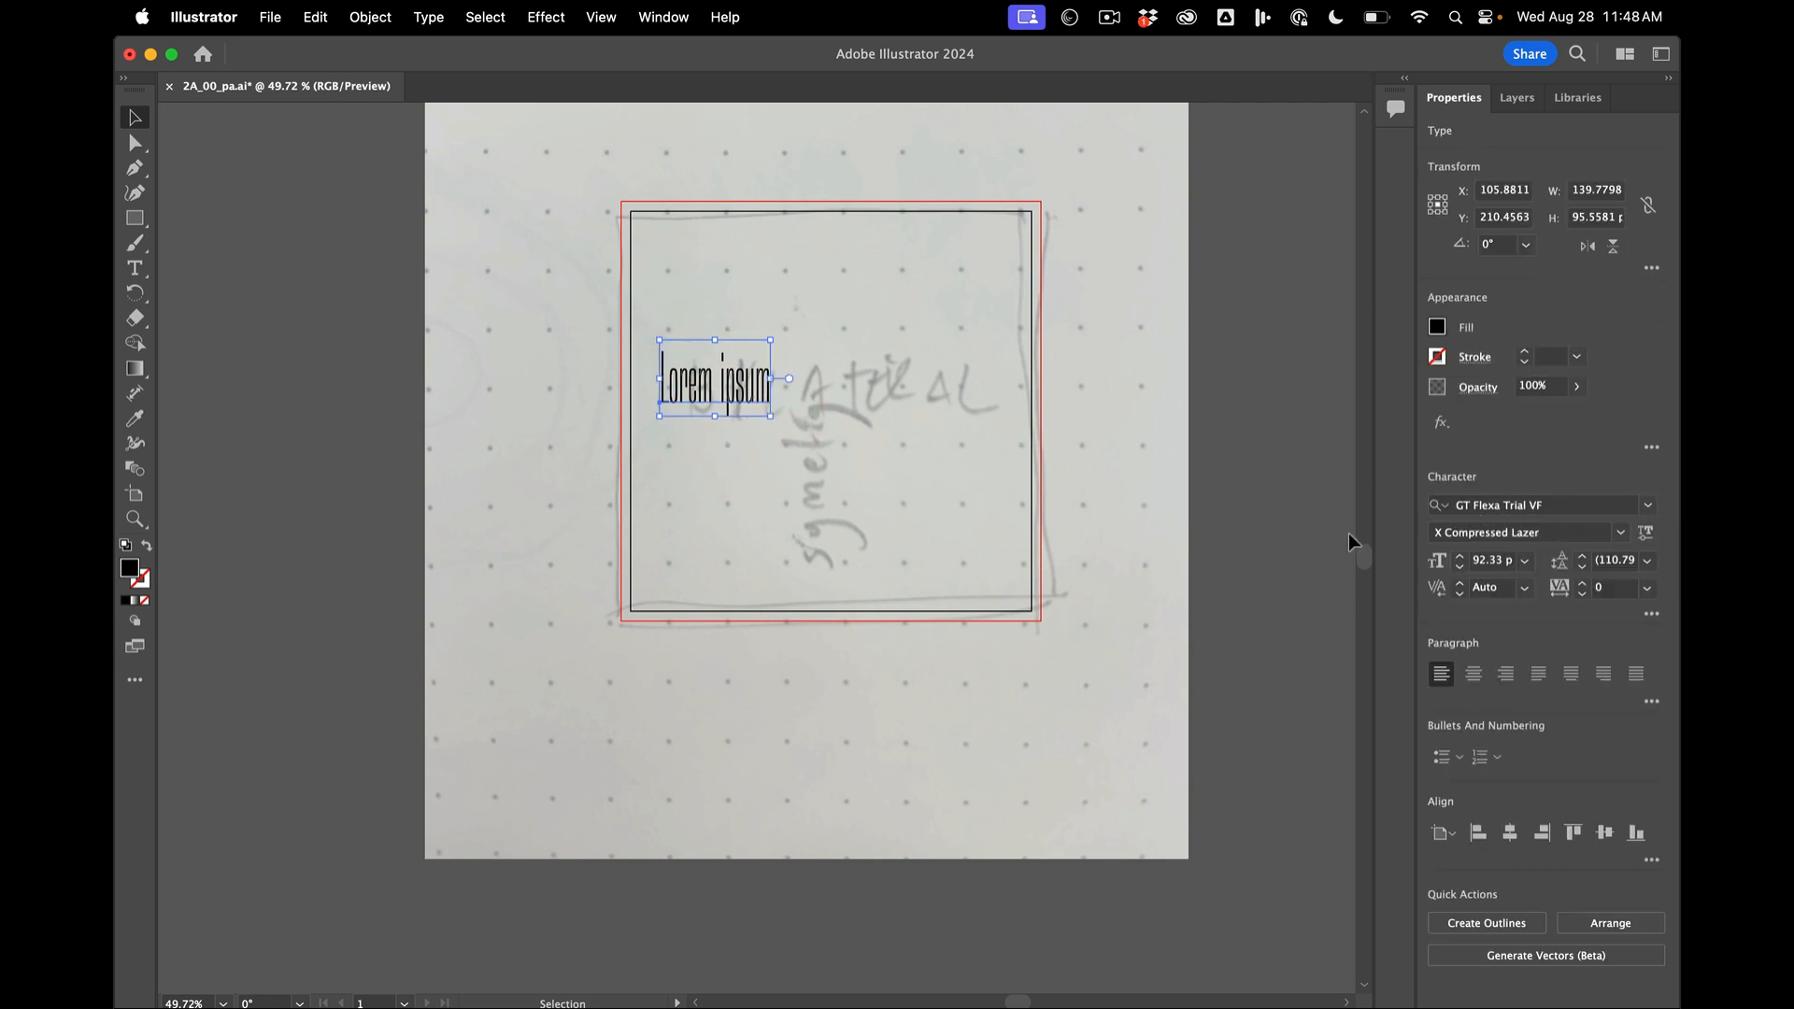
pyautogui.click(1325, 537)
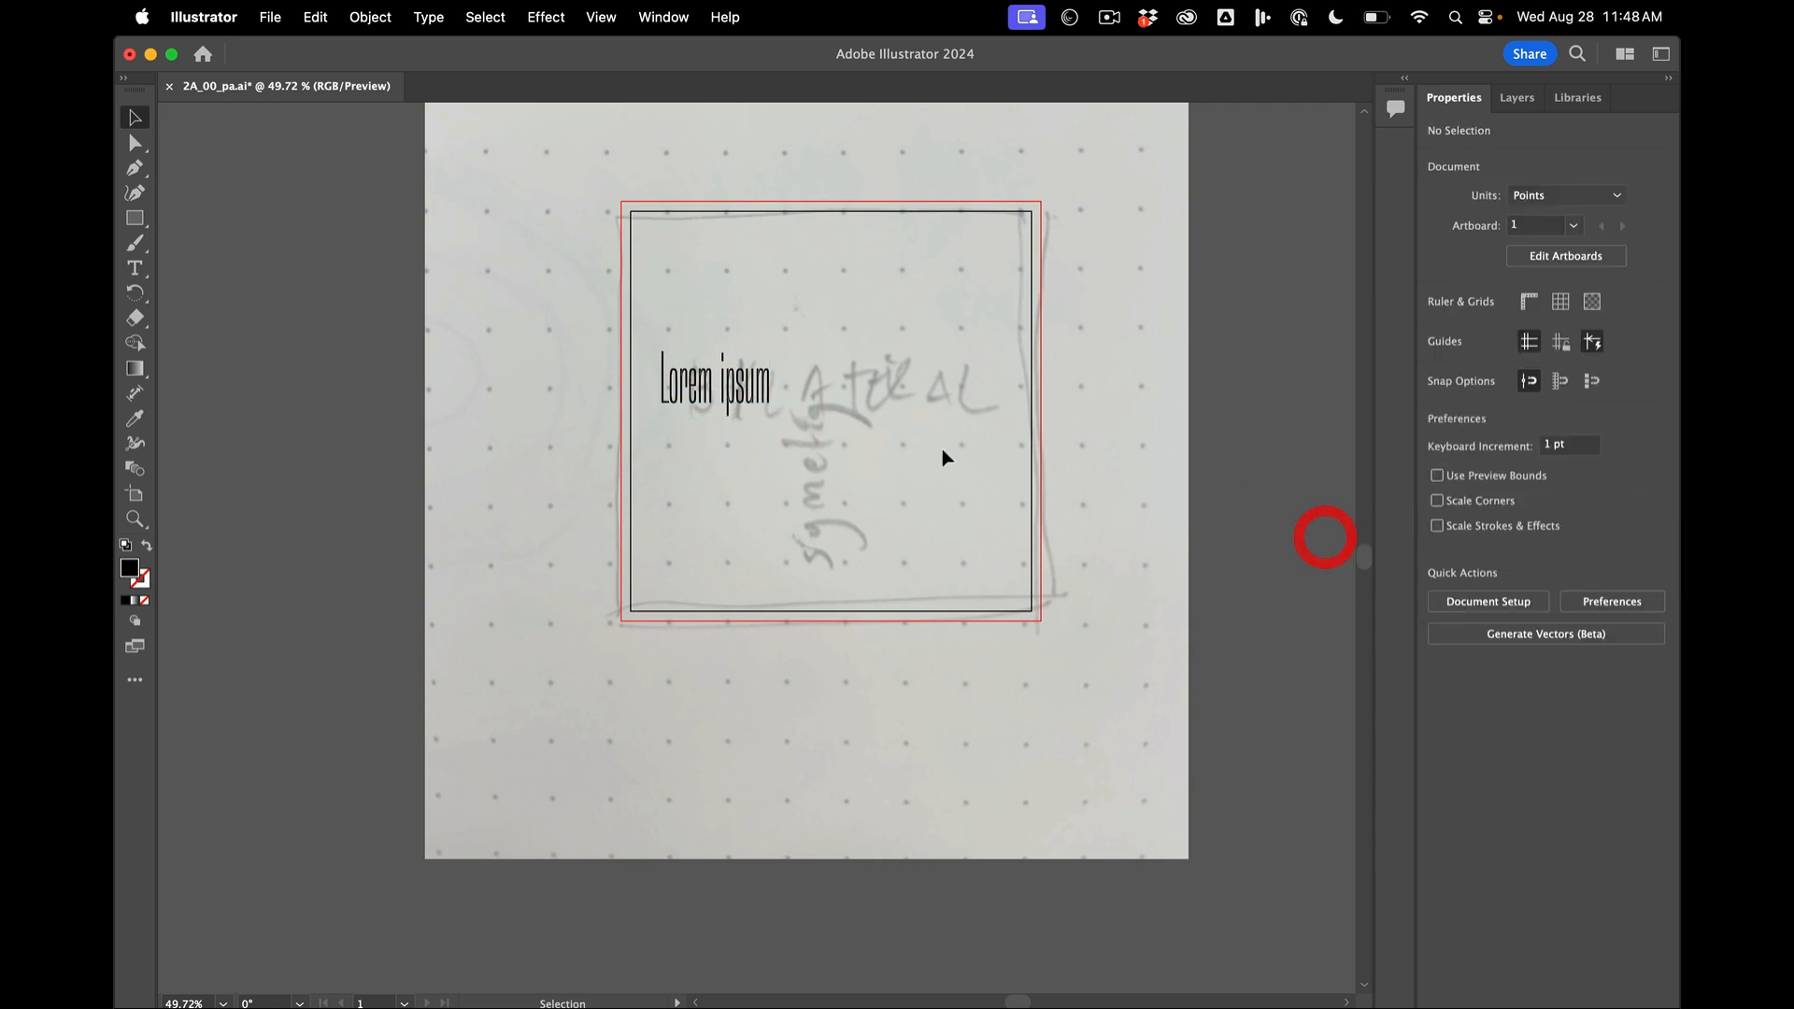
pyautogui.click(762, 396)
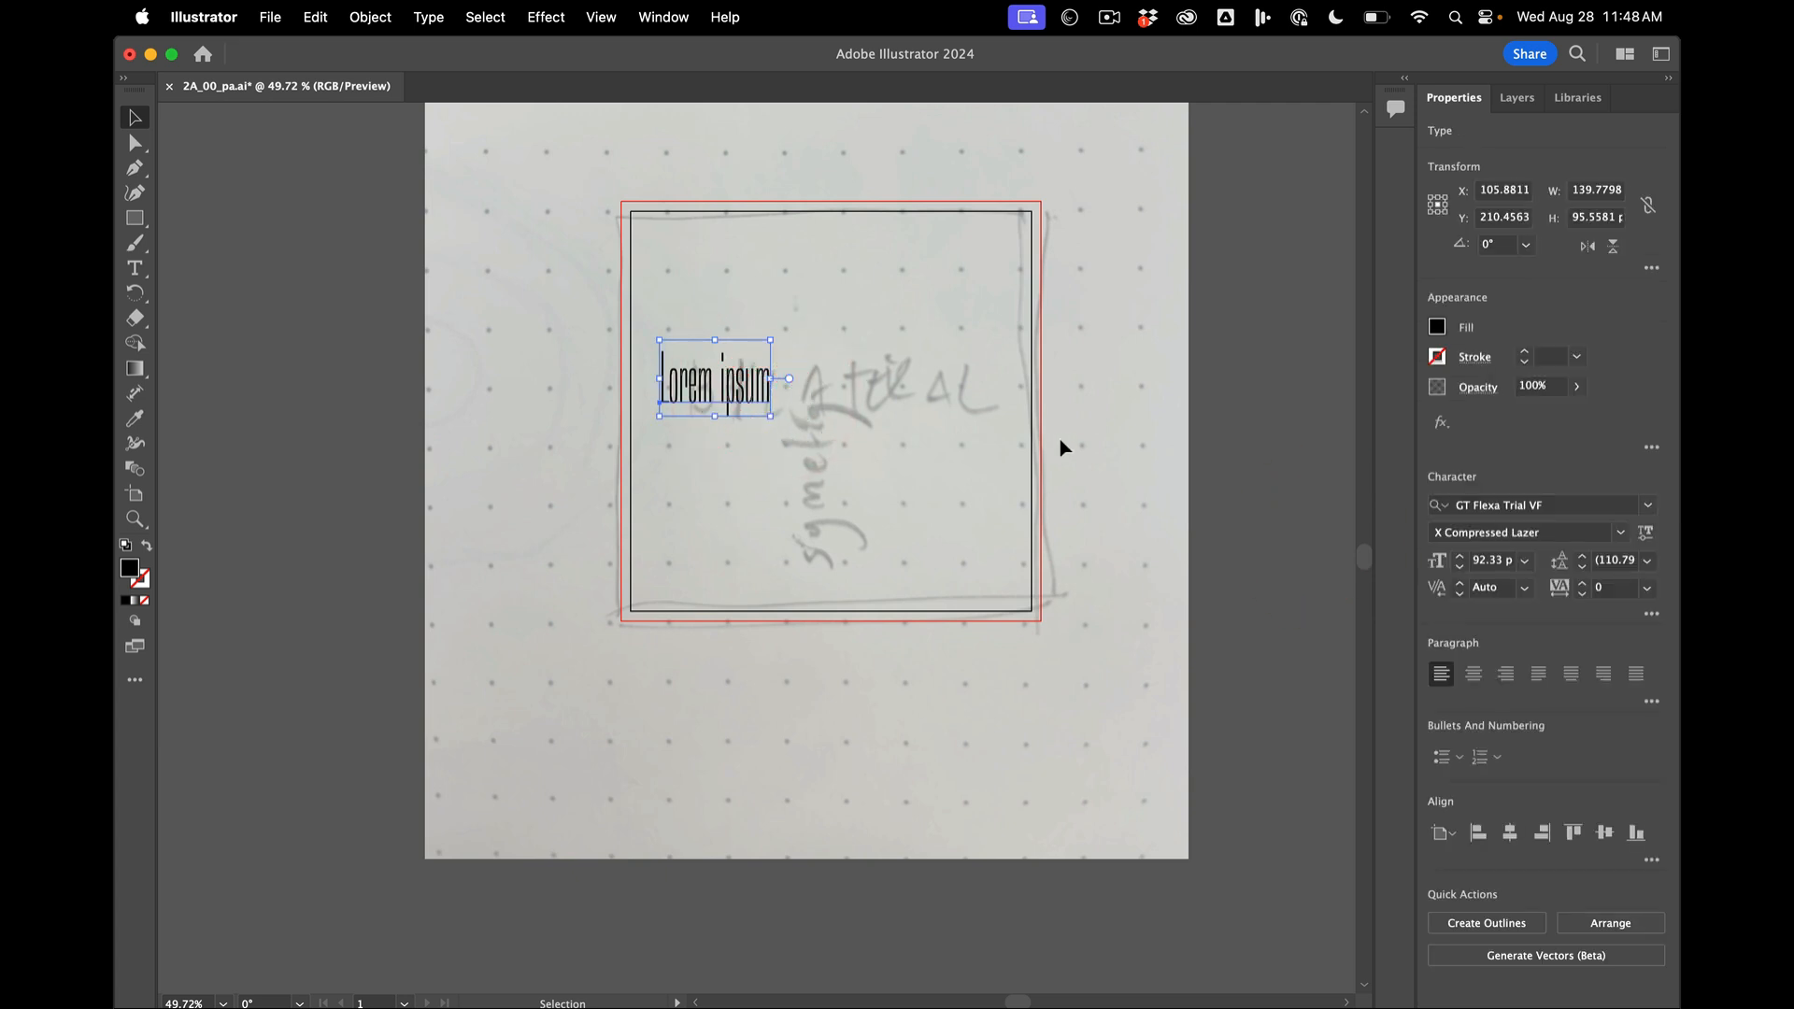
# - Duplicate the Lorem ipsum text and place the copy below and to the right, over the sketched vertical word
pyautogui.click(1129, 441)
pyautogui.click(728, 378)
pyautogui.moveTo(747, 397); pyautogui.dragTo(857, 528)
pyautogui.doubleClick(720, 383)
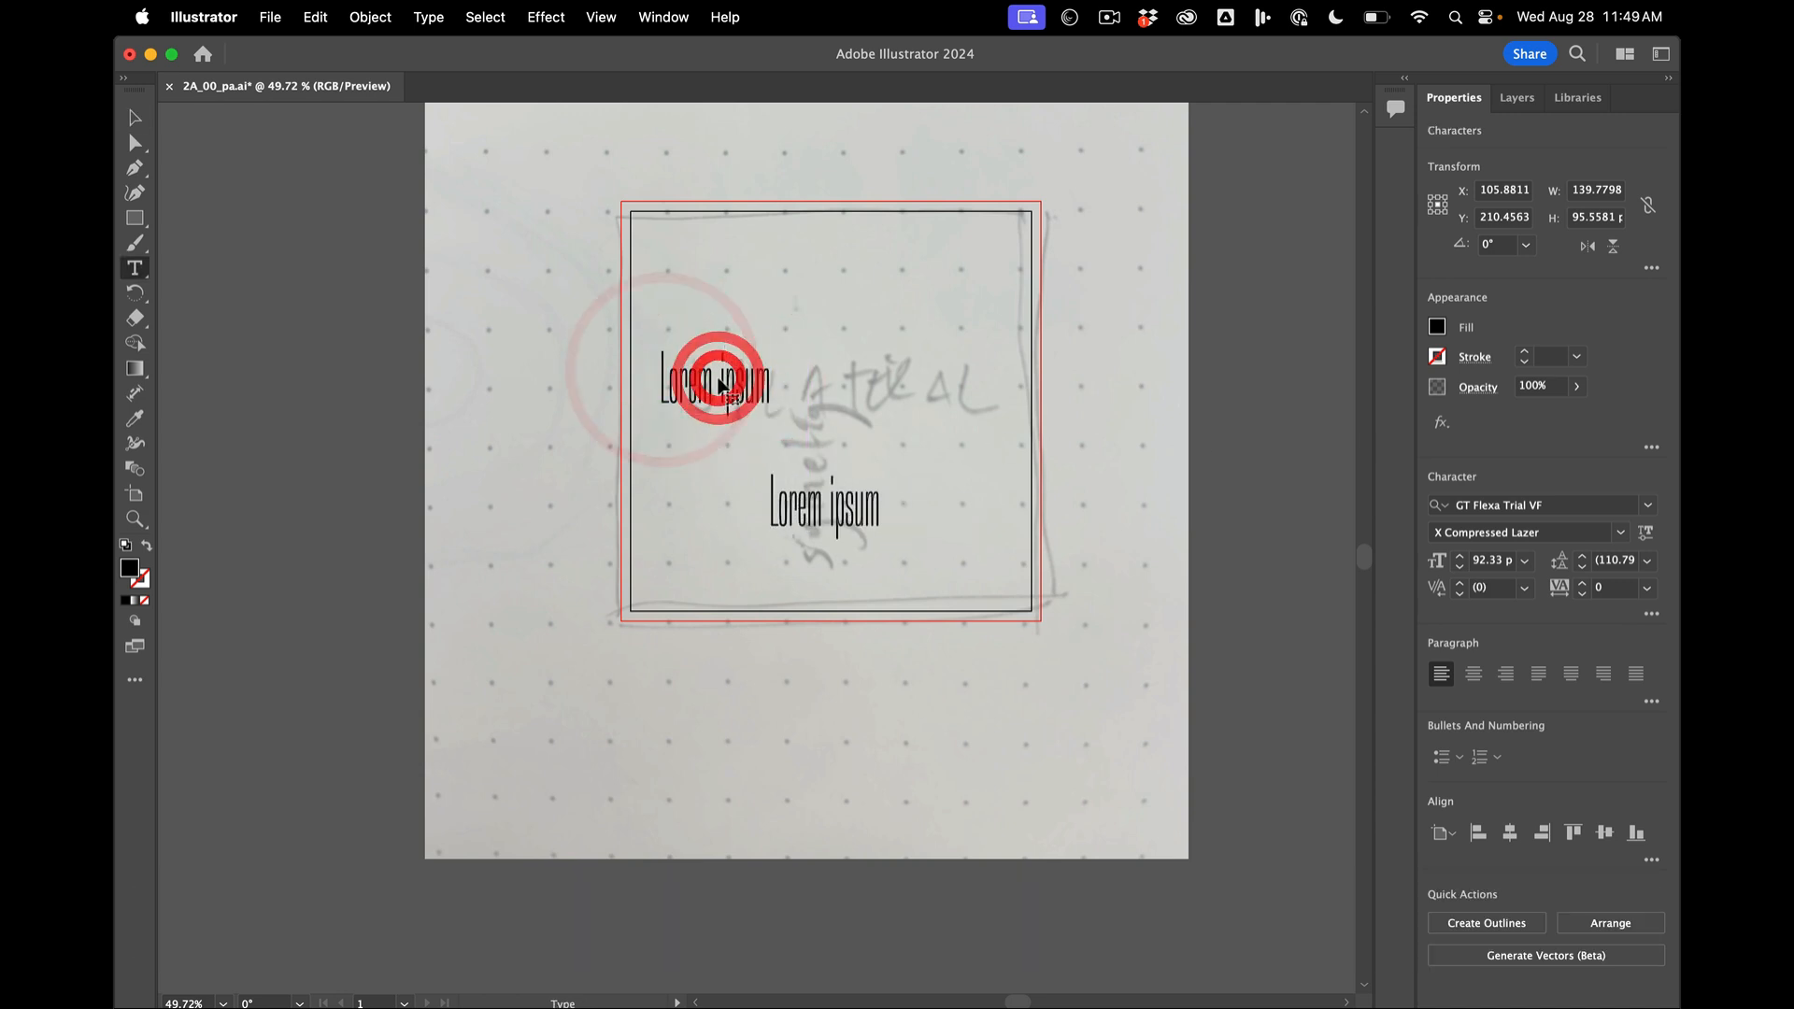
pyautogui.click(714, 380)
pyautogui.moveTo(775, 376); pyautogui.dragTo(661, 364)
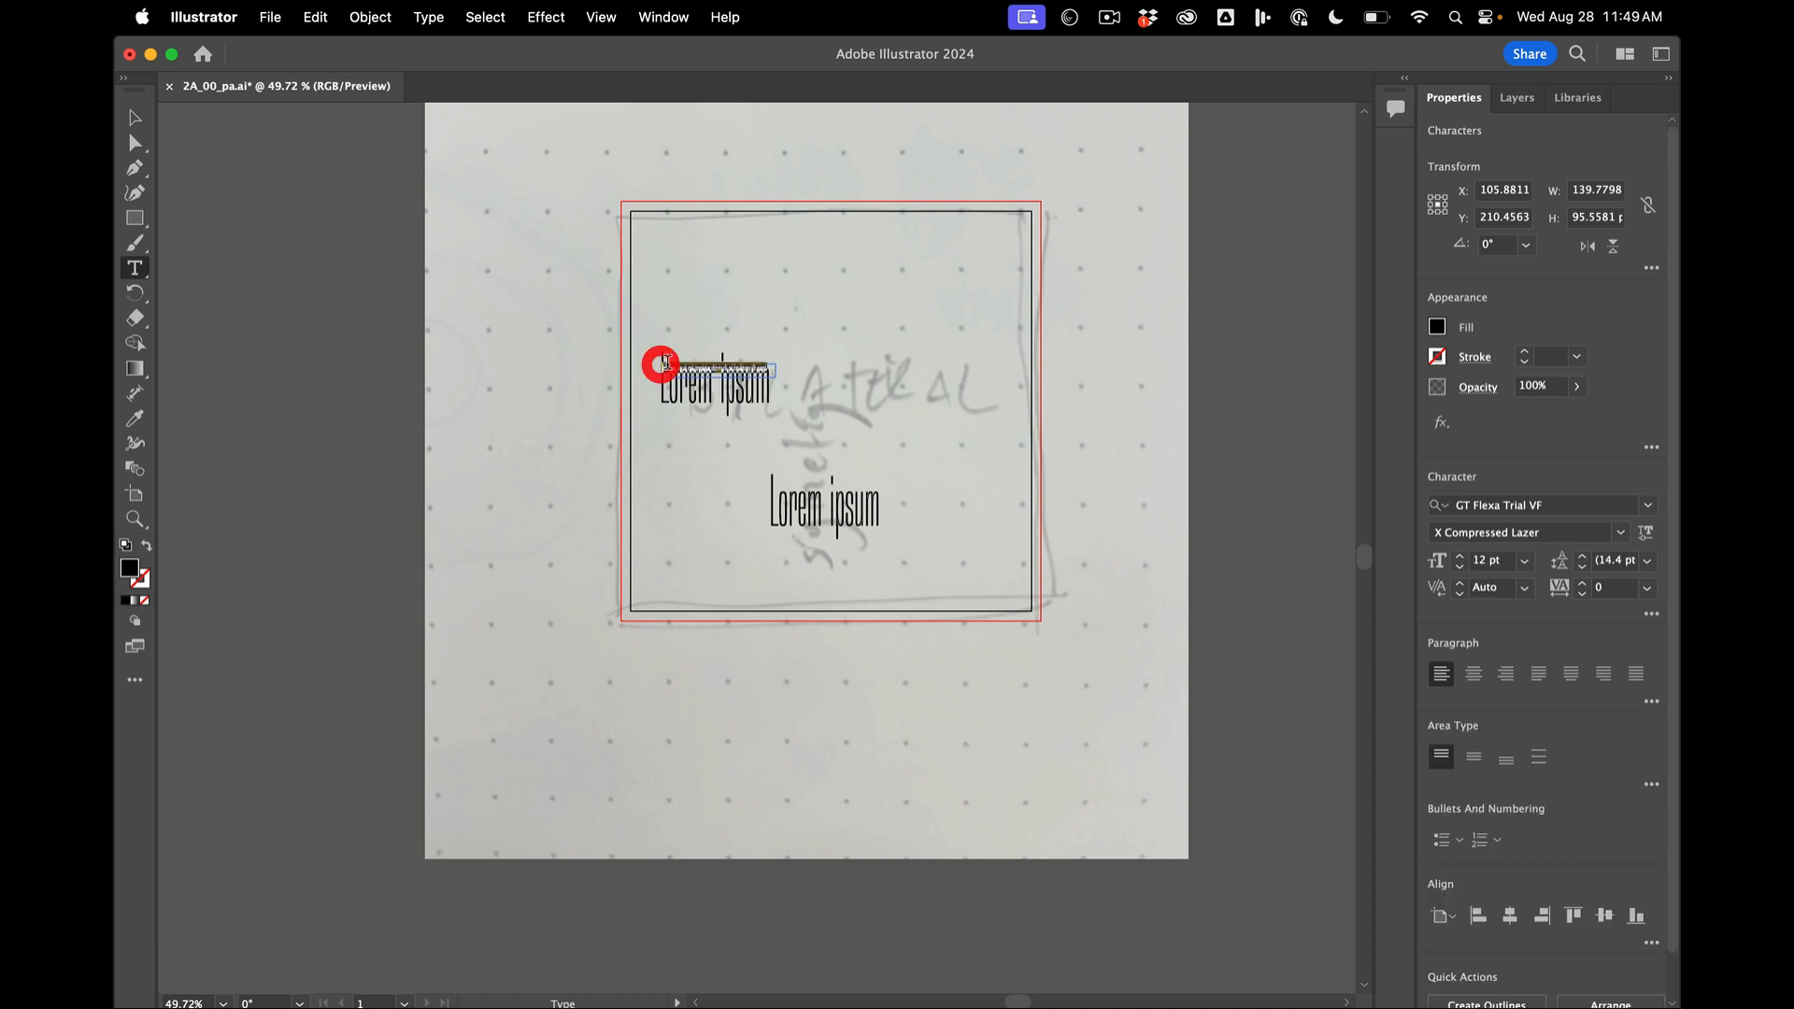
pyautogui.press('super+z')
# - Replace the upper Lorem ipsum text with BILATERAL in capitals
pyautogui.doubleClick(702, 374)
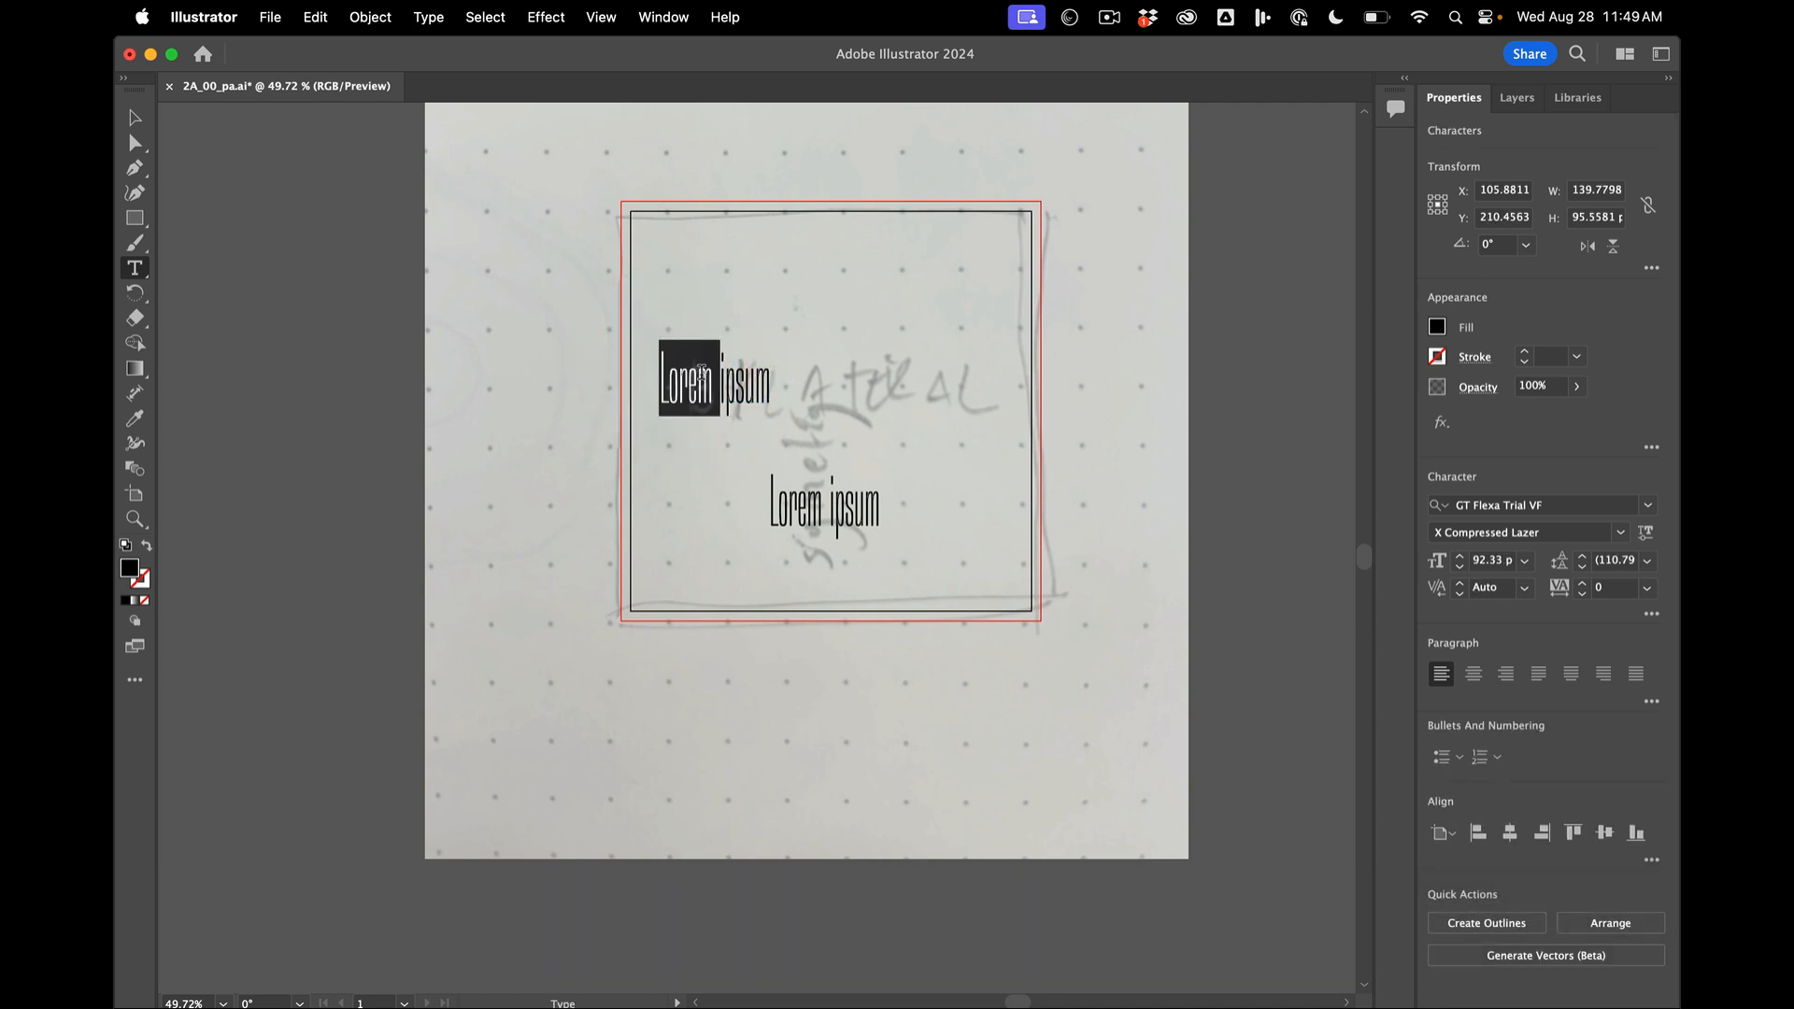
pyautogui.press('super+a')
pyautogui.press('shift+super+a')
pyautogui.write('BILATERAL')
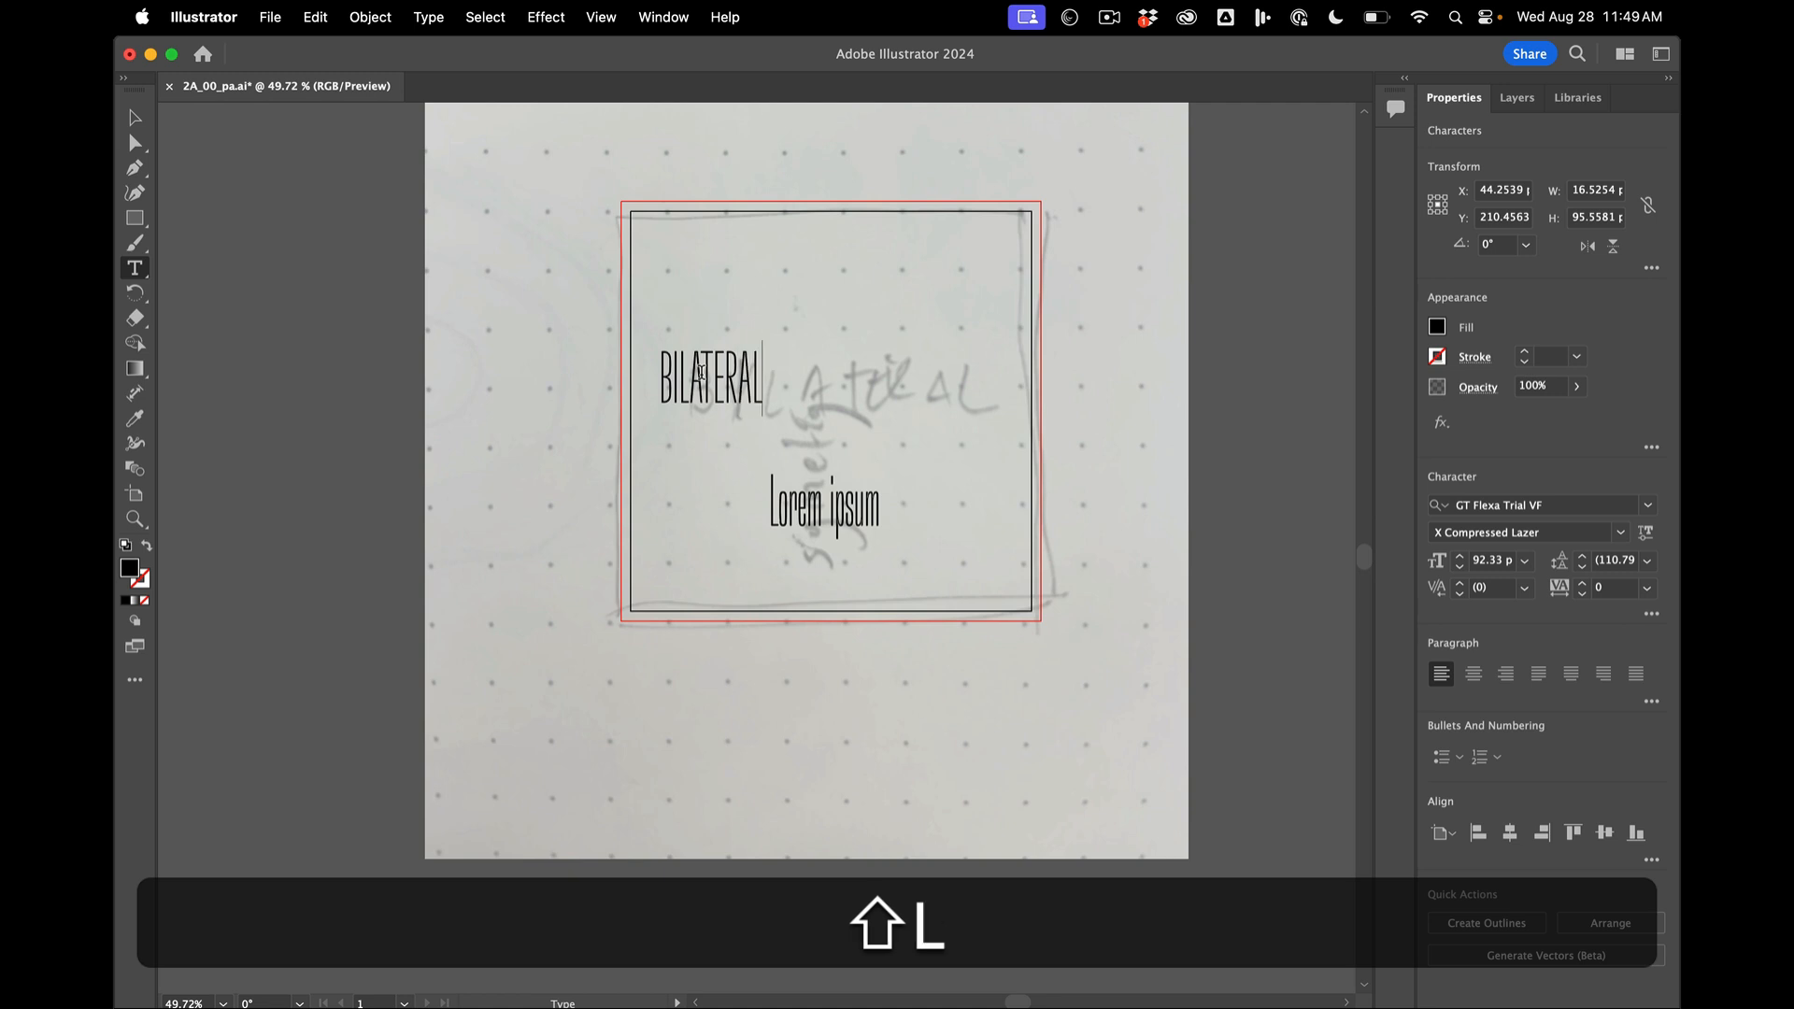
# - Replace the lower Lorem ipsum copy with the lowercase word symmetry
pyautogui.click(134, 117)
pyautogui.click(790, 499)
pyautogui.doubleClick(791, 500)
pyautogui.moveTo(770, 511); pyautogui.dragTo(992, 513)
pyautogui.write('symmet')
pyautogui.press('BackSpace')
pyautogui.write('ry')
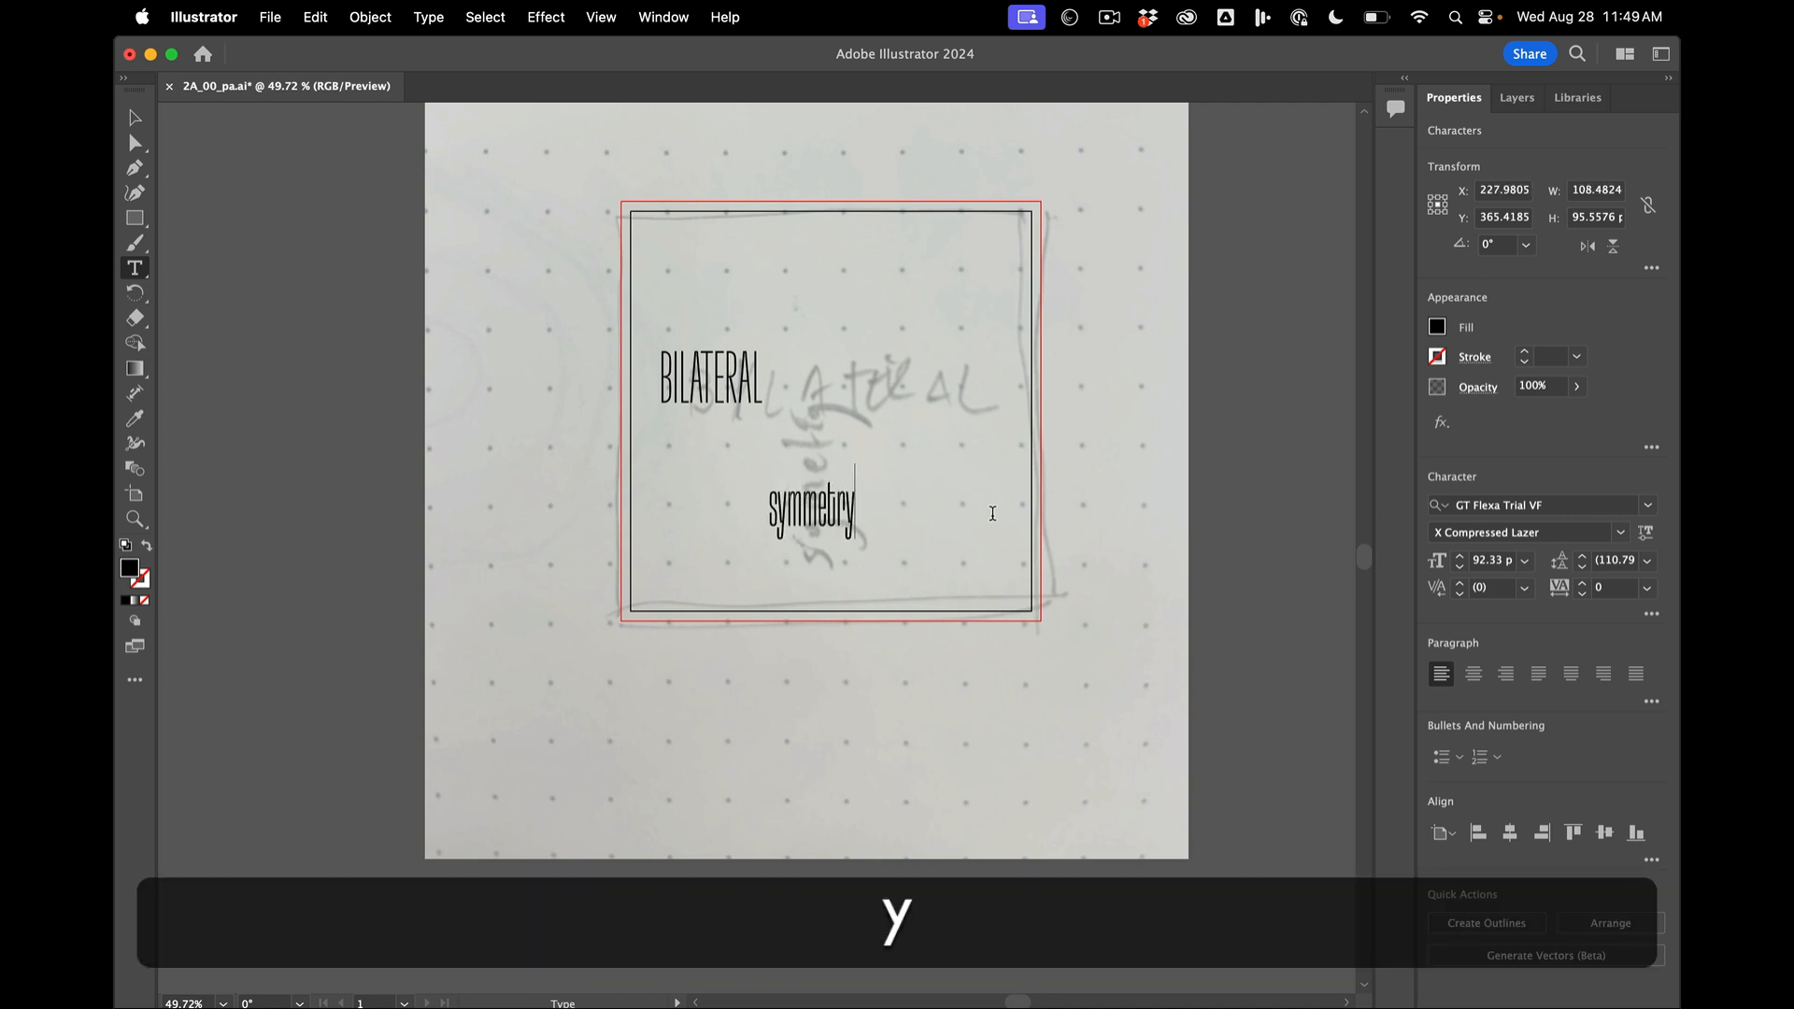
# - Retype the BILATERAL text as the lowercase word bilateral
pyautogui.click(134, 117)
pyautogui.click(722, 381)
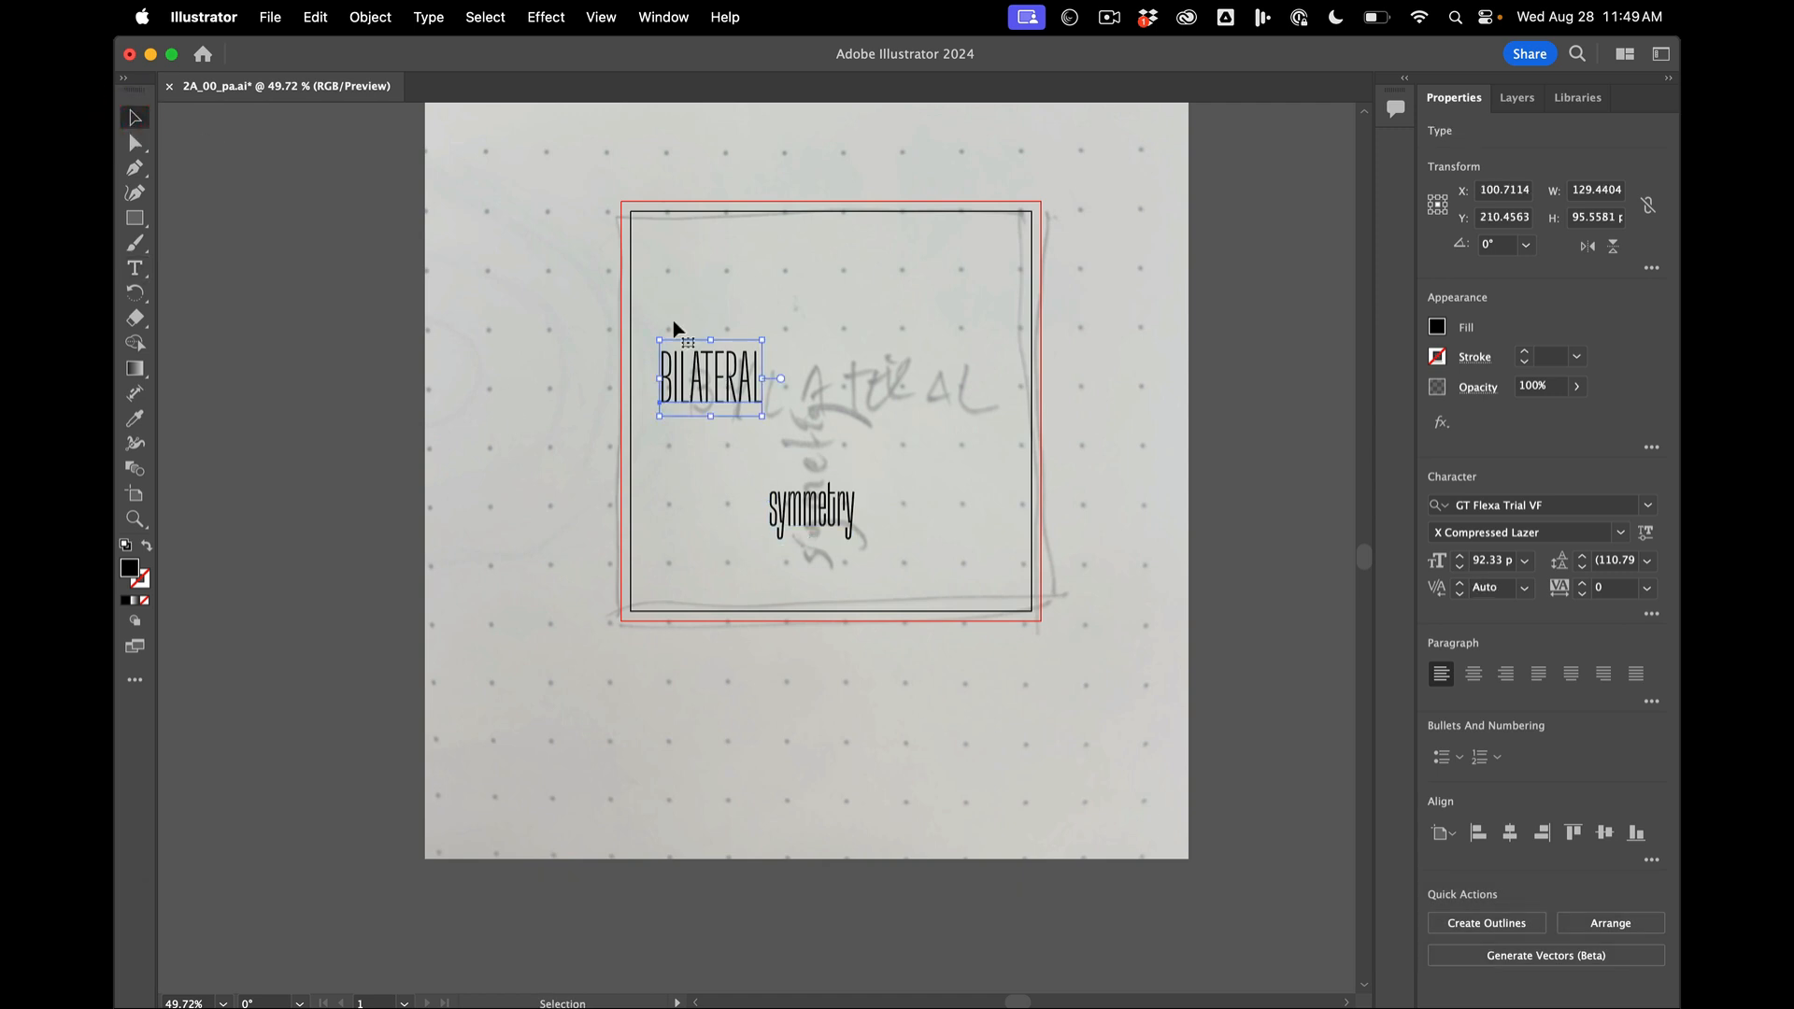
pyautogui.doubleClick(725, 378)
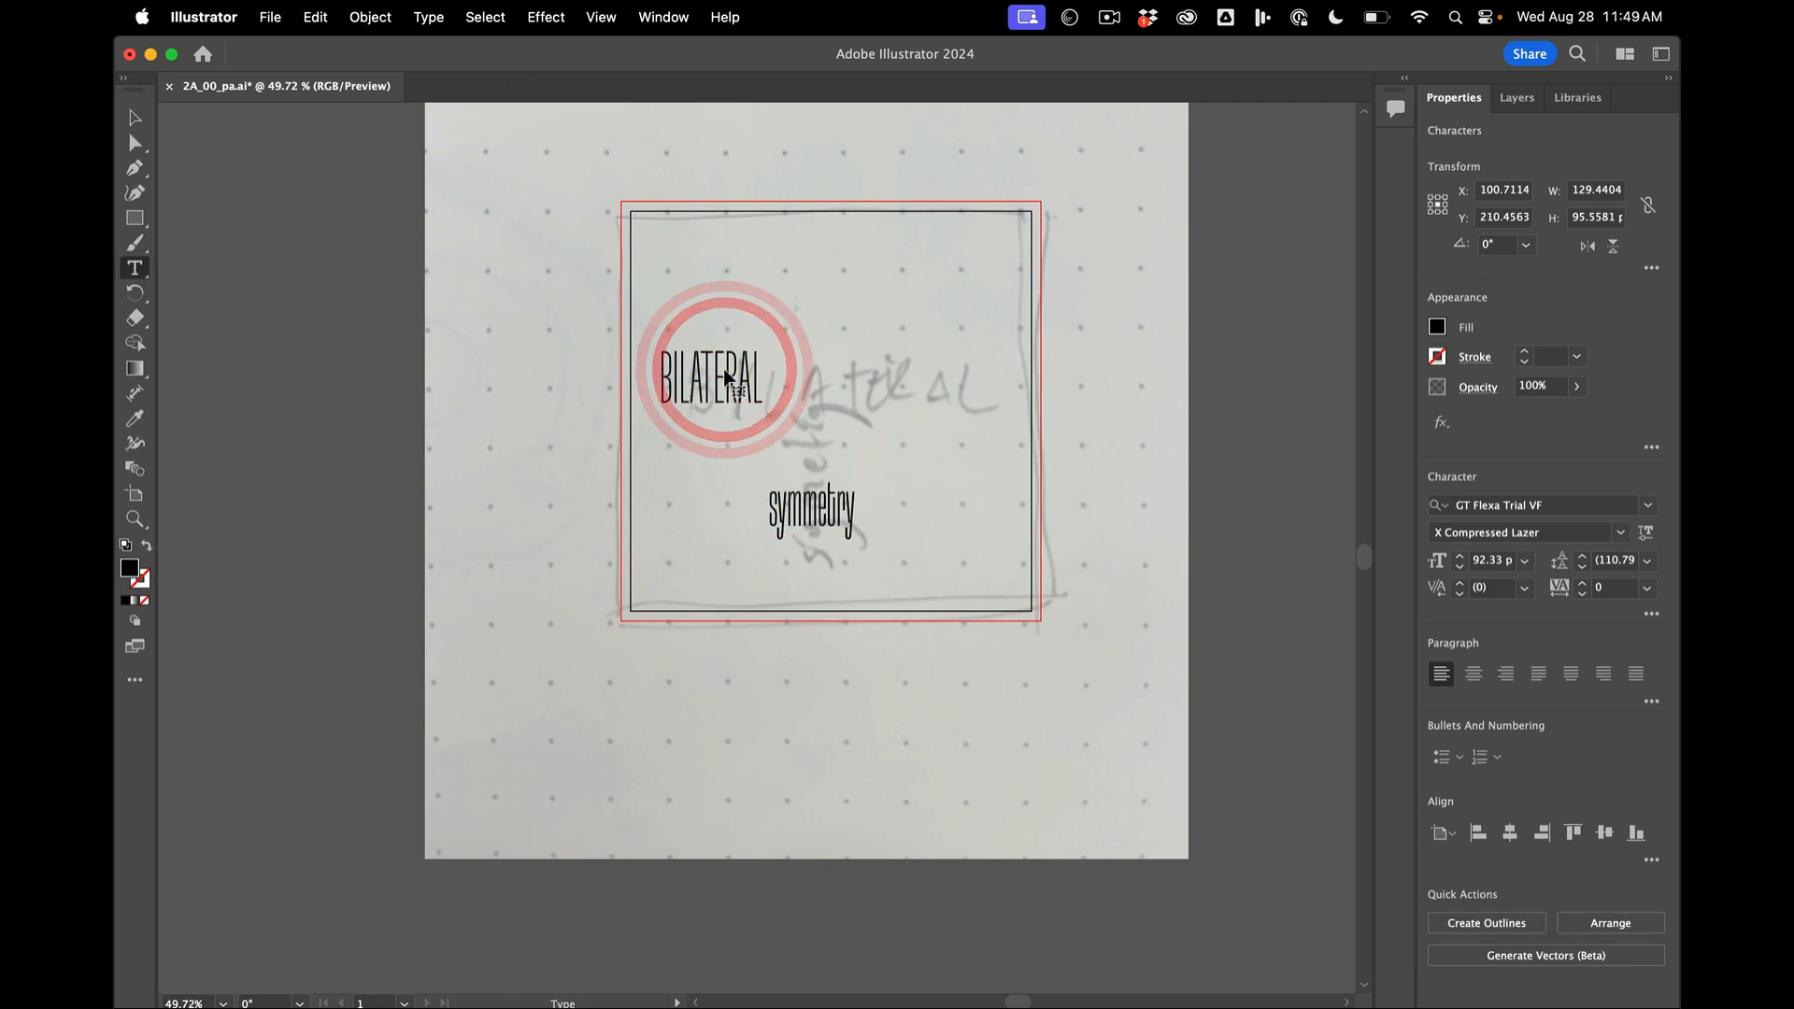
pyautogui.doubleClick(717, 371)
pyautogui.write('bilateral')
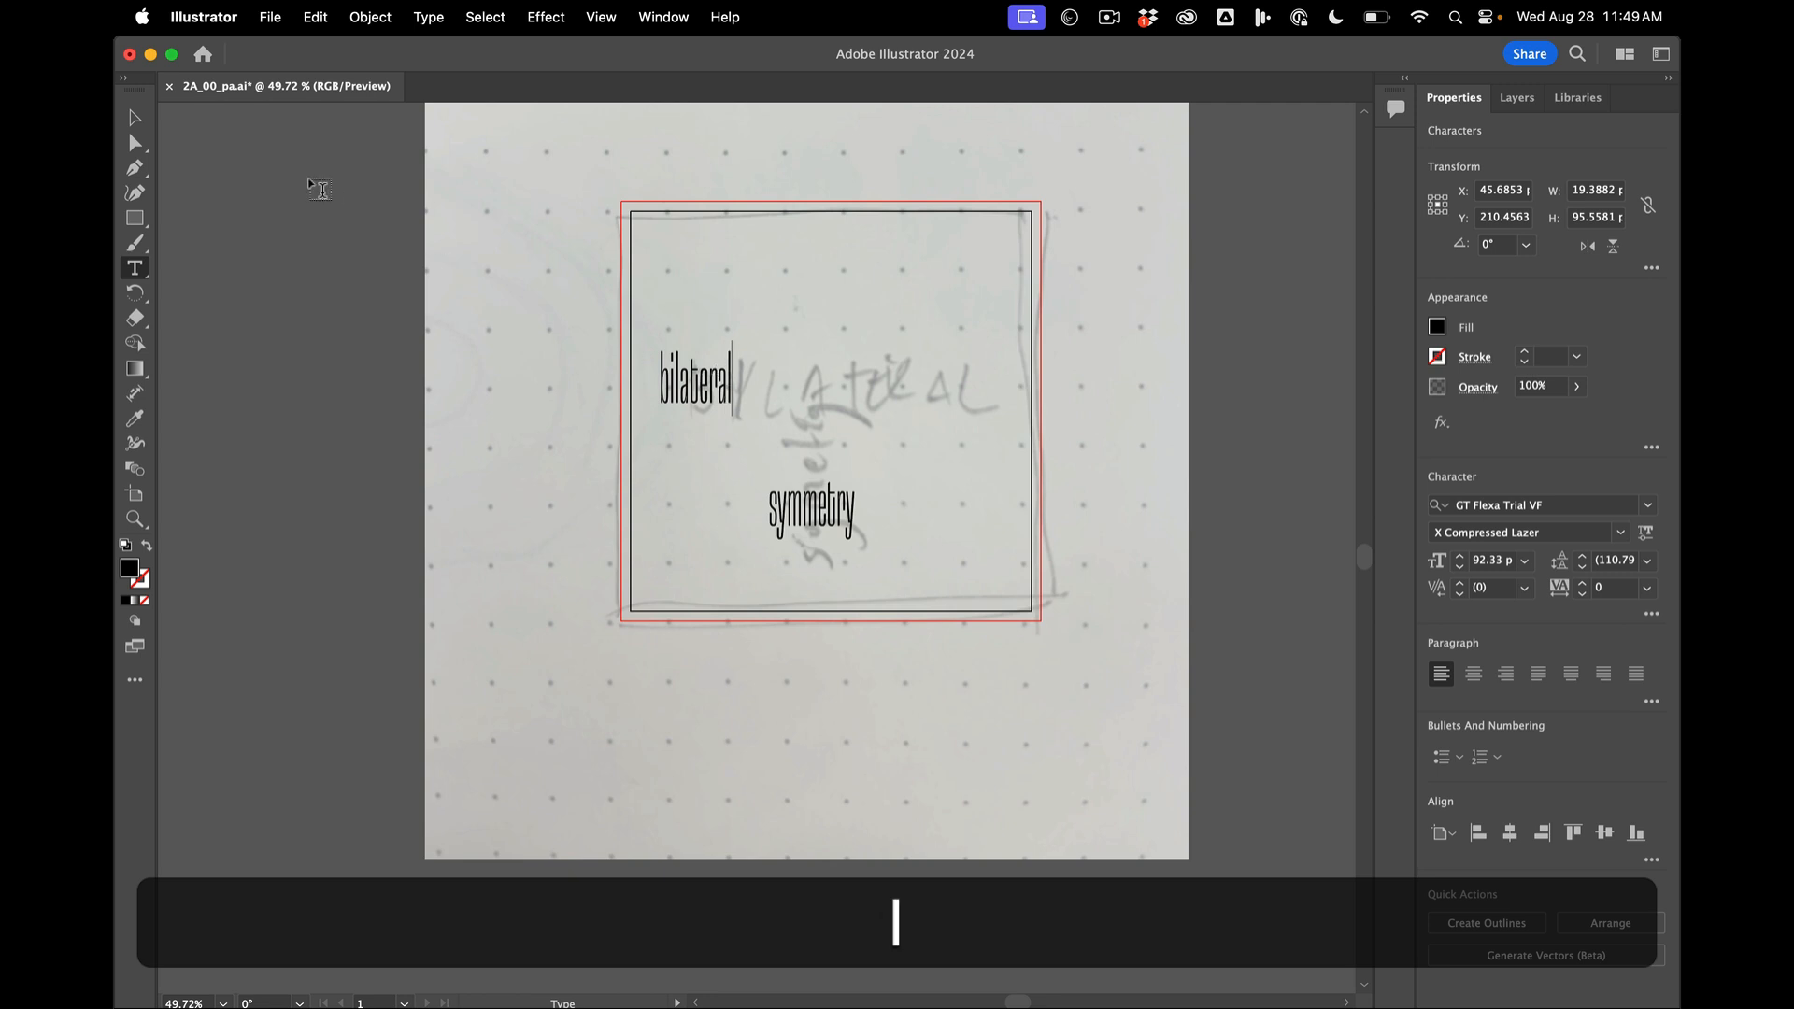
pyautogui.click(134, 117)
pyautogui.click(300, 267)
# - Convert the upper word bilateral to UPPERCASE with the Change Case command
pyautogui.click(677, 372)
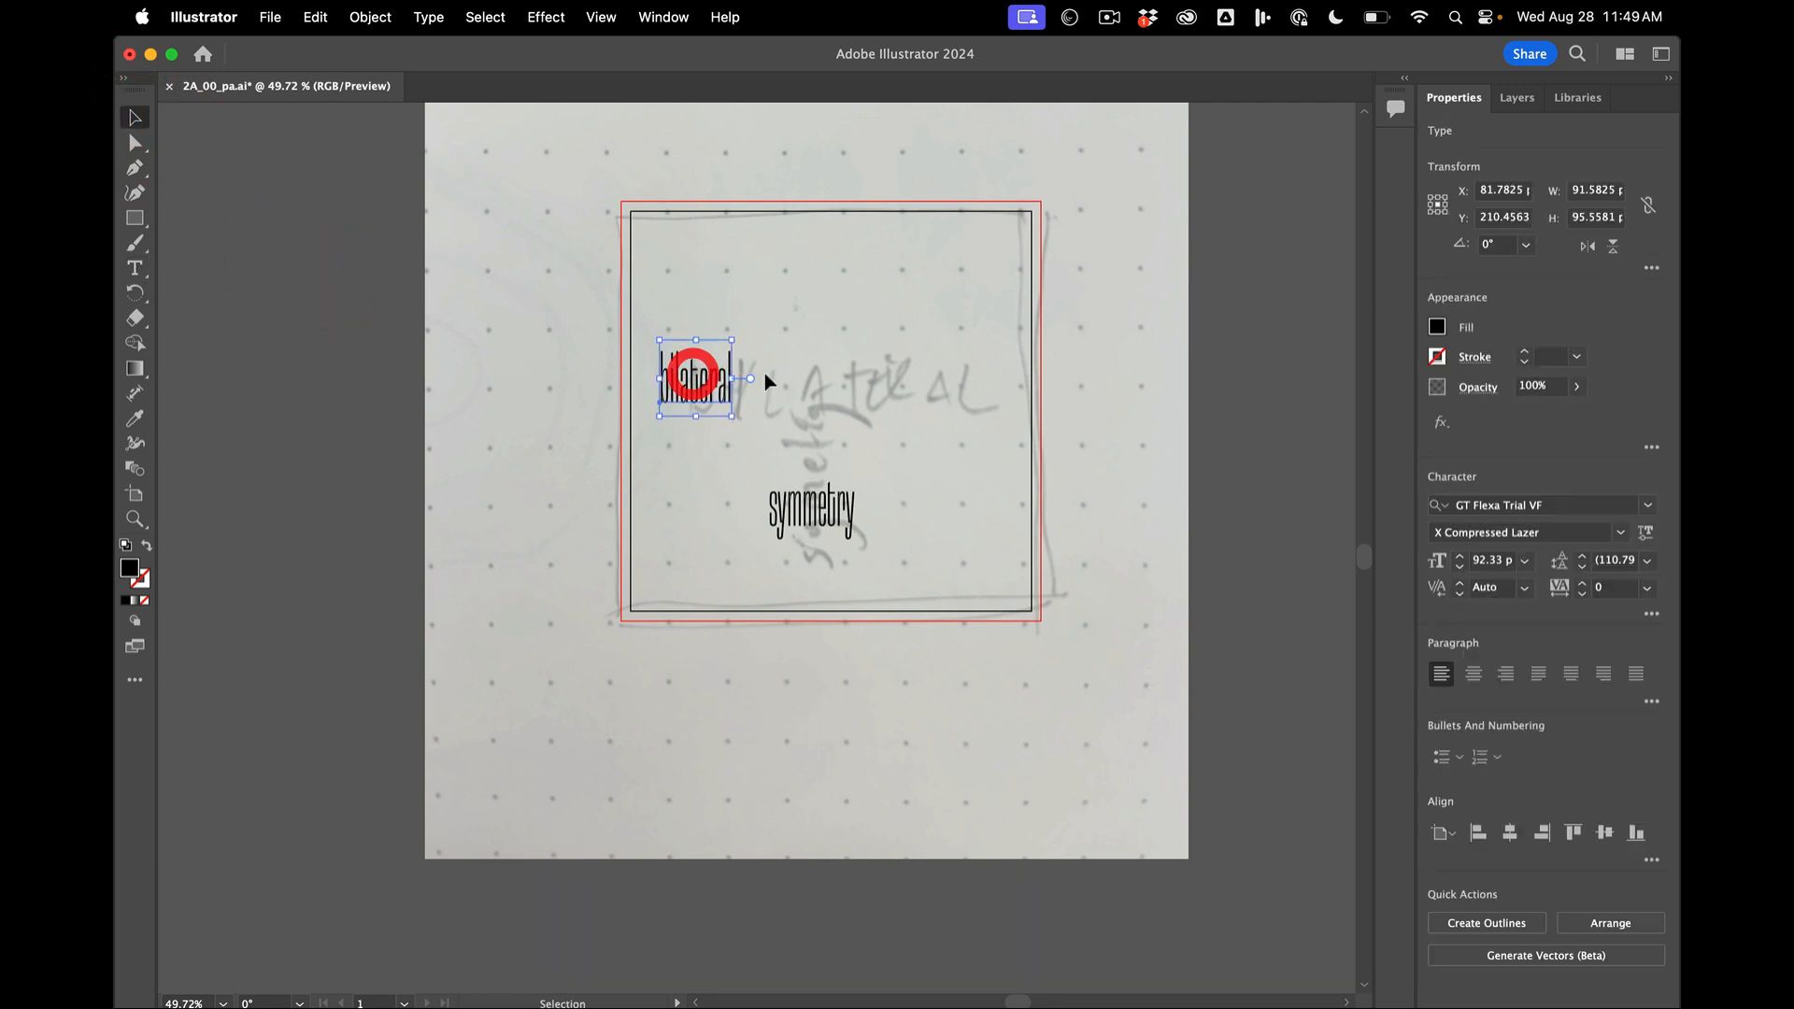
pyautogui.click(822, 516)
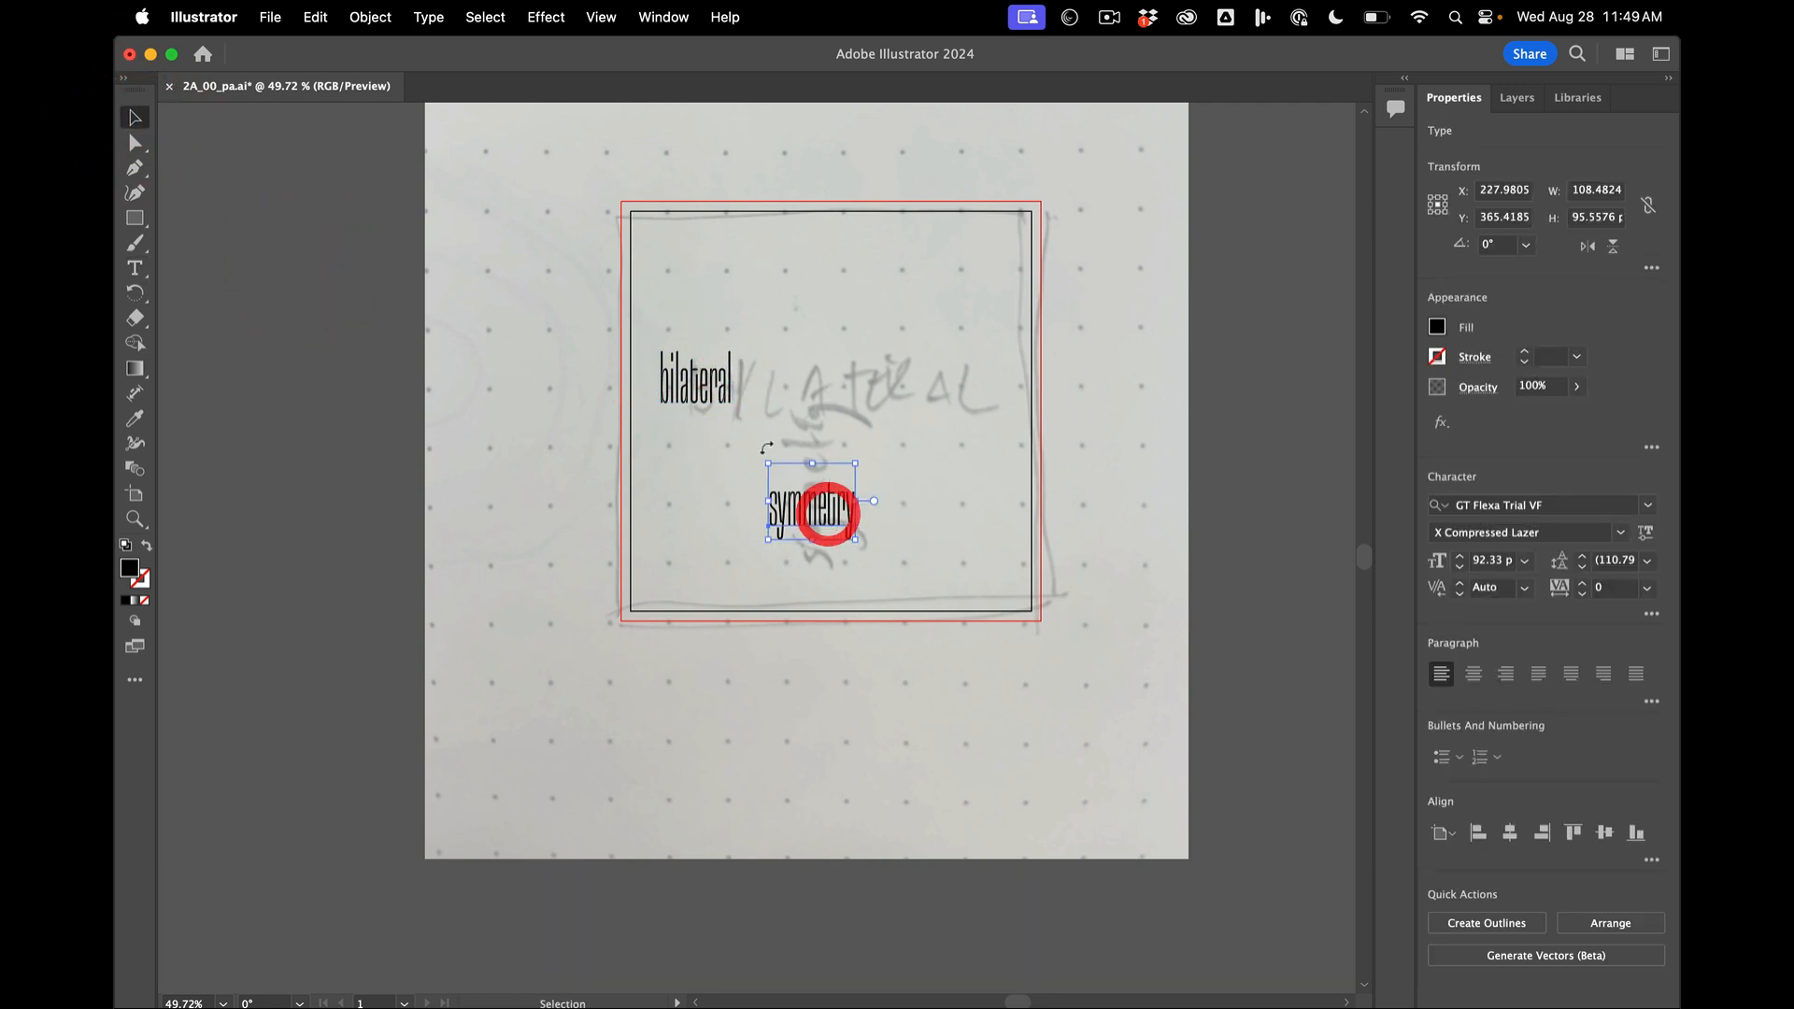
pyautogui.click(699, 385)
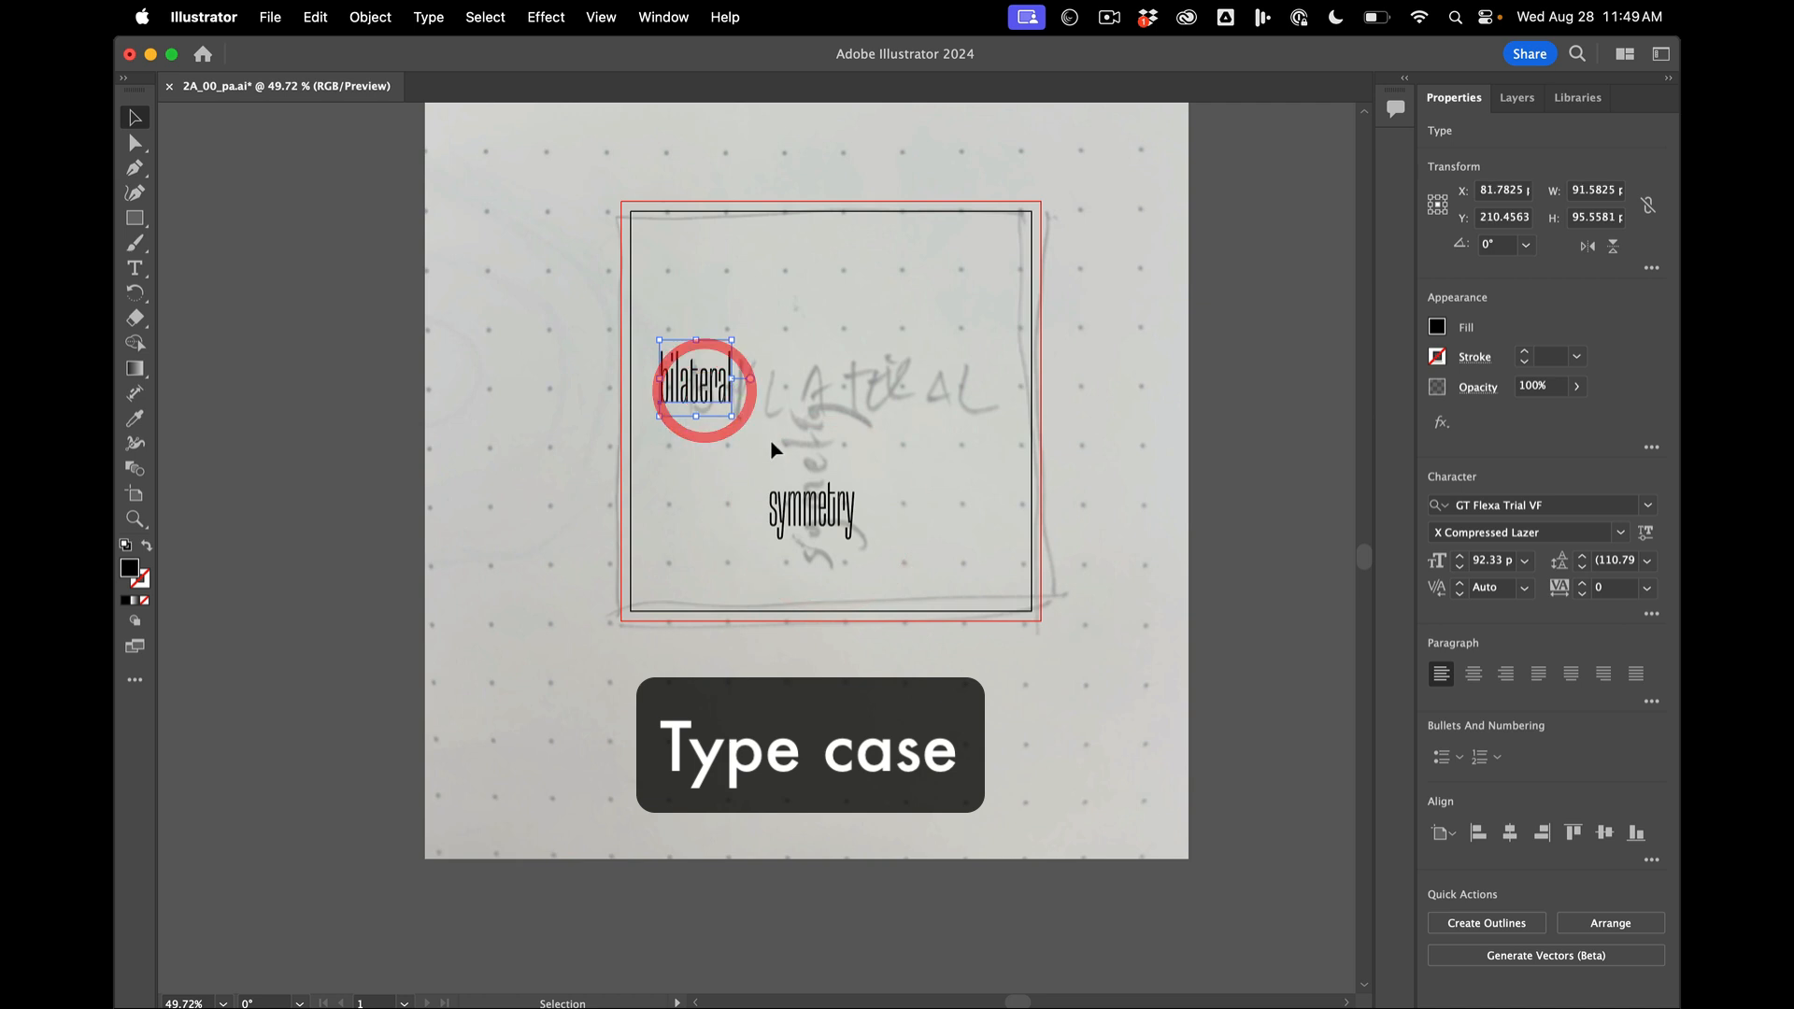
pyautogui.click(429, 17)
pyautogui.moveTo(566, 363)
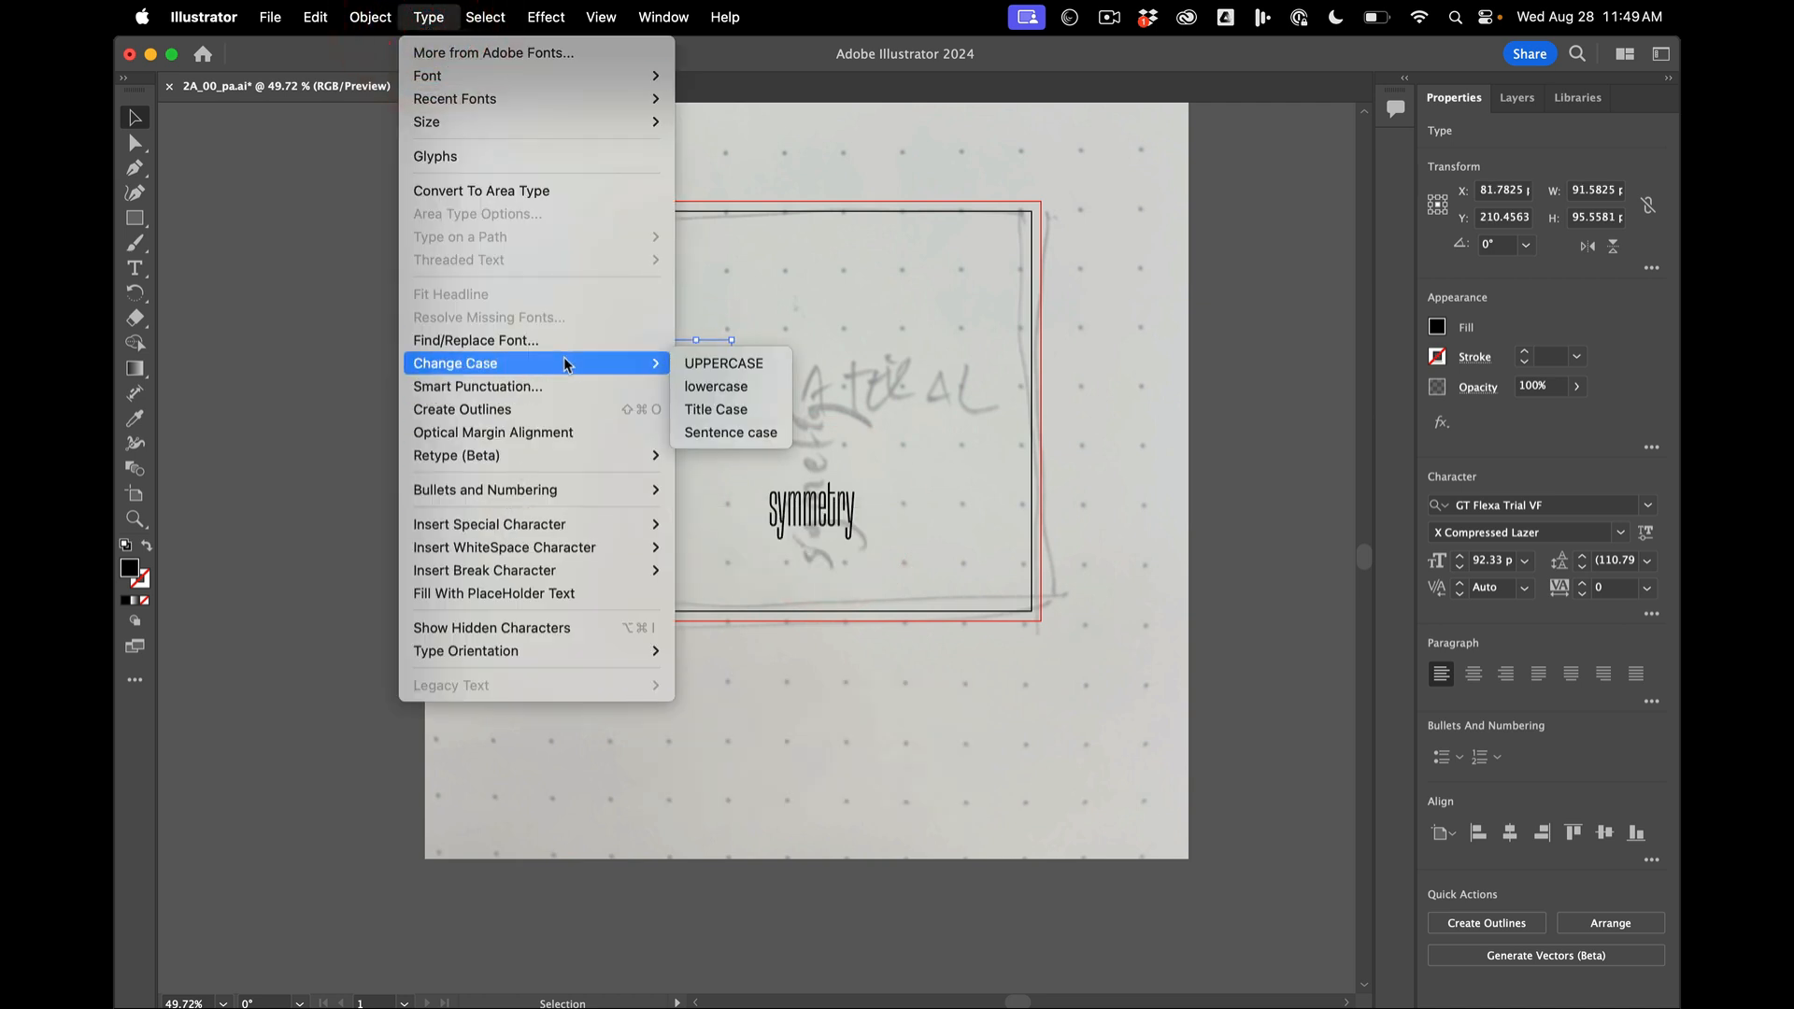
pyautogui.click(747, 364)
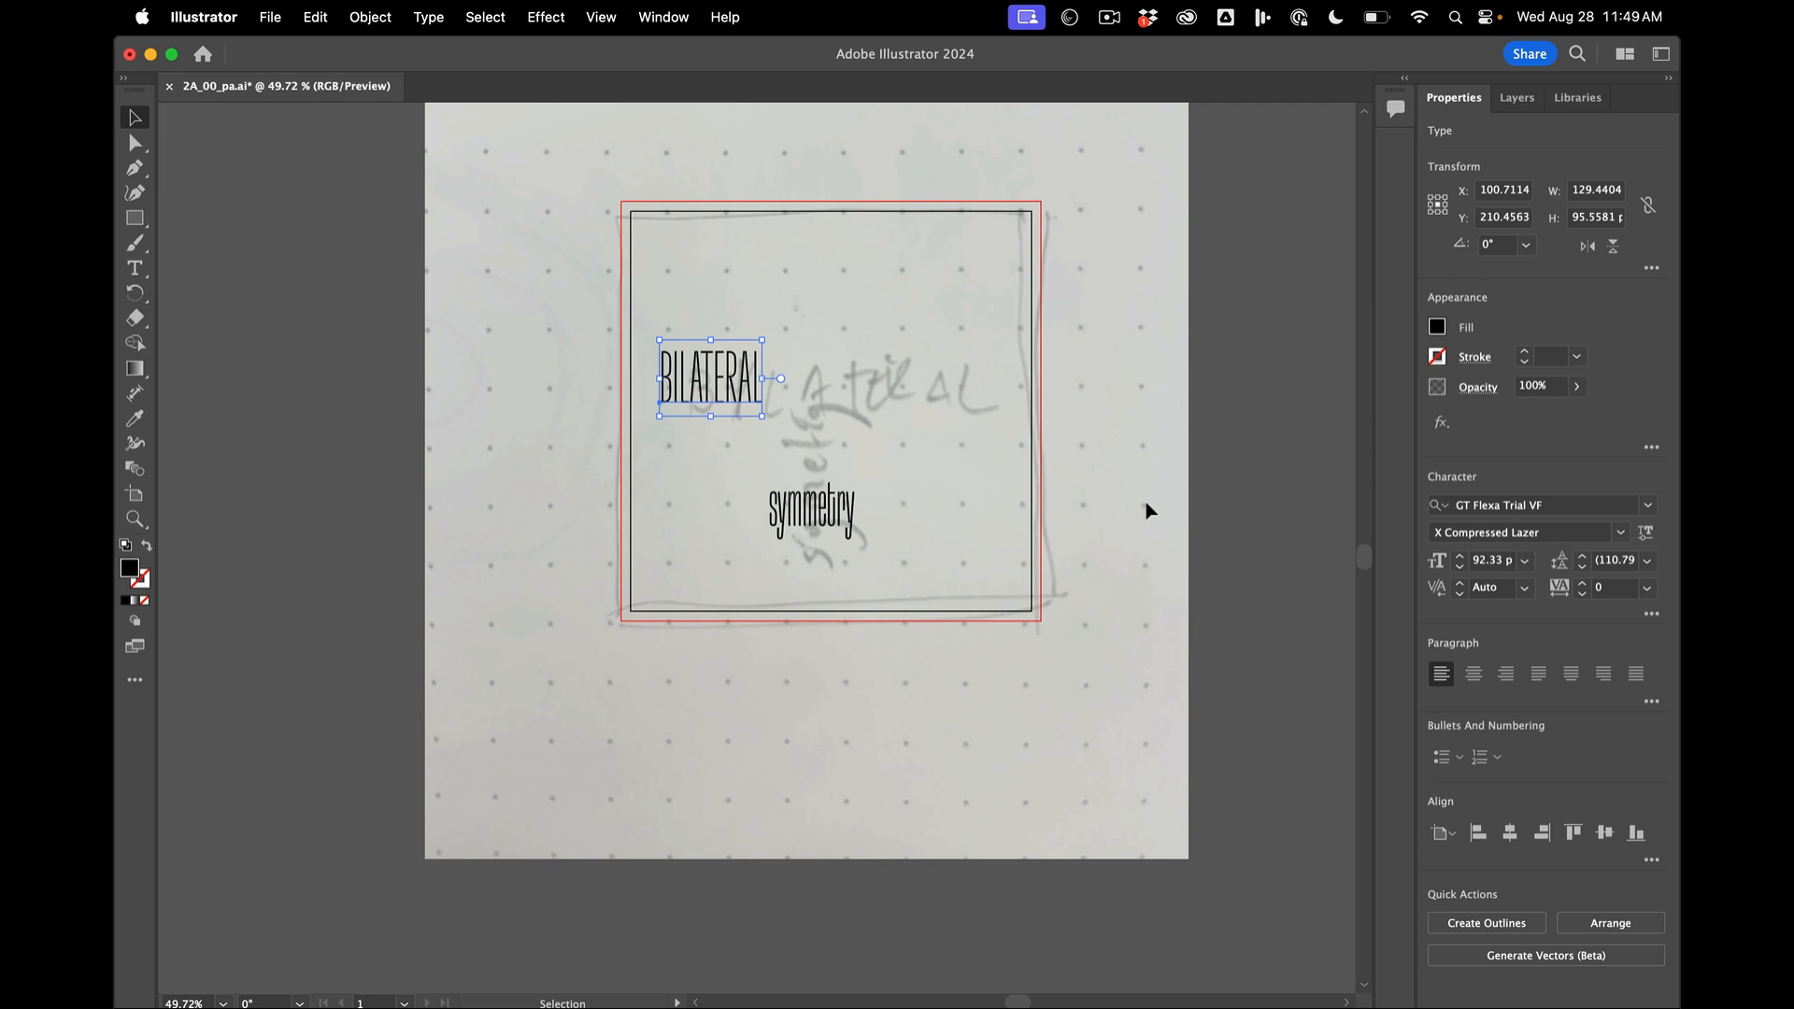
# - Adjust the variable font axes of BILATERAL to a light weight and a wide width that nearly spans the artboard
pyautogui.click(1621, 533)
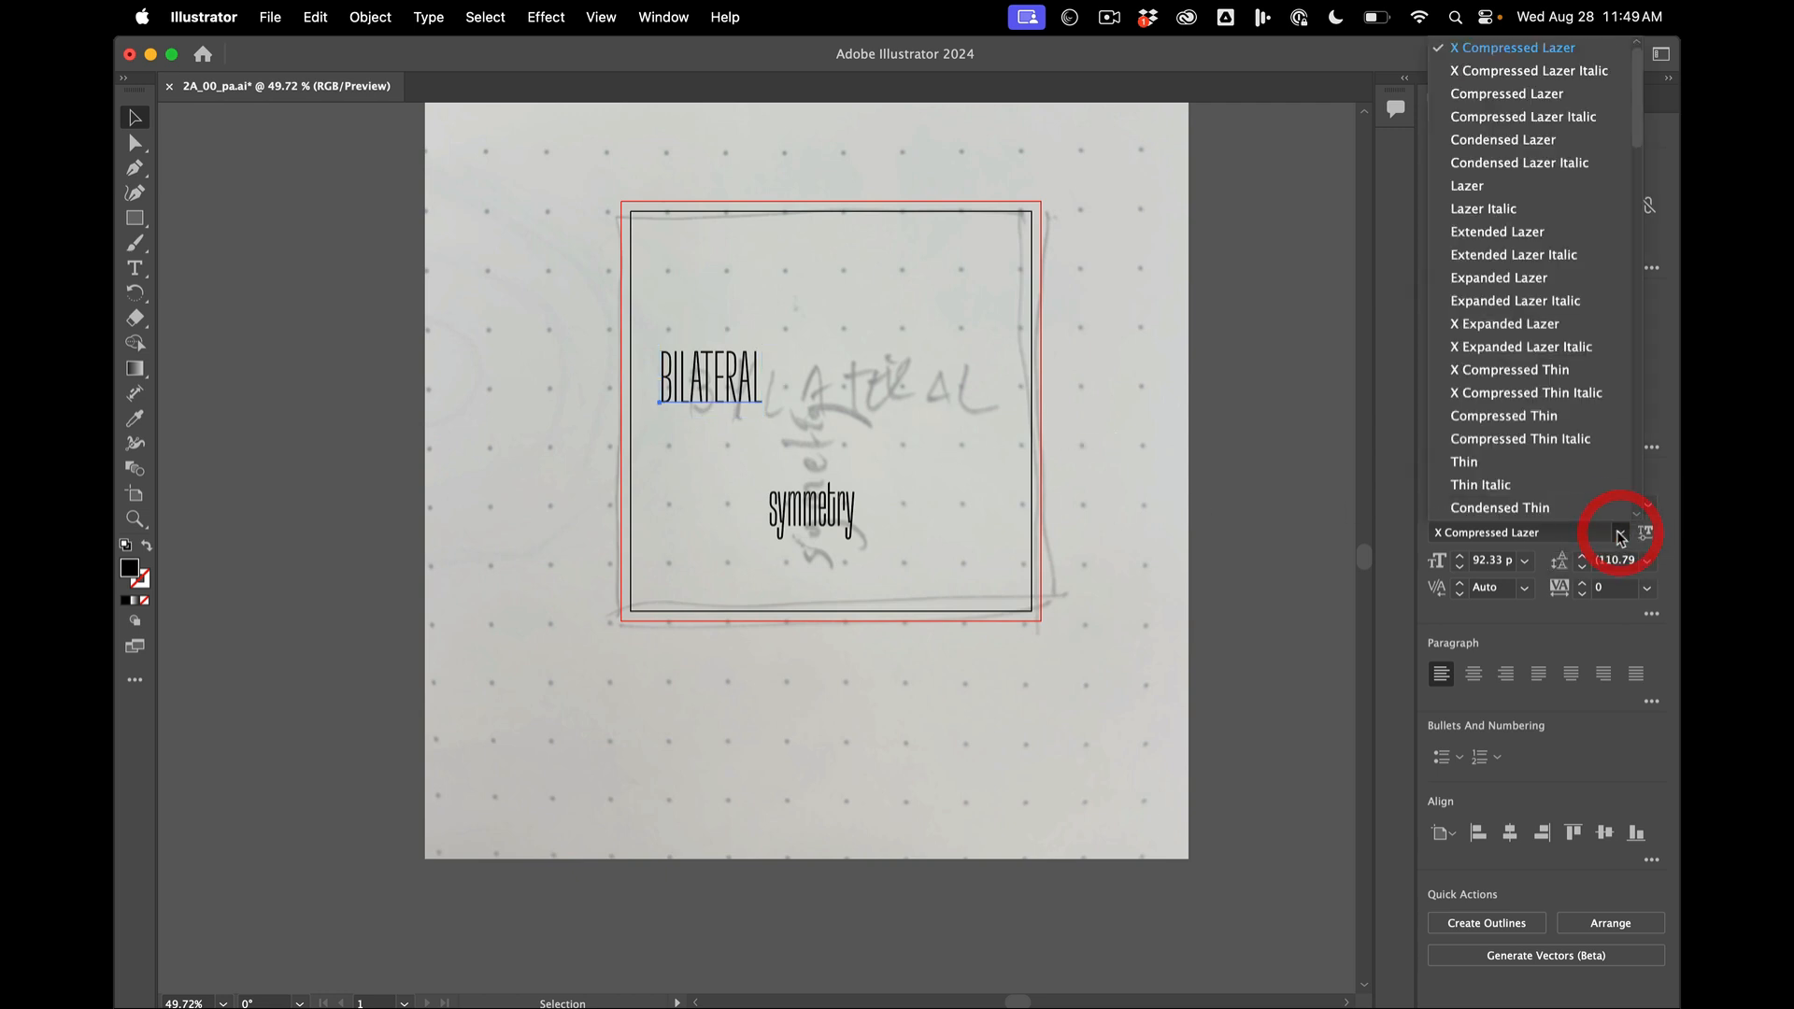
pyautogui.click(1330, 496)
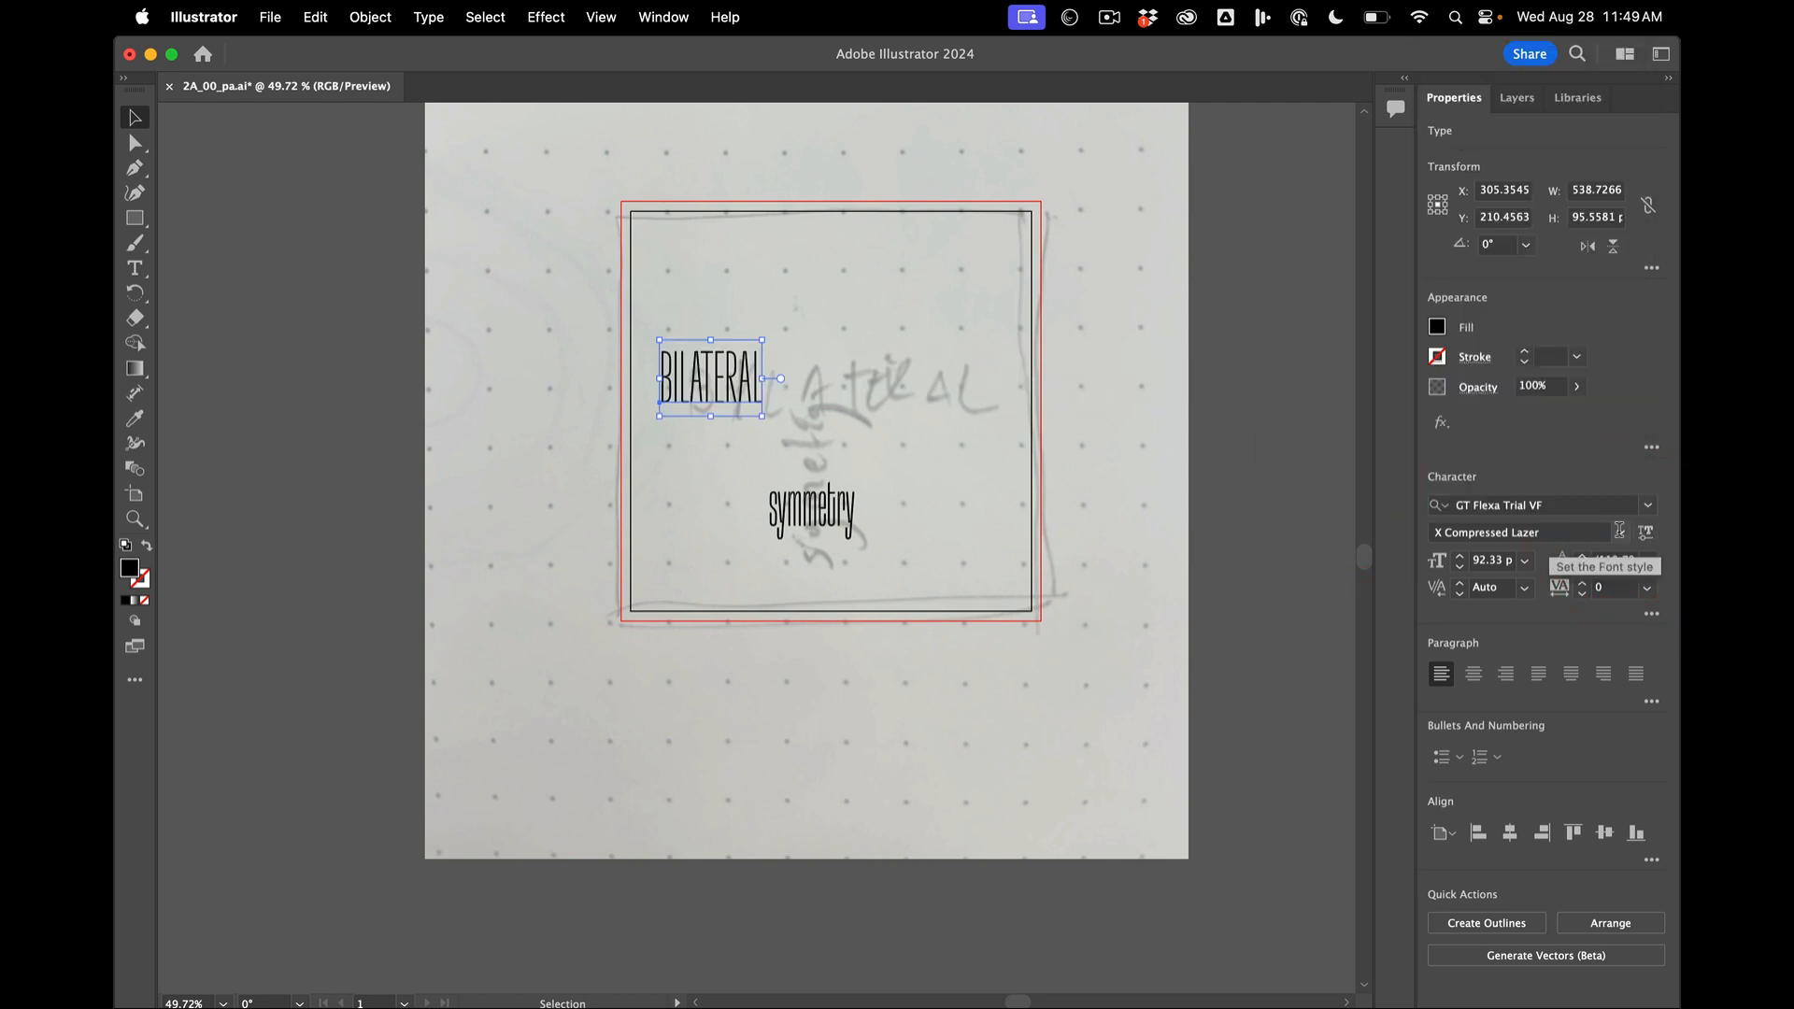
pyautogui.click(1647, 534)
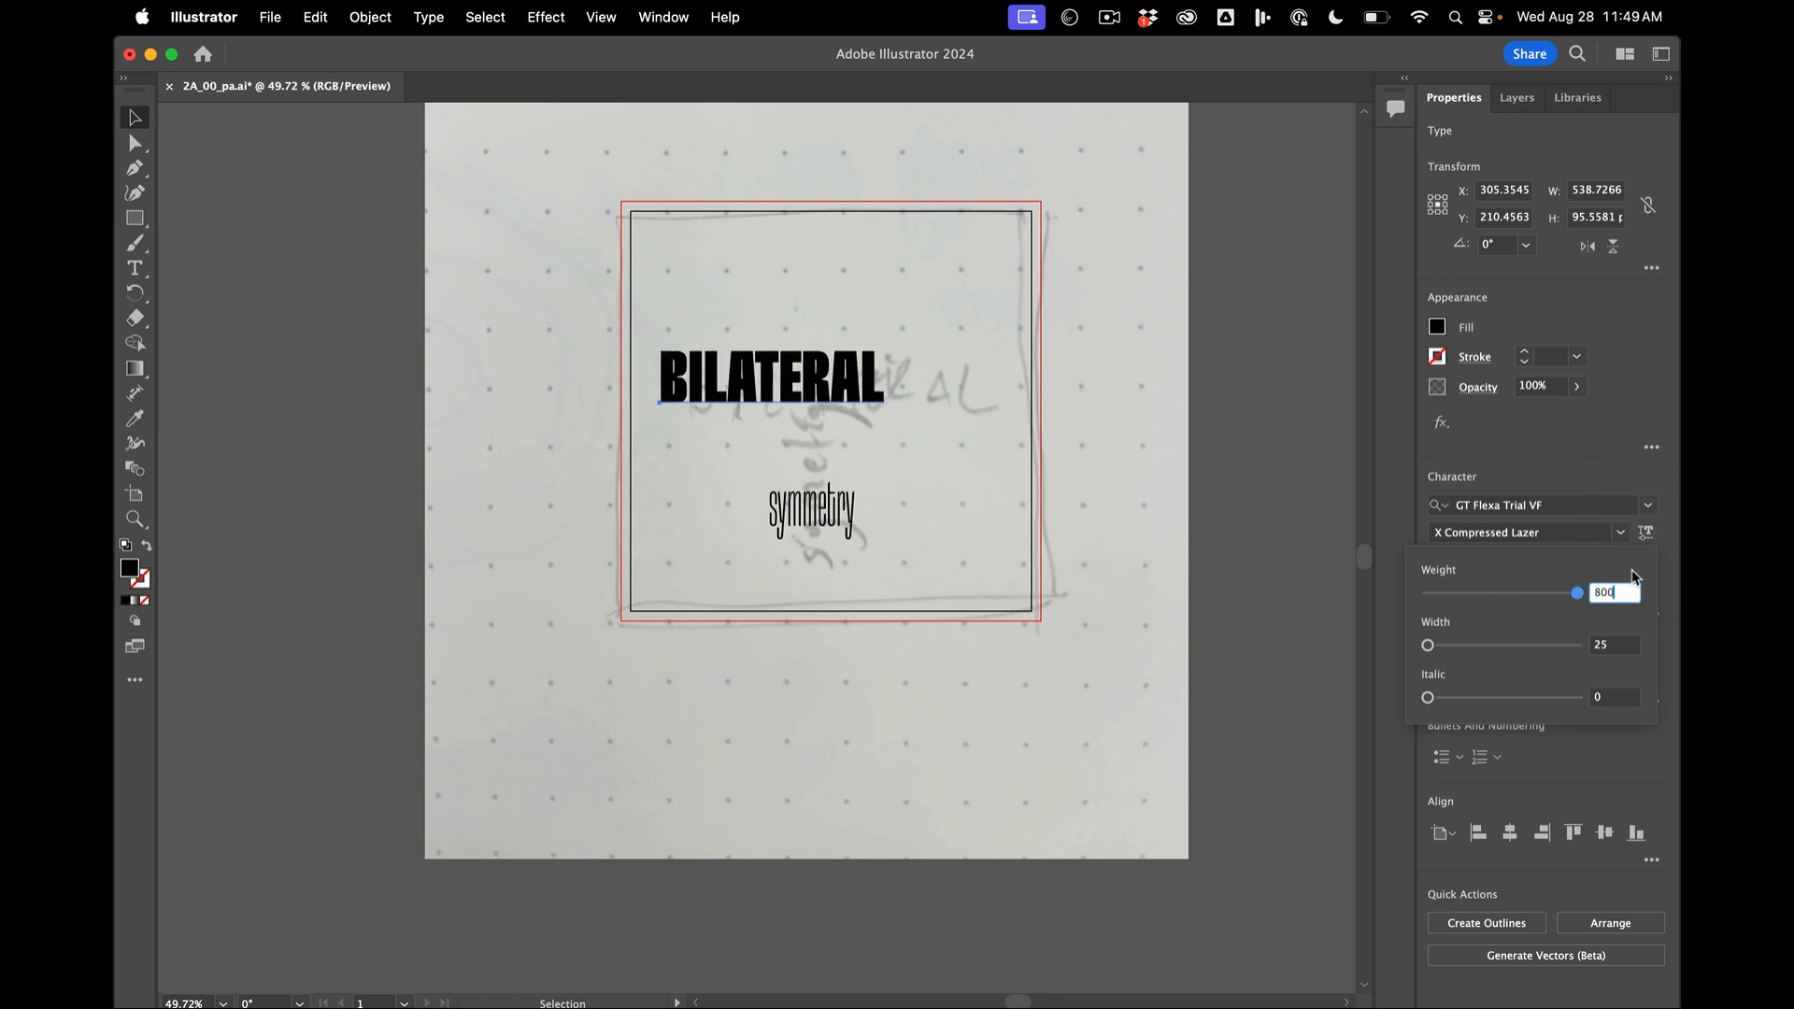
pyautogui.moveTo(1428, 645); pyautogui.dragTo(1441, 592)
pyautogui.click(820, 397)
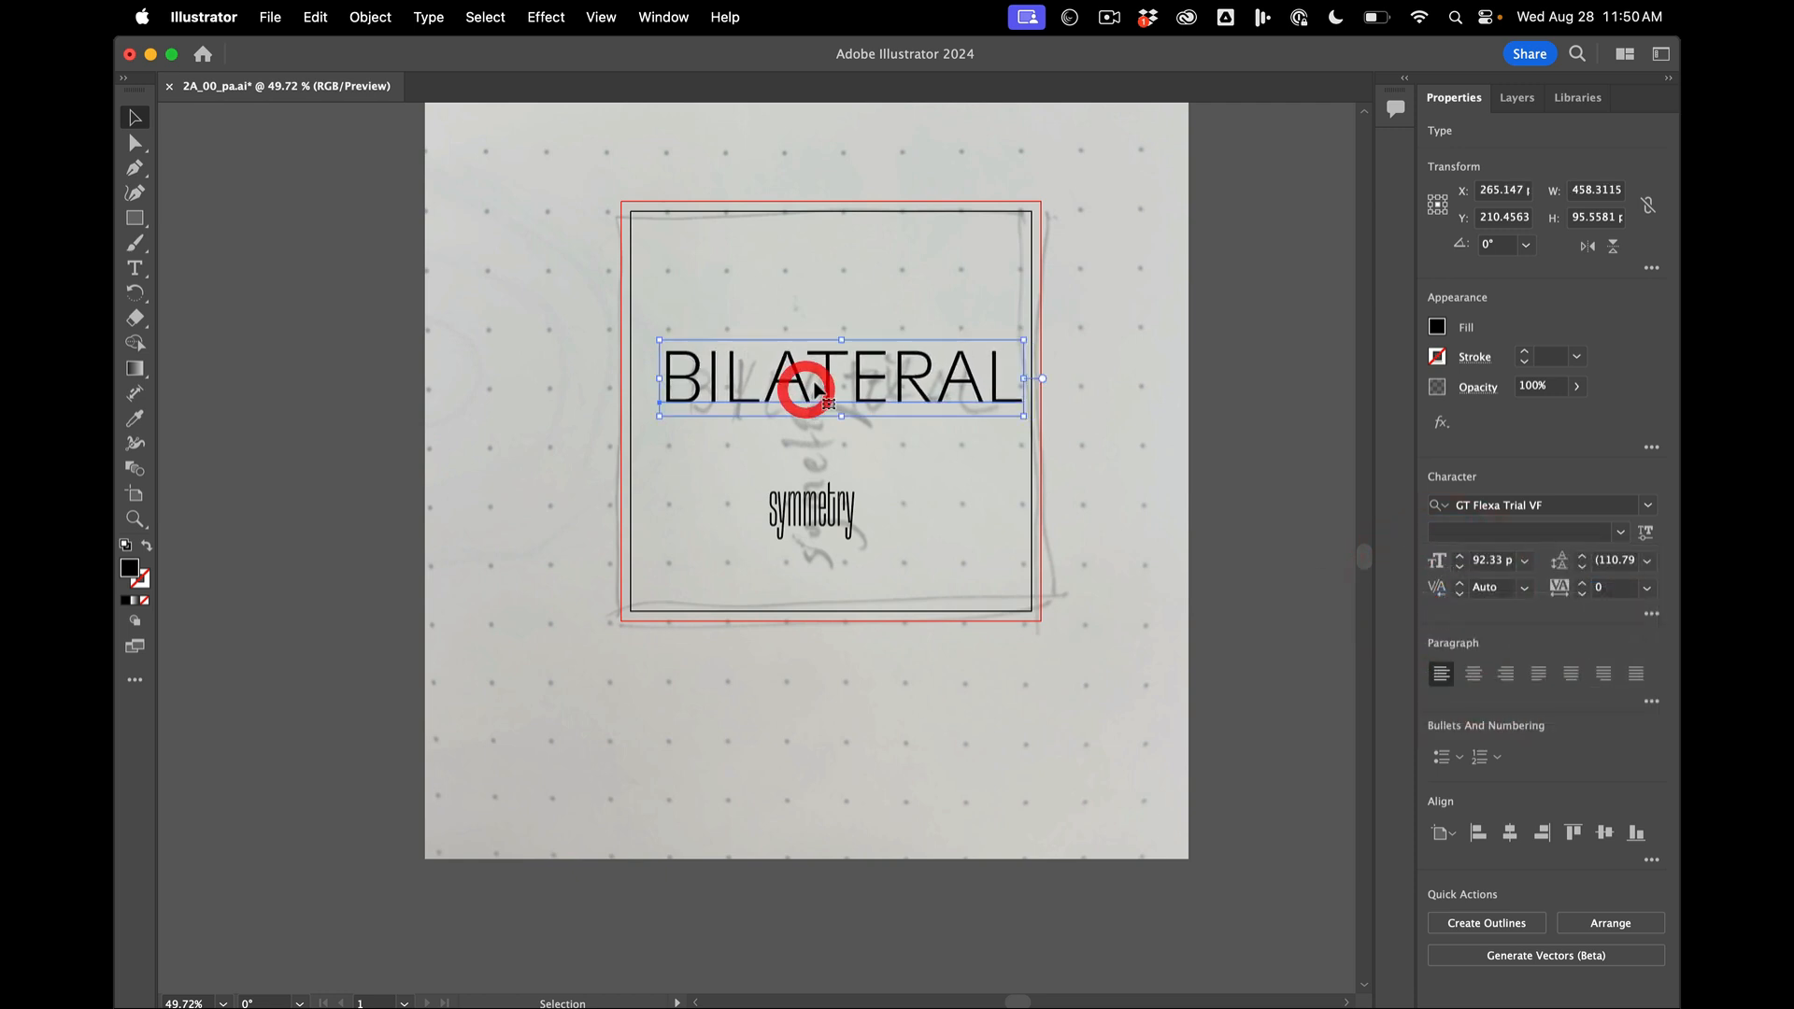
# - Move BILATERAL down over the sketched word and scale it to about 87.71 pt so it fits inside the artboard
pyautogui.moveTo(825, 390); pyautogui.dragTo(826, 408)
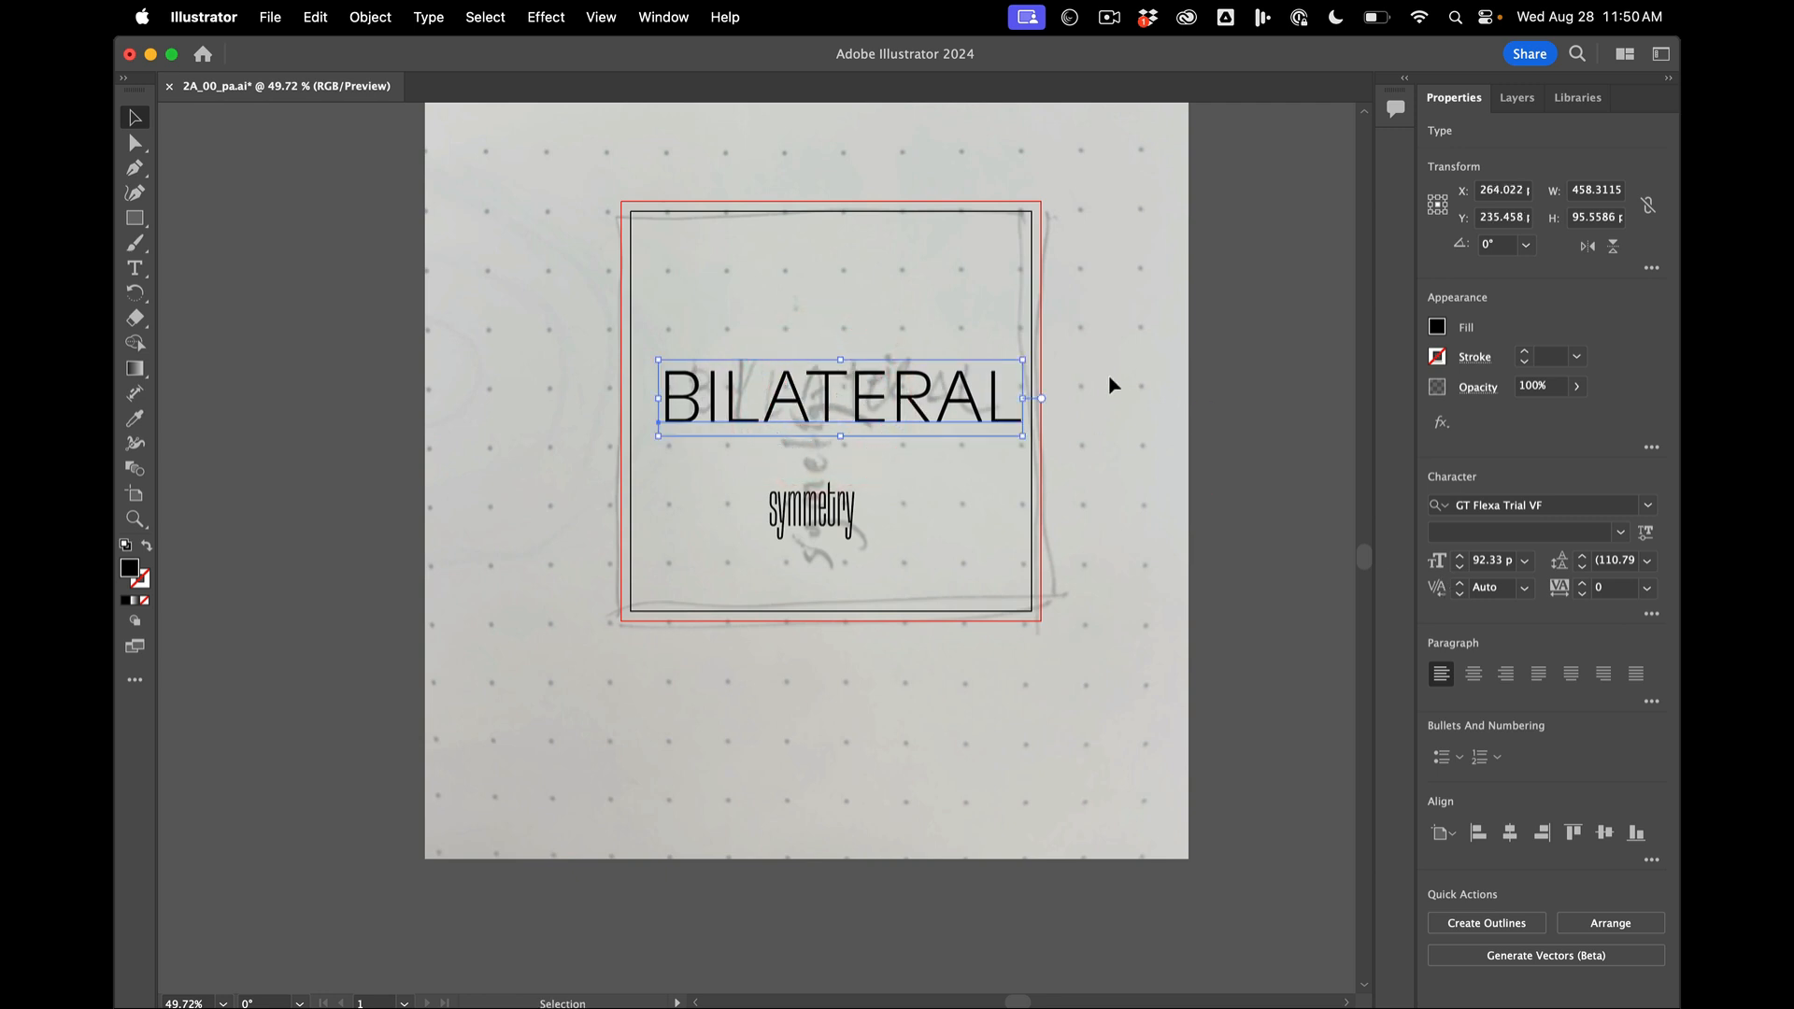
pyautogui.moveTo(1021, 359); pyautogui.dragTo(1006, 360)
pyautogui.click(1121, 429)
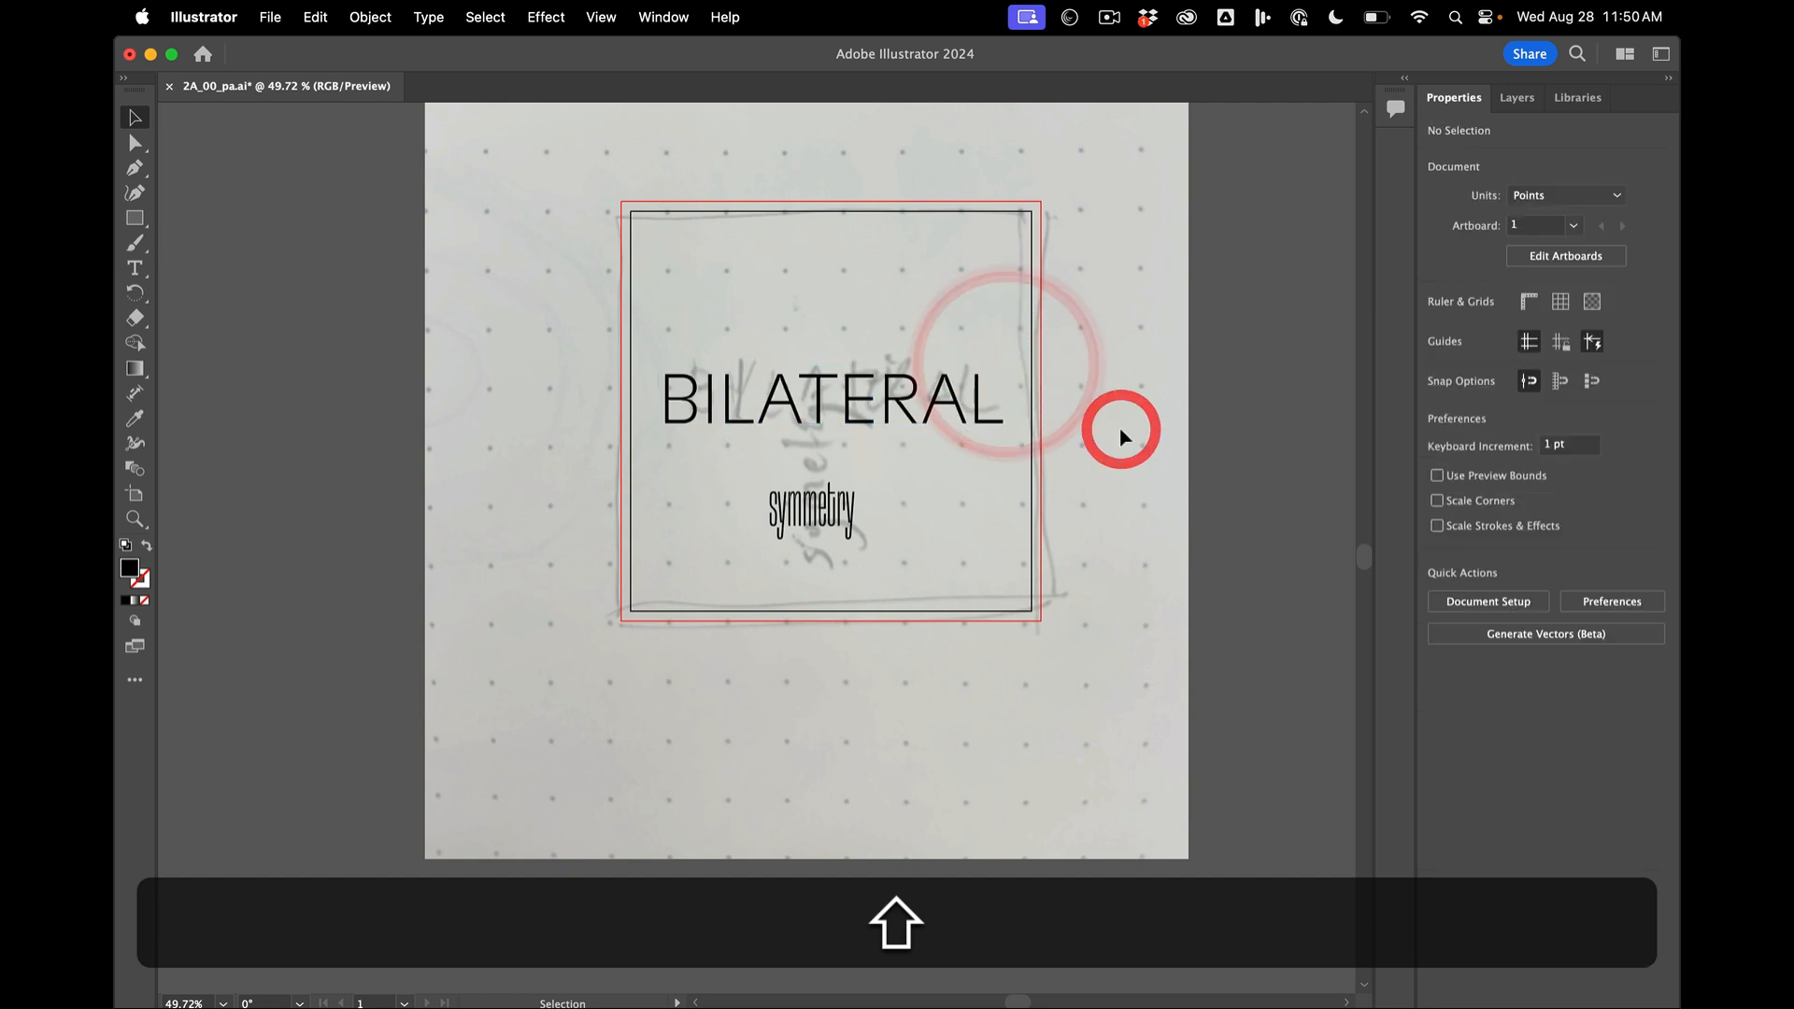
# - Copy the type formatting of BILATERAL onto the word symmetry with the Eyedropper
pyautogui.click(839, 509)
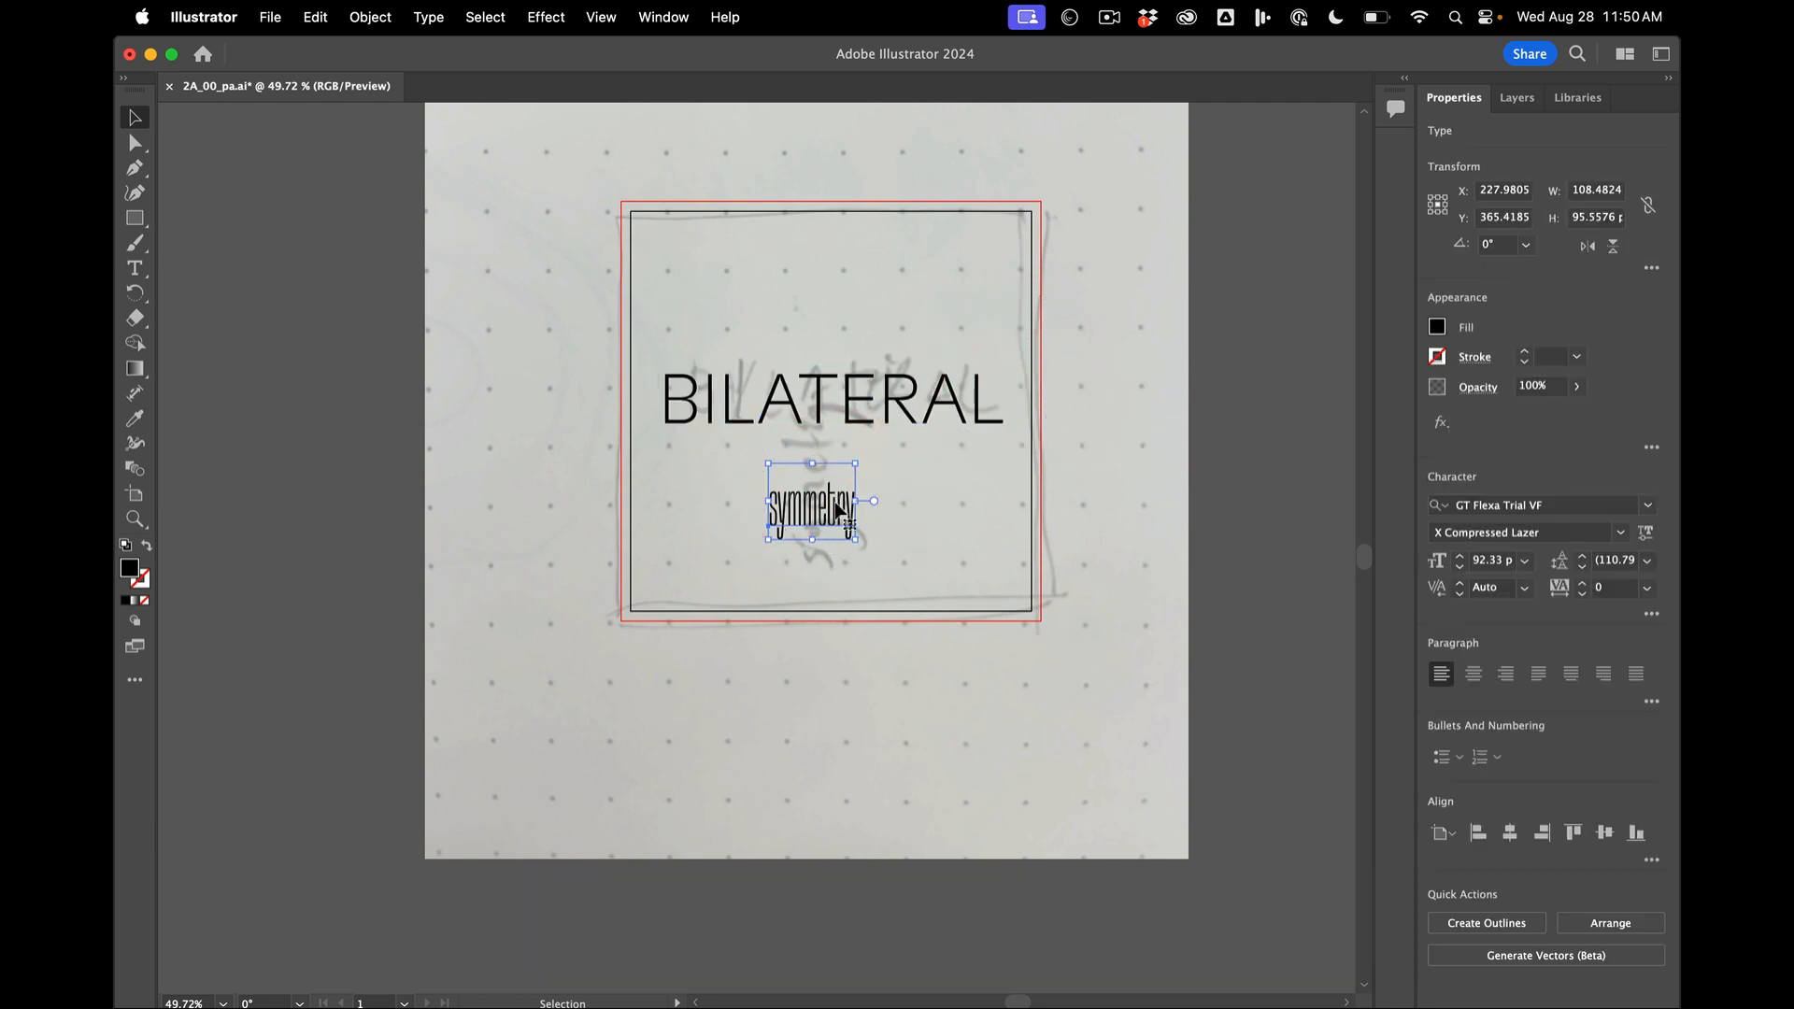
pyautogui.press('i')
pyautogui.click(863, 412)
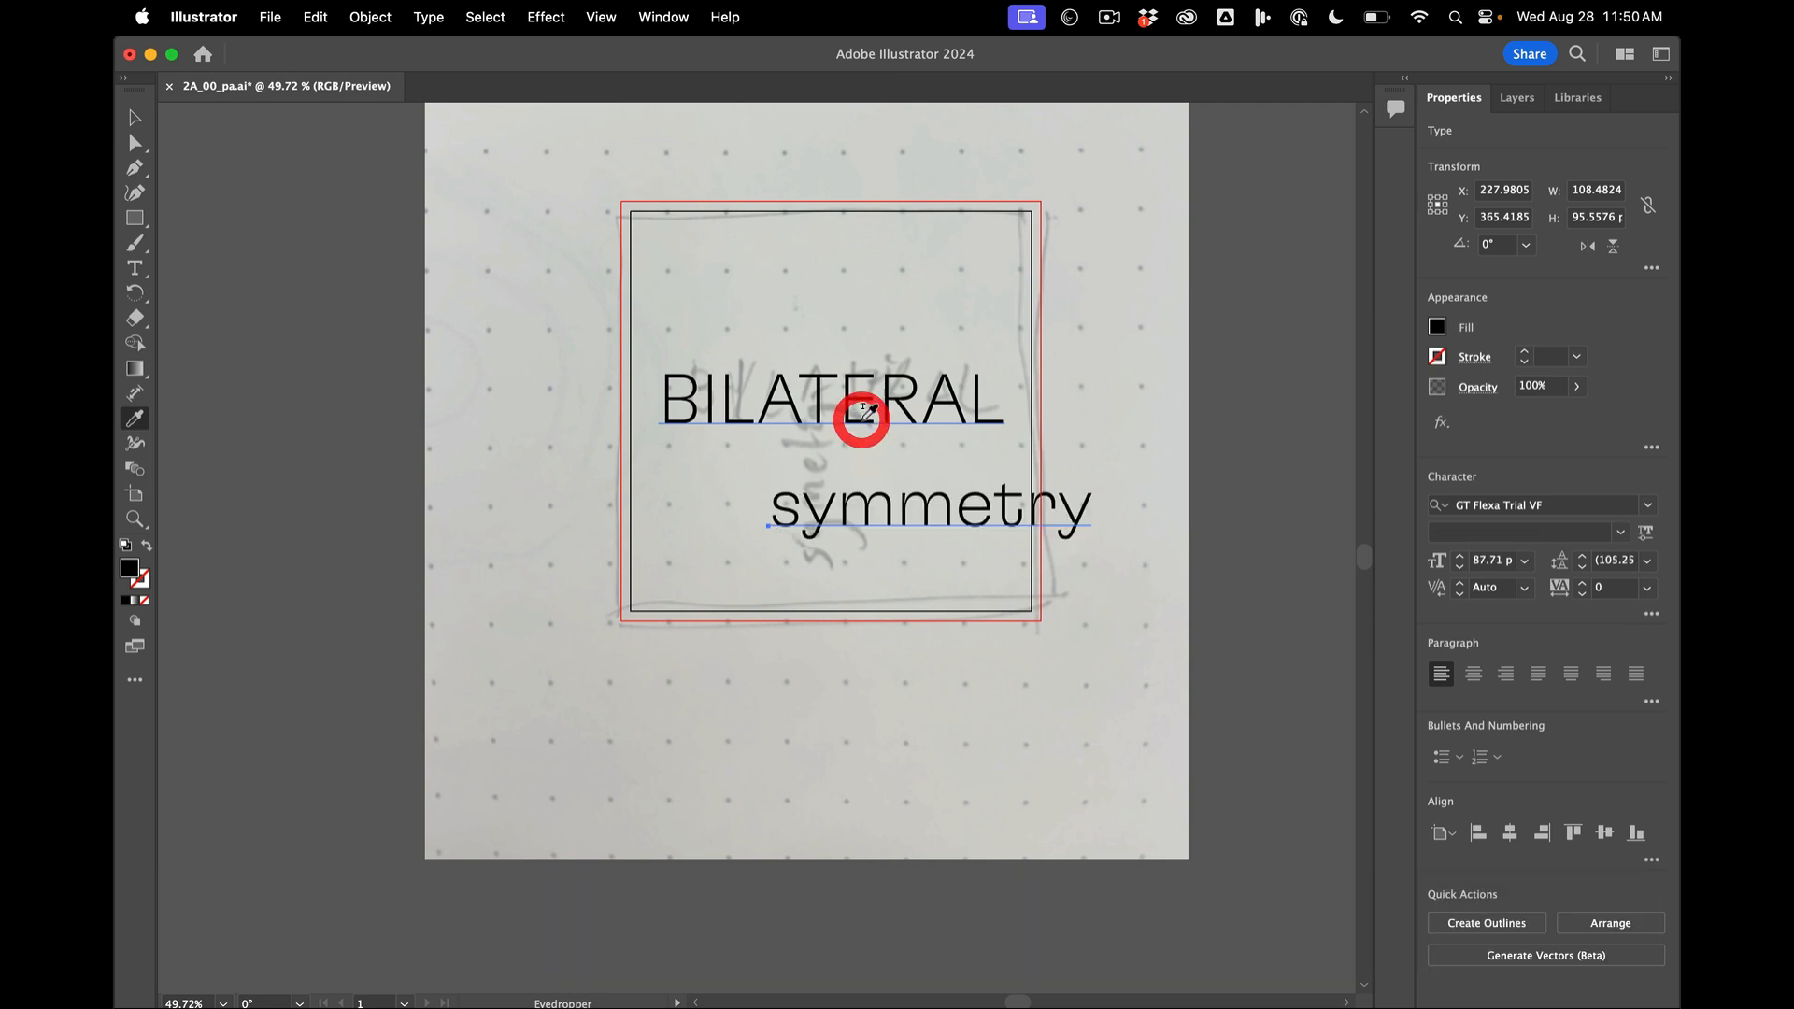
# - Rotate symmetry 90° to read upward, scale it to about 36 pt and place it beneath the T of BILATERAL
pyautogui.click(136, 116)
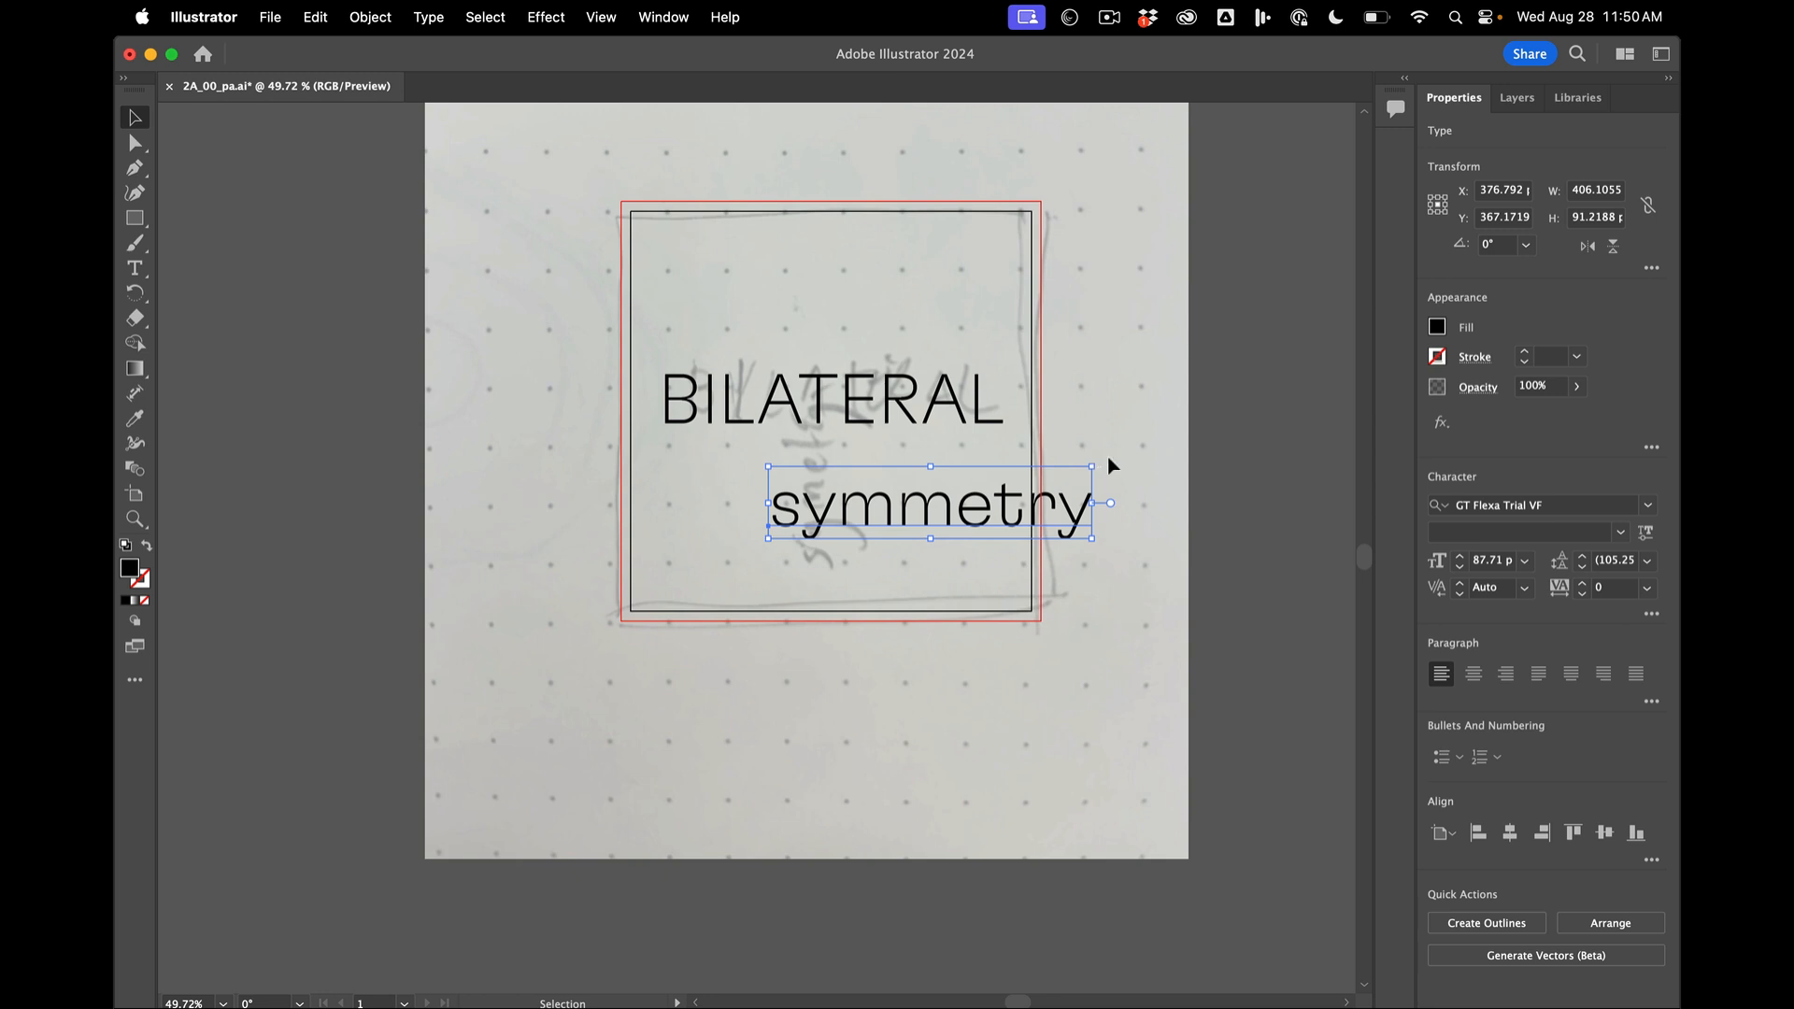
pyautogui.moveTo(1108, 458); pyautogui.dragTo(841, 348)
pyautogui.moveTo(932, 533); pyautogui.dragTo(817, 430)
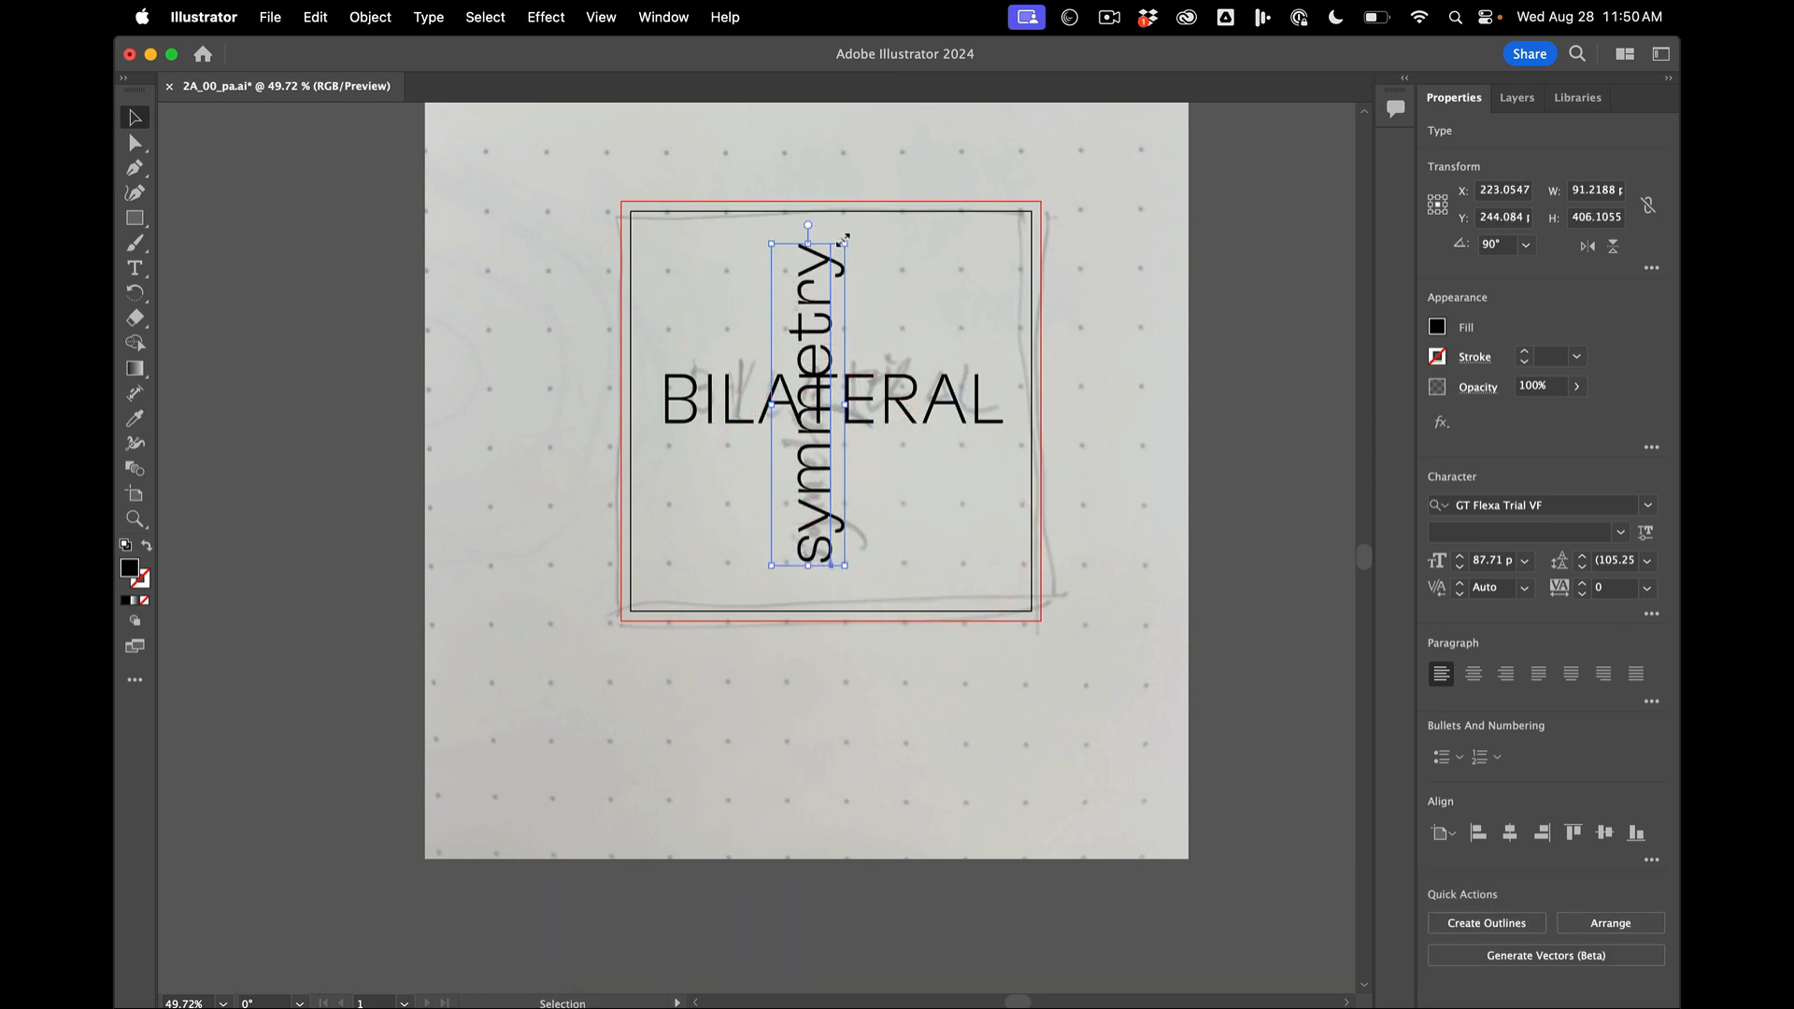
pyautogui.moveTo(846, 245); pyautogui.dragTo(854, 433)
pyautogui.moveTo(786, 493); pyautogui.dragTo(822, 505)
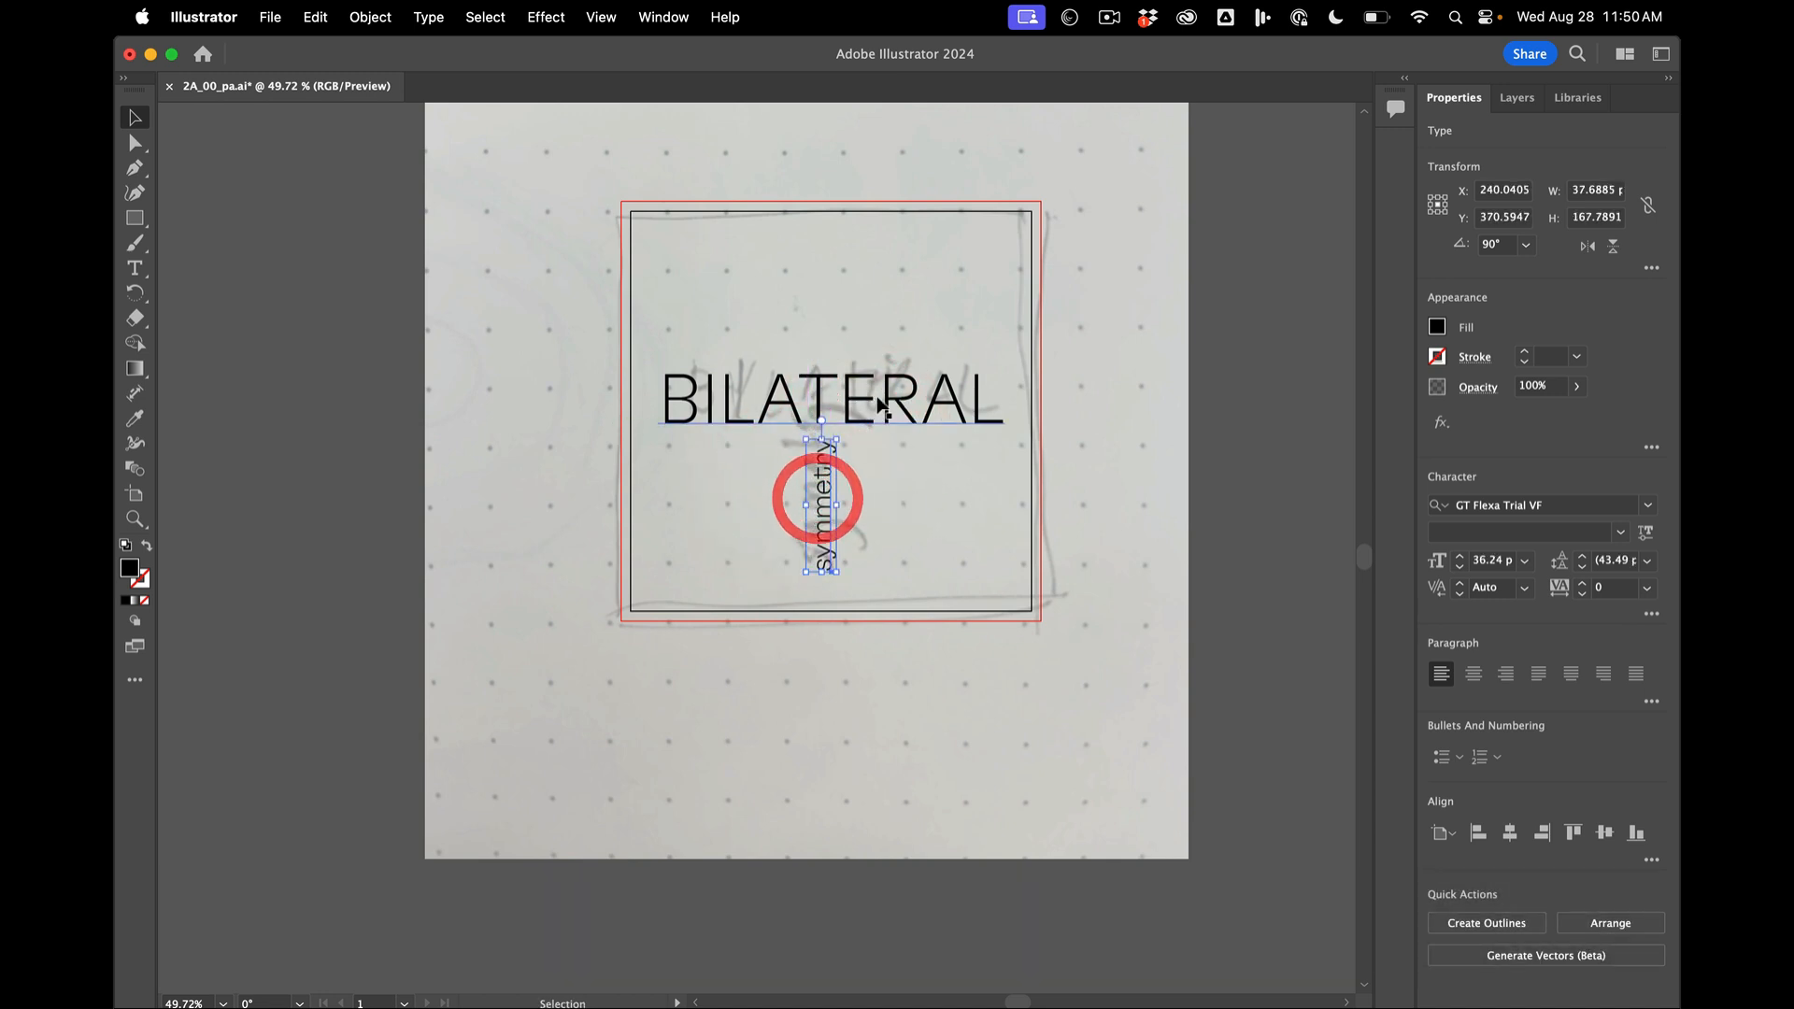
# - Select BILATERAL together with symmetry and nudge both words up by about 20 pt
pyautogui.keyDown('shift'); pyautogui.click(874, 404); pyautogui.keyUp('shift')
pyautogui.hotkey('shift', 'Up')
pyautogui.hotkey('shift', 'Up')
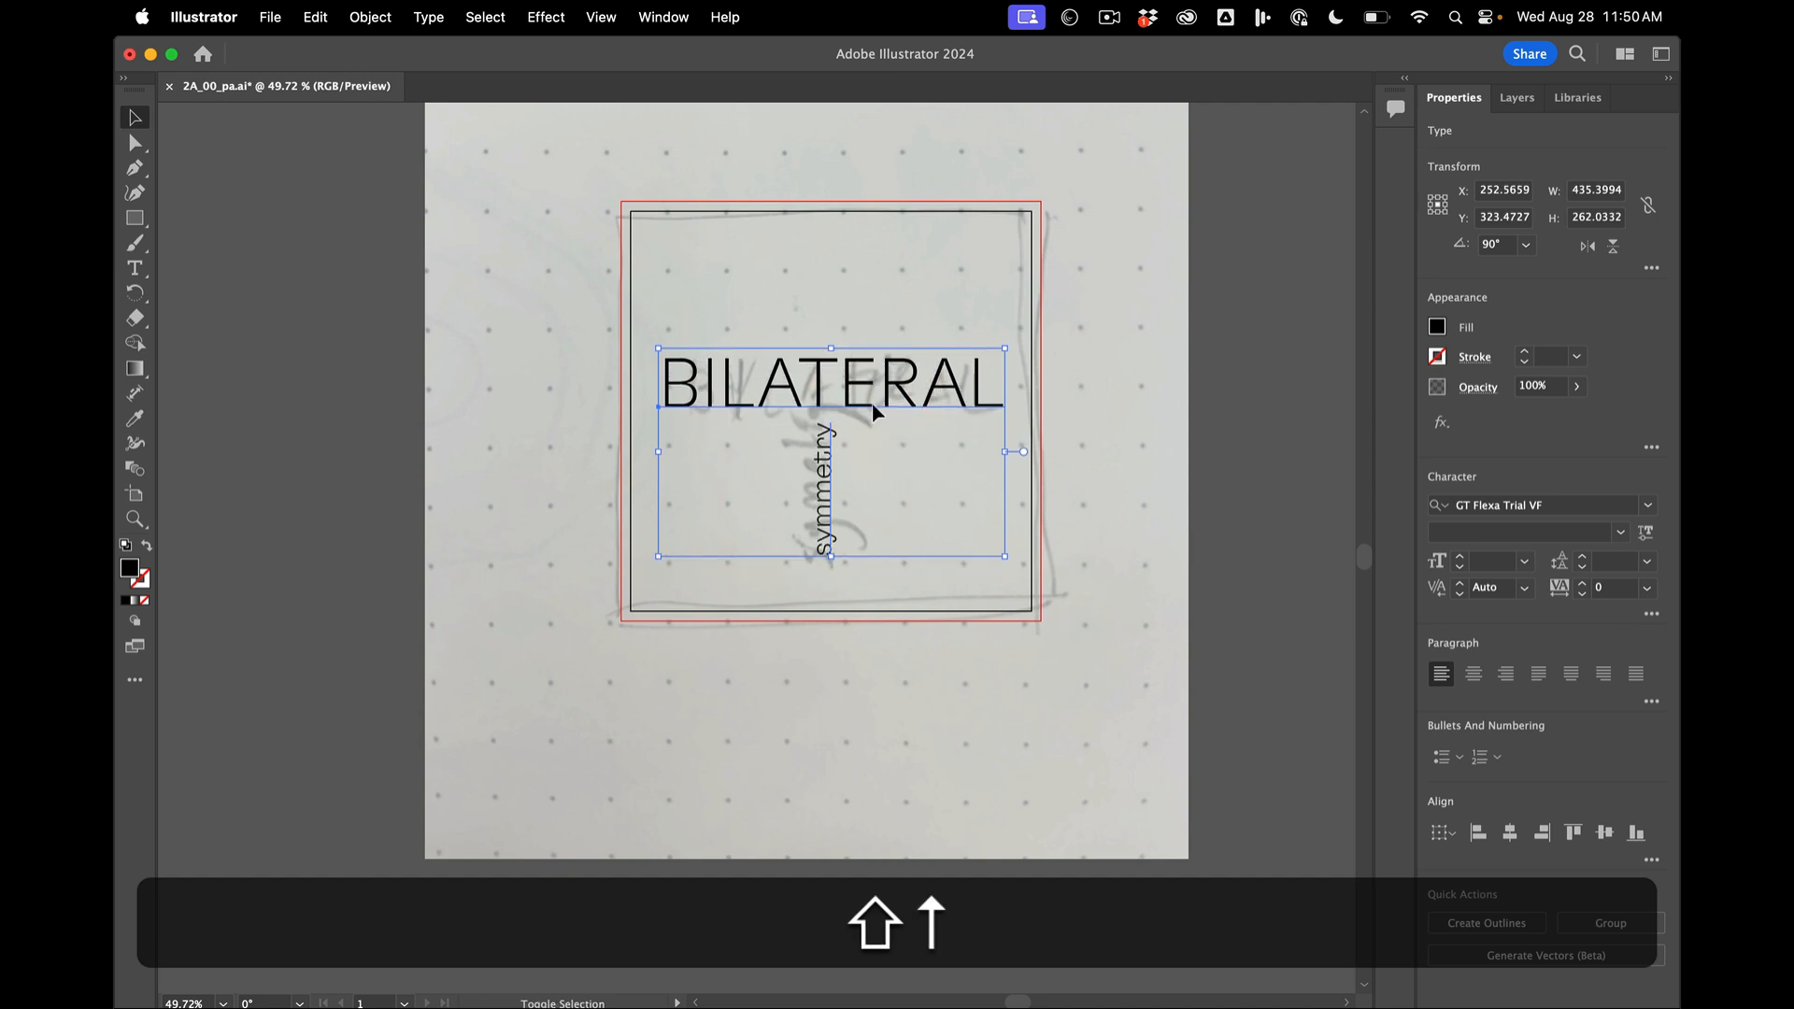
pyautogui.click(1054, 460)
pyautogui.click(1169, 429)
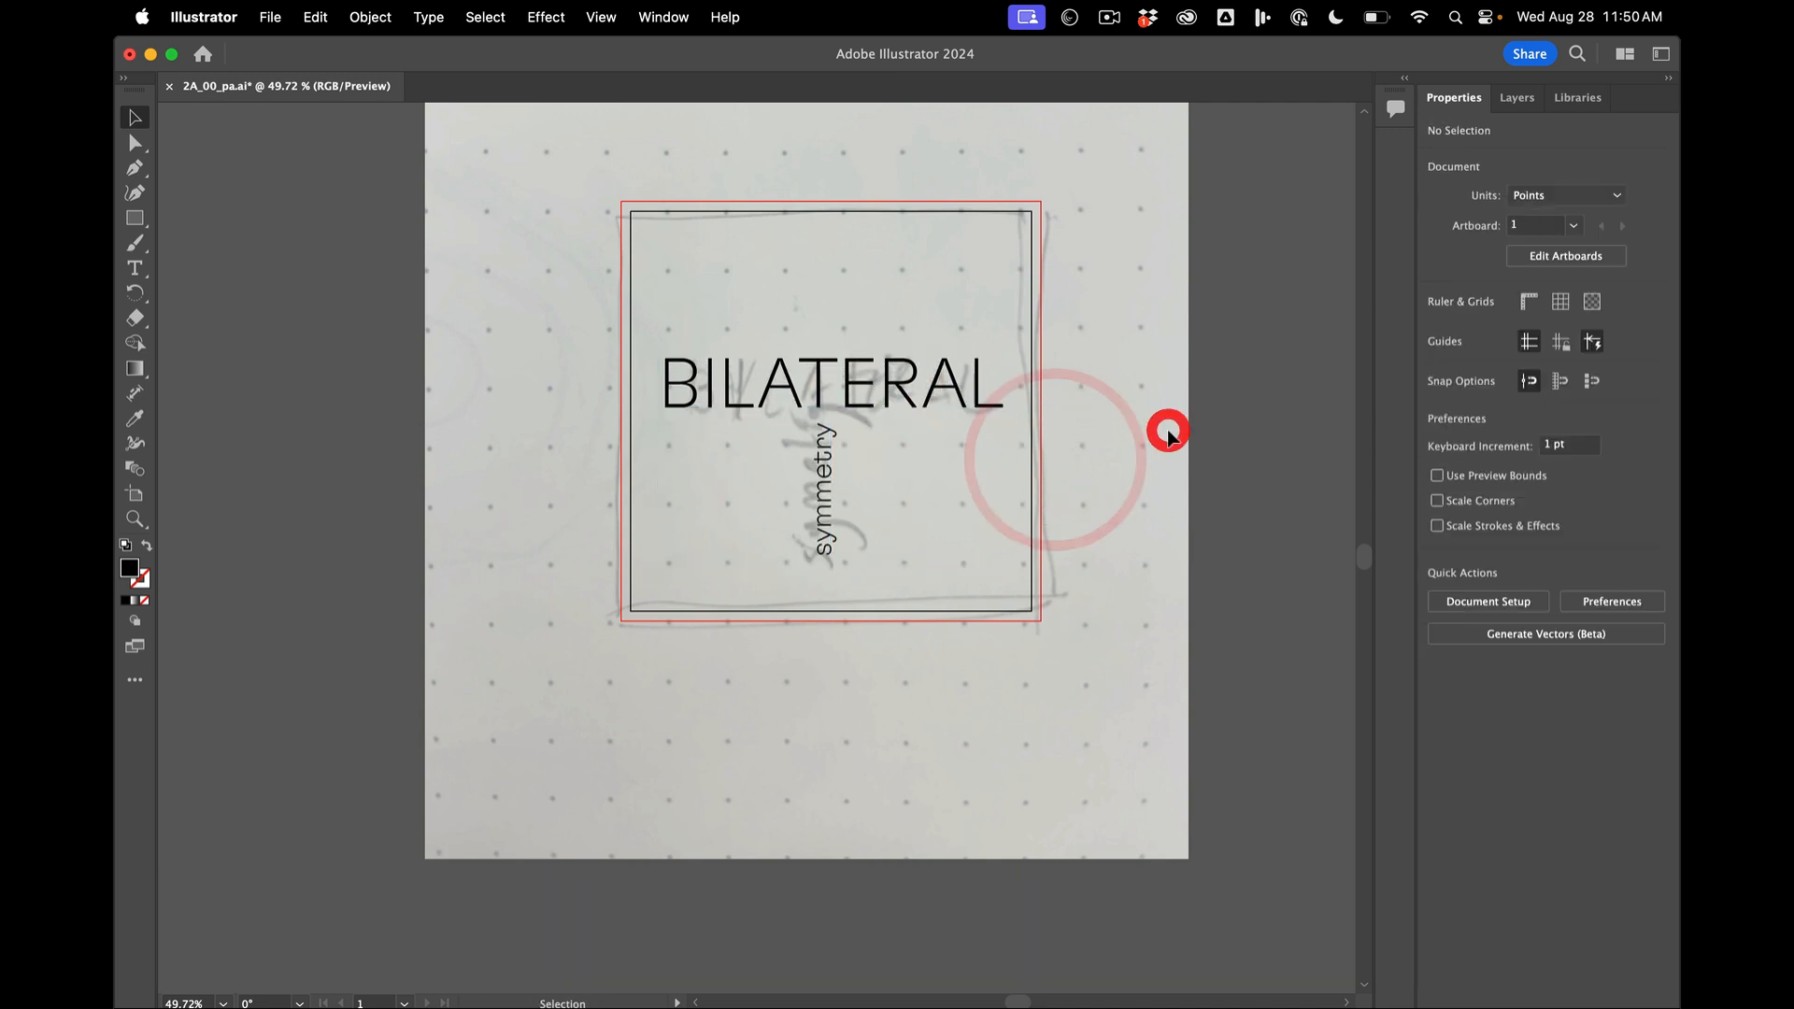
# - Hide the REF layer so only the typeset composition on the artboard shows
pyautogui.click(1246, 412)
pyautogui.click(1514, 99)
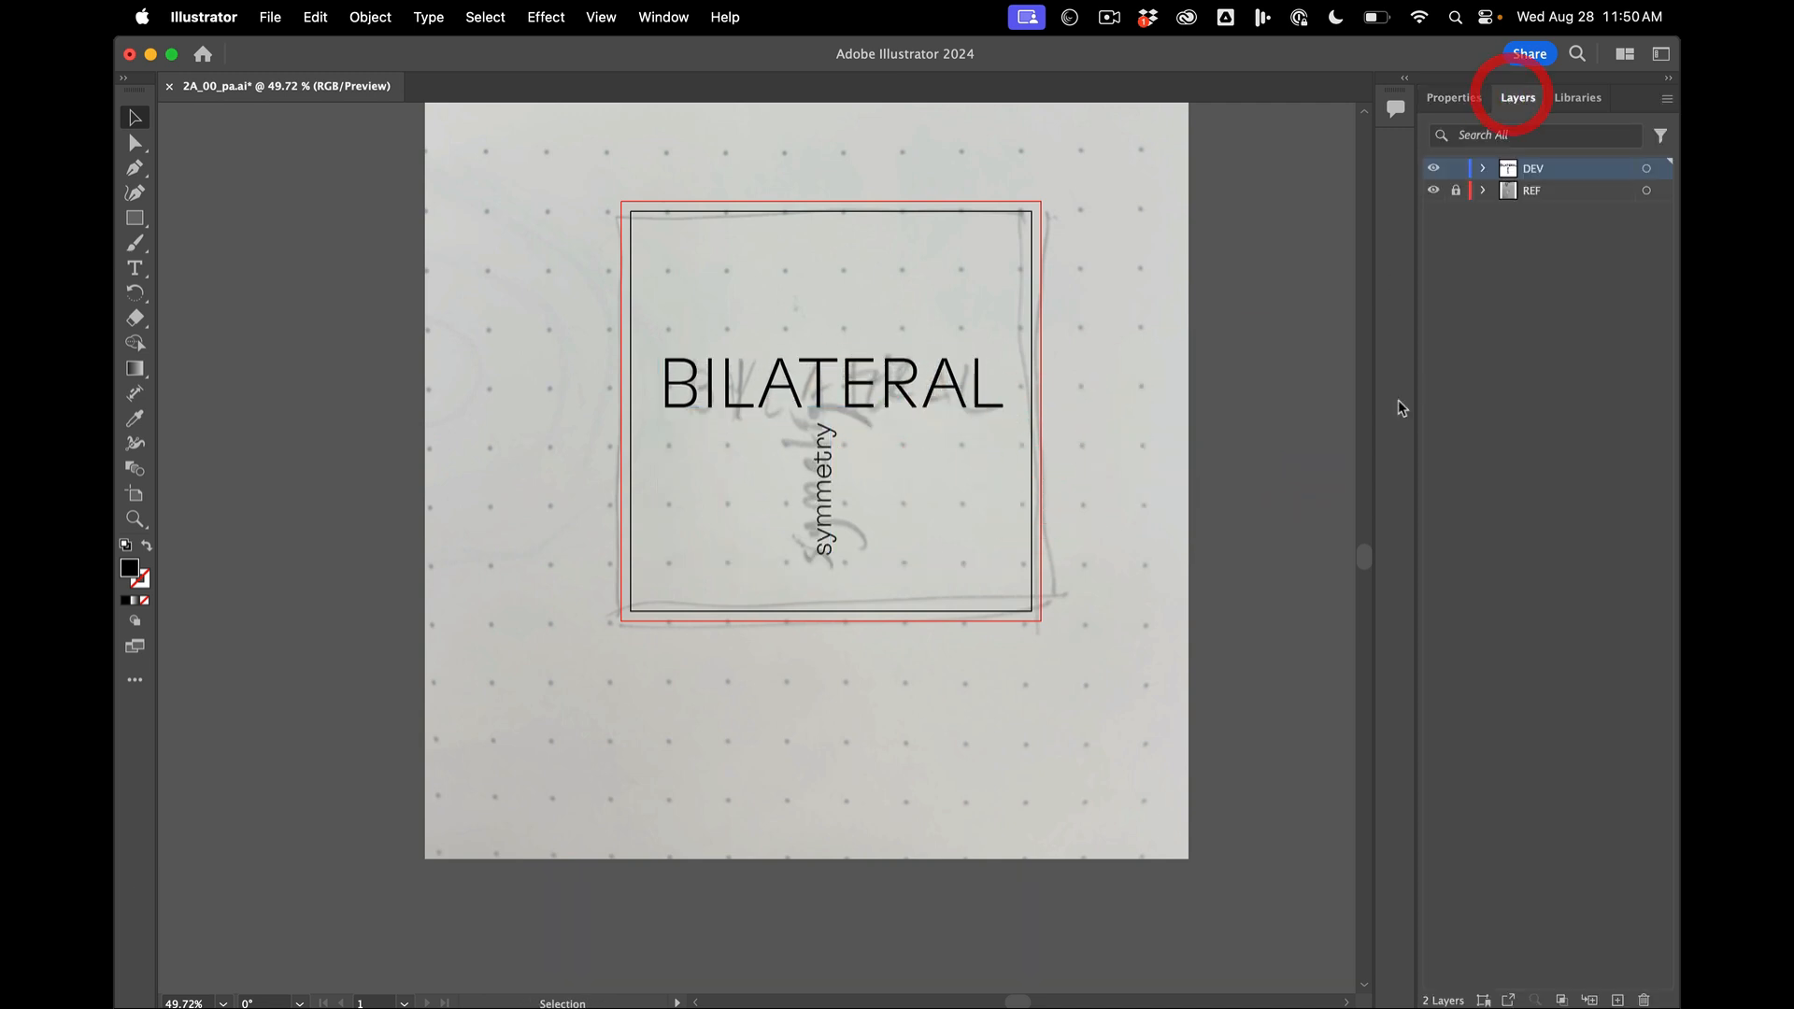
pyautogui.click(1433, 191)
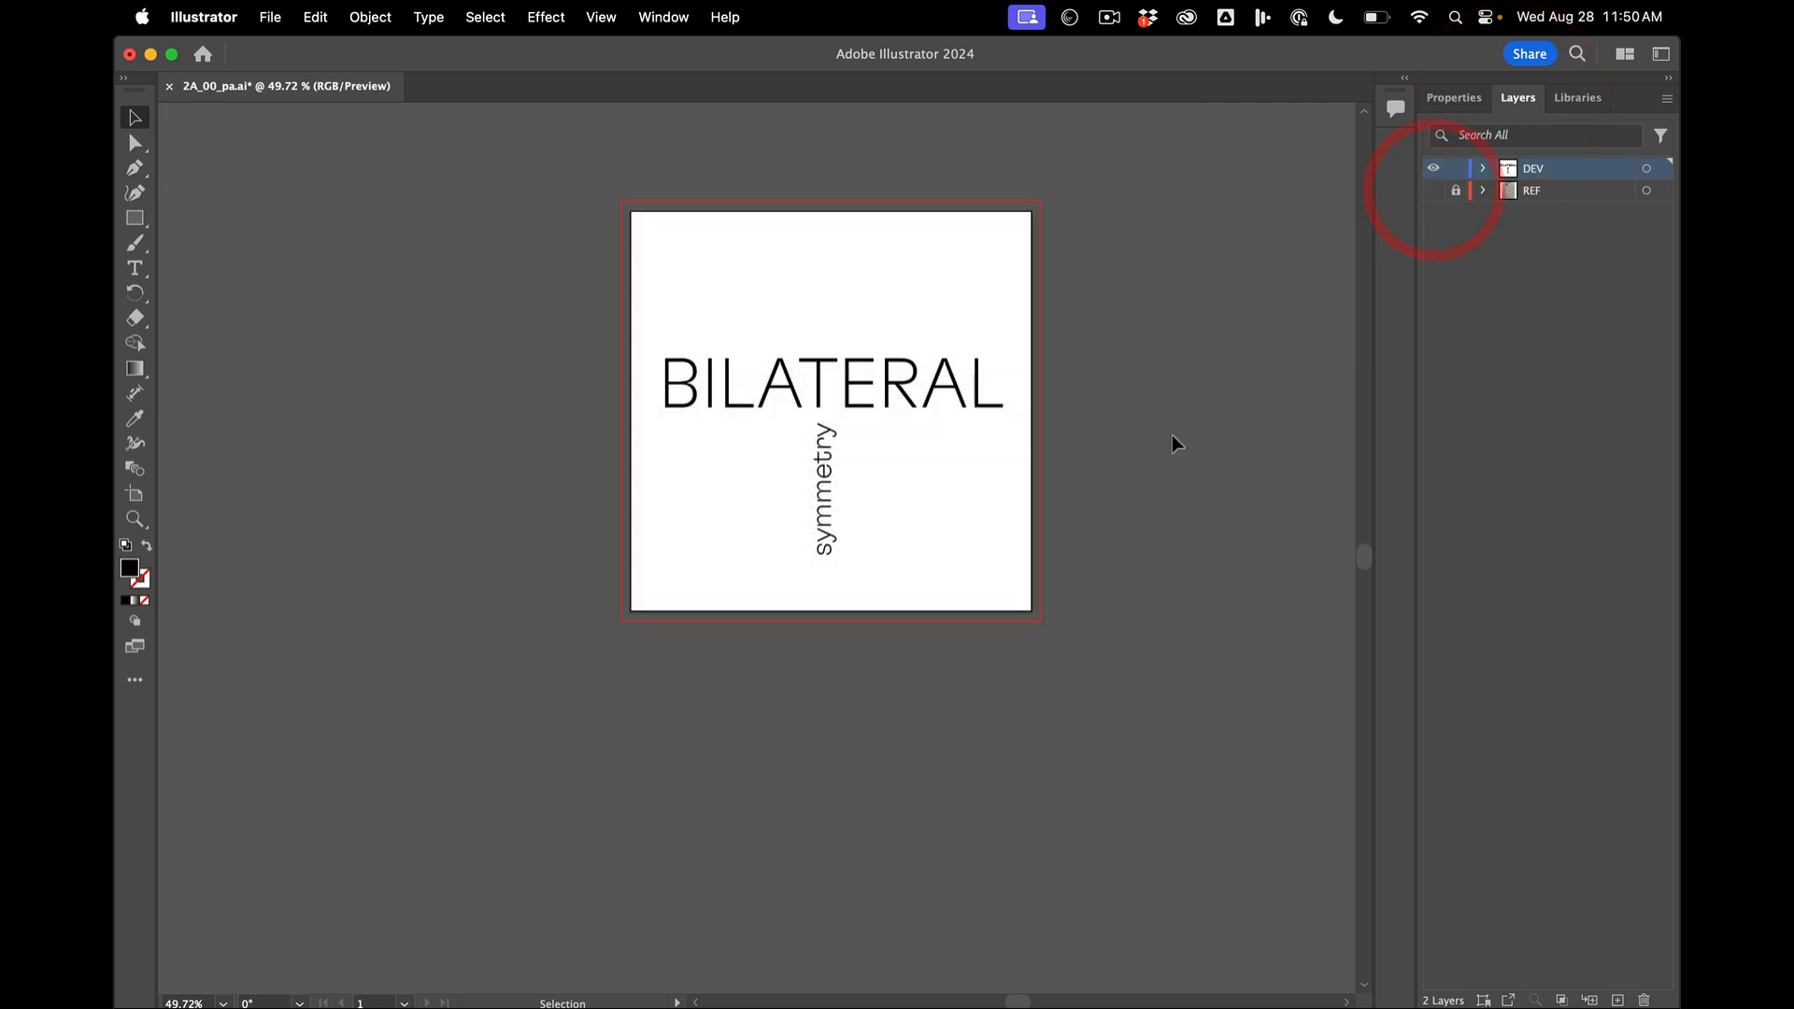
# - Duplicate the artboard with its artwork to the right of the original, and unlock the REF layer
pyautogui.hscroll(2, 1172, 434)
pyautogui.scroll(2, 1172, 434)
pyautogui.scroll(-3, 992, 436)
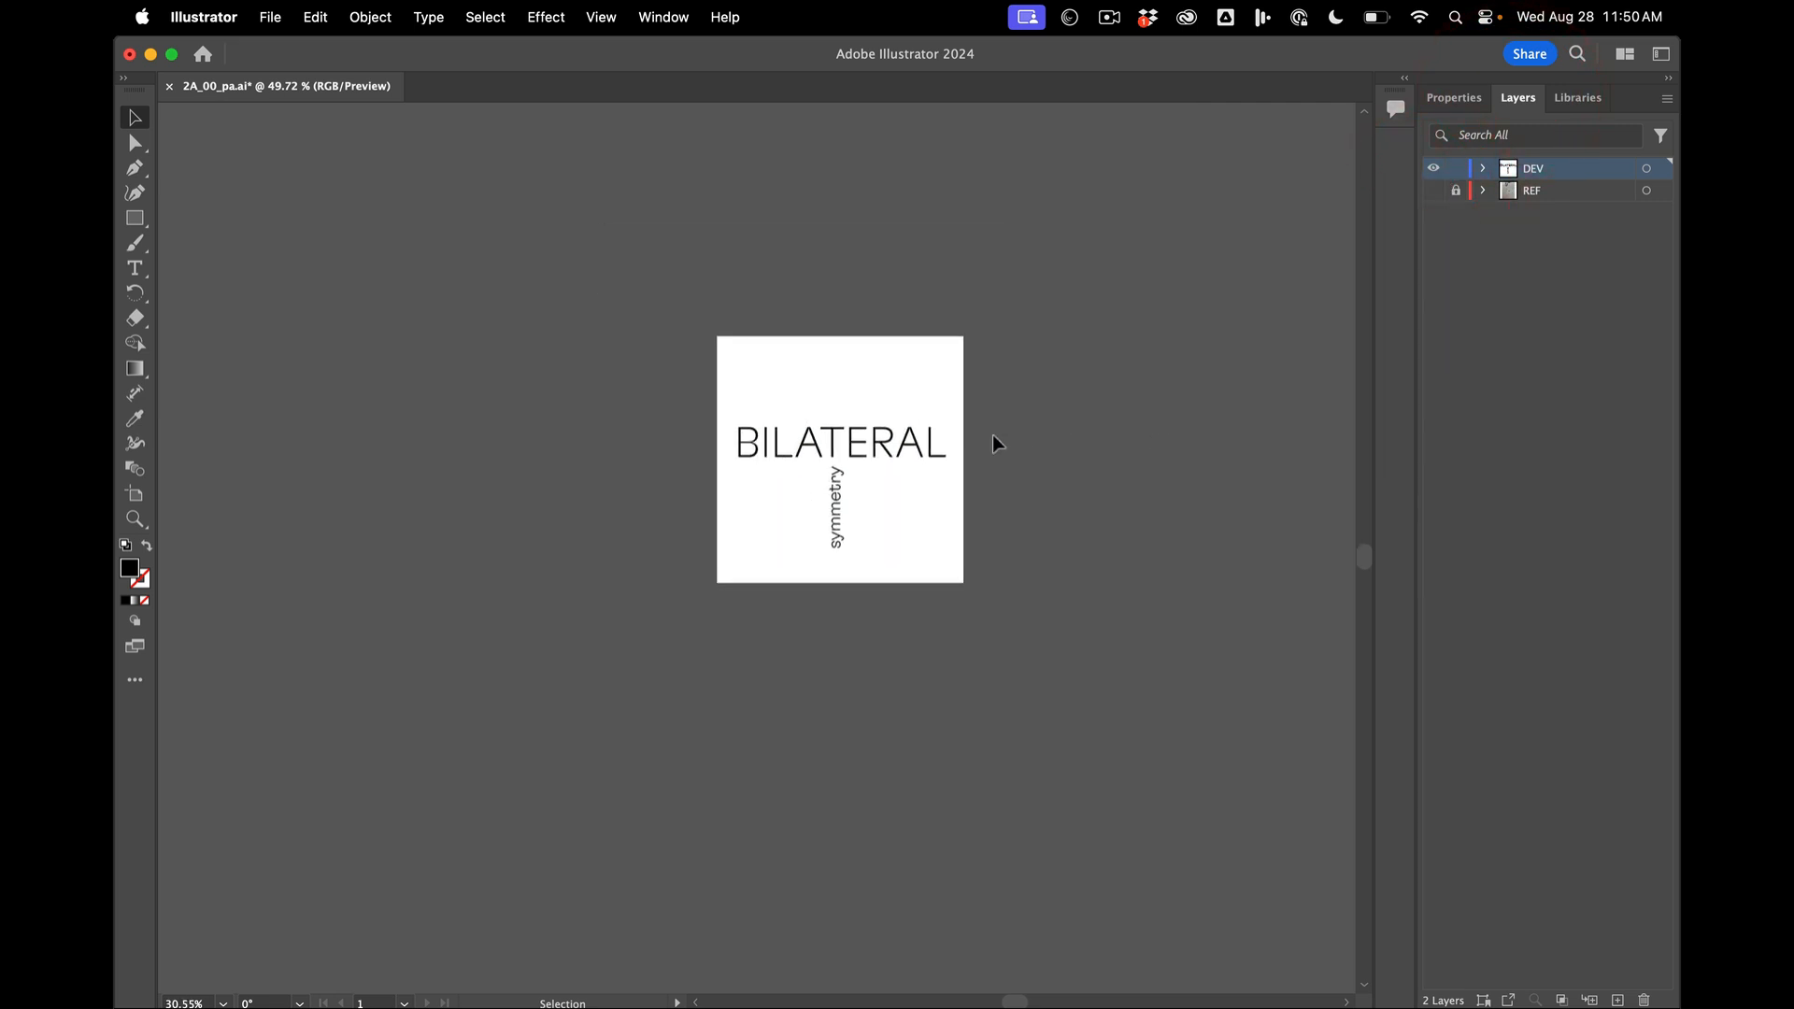
pyautogui.click(135, 494)
pyautogui.moveTo(753, 417); pyautogui.dragTo(1118, 416)
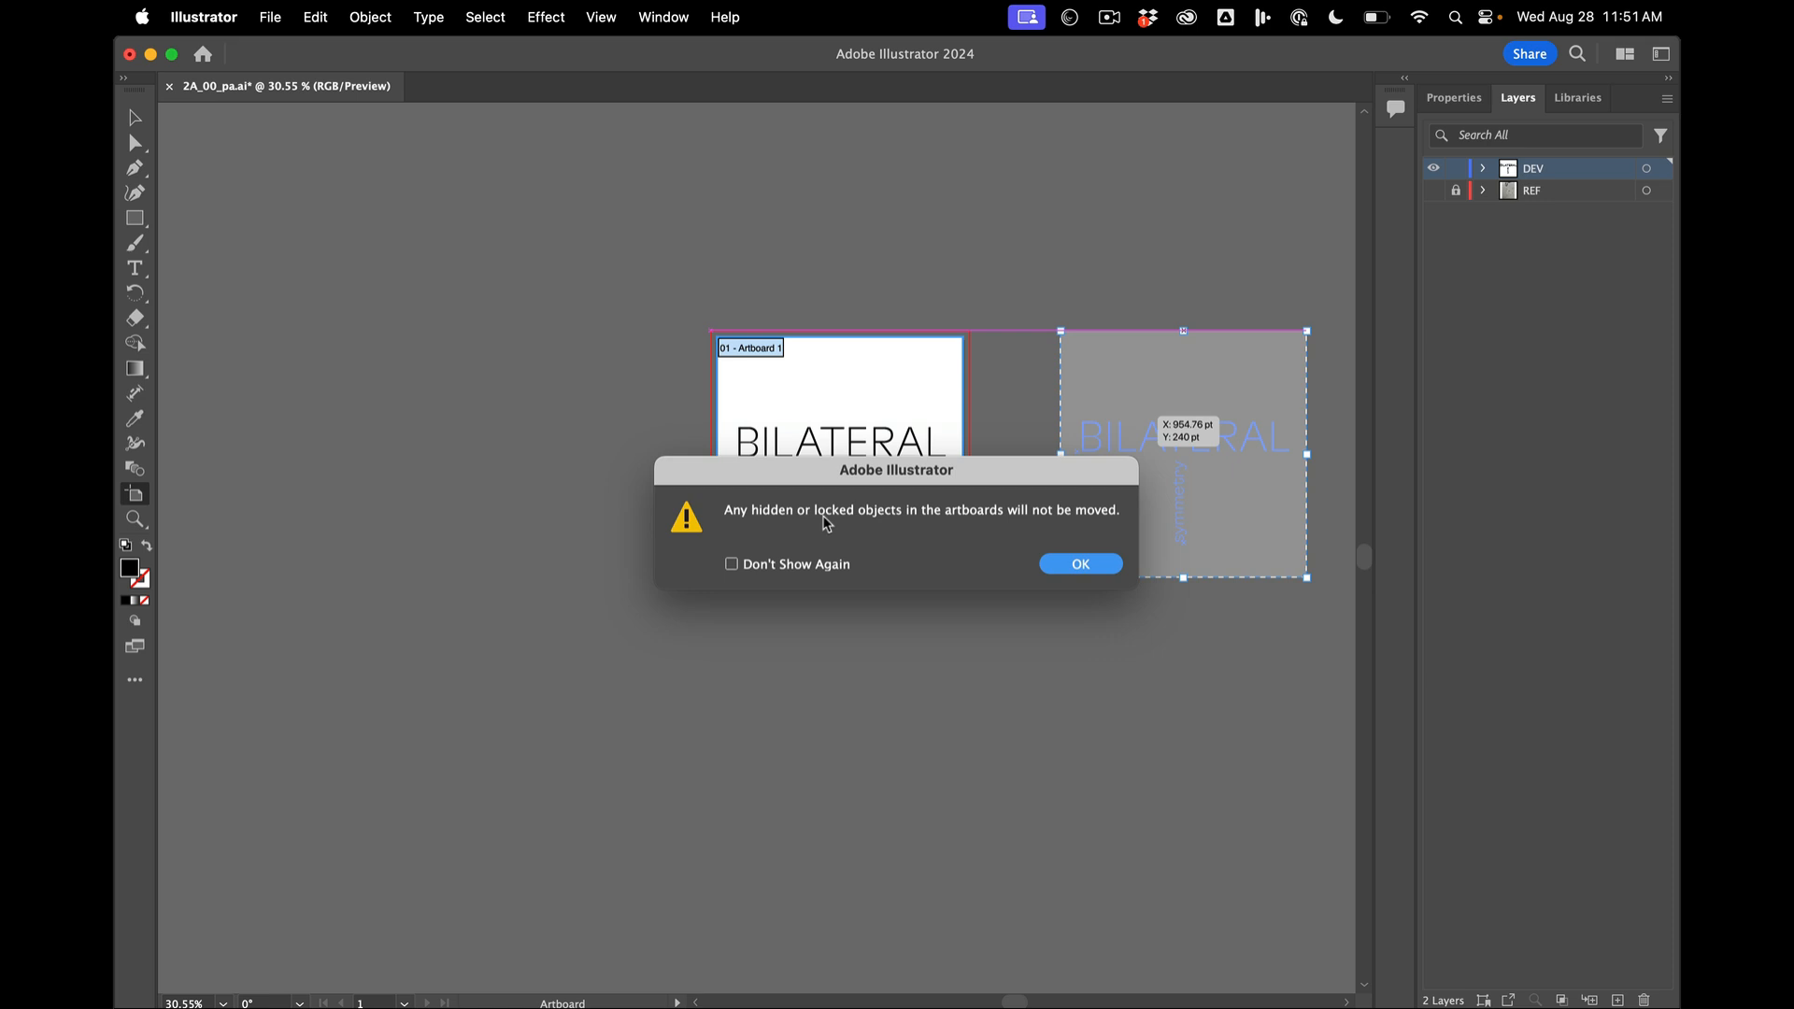
pyautogui.click(1098, 567)
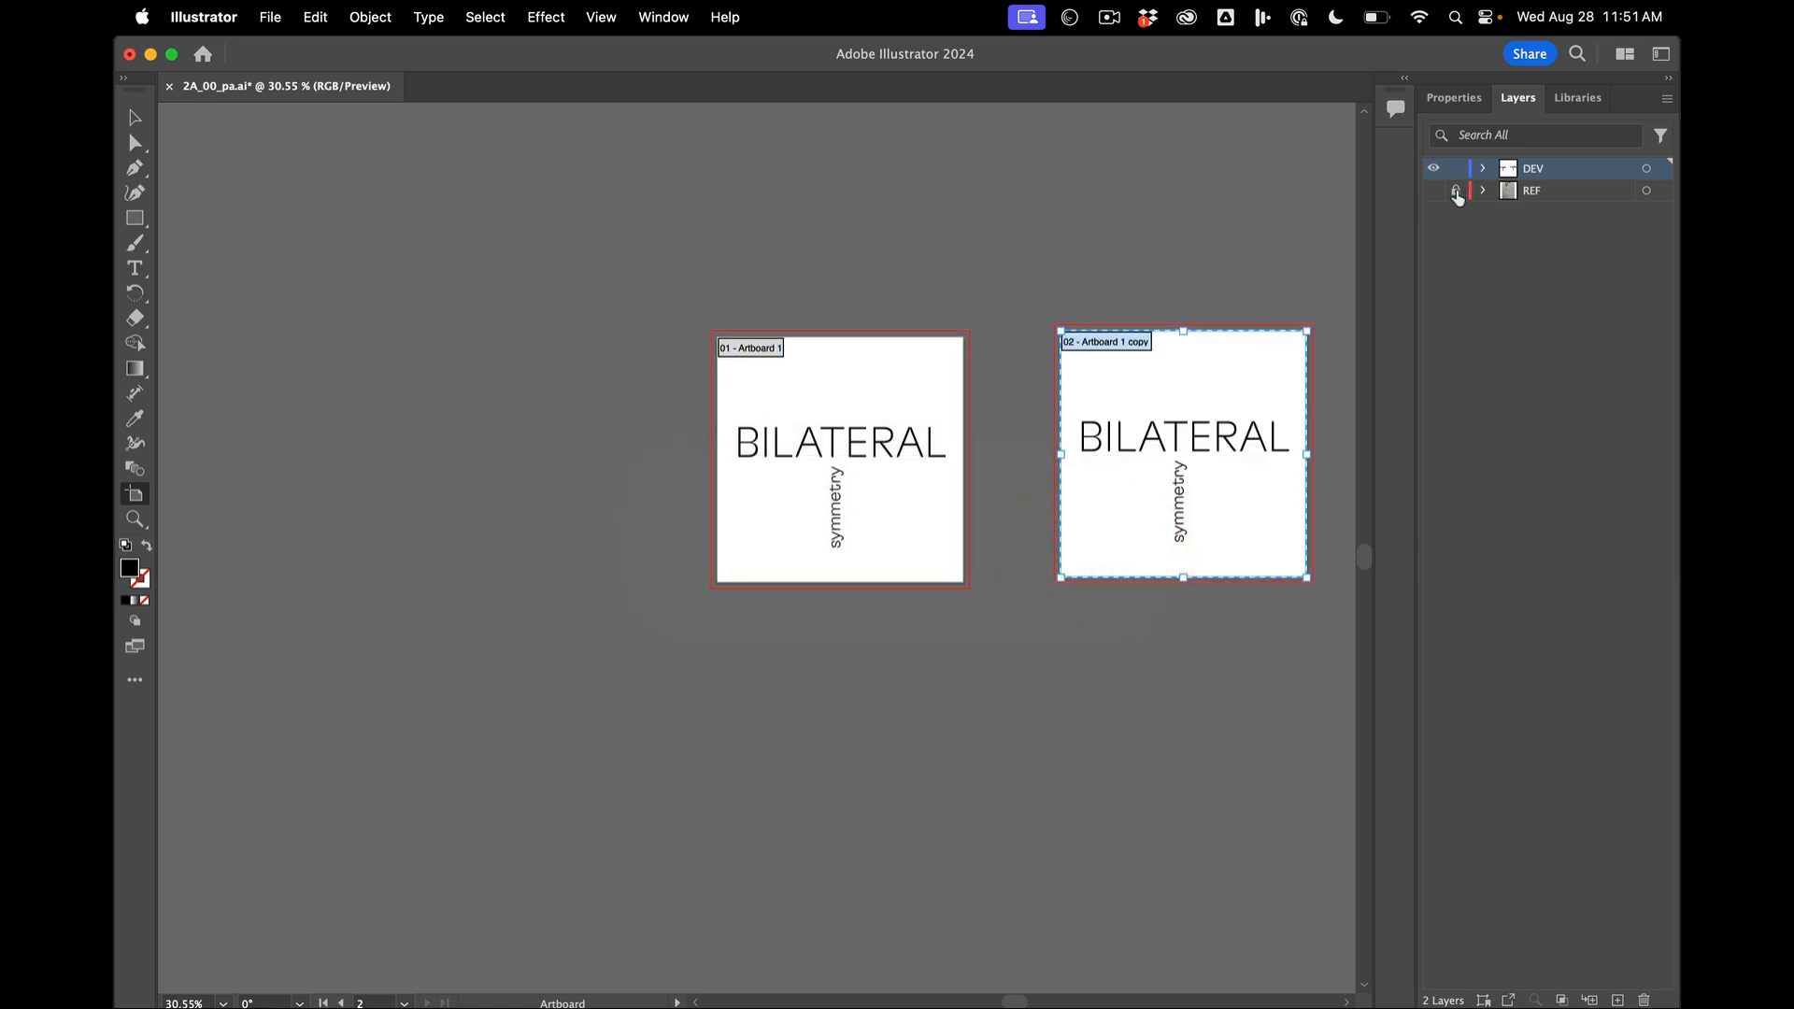
pyautogui.click(1102, 214)
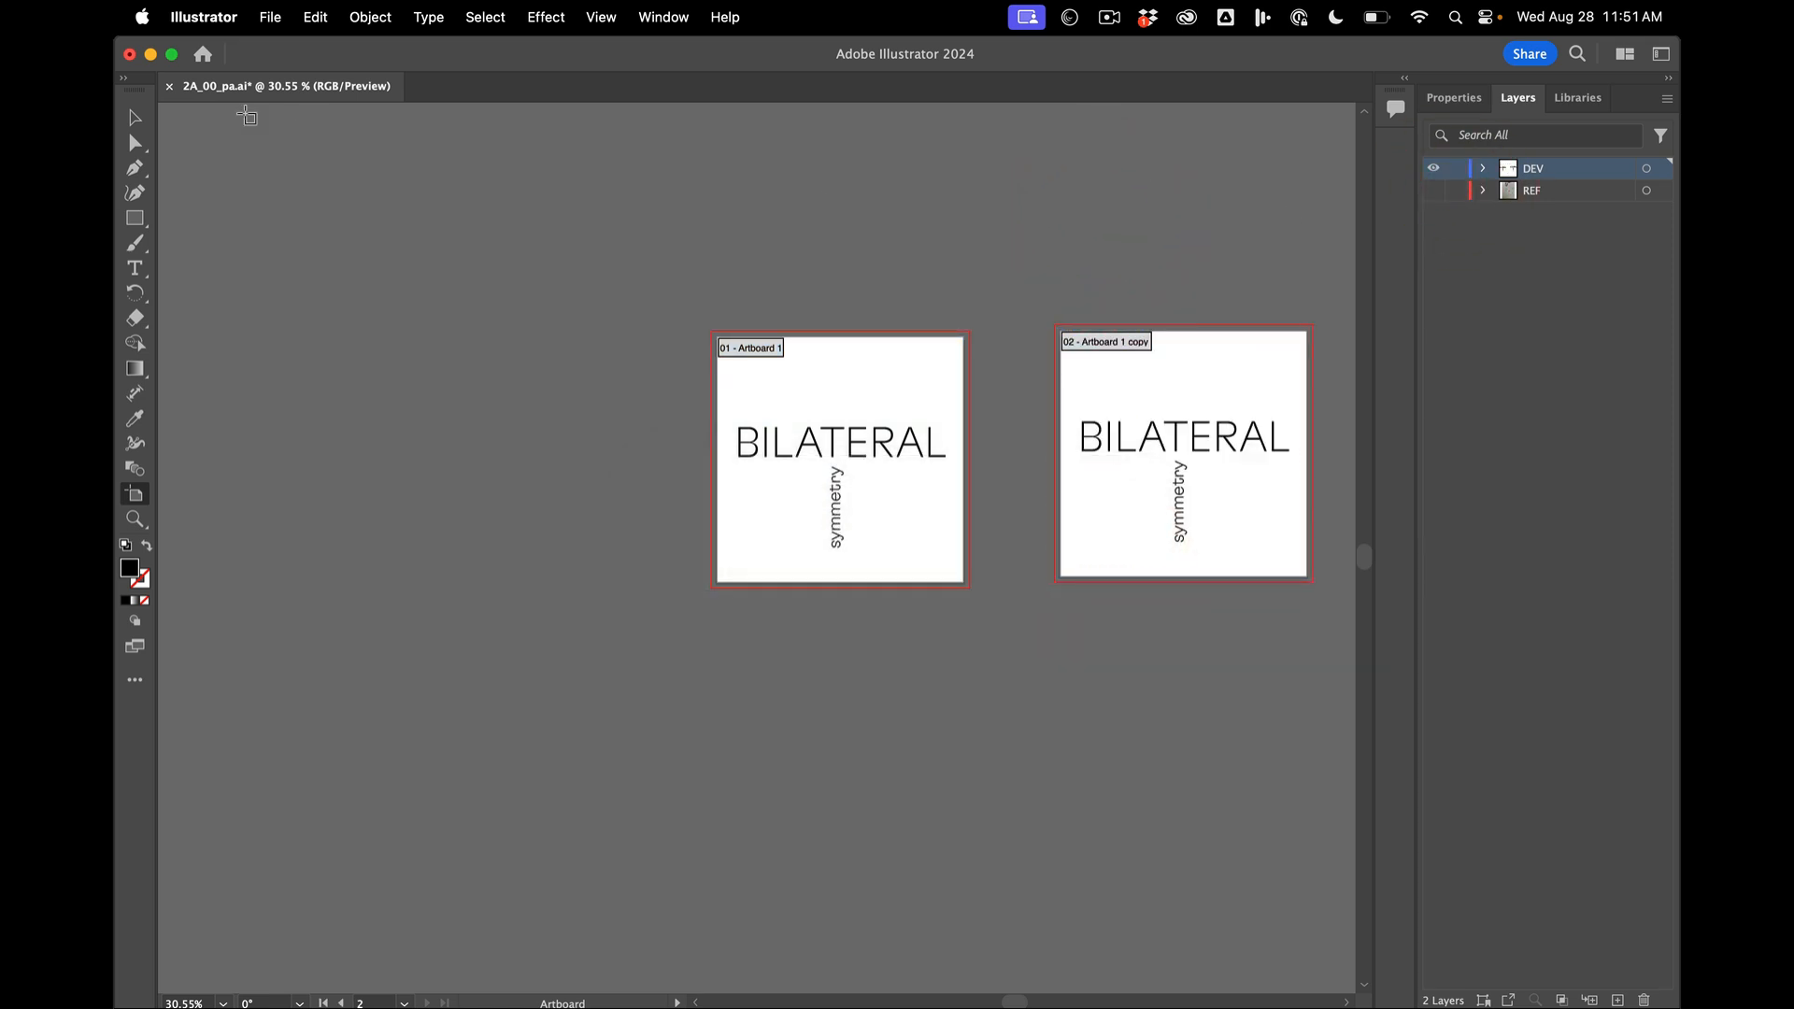
pyautogui.click(135, 120)
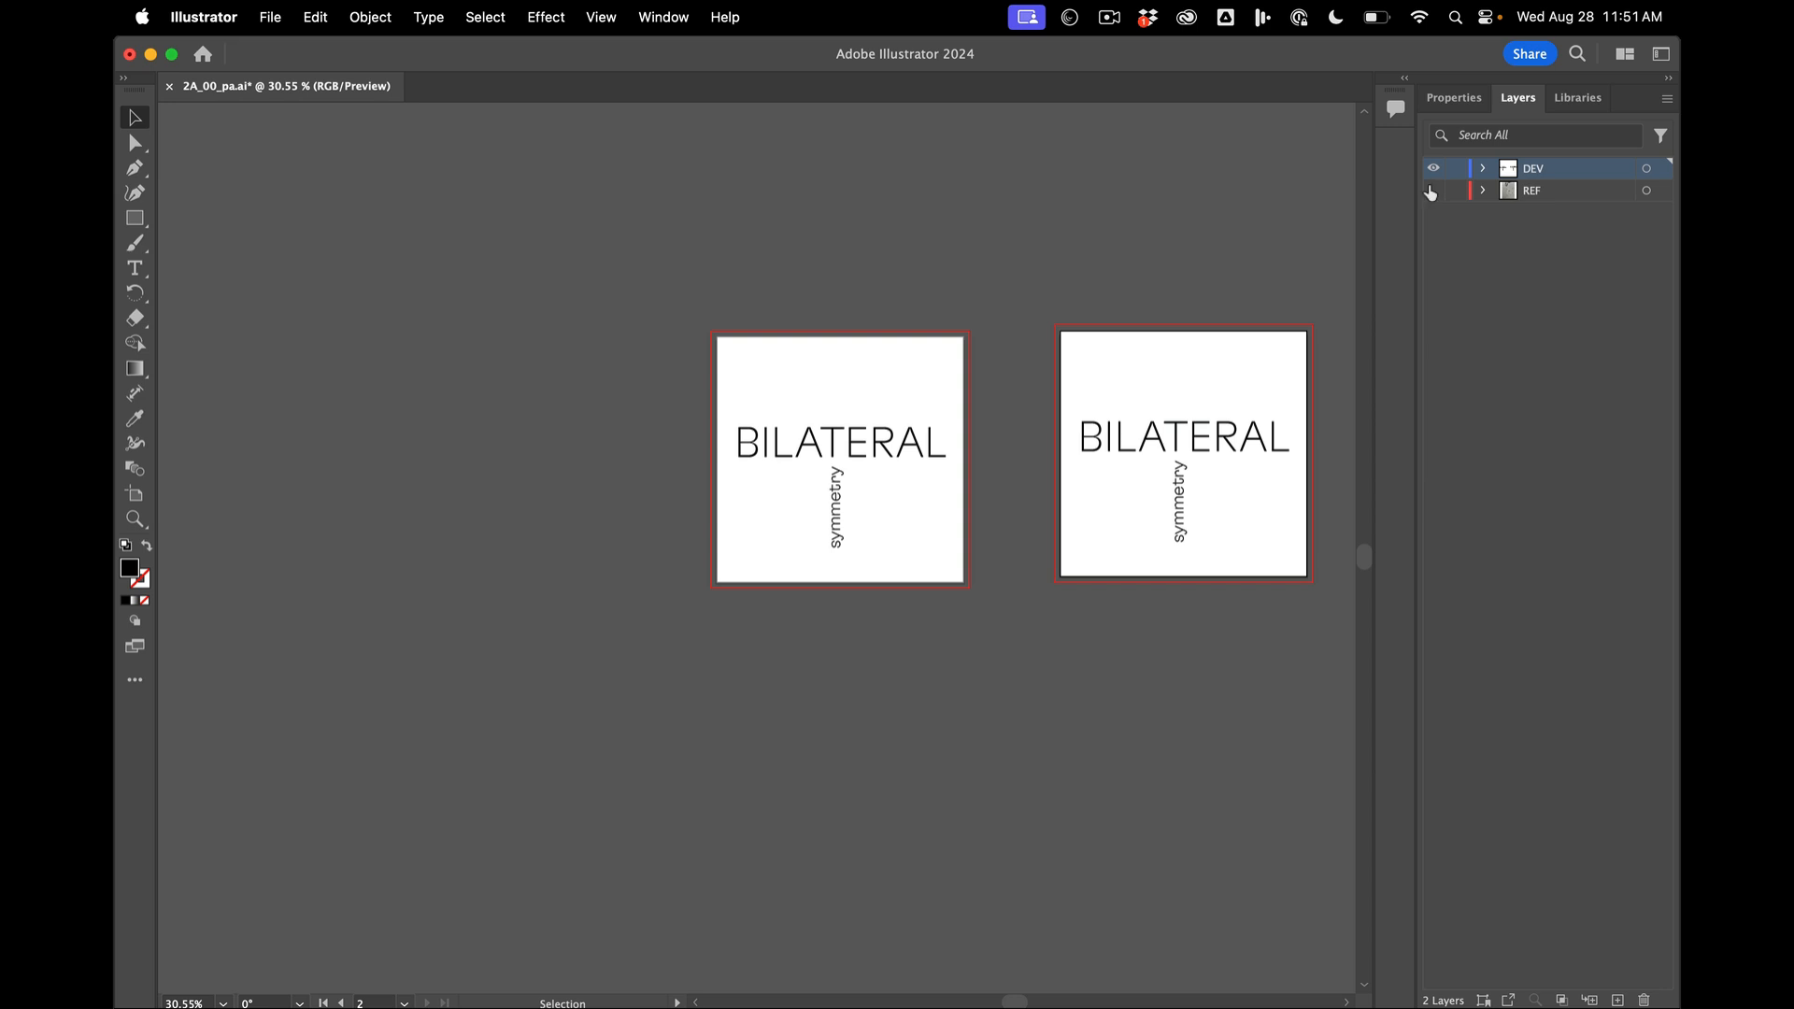
# - On the copied artboard, enlarge BILATERAL until it runs past both side edges and reposition it above the vertical word
pyautogui.moveTo(1030, 240); pyautogui.dragTo(1182, 642)
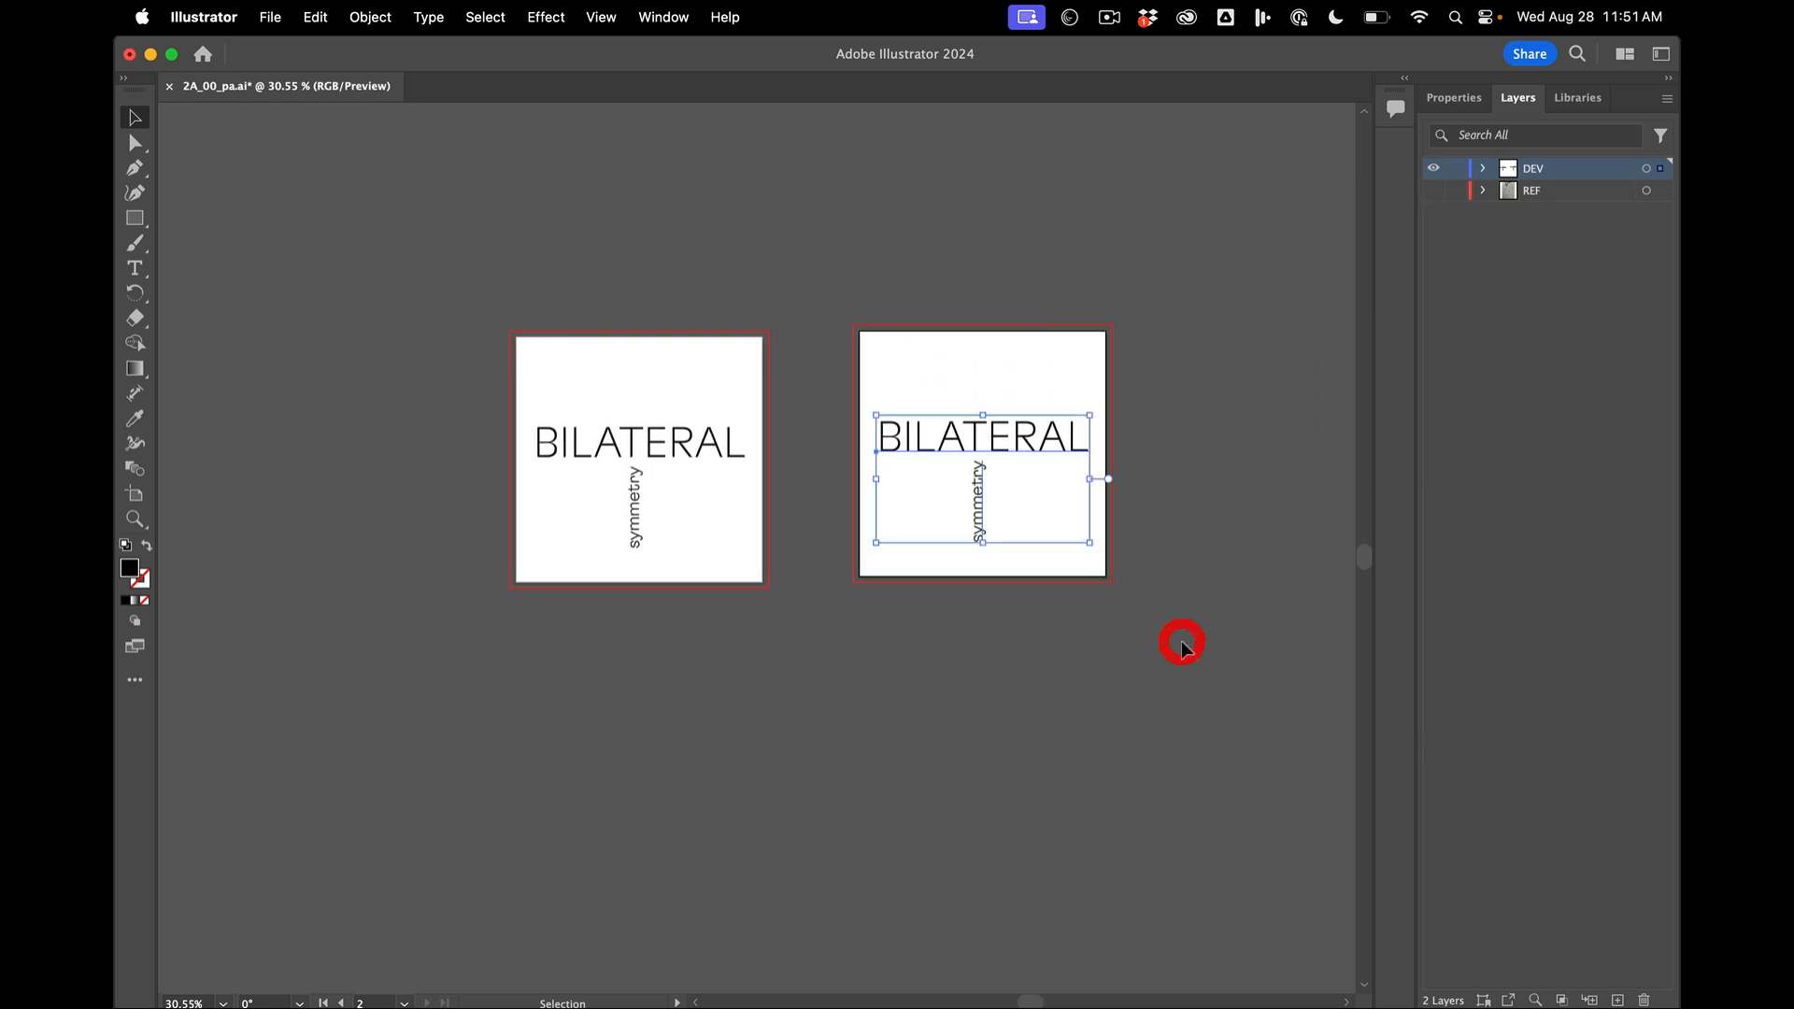
pyautogui.click(1095, 637)
pyautogui.click(1013, 552)
pyautogui.click(909, 432)
pyautogui.moveTo(1090, 414); pyautogui.dragTo(1126, 402)
pyautogui.click(1044, 450)
pyautogui.moveTo(1043, 450)
pyautogui.mouseDown()
pyautogui.moveTo(1041, 428)
pyautogui.moveTo(1017, 442)
pyautogui.moveTo(1066, 431)
pyautogui.moveTo(1050, 422)
pyautogui.mouseUp()
pyautogui.rightClick(1040, 429)
pyautogui.click(1041, 430)
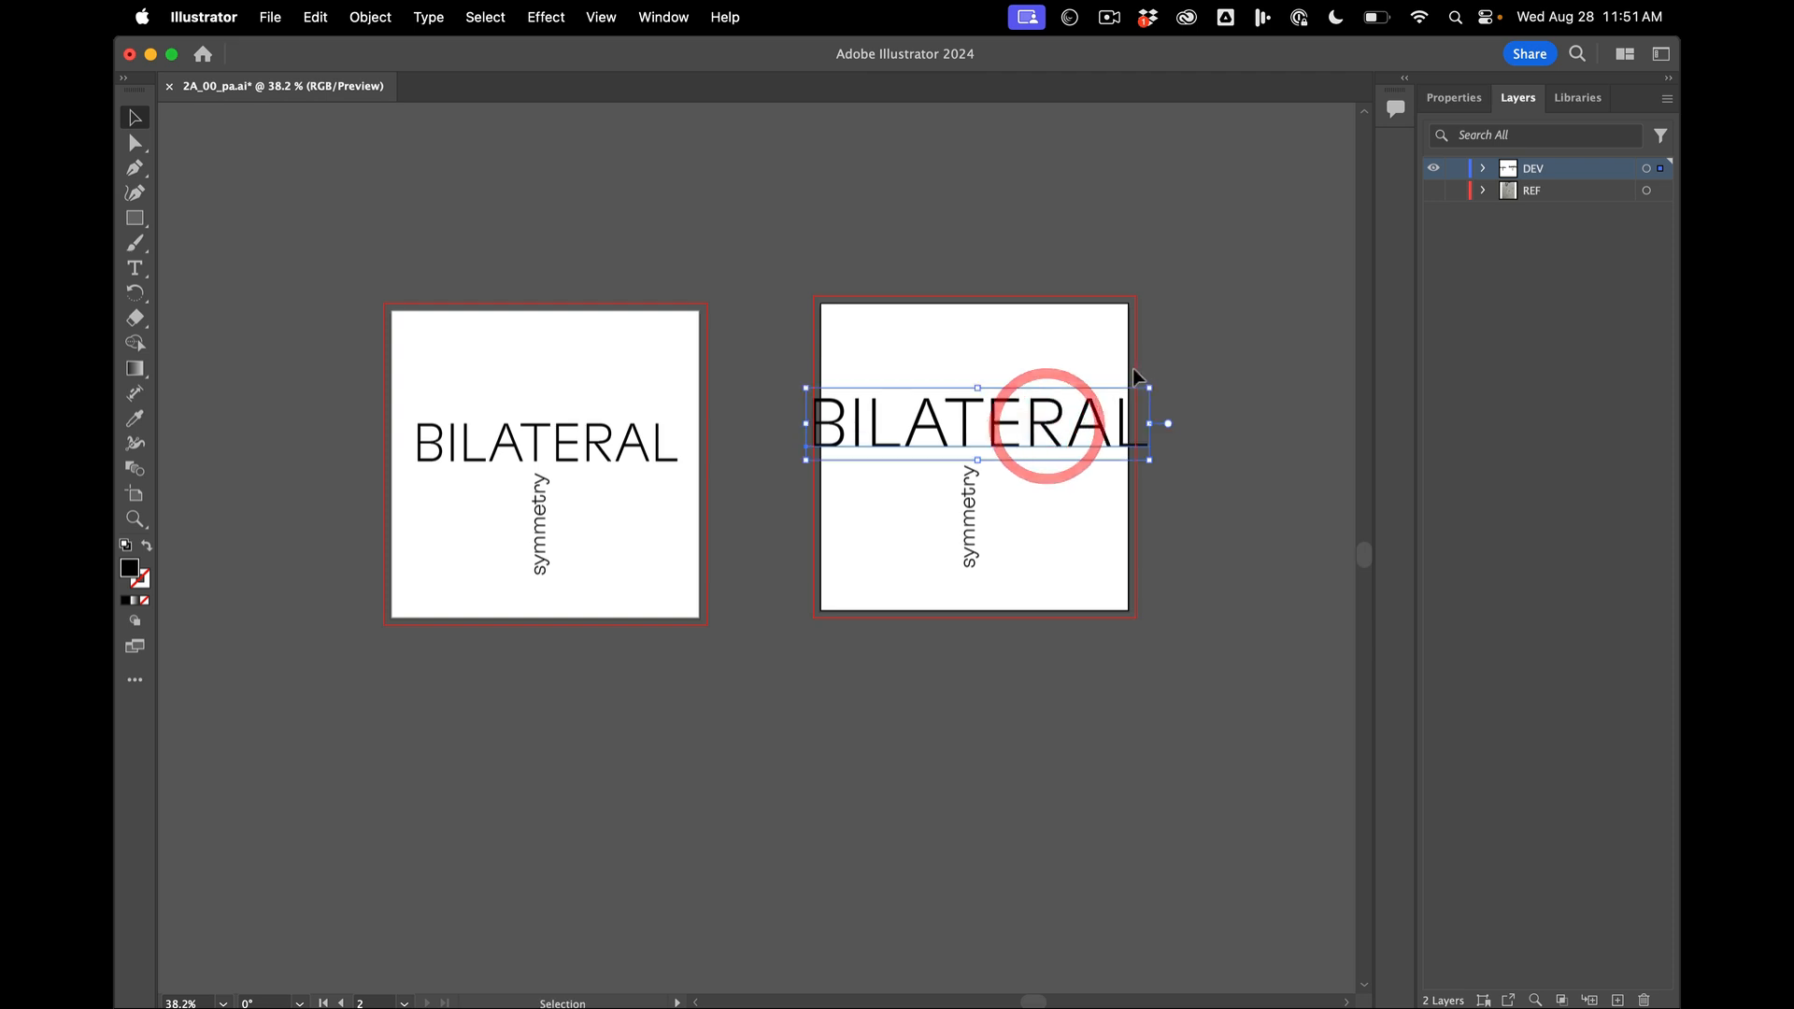
pyautogui.click(1202, 392)
# - Duplicate the vertical symmetry text along its axis, placing one copy across the artboard's lower edge and one across its upper edge
pyautogui.moveTo(972, 526); pyautogui.dragTo(969, 642)
pyautogui.press('shift')
pyautogui.press('alt')
pyautogui.press('alt')
pyautogui.click(798, 744)
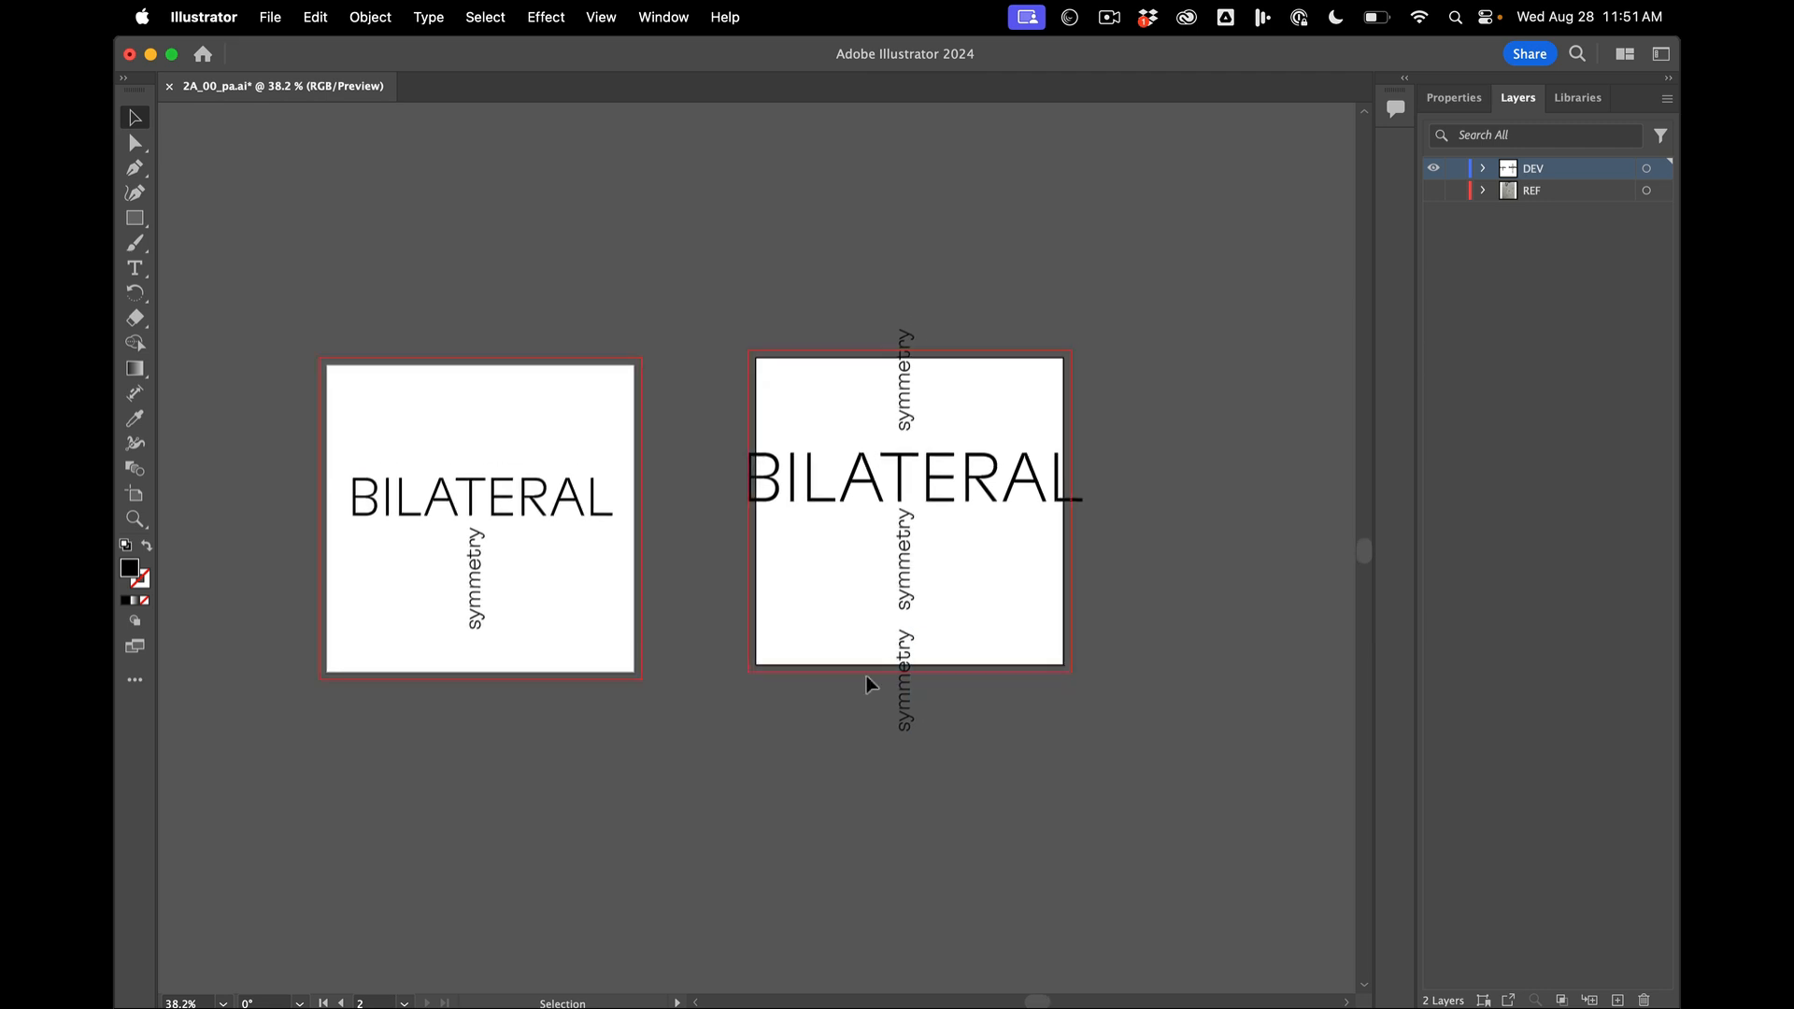
# - Nudge BILATERAL on the copied artboard up by about 10 pt, between the upper and middle symmetry words
pyautogui.scroll(3, 867, 674)
pyautogui.scroll(-1, 866, 674)
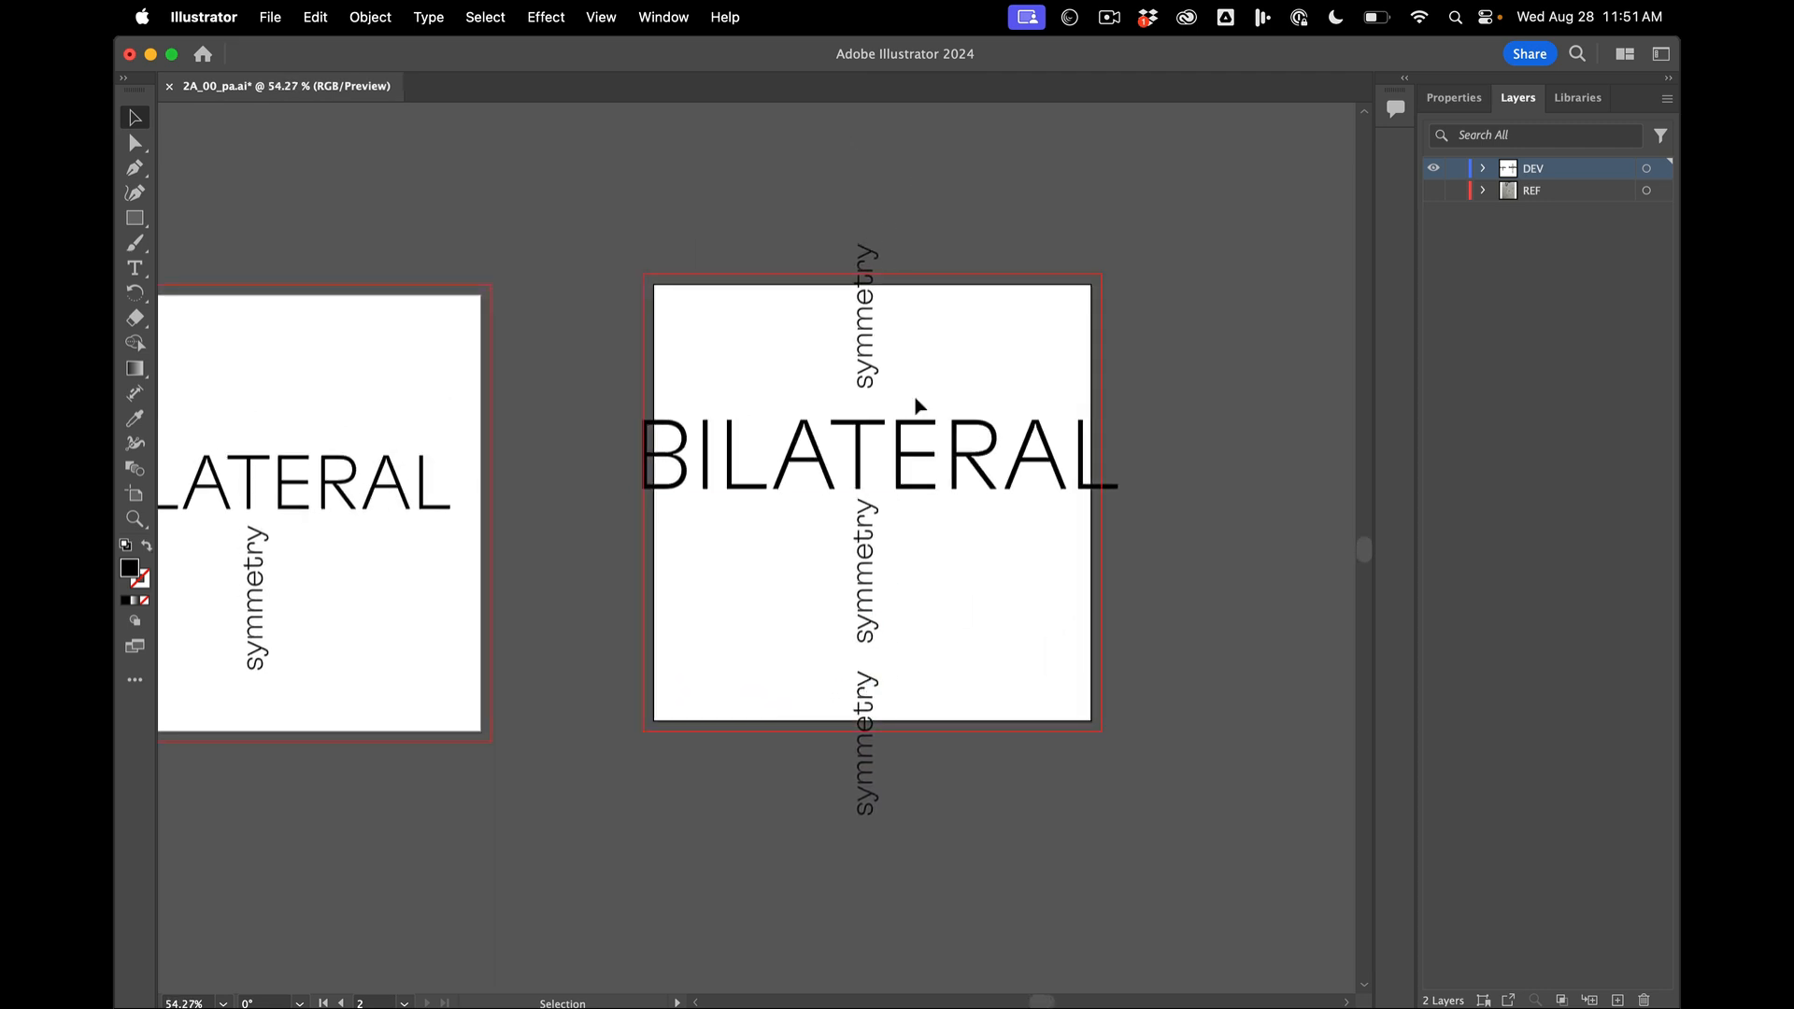
pyautogui.click(926, 466)
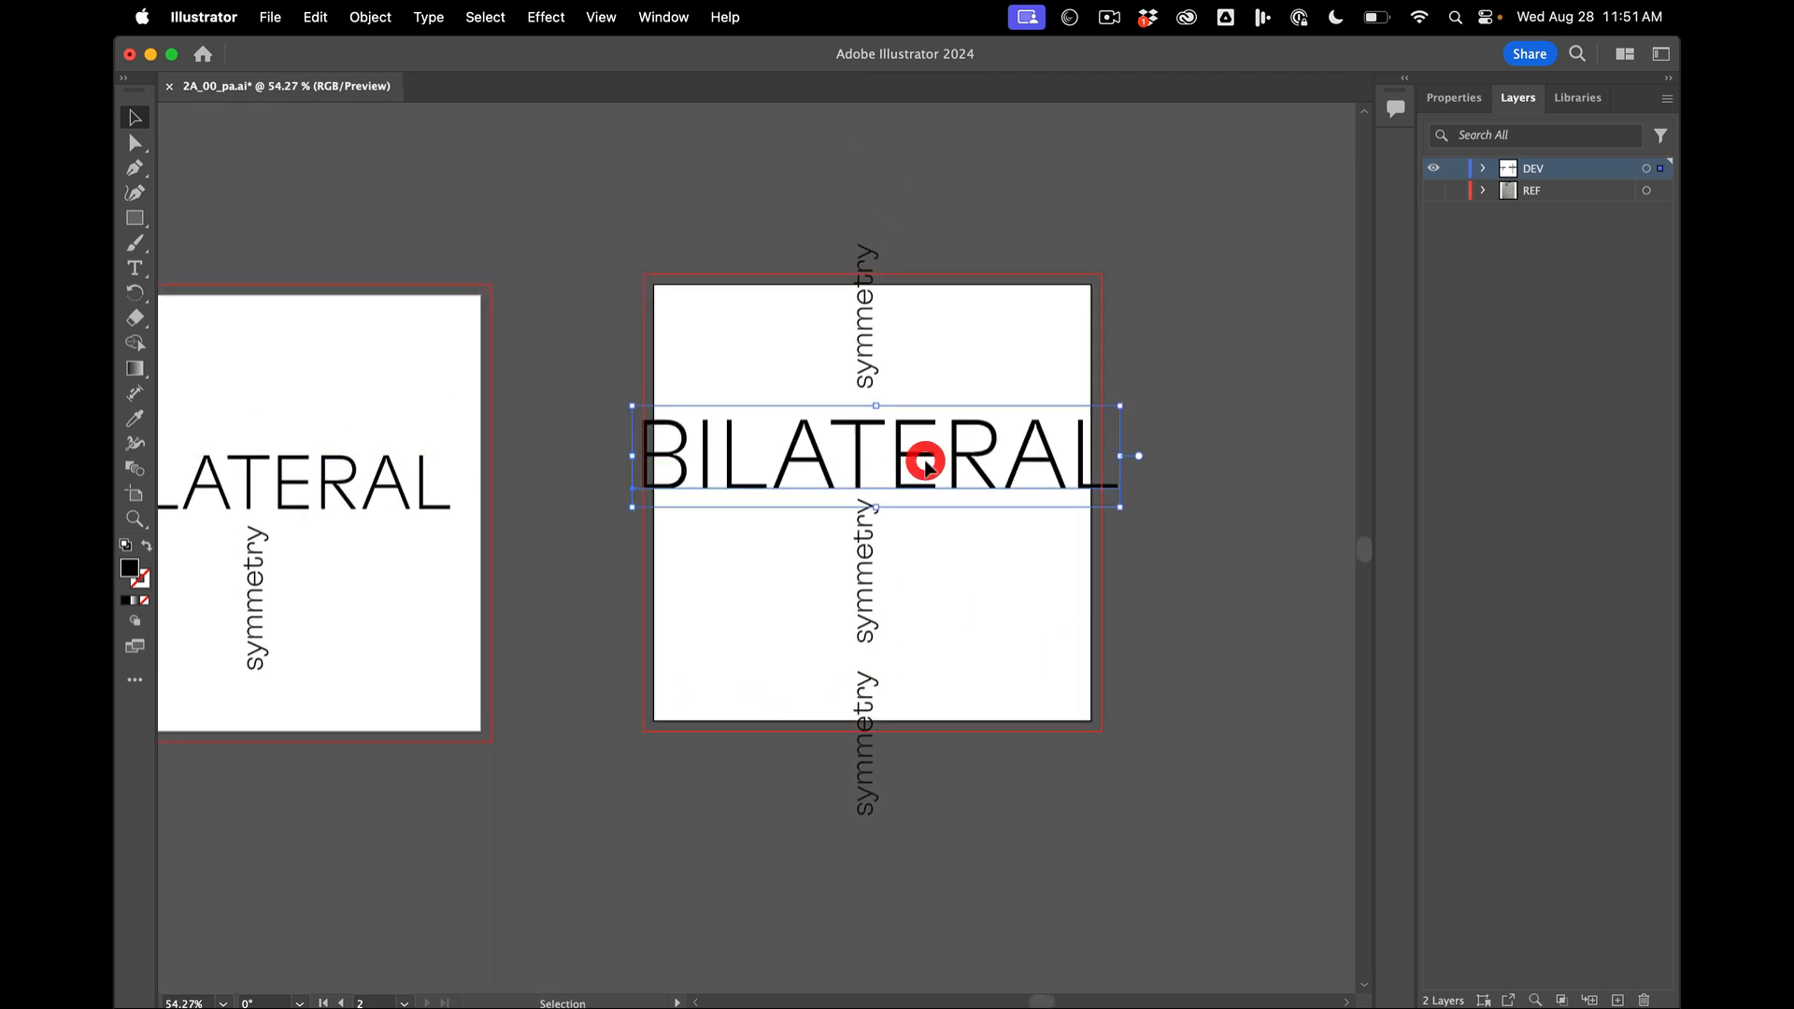
pyautogui.hotkey('shift', 'Up')
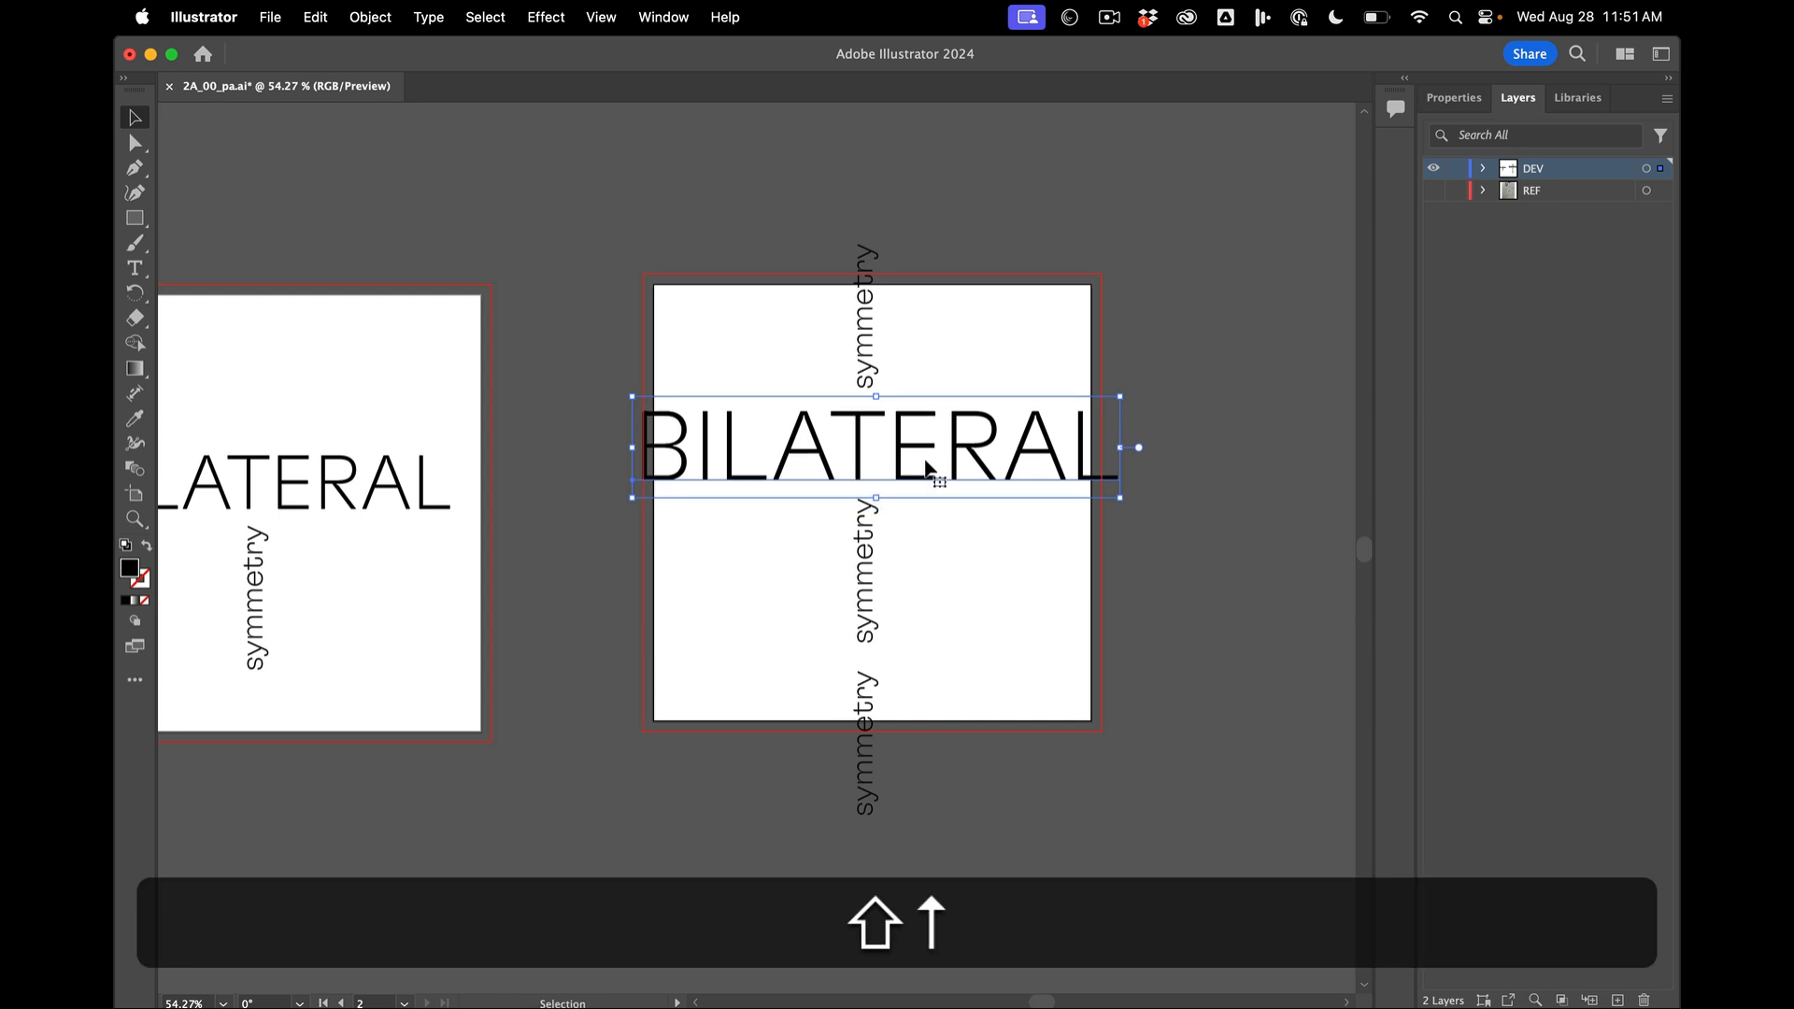
# - Turn on Trim View and nudge BILATERAL on the copied artboard slightly to the left
pyautogui.click(603, 17)
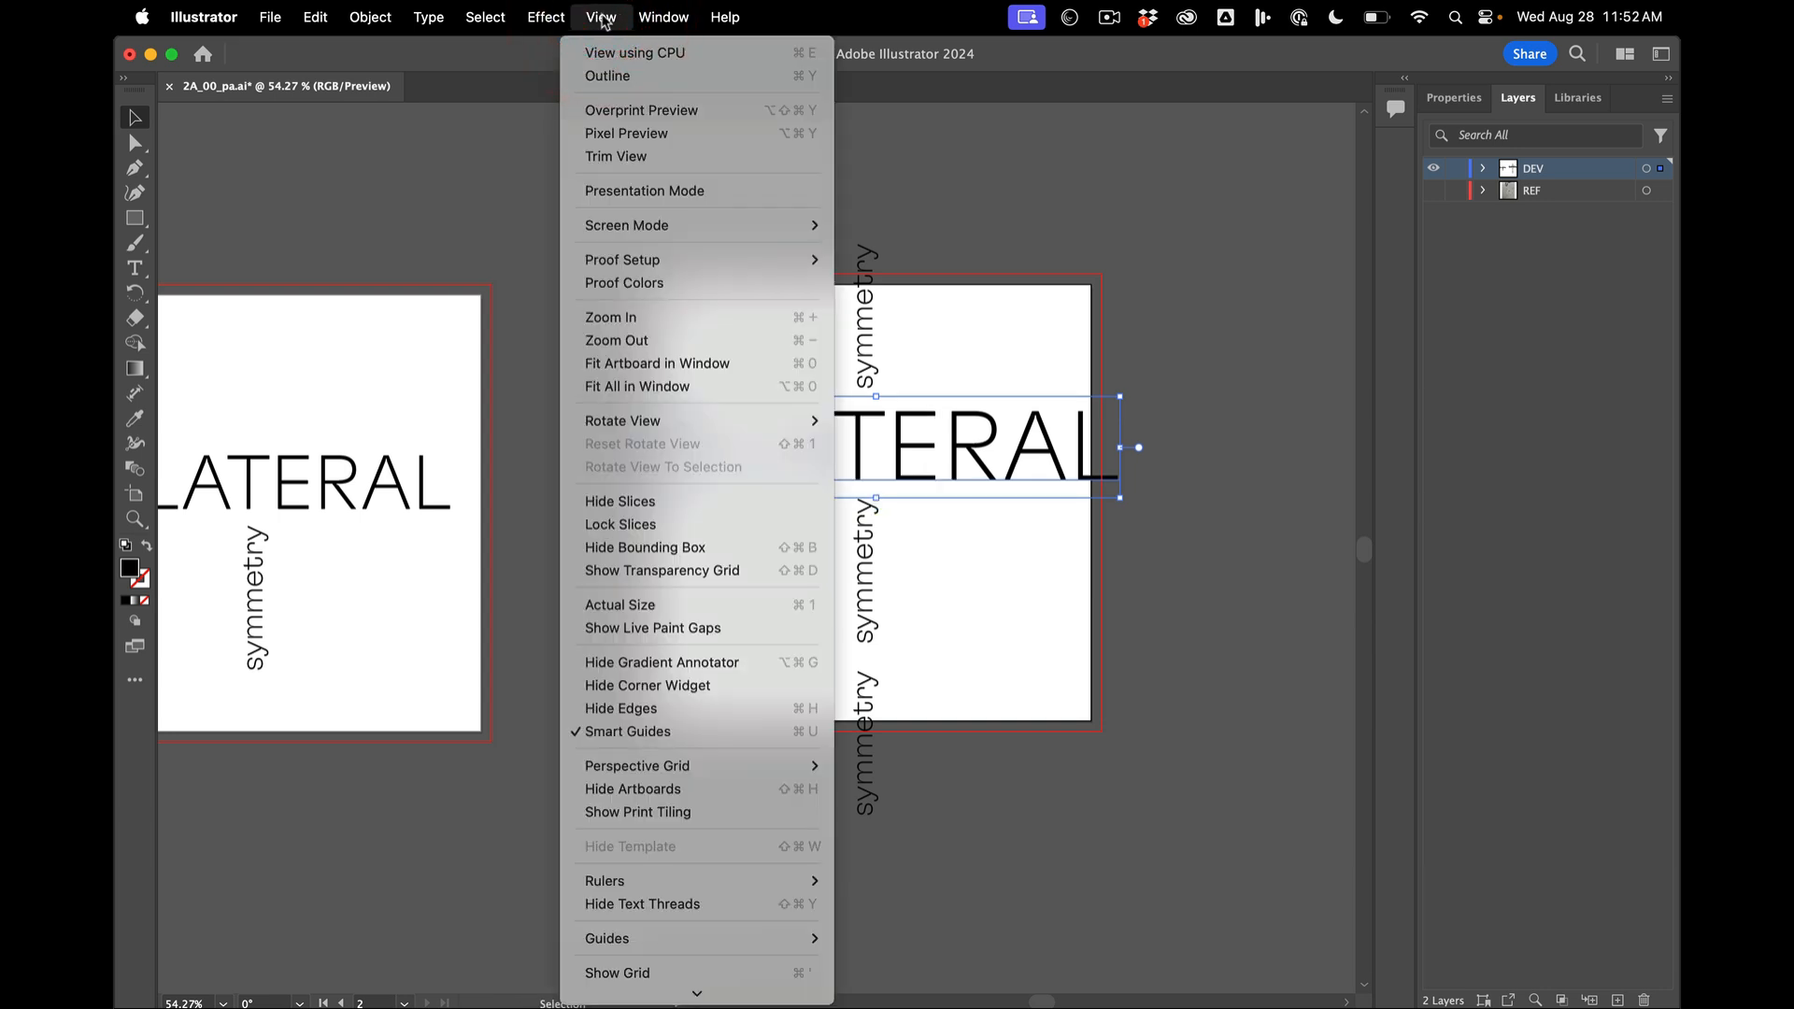
pyautogui.click(609, 155)
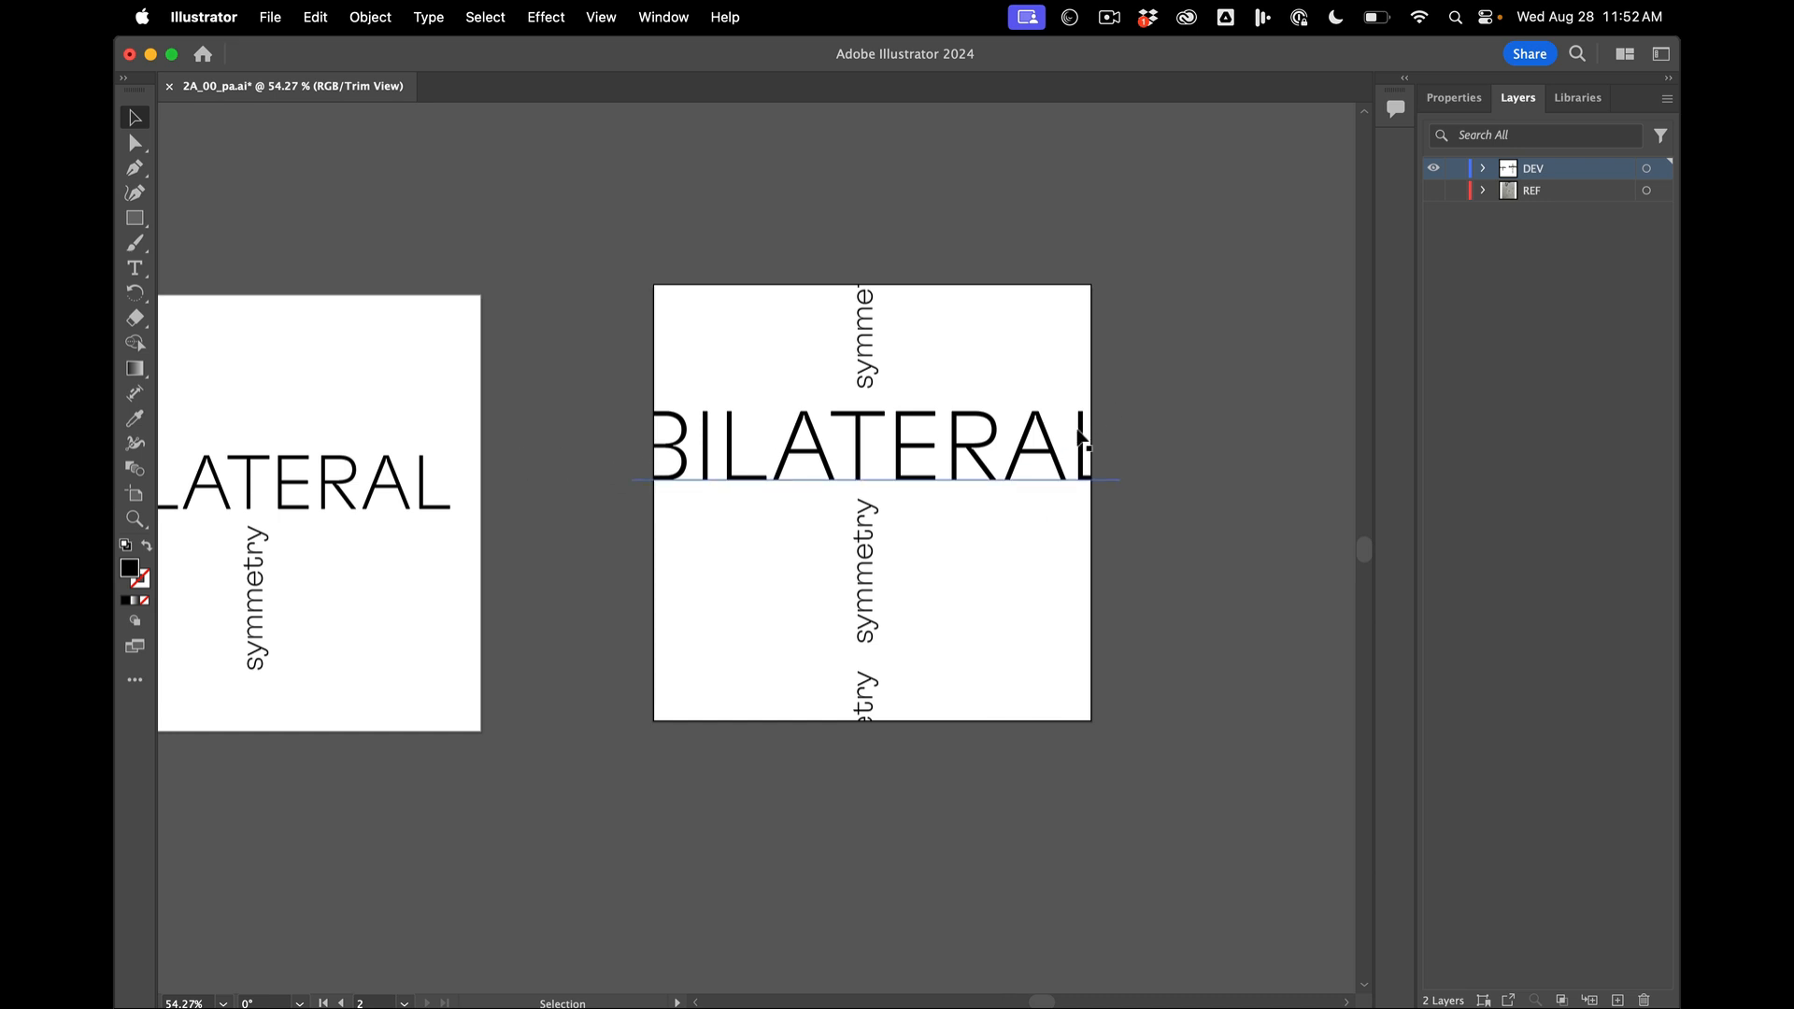
pyautogui.click(1044, 462)
pyautogui.press('Left')
pyautogui.press('Left')
pyautogui.press('Left')
pyautogui.press('Left')
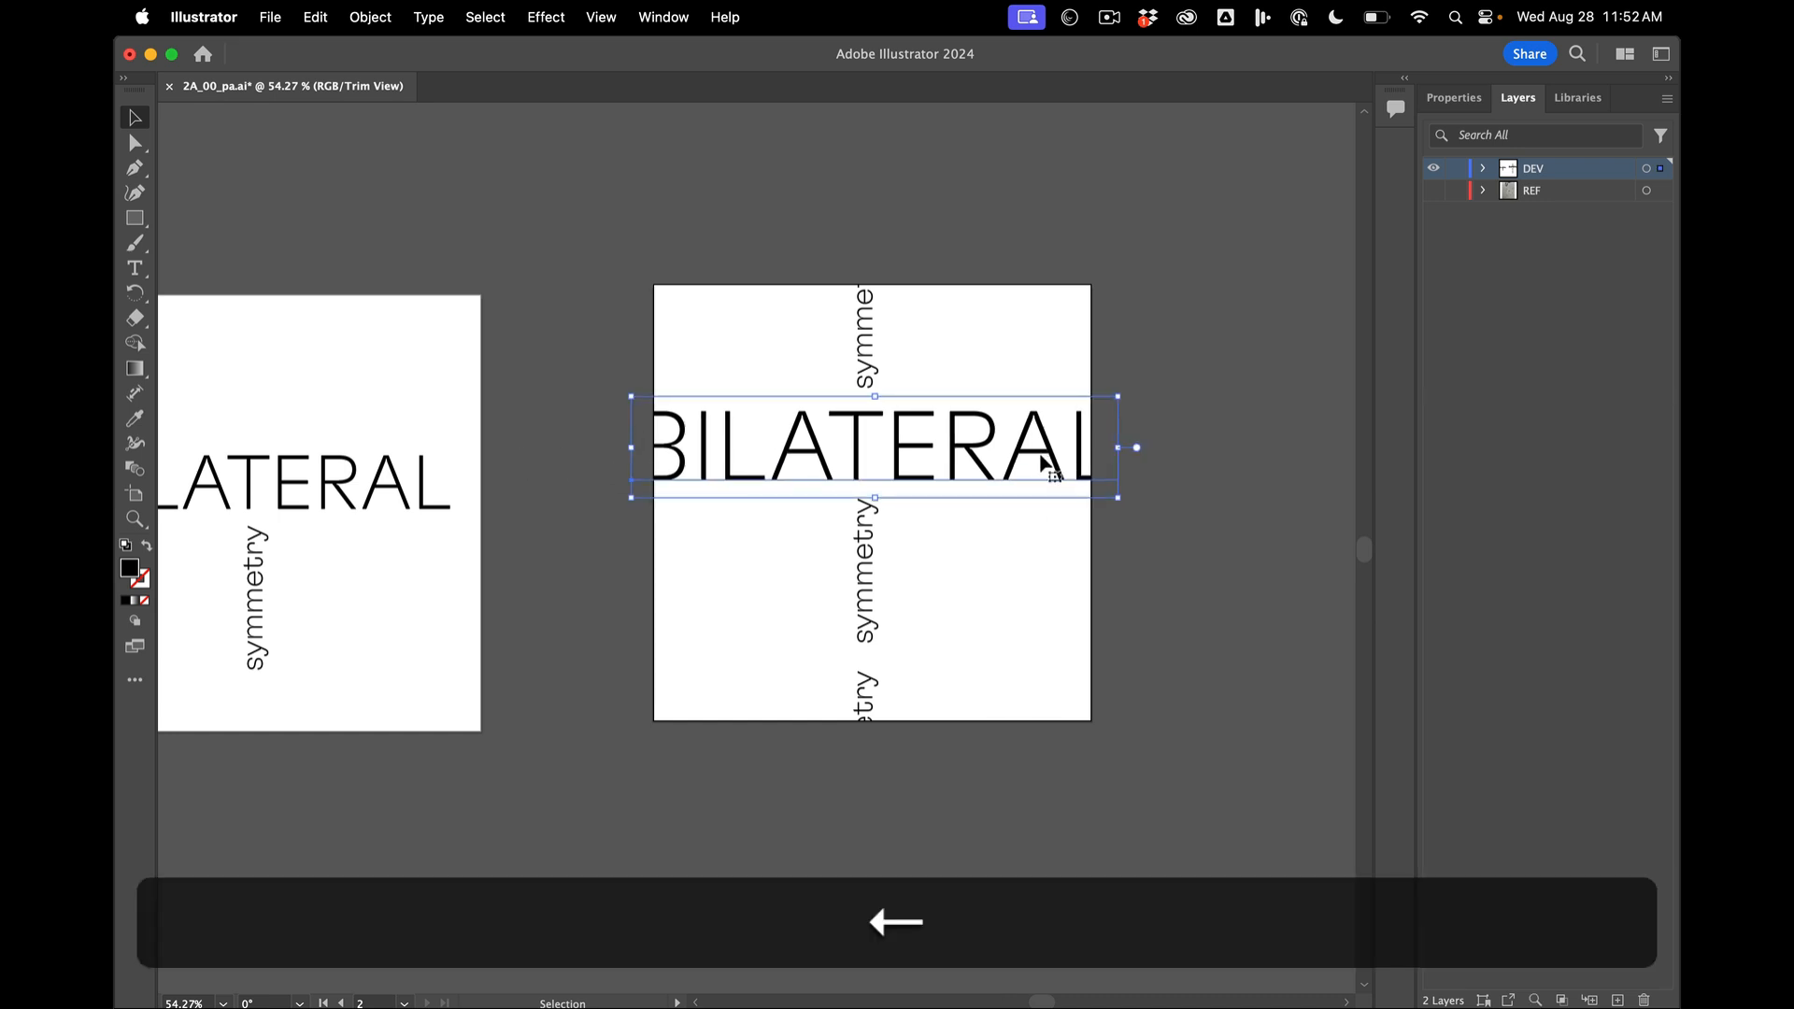
# - Select all of the BILATERAL text and adjust its font size in increments, ending slightly smaller than it started
pyautogui.doubleClick(1023, 449)
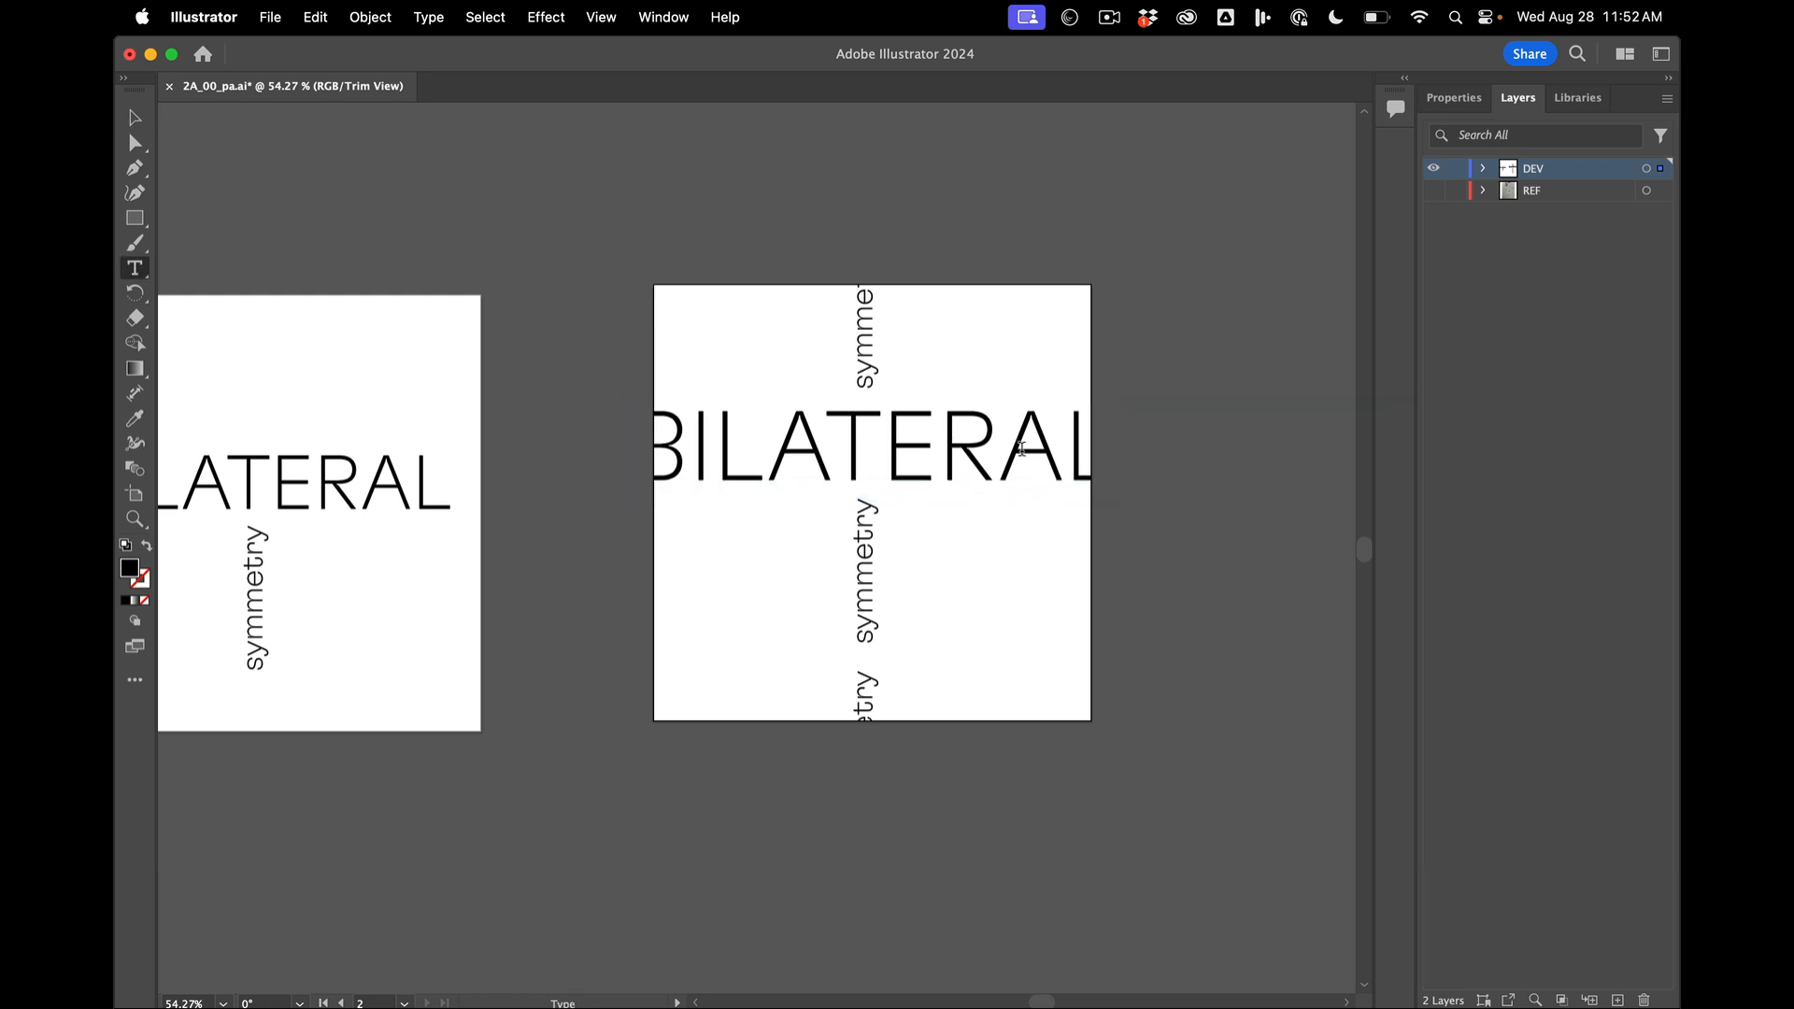
pyautogui.press('super+a')
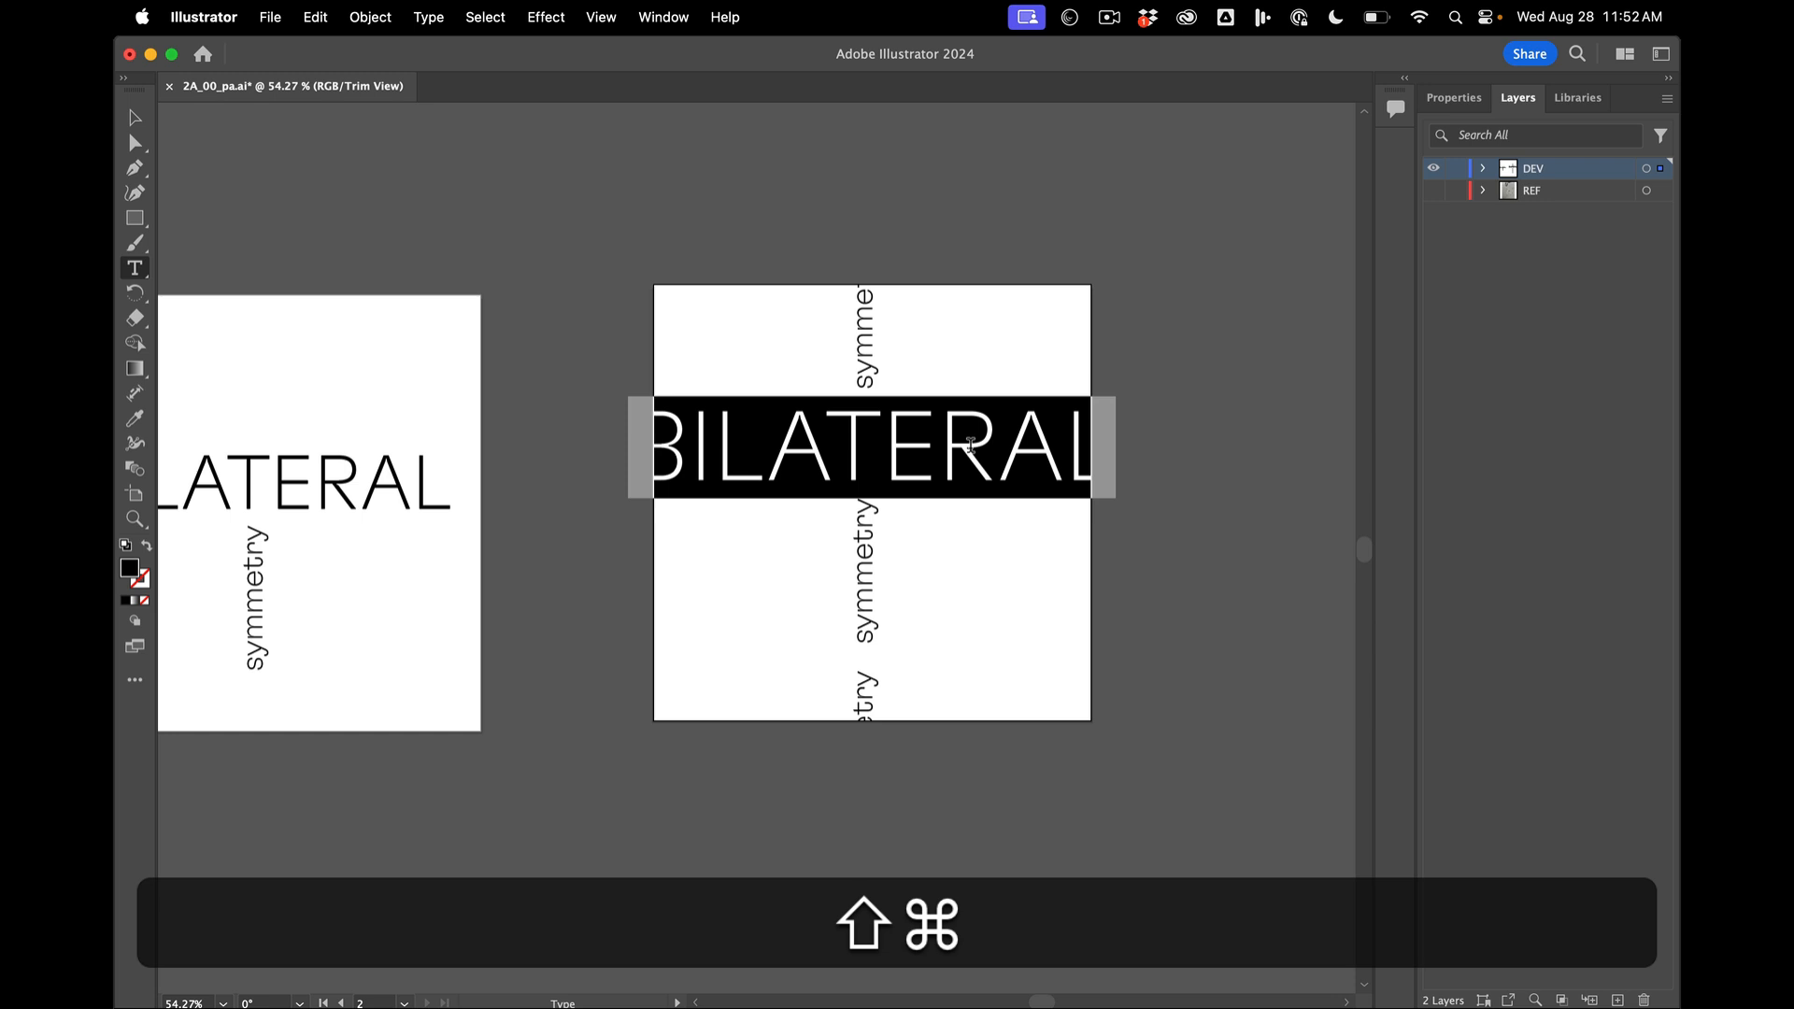
pyautogui.press('super+shift+comma')
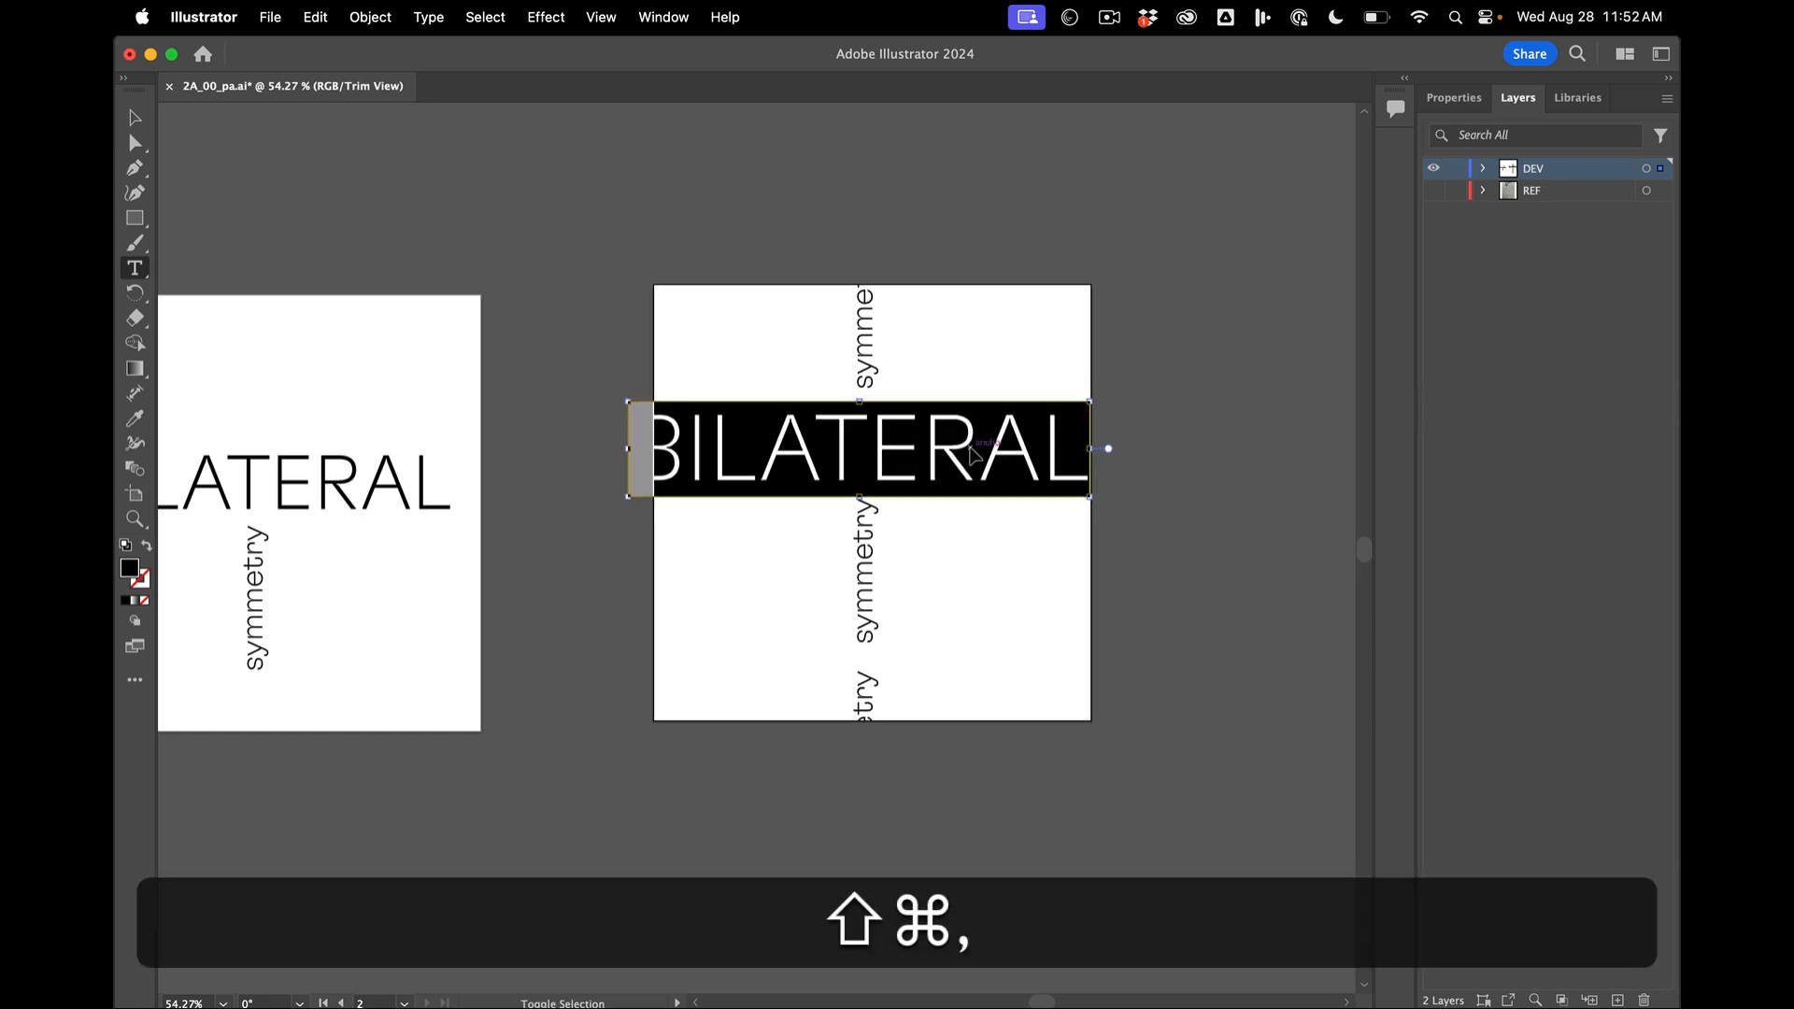
pyautogui.press('super+shift+period')
pyautogui.press('super+shift+period')
pyautogui.press('super+shift+period')
pyautogui.press('super+shift+period')
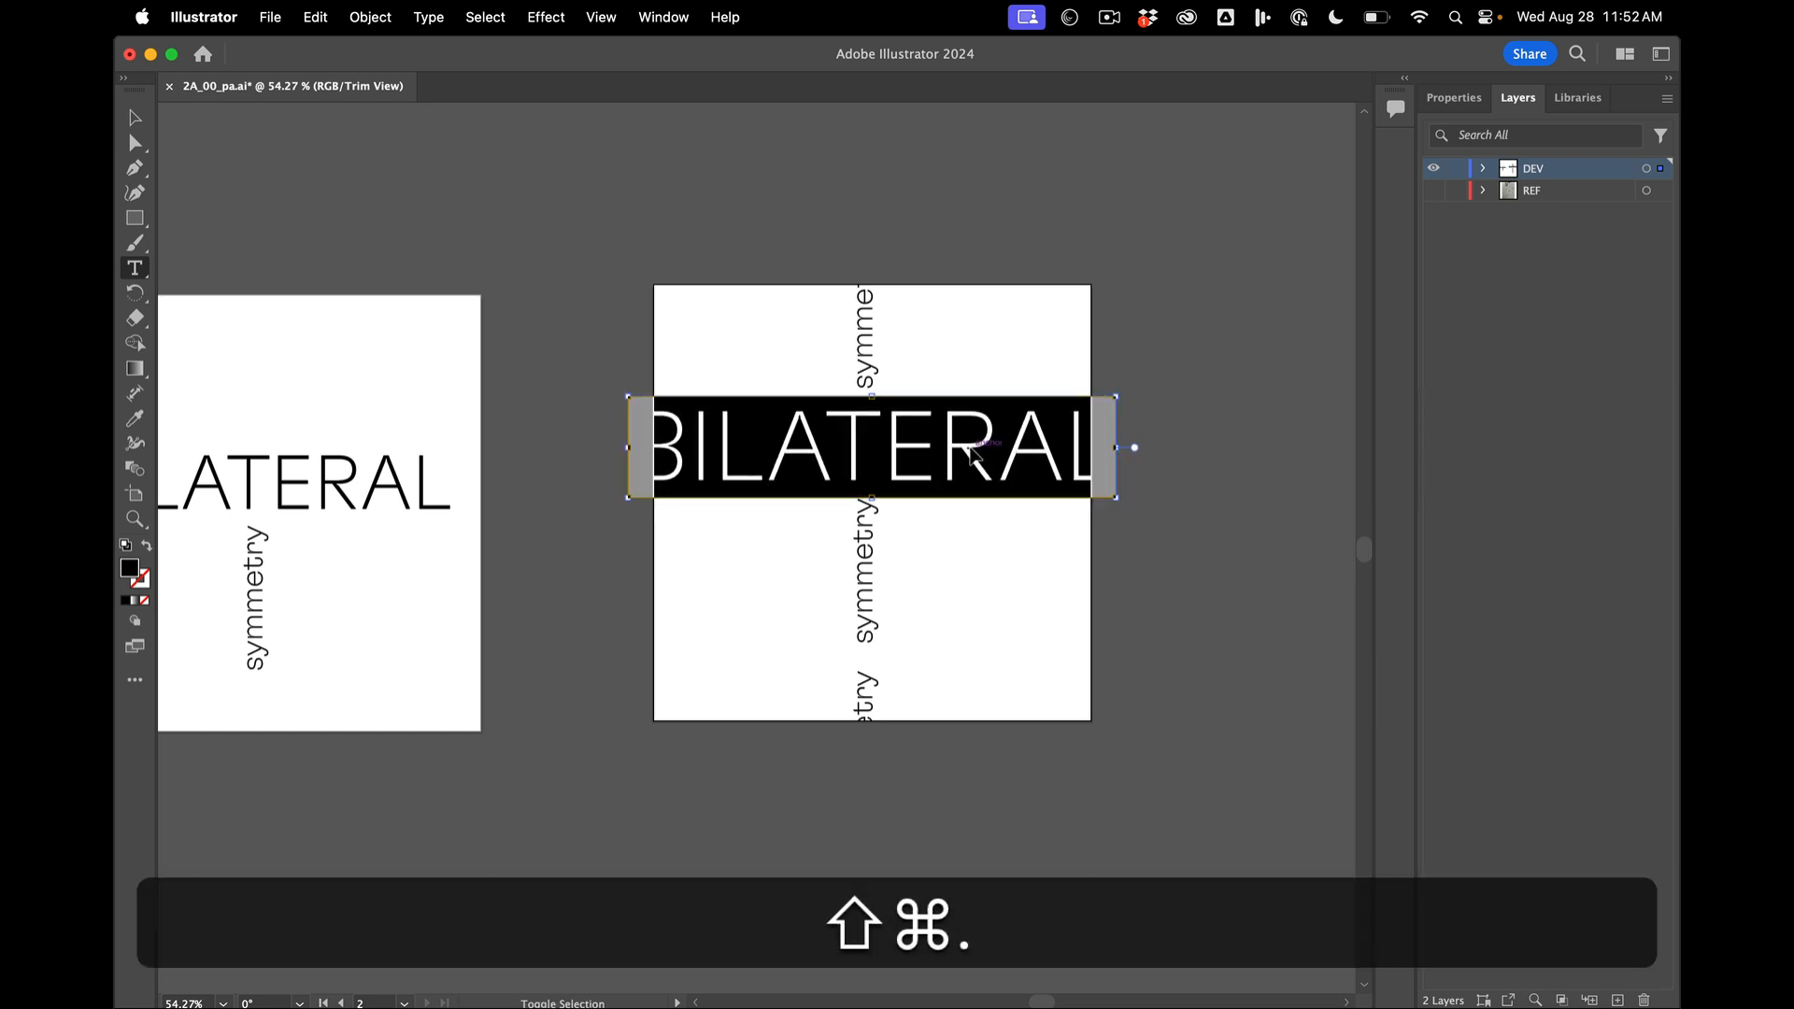
pyautogui.press('super+shift+comma')
pyautogui.press('super+shift+comma')
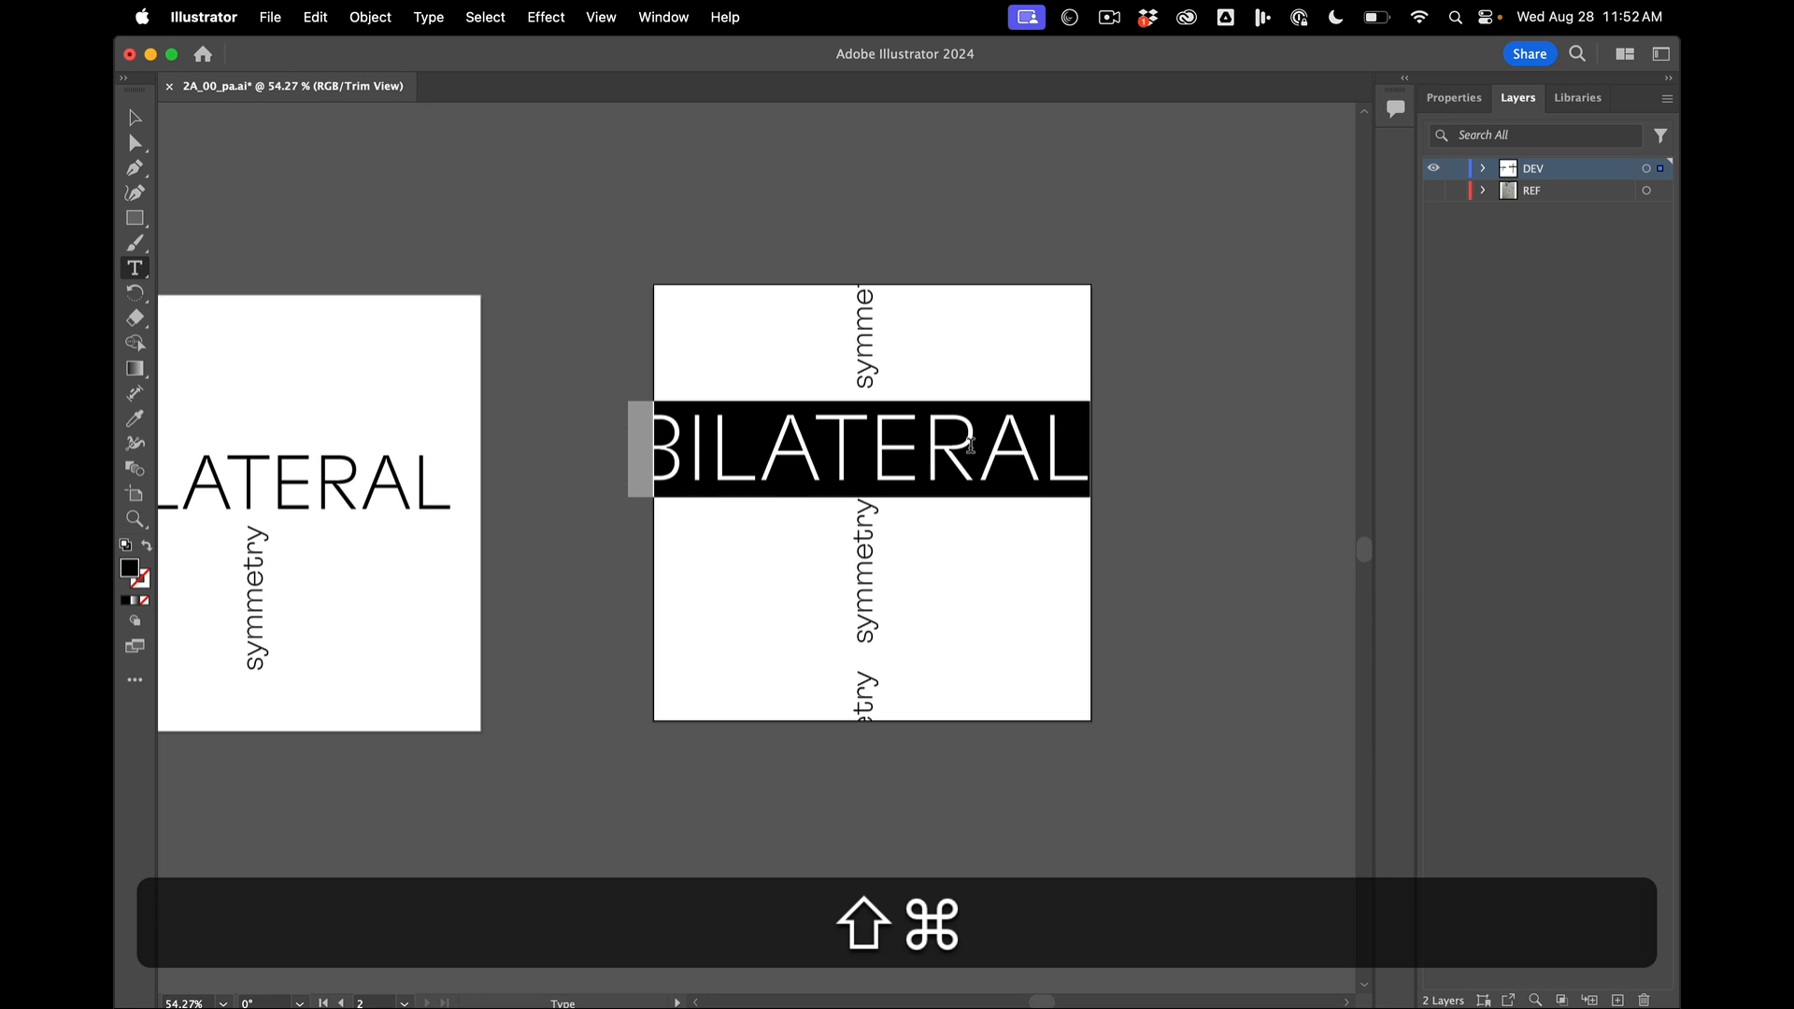
pyautogui.press('super+shift+comma')
pyautogui.press('super+shift+comma')
pyautogui.press('super+shift+comma')
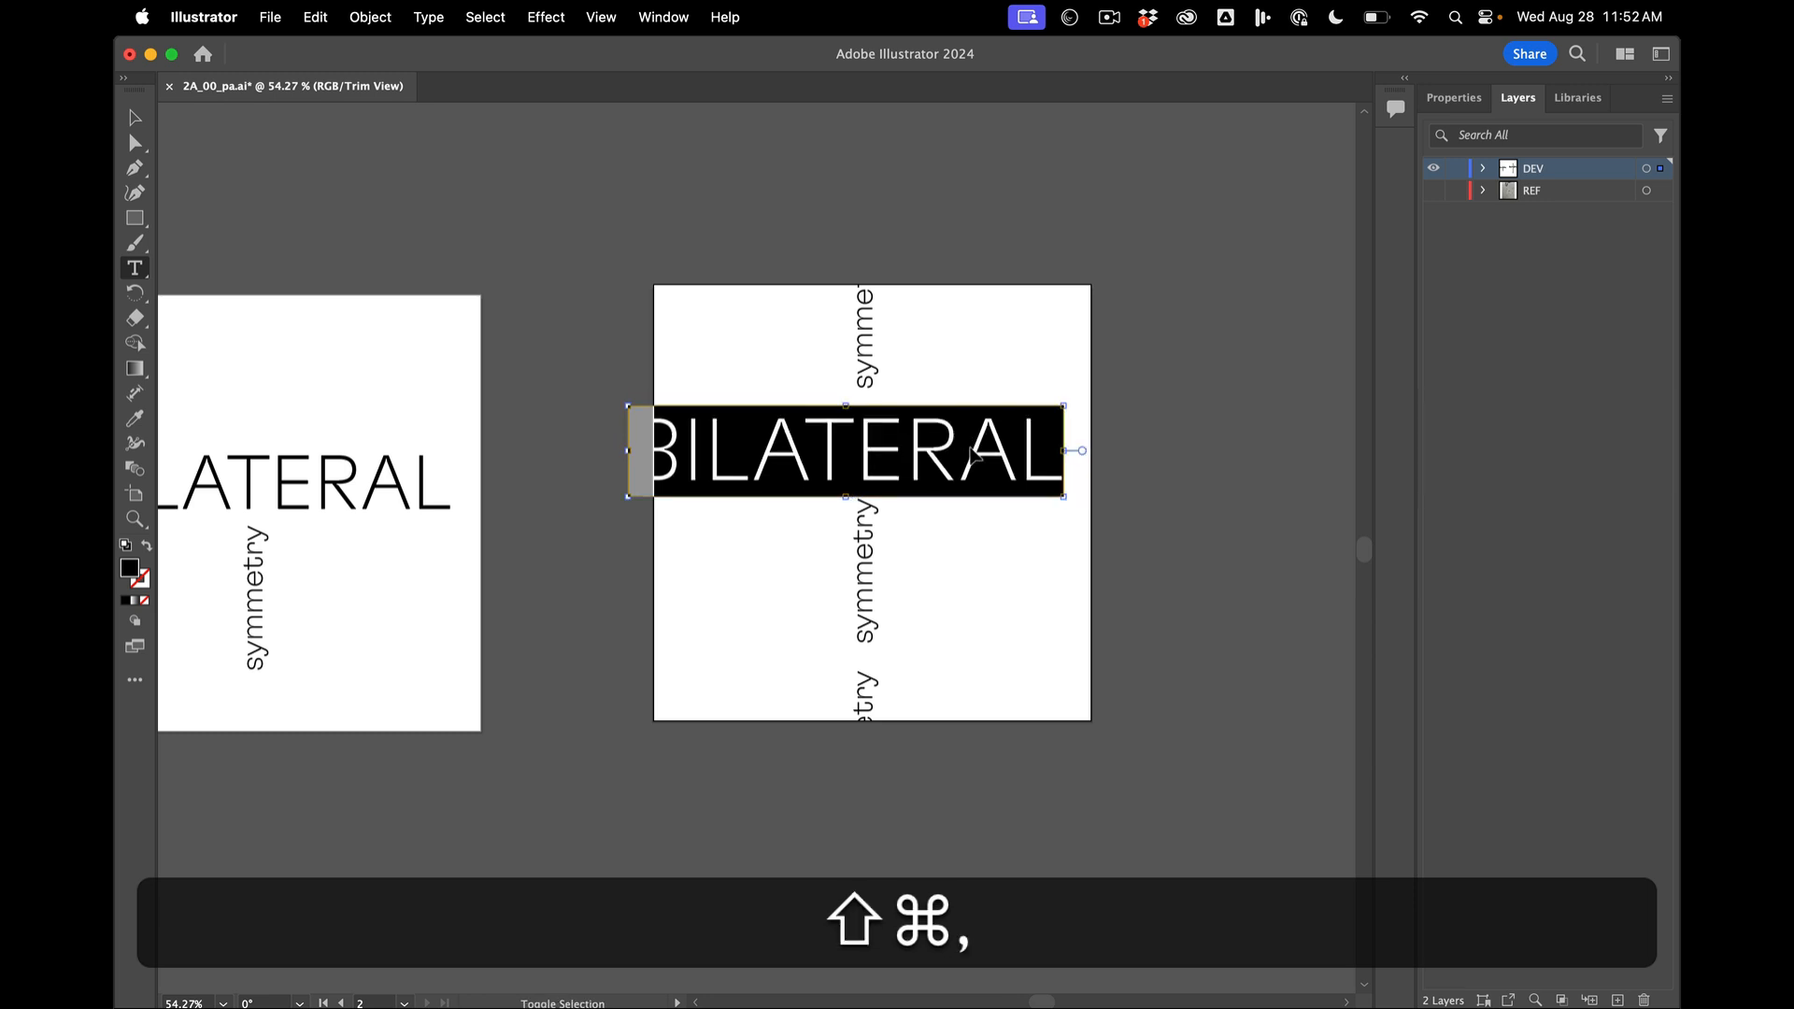
pyautogui.press('super+shift+period')
pyautogui.press('super+shift+period')
pyautogui.press('super+shift+period')
pyautogui.press('super+shift+period')
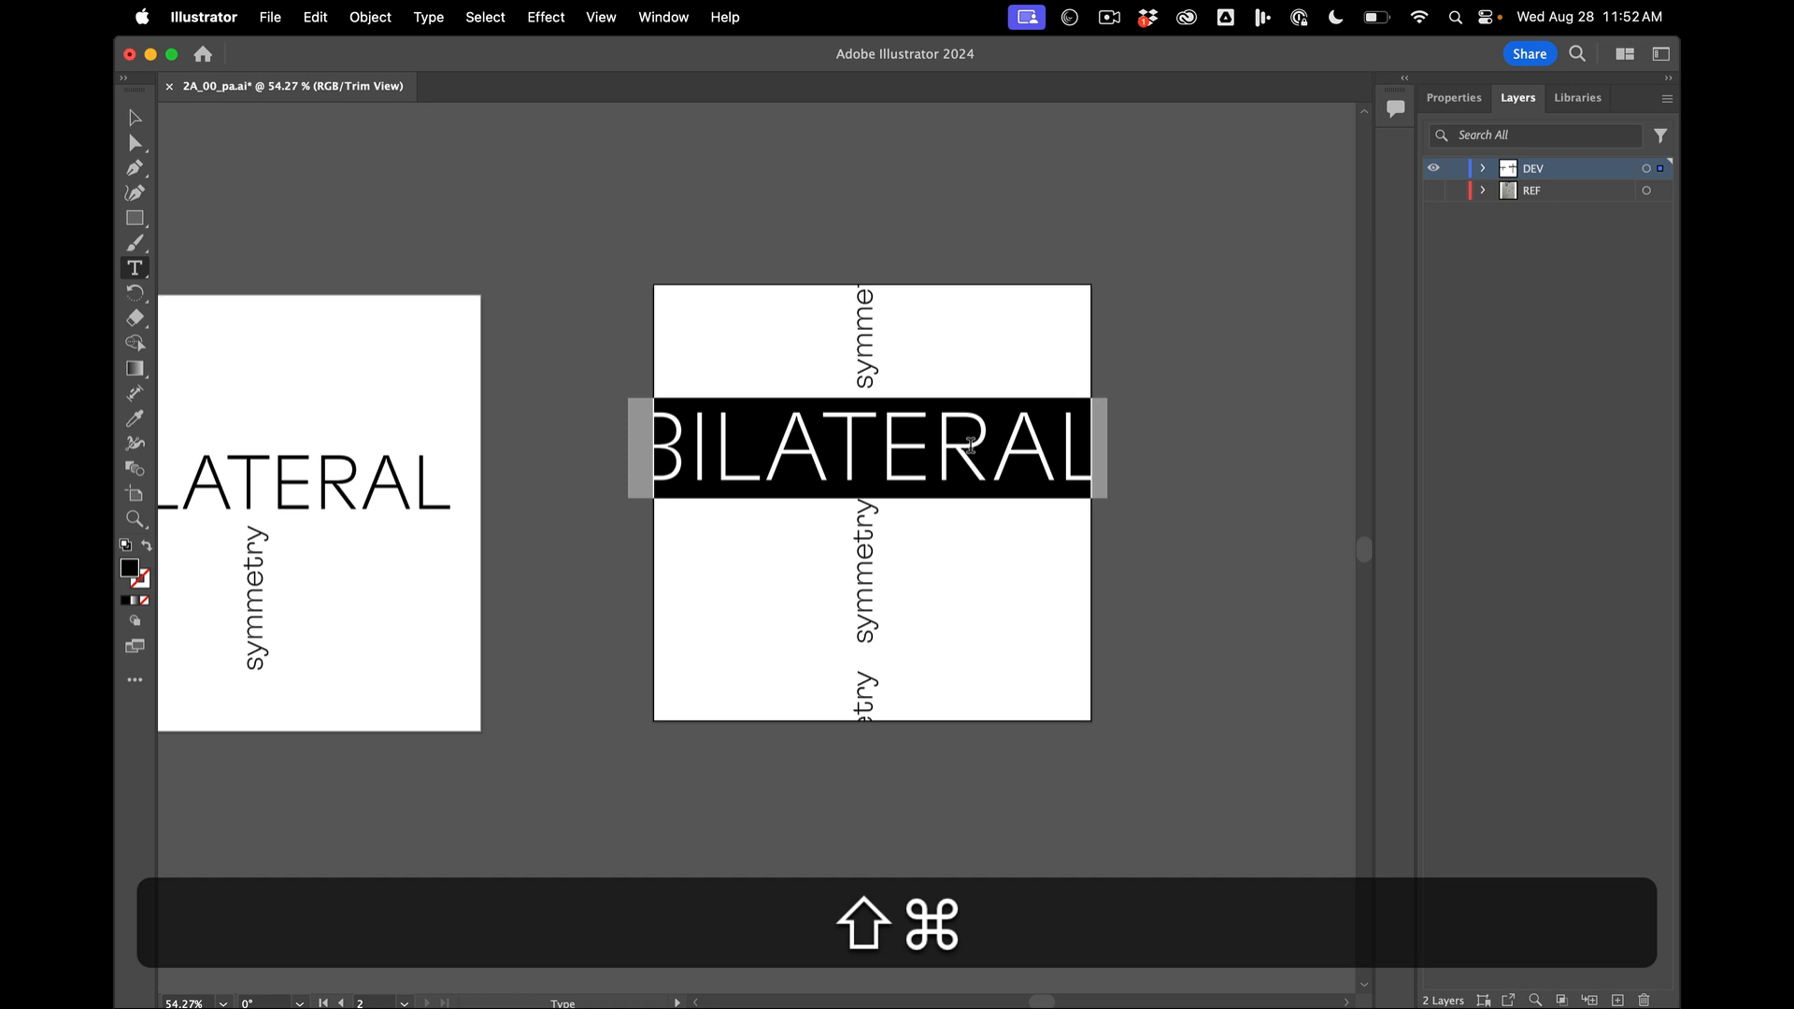
# - Tighten BILATERAL's tracking until its last letter meets the artboard edge, and tighten the kerning between the first A and T
pyautogui.press('alt')
pyautogui.hotkey('alt', 'Right')
pyautogui.hotkey('alt', 'Right')
pyautogui.hotkey('alt', 'Right')
pyautogui.hotkey('alt', 'Right')
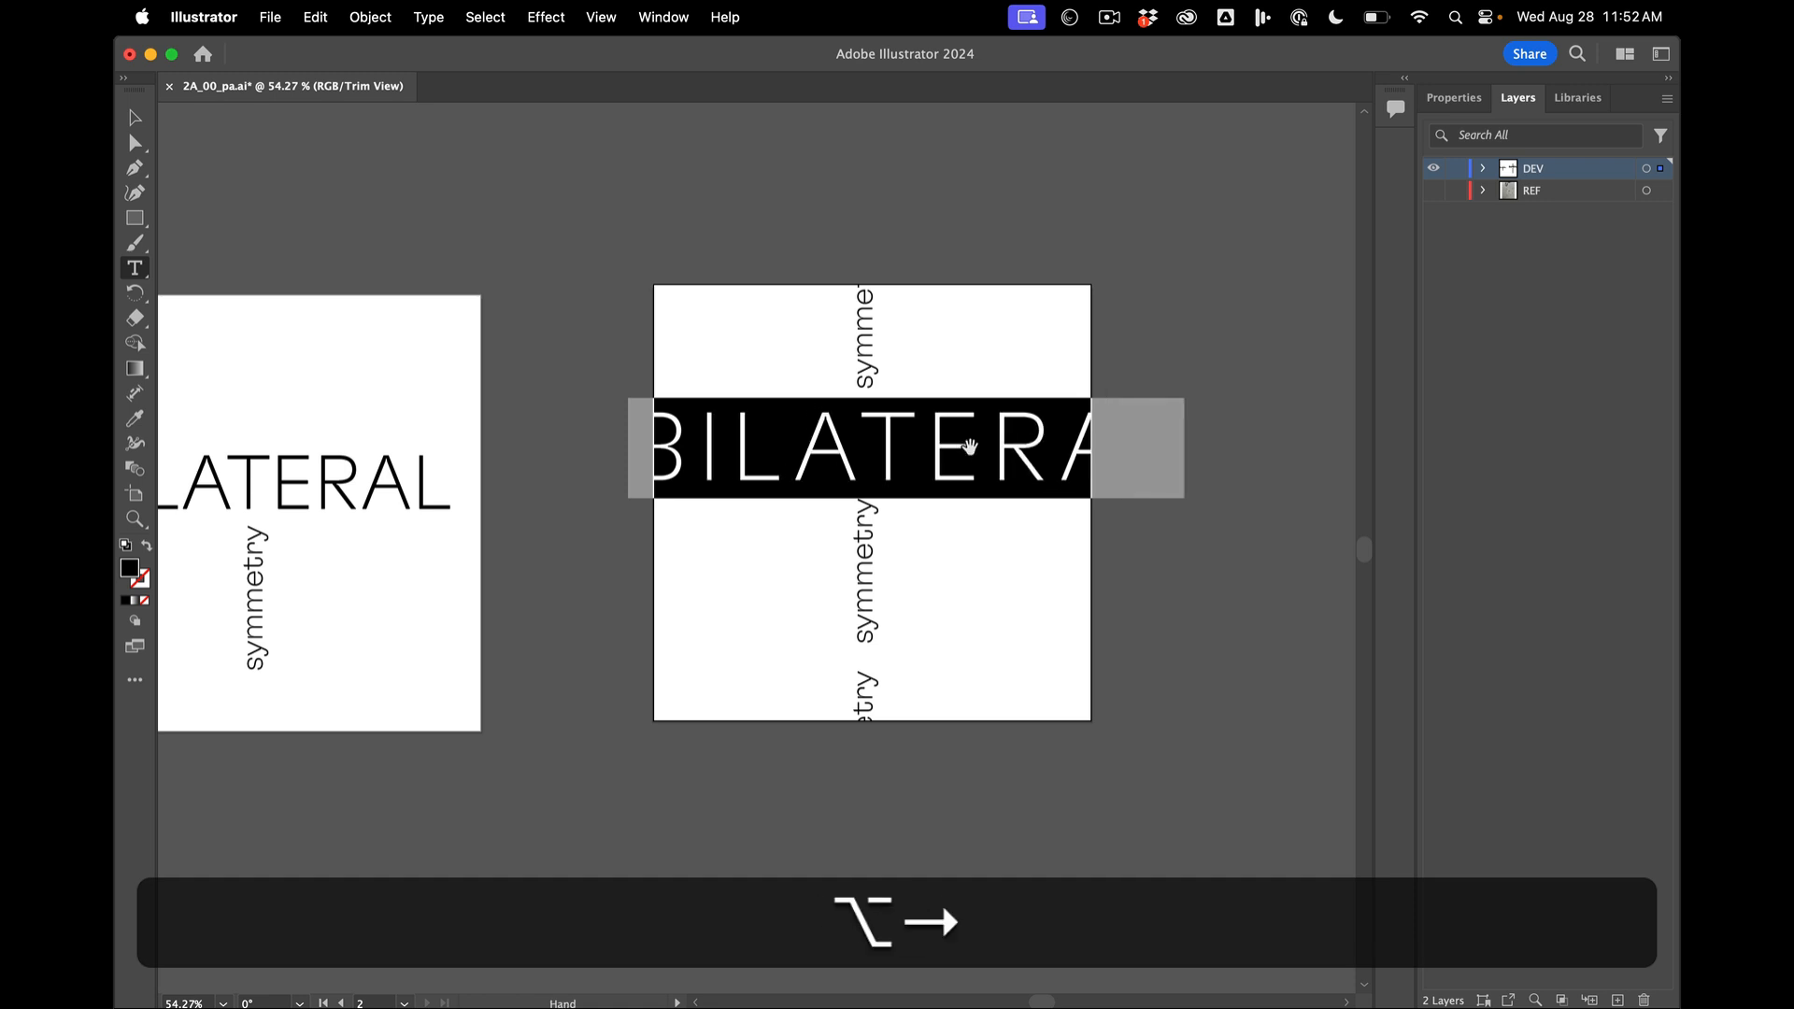
pyautogui.hotkey('alt', 'Left')
pyautogui.hotkey('alt', 'Left')
pyautogui.hotkey('alt', 'Left')
pyautogui.hotkey('alt', 'Left')
pyautogui.hotkey('alt', 'Left')
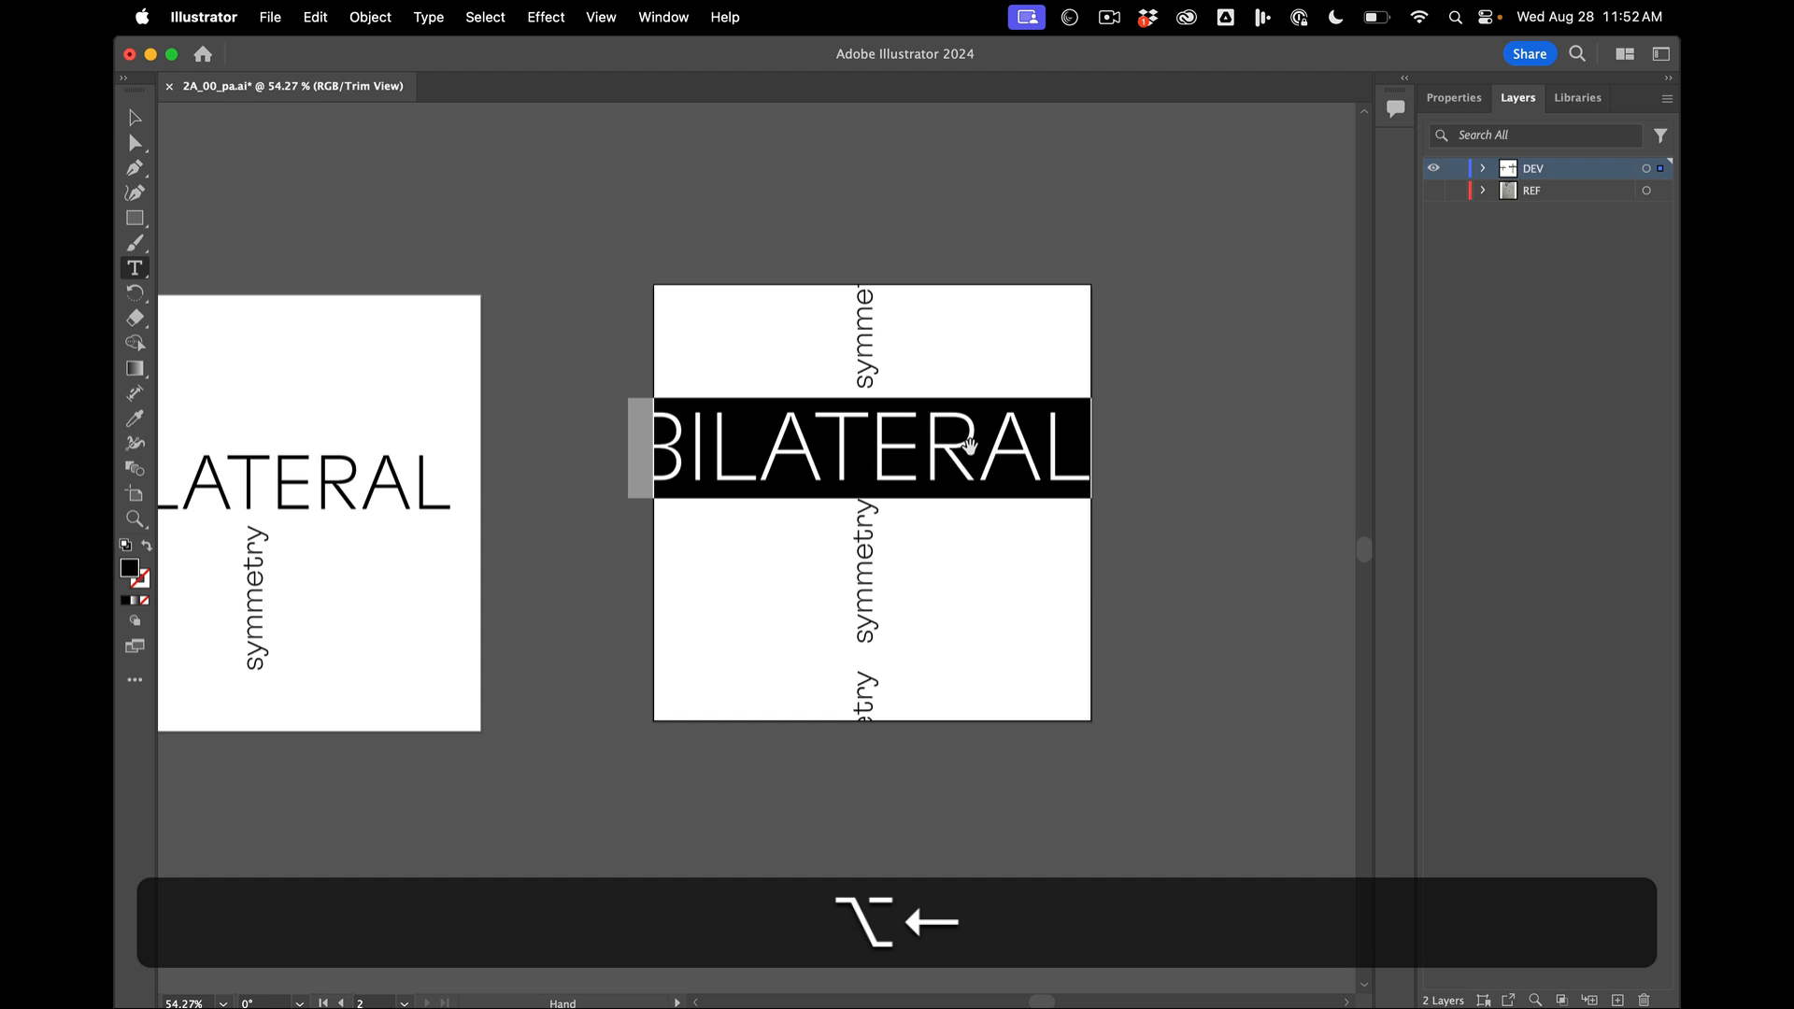
pyautogui.click(815, 439)
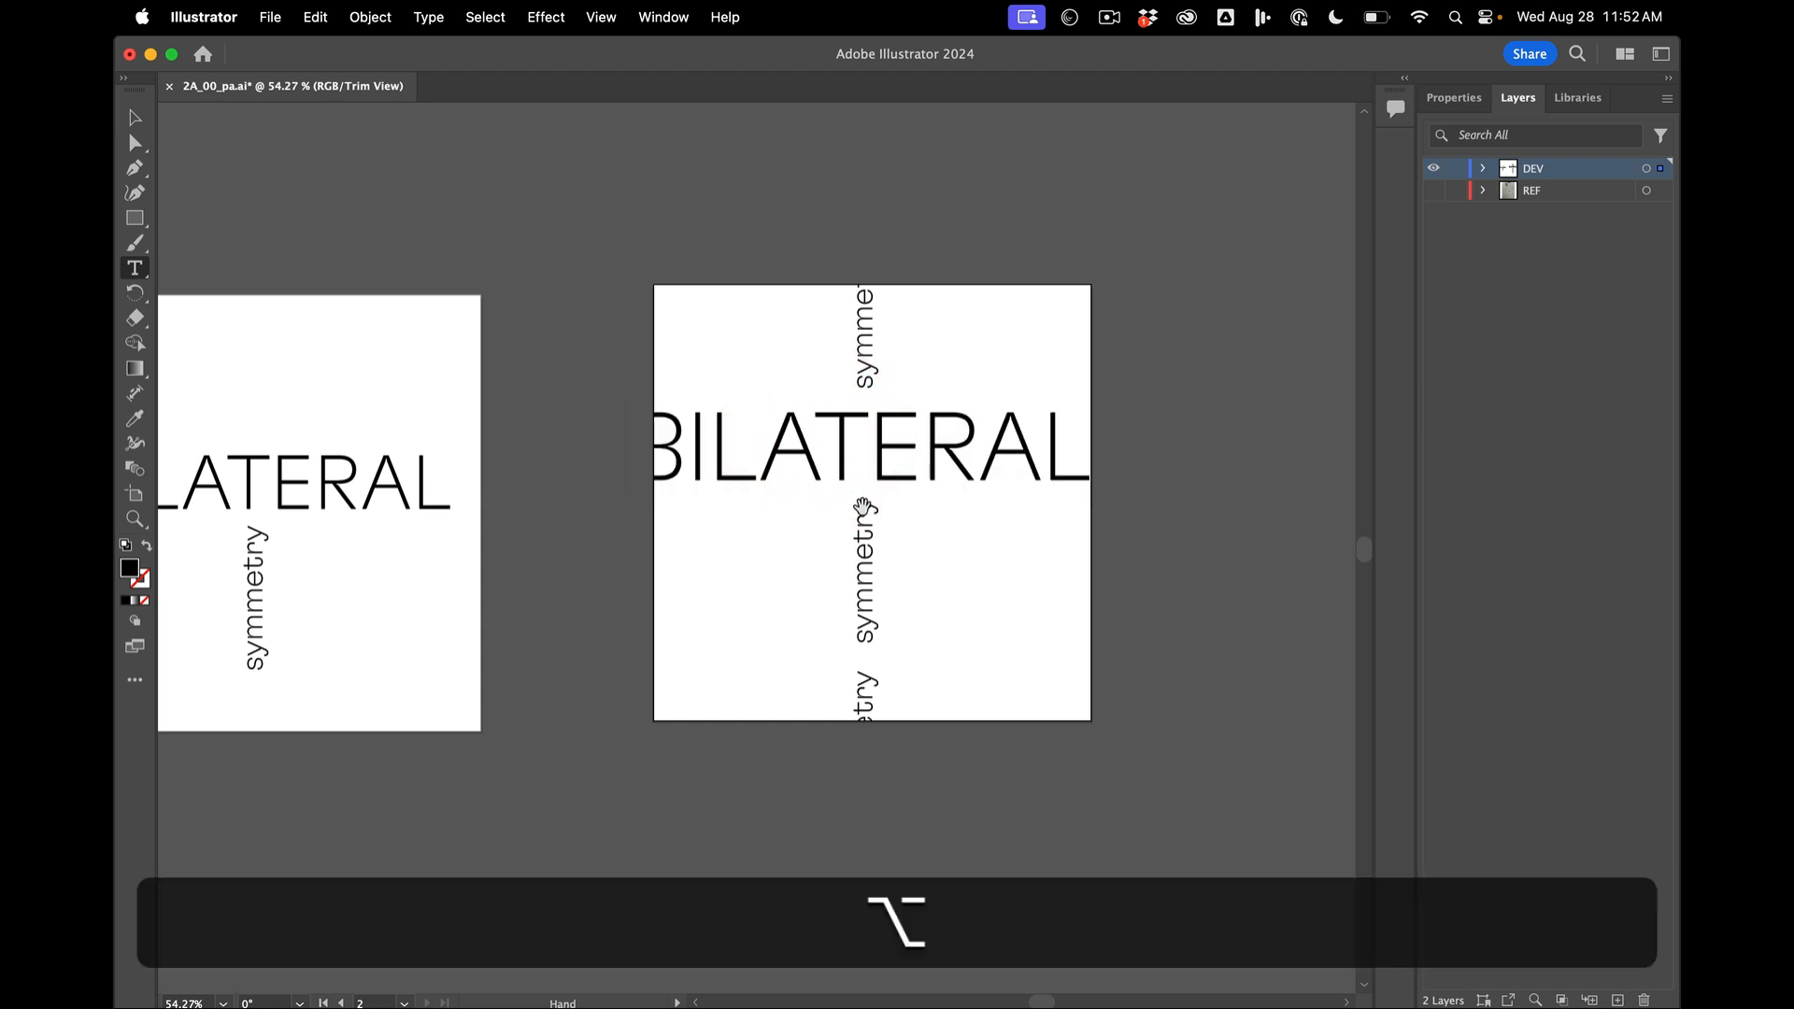
pyautogui.hotkey('alt', 'Left')
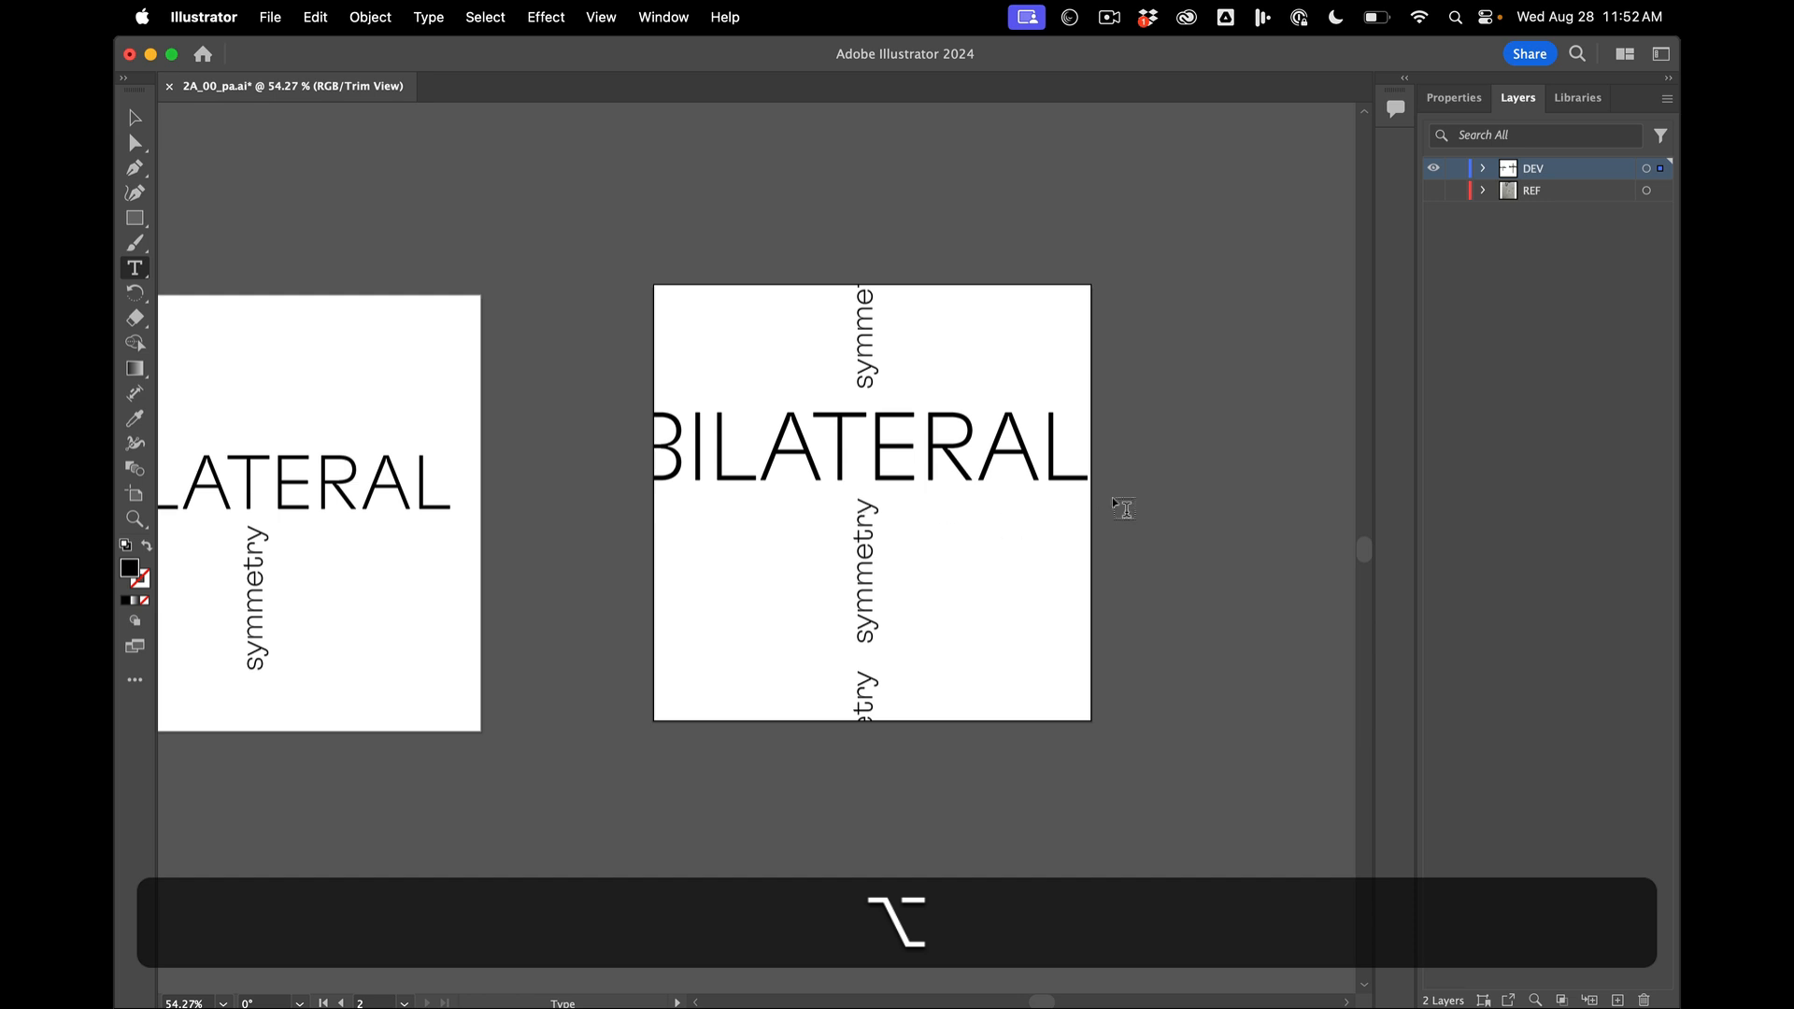
# - Reposition BILATERAL and scale it slightly so it overhangs both side edges of the copied artboard evenly
pyautogui.click(134, 116)
pyautogui.moveTo(803, 467); pyautogui.dragTo(997, 473)
pyautogui.press('alt')
pyautogui.hotkey('alt', 'BackSpace')
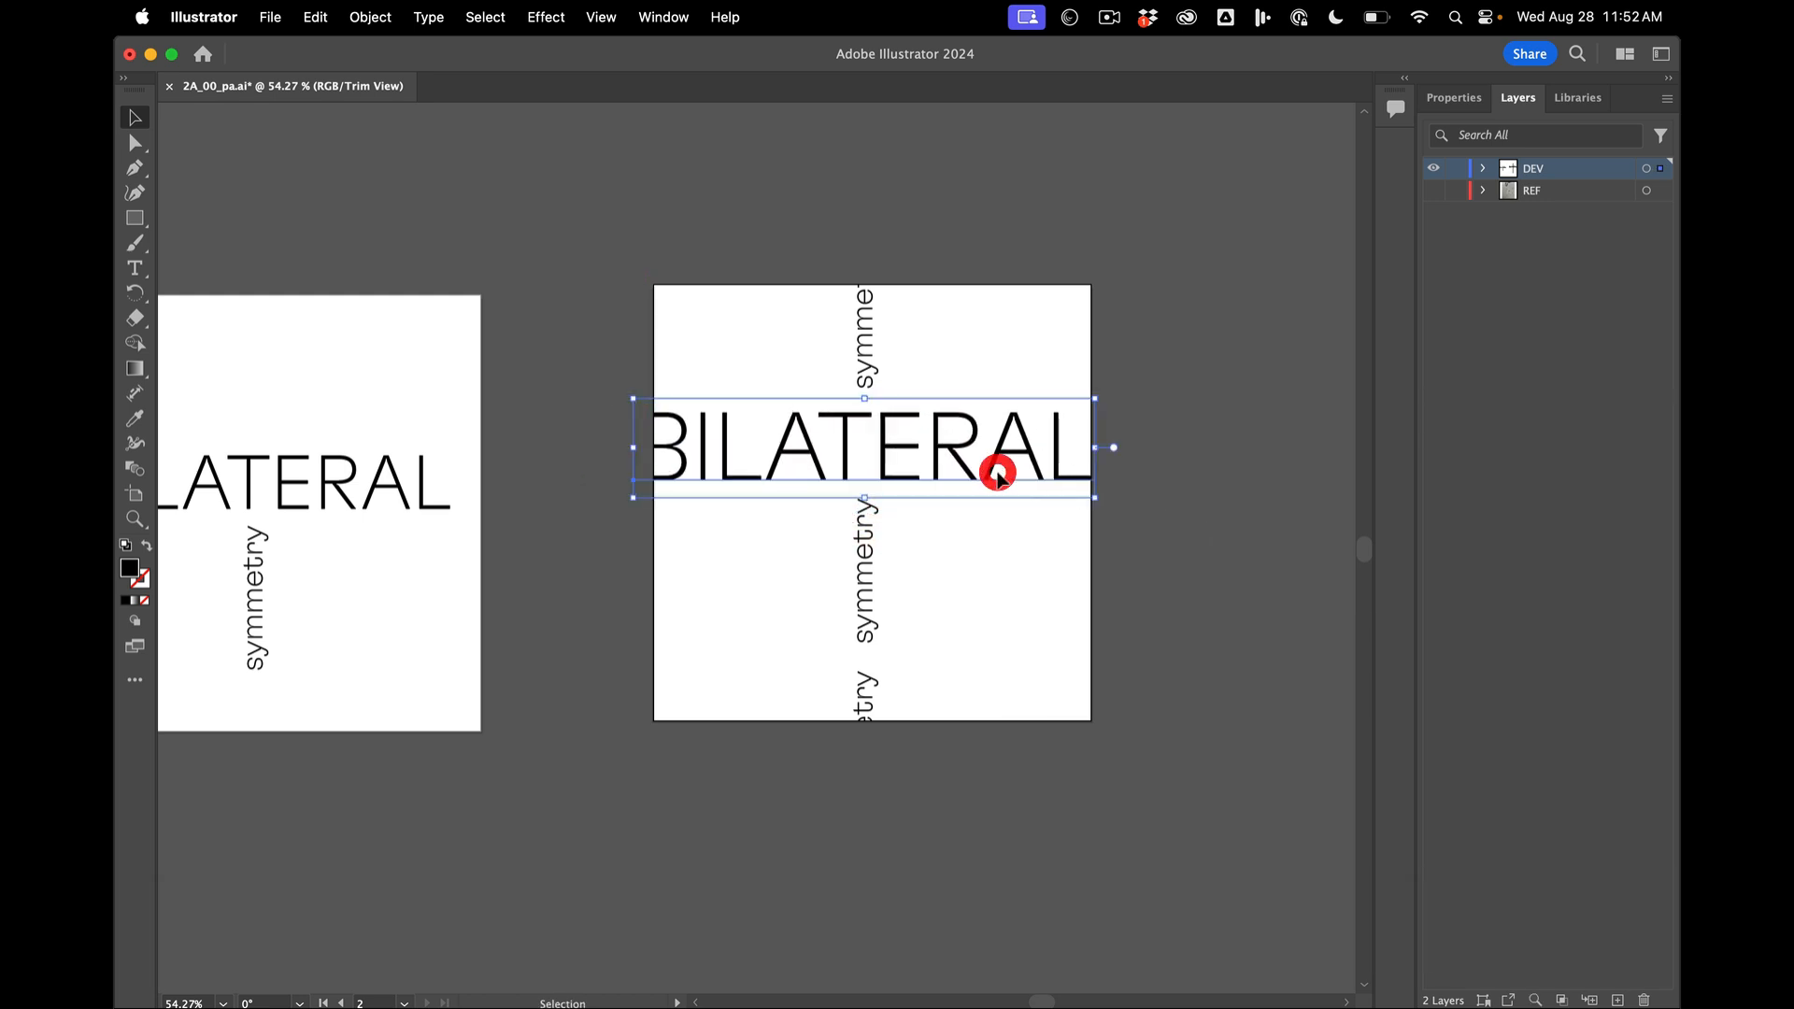
pyautogui.moveTo(1101, 393); pyautogui.dragTo(1094, 389)
pyautogui.click(1196, 403)
# - Turn off Trim View and return both artboards to the normal preview
pyautogui.scroll(-3, 878, 516)
pyautogui.click(599, 16)
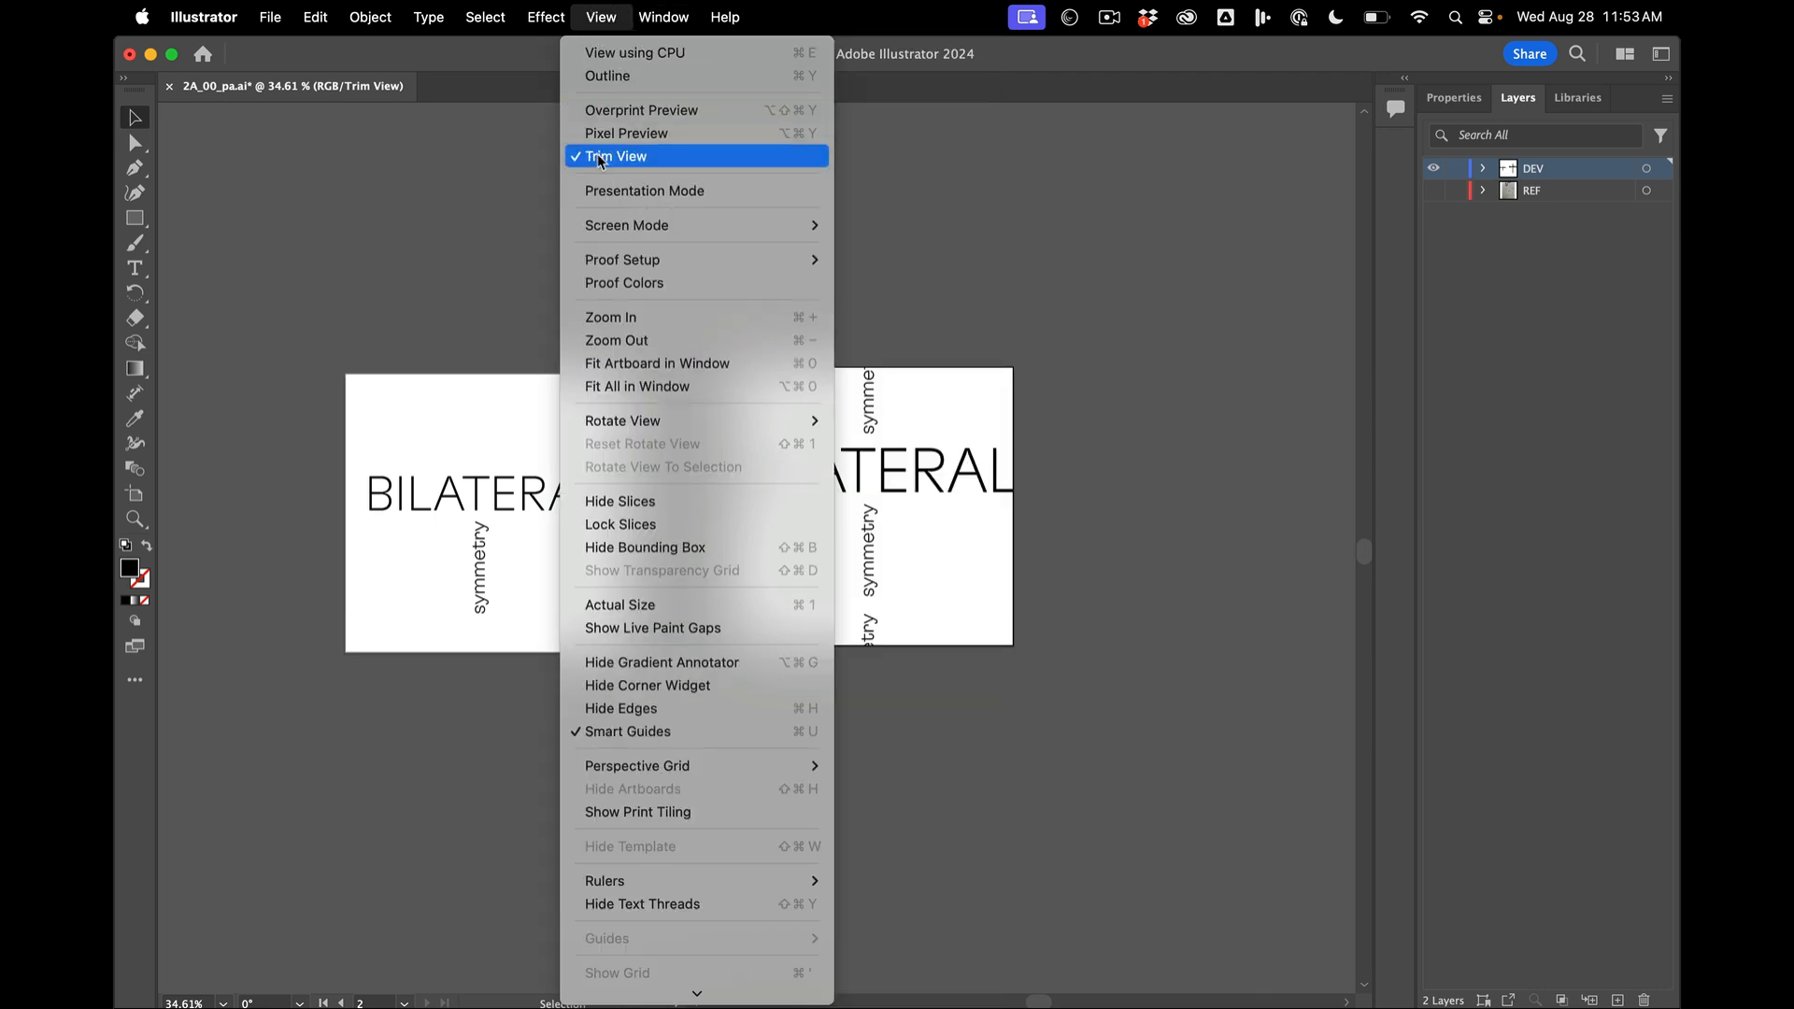
pyautogui.click(597, 155)
# - Duplicate BILATERAL onto the empty canvas beside the second artboard and repeat the word on a second line
pyautogui.hscroll(3, 1119, 360)
pyautogui.moveTo(832, 432); pyautogui.dragTo(1265, 445)
pyautogui.hscroll(3, 1262, 448)
pyautogui.scroll(-1, 1262, 449)
pyautogui.press('t')
pyautogui.click(1173, 430)
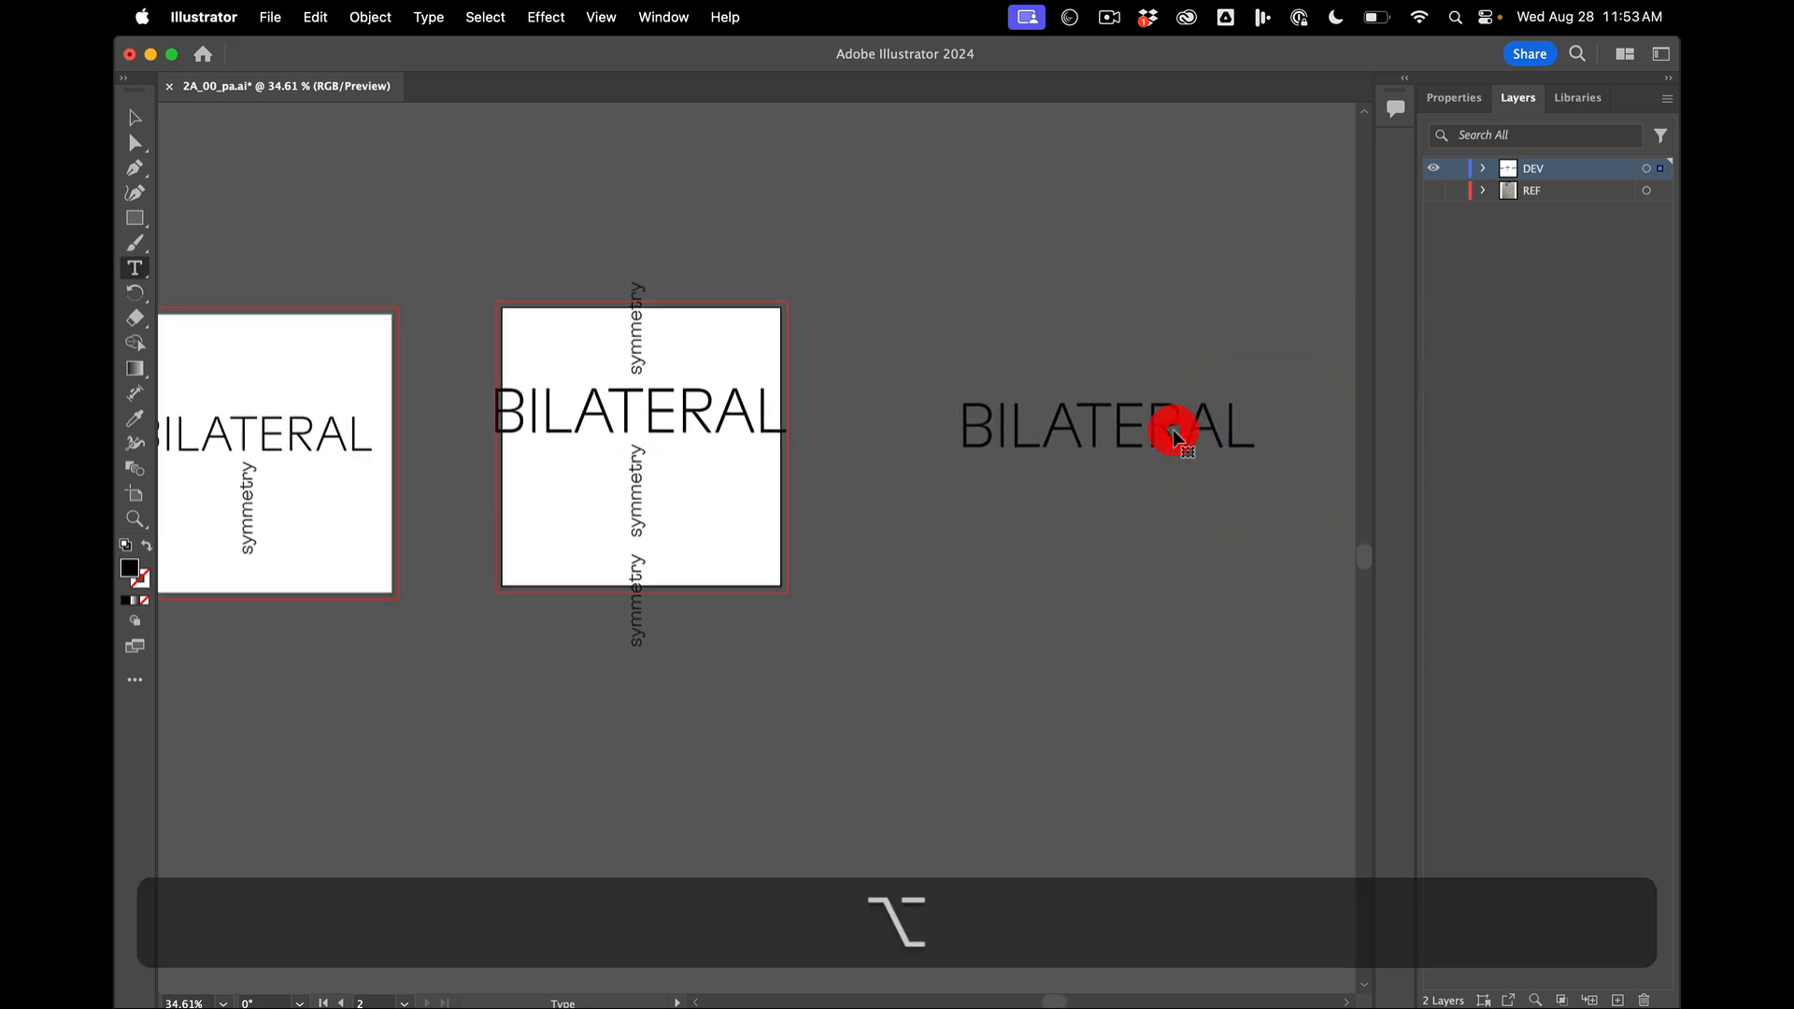
pyautogui.press('super+a')
pyautogui.press('super+c')
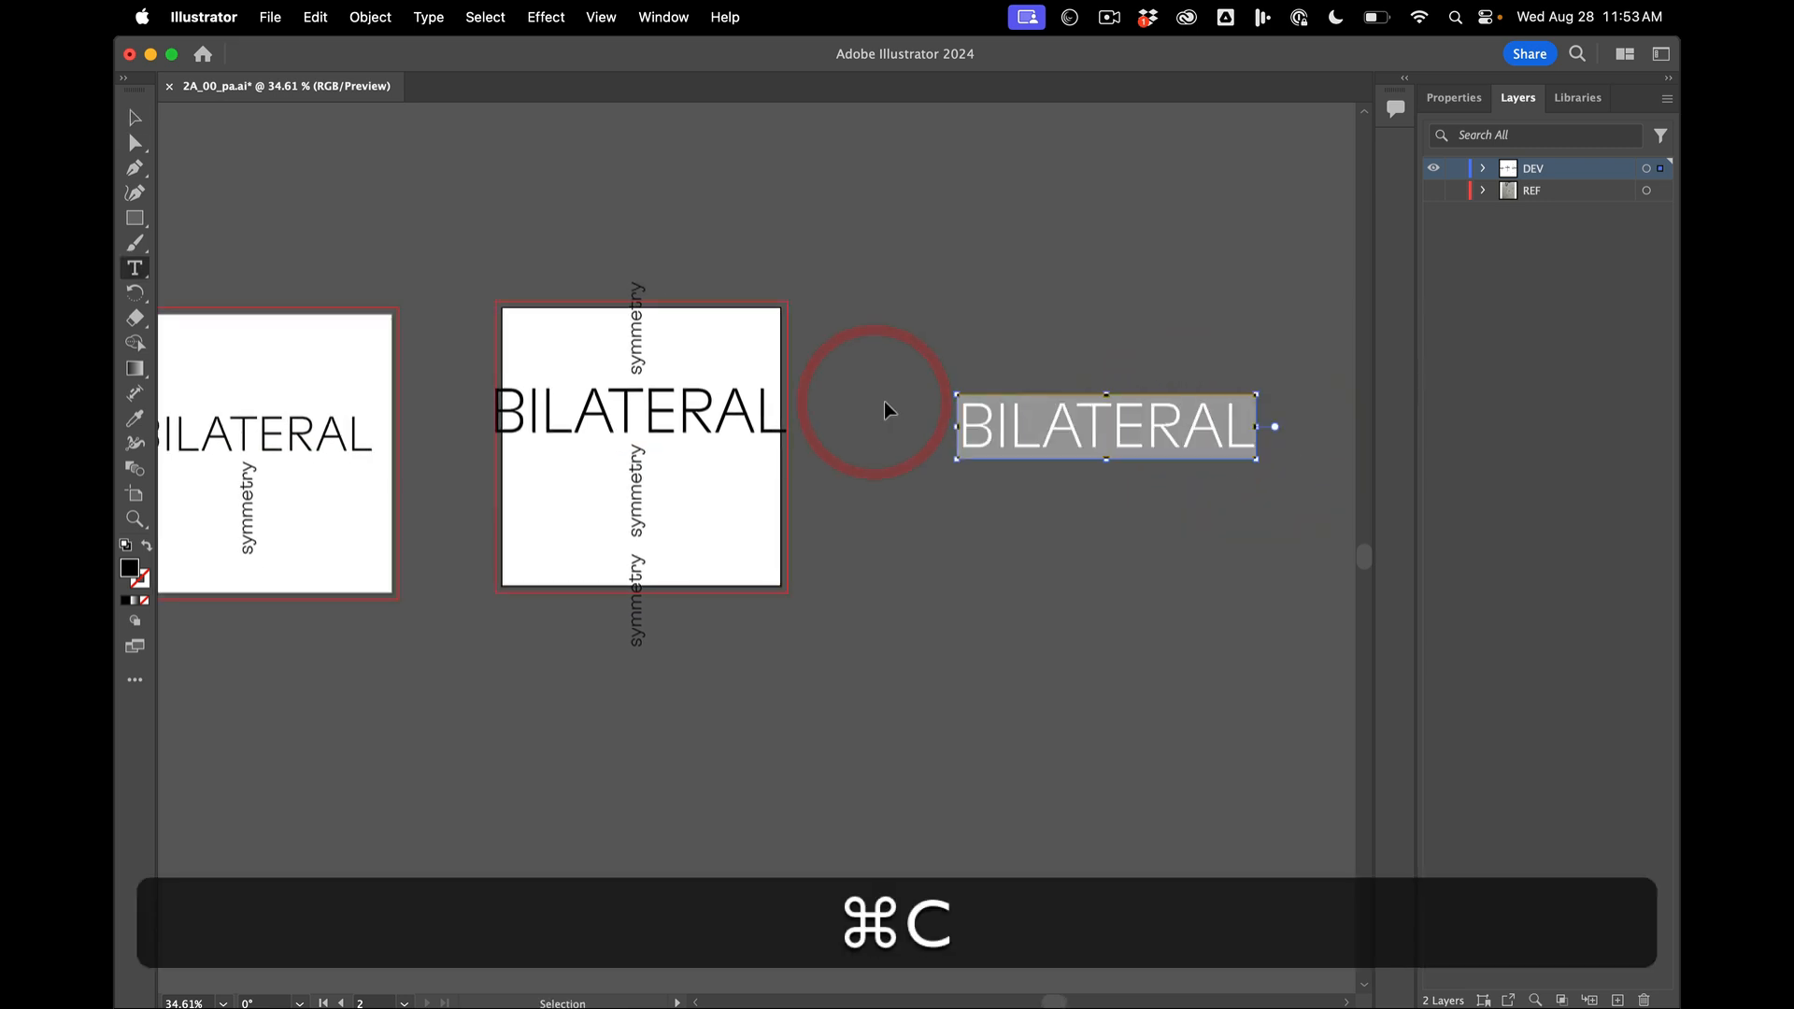
pyautogui.press('Return')
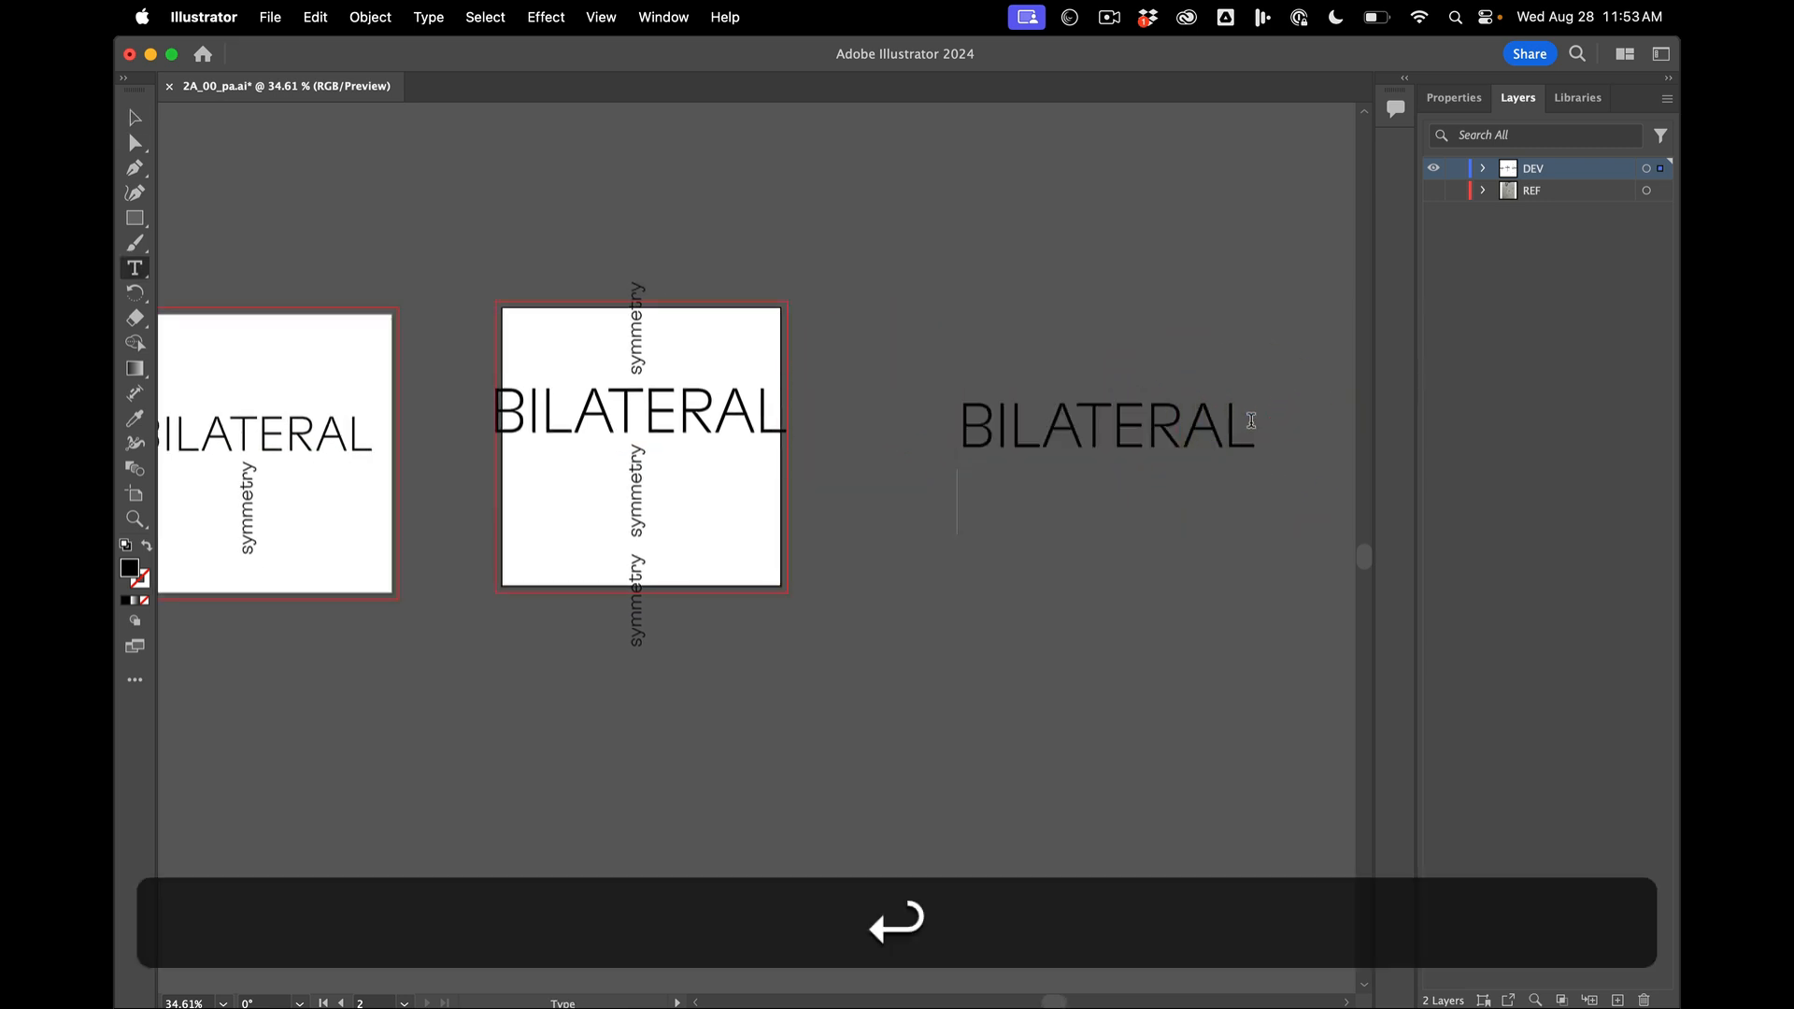
pyautogui.press('super+Return')
pyautogui.press('super+v')
# - Select both lines of the BILATERAL copy and try increasing and decreasing their font size in increments
pyautogui.moveTo(967, 423); pyautogui.dragTo(1390, 578)
pyautogui.press('shift+super+period')
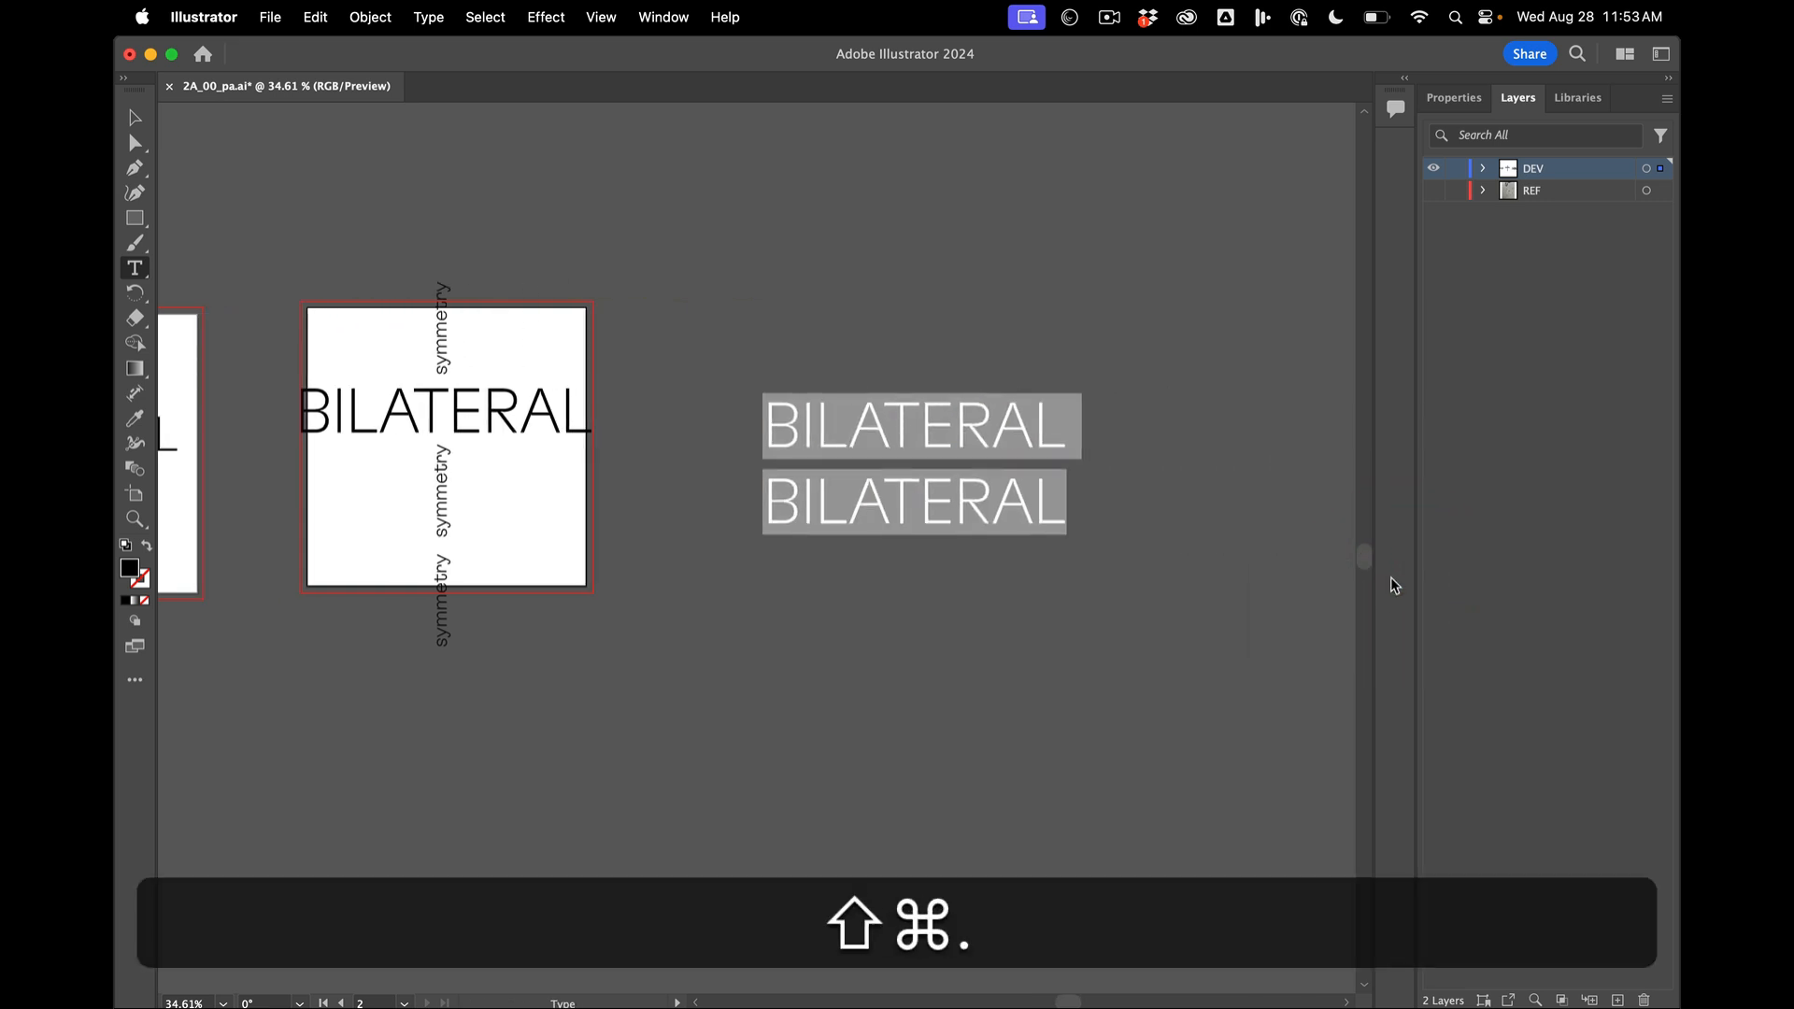
pyautogui.press('shift+super+period')
pyautogui.press('shift+super+period')
pyautogui.press('shift+super+period')
pyautogui.press('shift+super+comma')
pyautogui.press('shift+super+comma')
pyautogui.press('shift+super+comma')
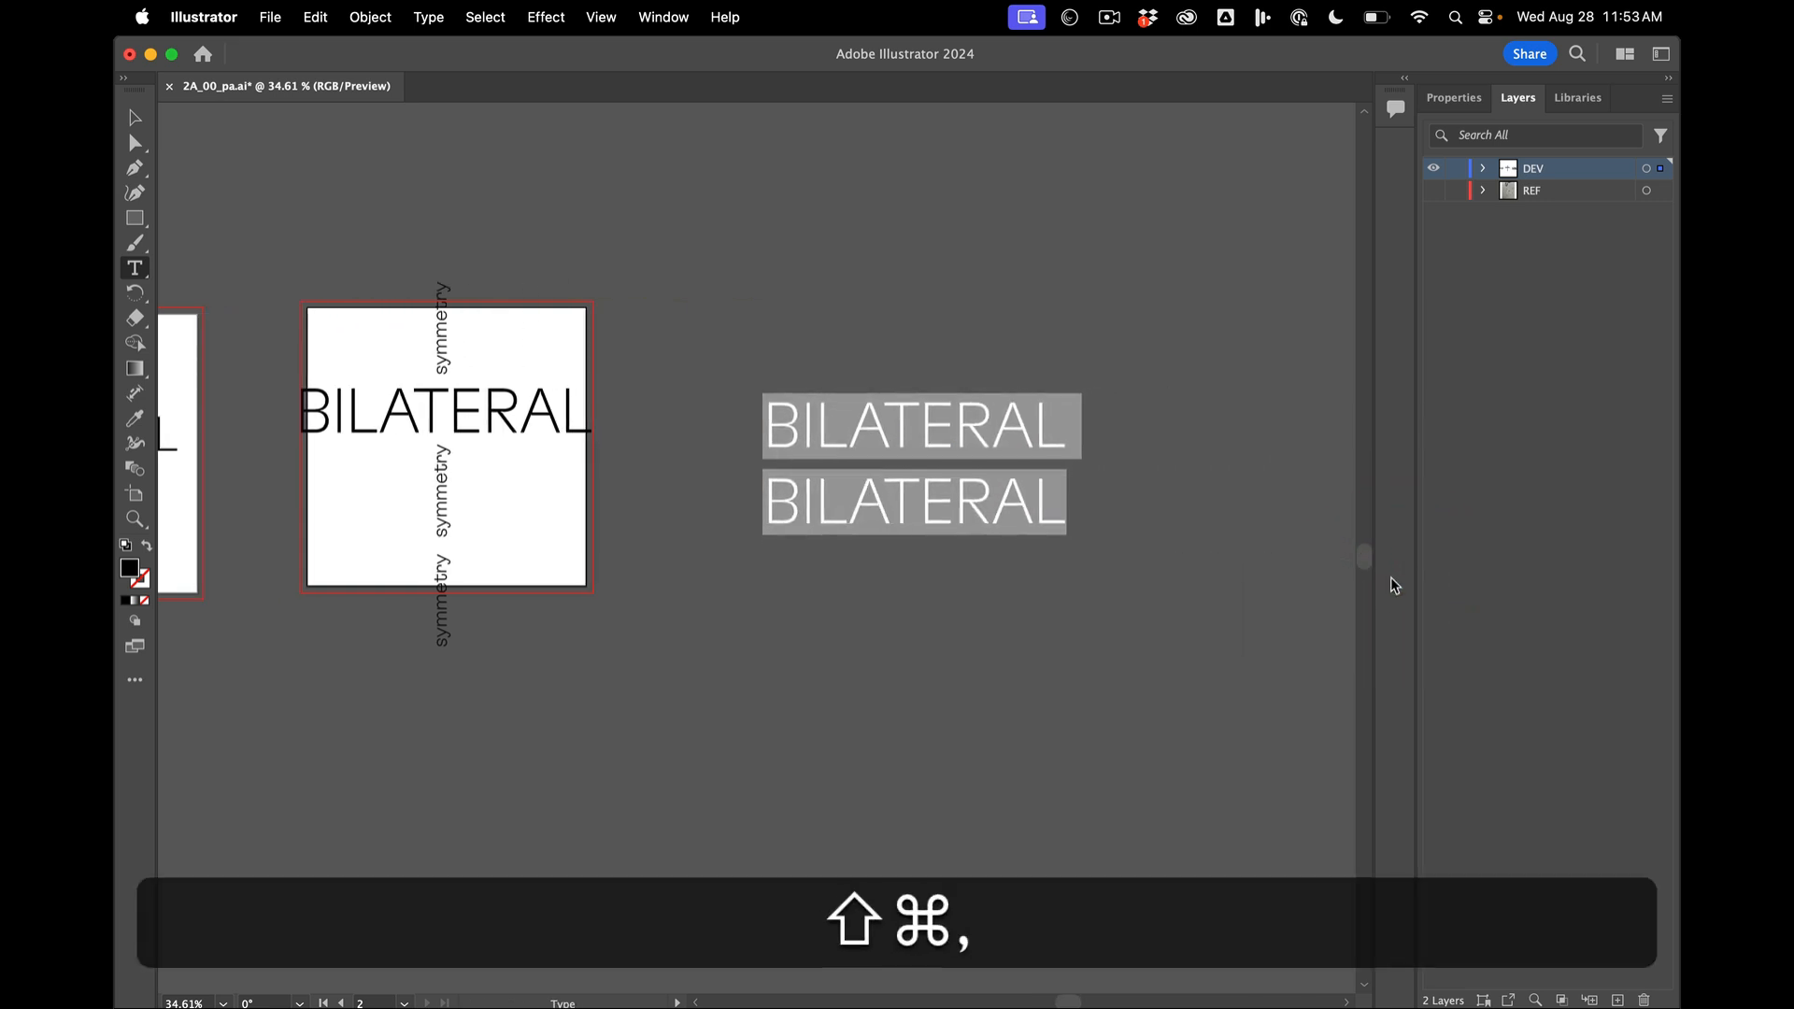
# - Tighten the leading between the two BILATERAL lines until they sit closely together
pyautogui.press('super+Right')
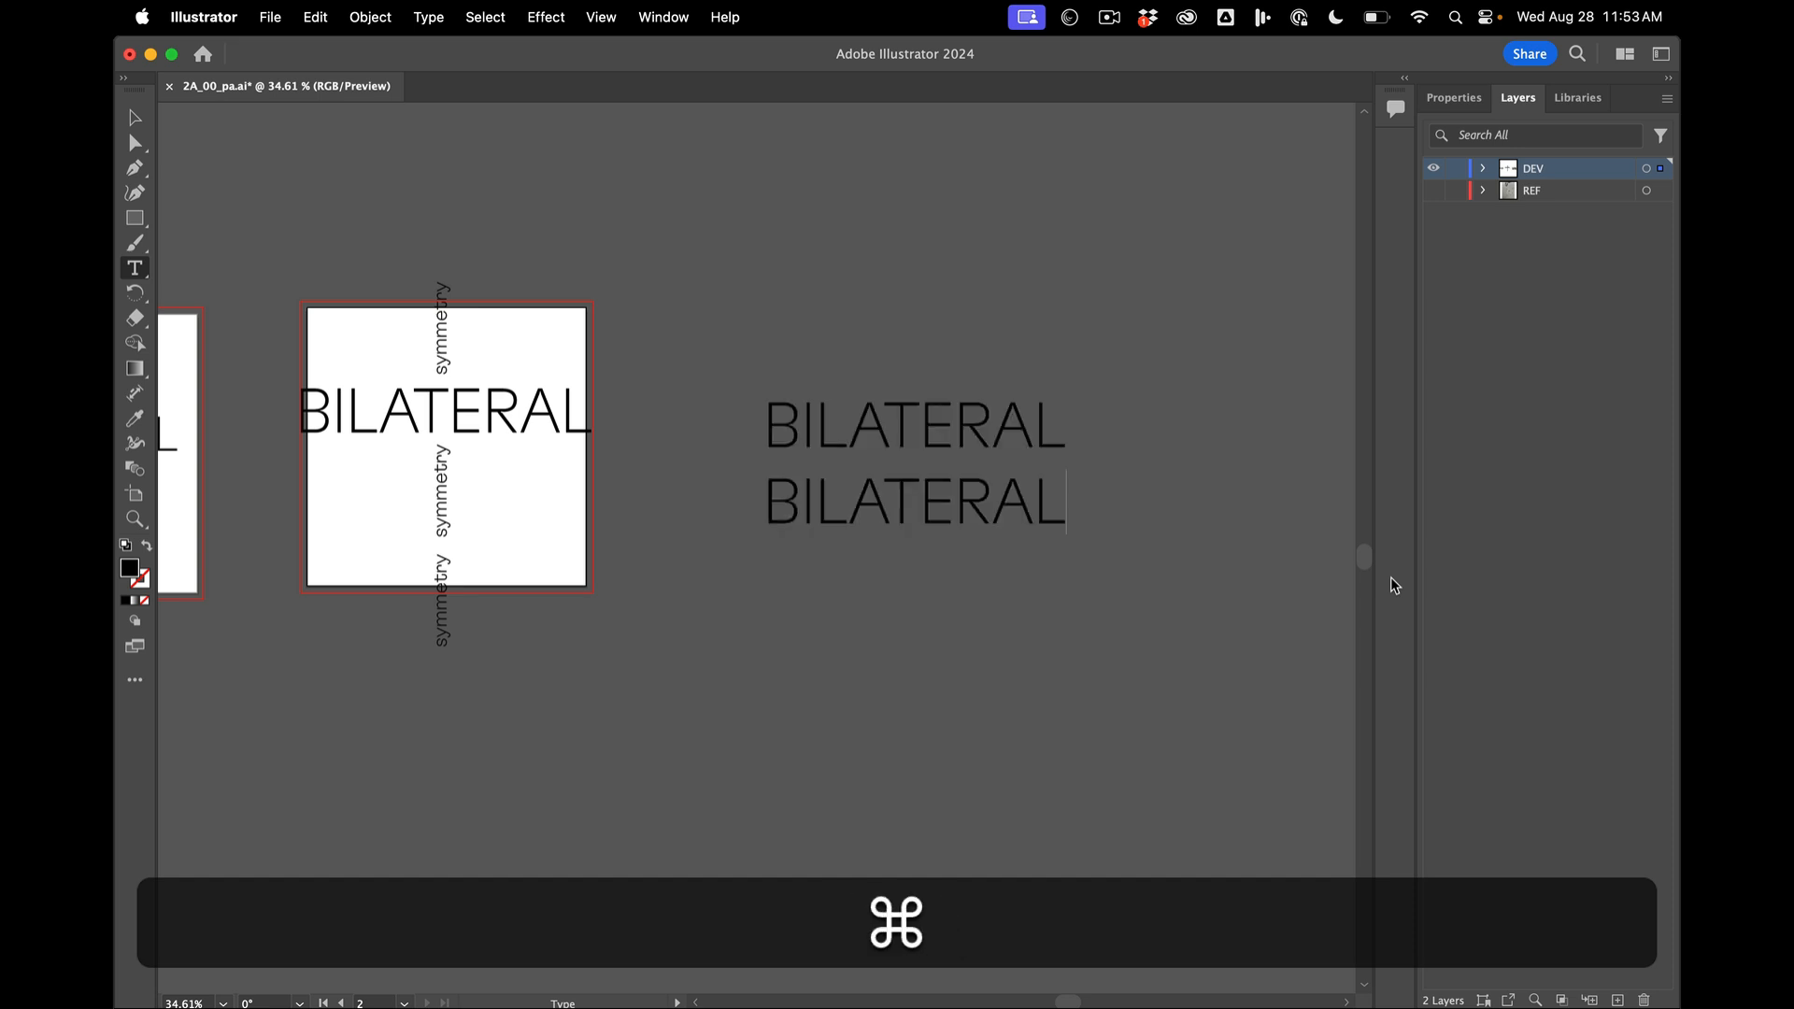
pyautogui.press('super+a')
pyautogui.hotkey('alt', 'Right')
pyautogui.hotkey('alt', 'Left')
pyautogui.hotkey('alt', 'Up')
pyautogui.hotkey('alt', 'Up')
pyautogui.hotkey('alt', 'Up')
pyautogui.hotkey('alt', 'Up')
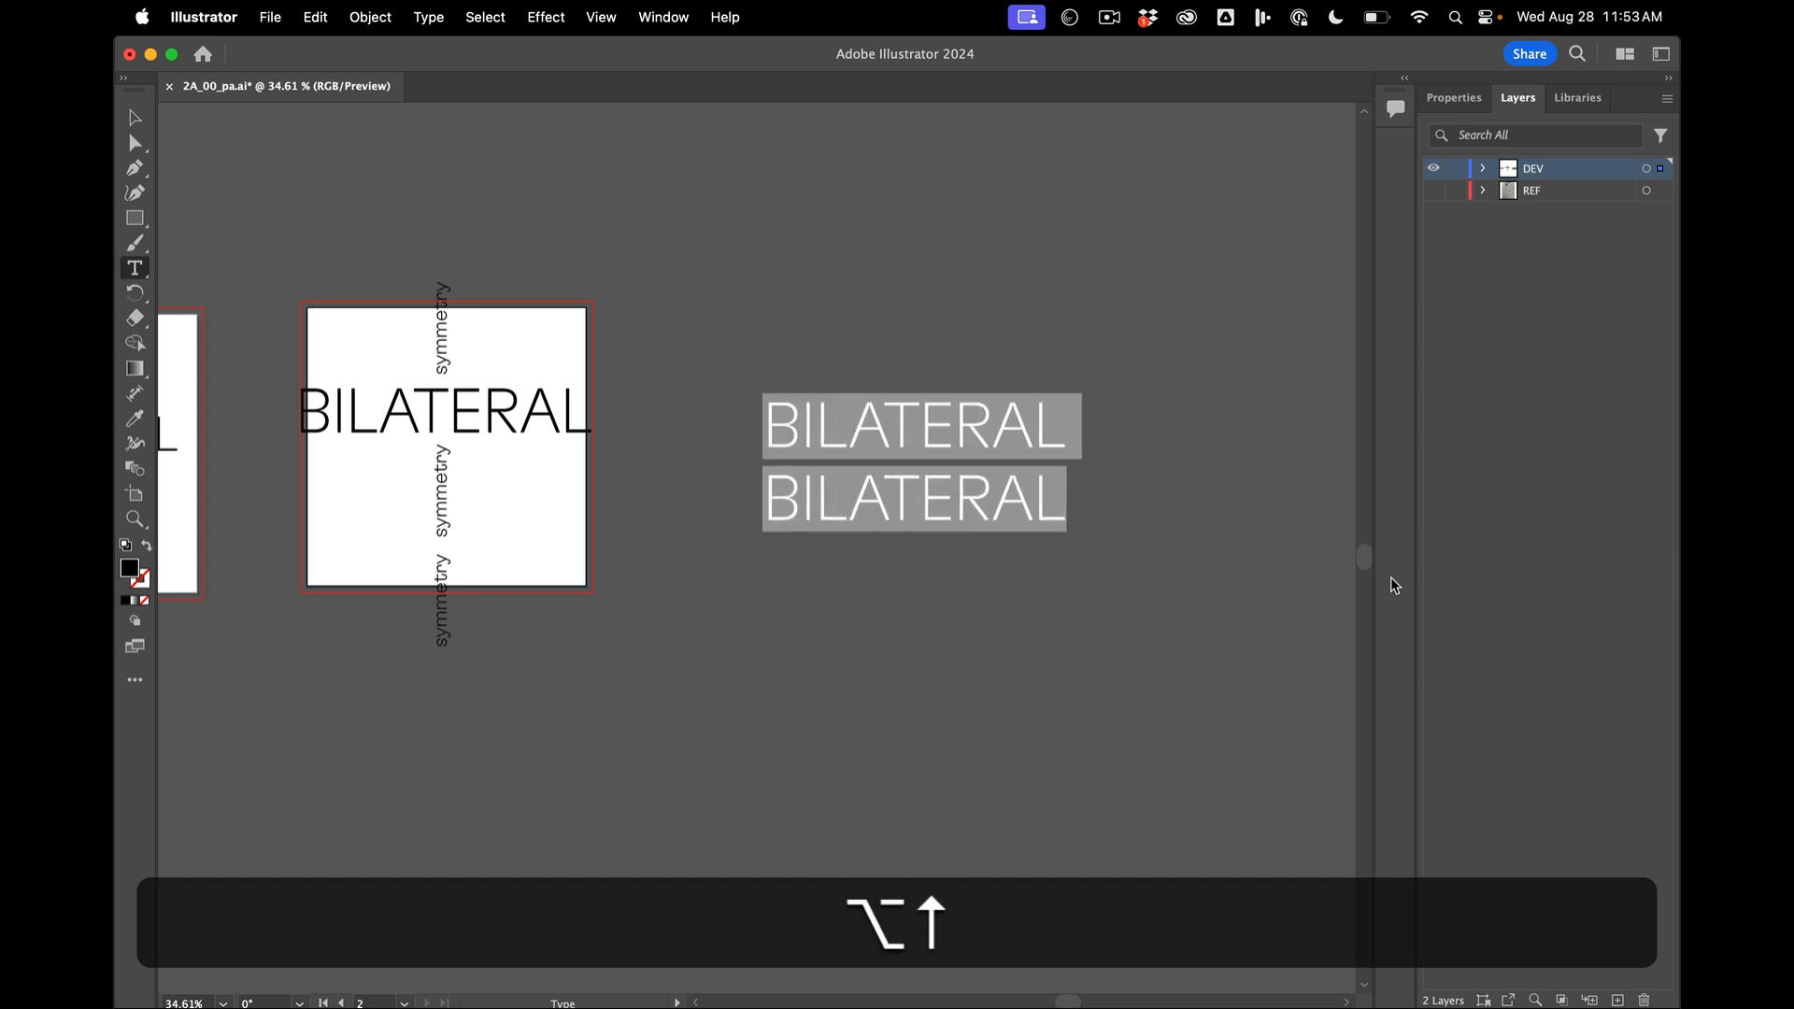
pyautogui.hotkey('alt', 'Up')
pyautogui.hotkey('alt', 'Down')
pyautogui.hotkey('alt', 'Up')
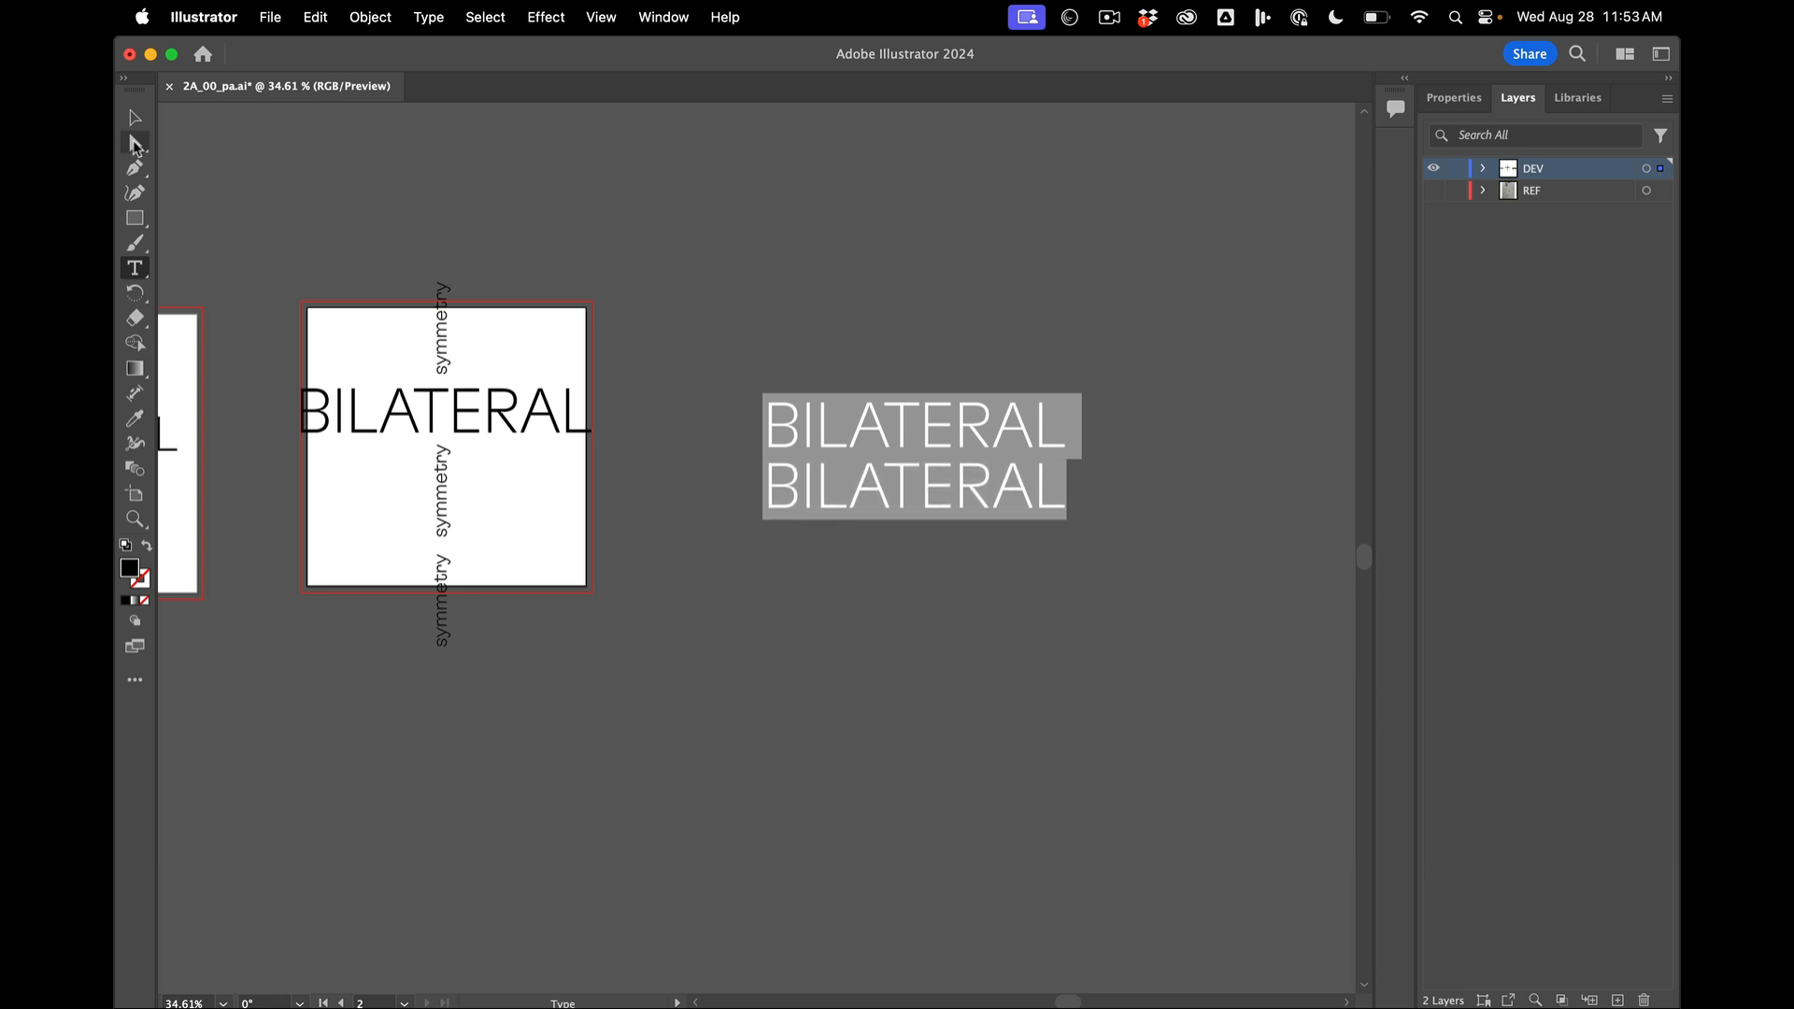
# - Delete the two-line BILATERAL text from the canvas beside the artboards
pyautogui.click(133, 116)
pyautogui.click(693, 246)
pyautogui.click(966, 412)
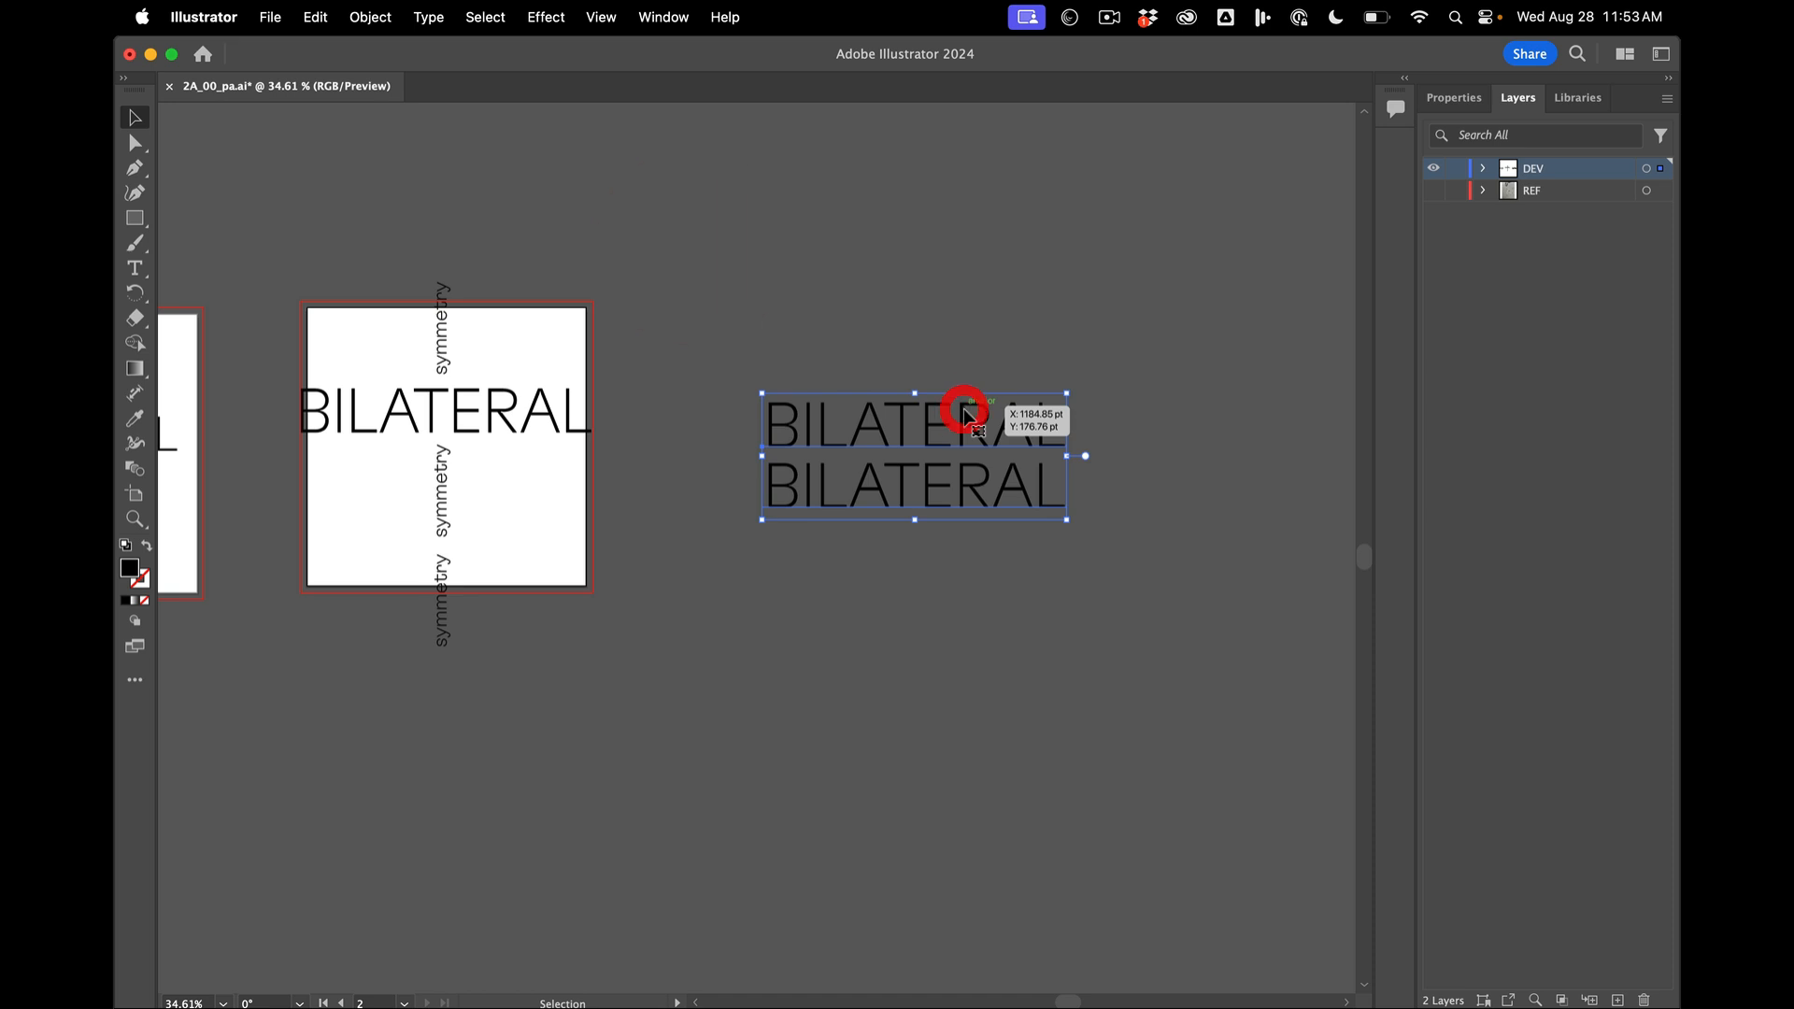
pyautogui.press('BackSpace')
# - Open the print settings for the document and keep Kyocera 310 as the printer
pyautogui.hscroll(-5, 965, 411)
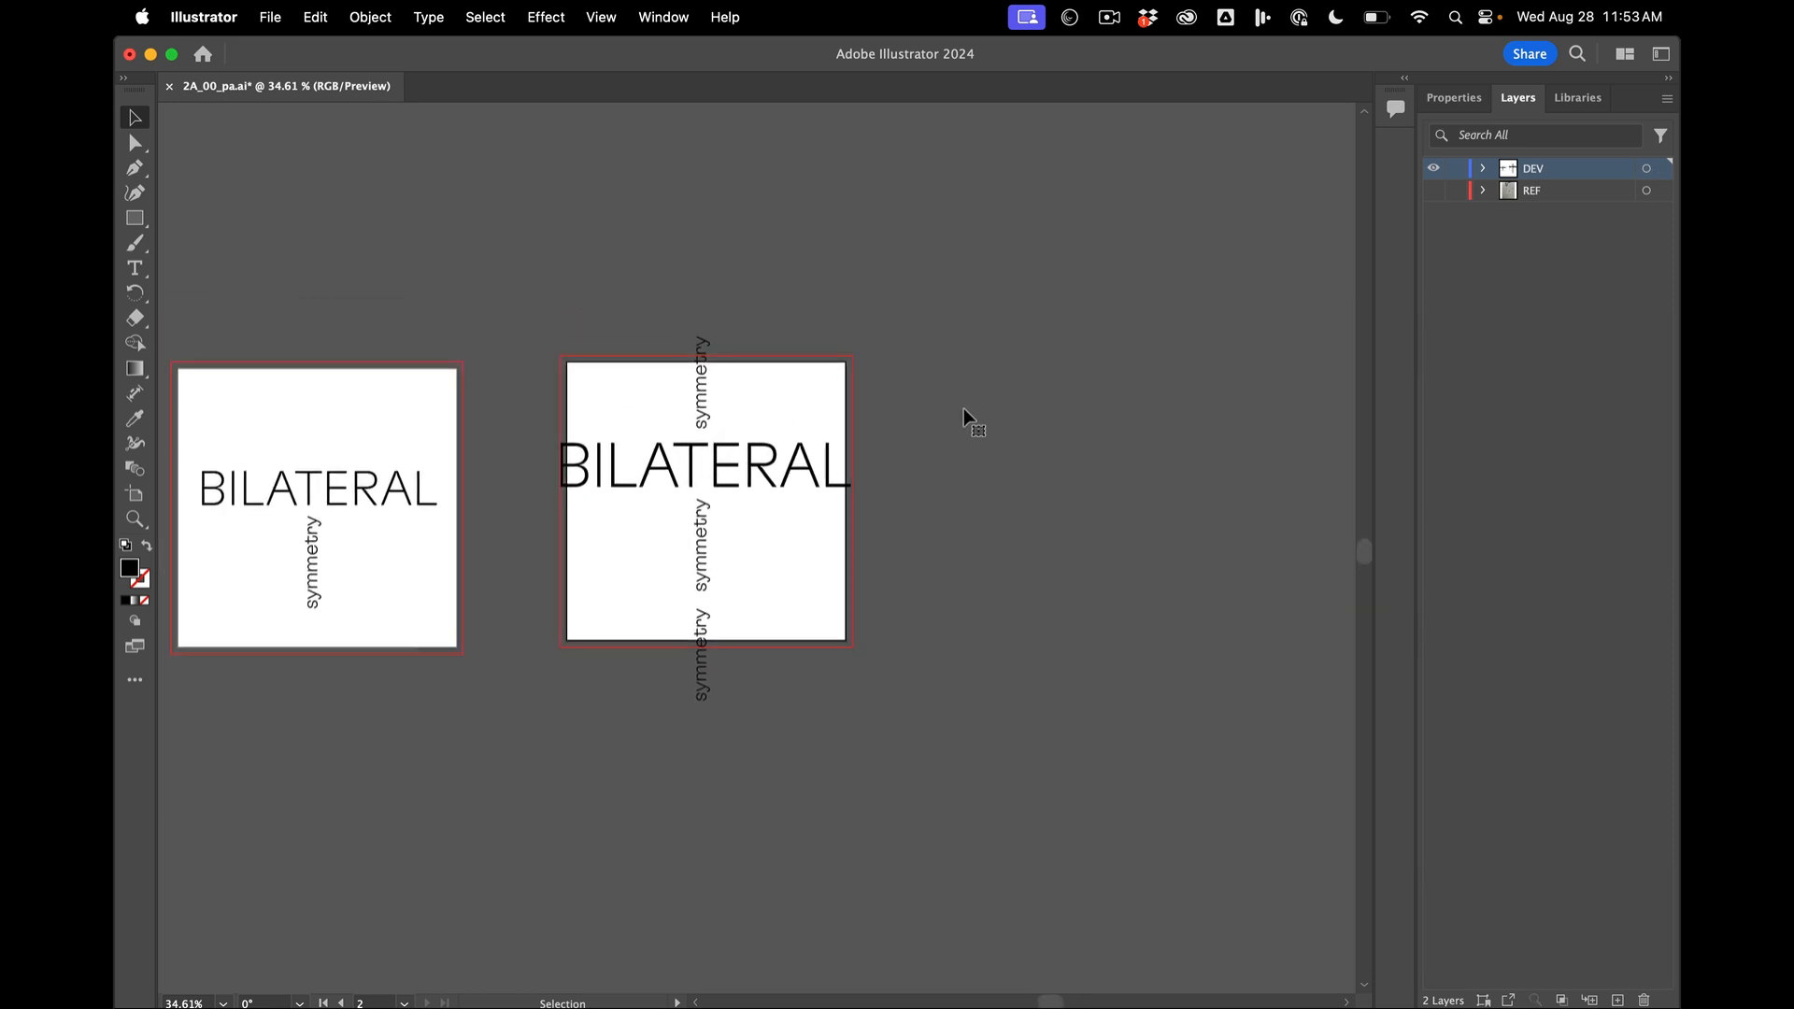
pyautogui.scroll(3, 962, 408)
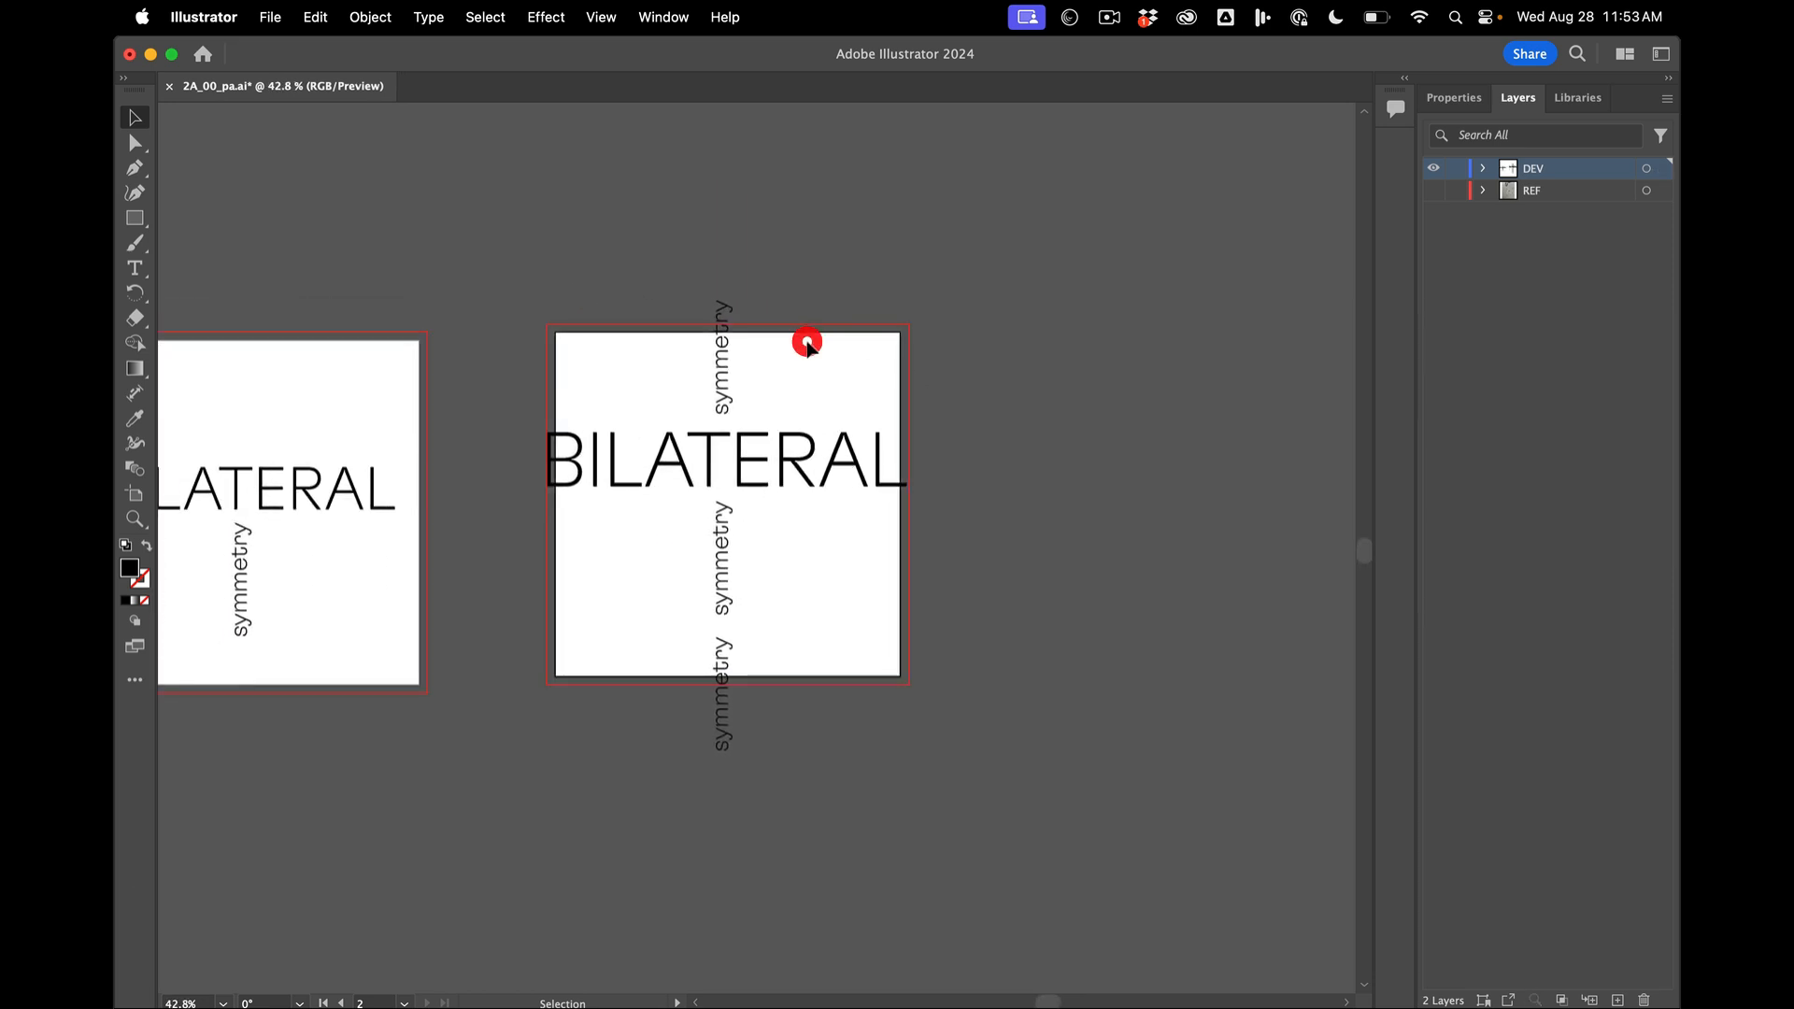
pyautogui.click(270, 17)
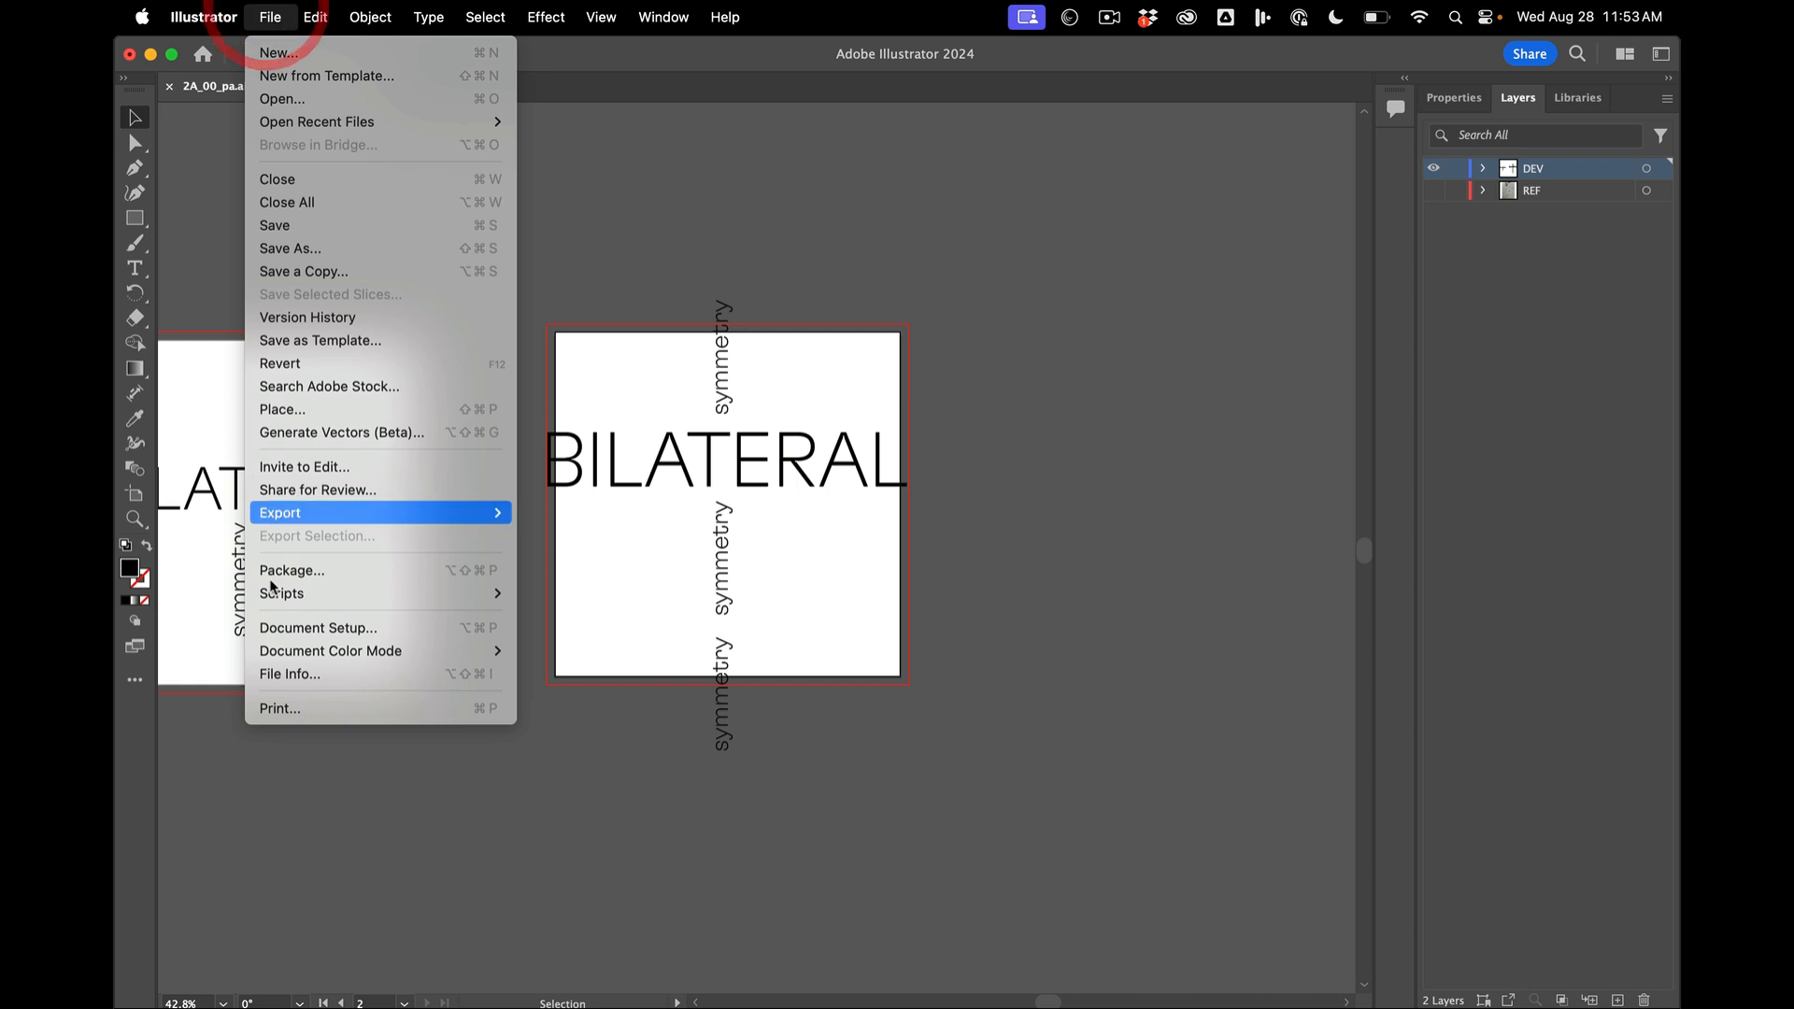
pyautogui.click(286, 708)
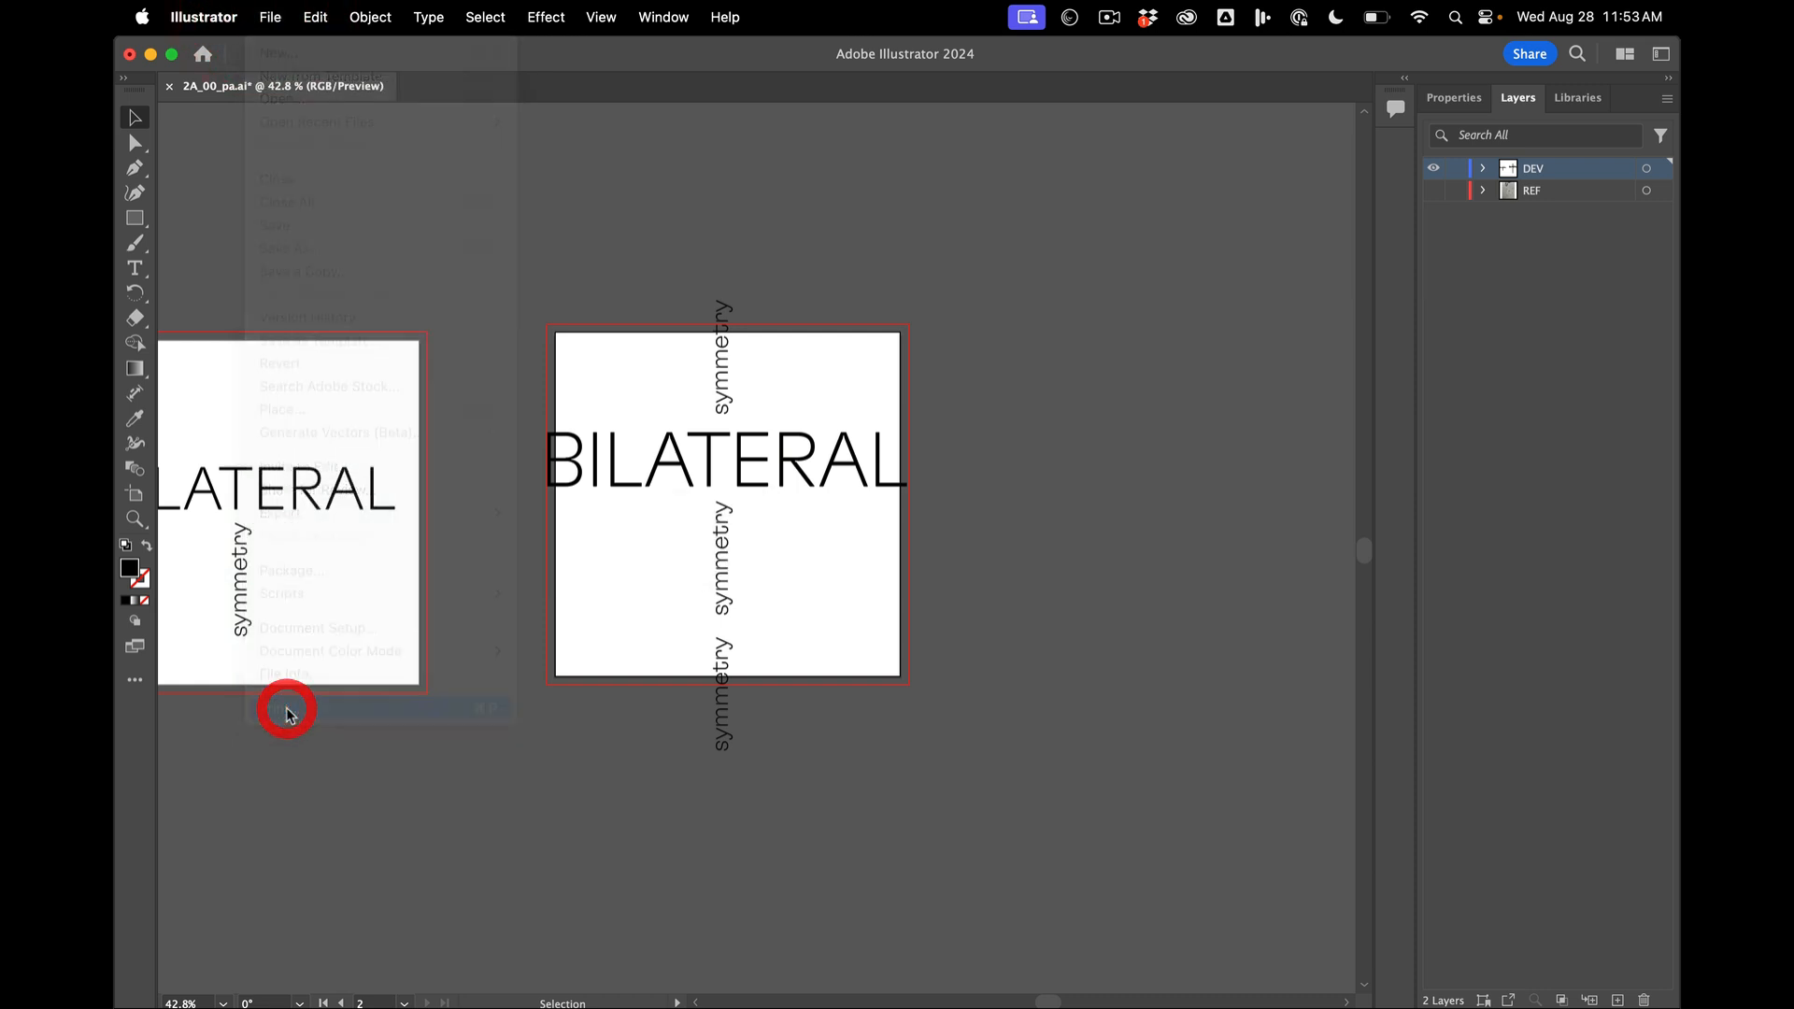
pyautogui.click(944, 269)
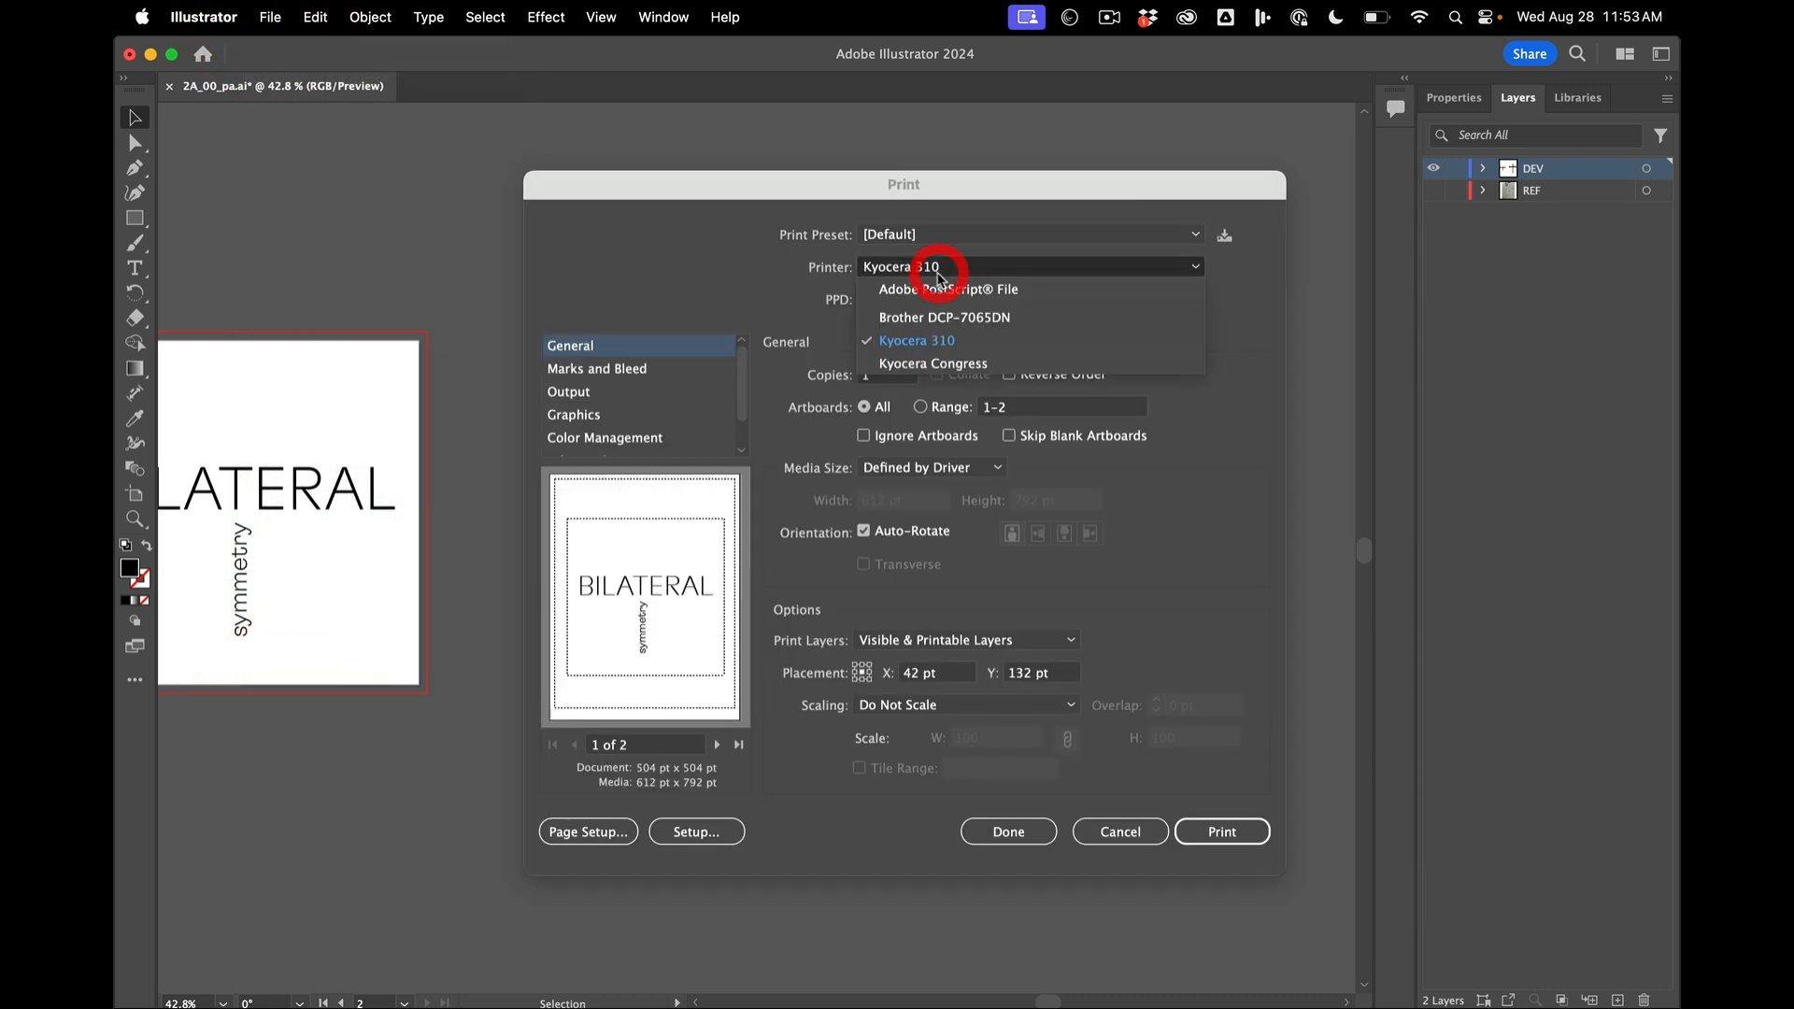
pyautogui.click(748, 266)
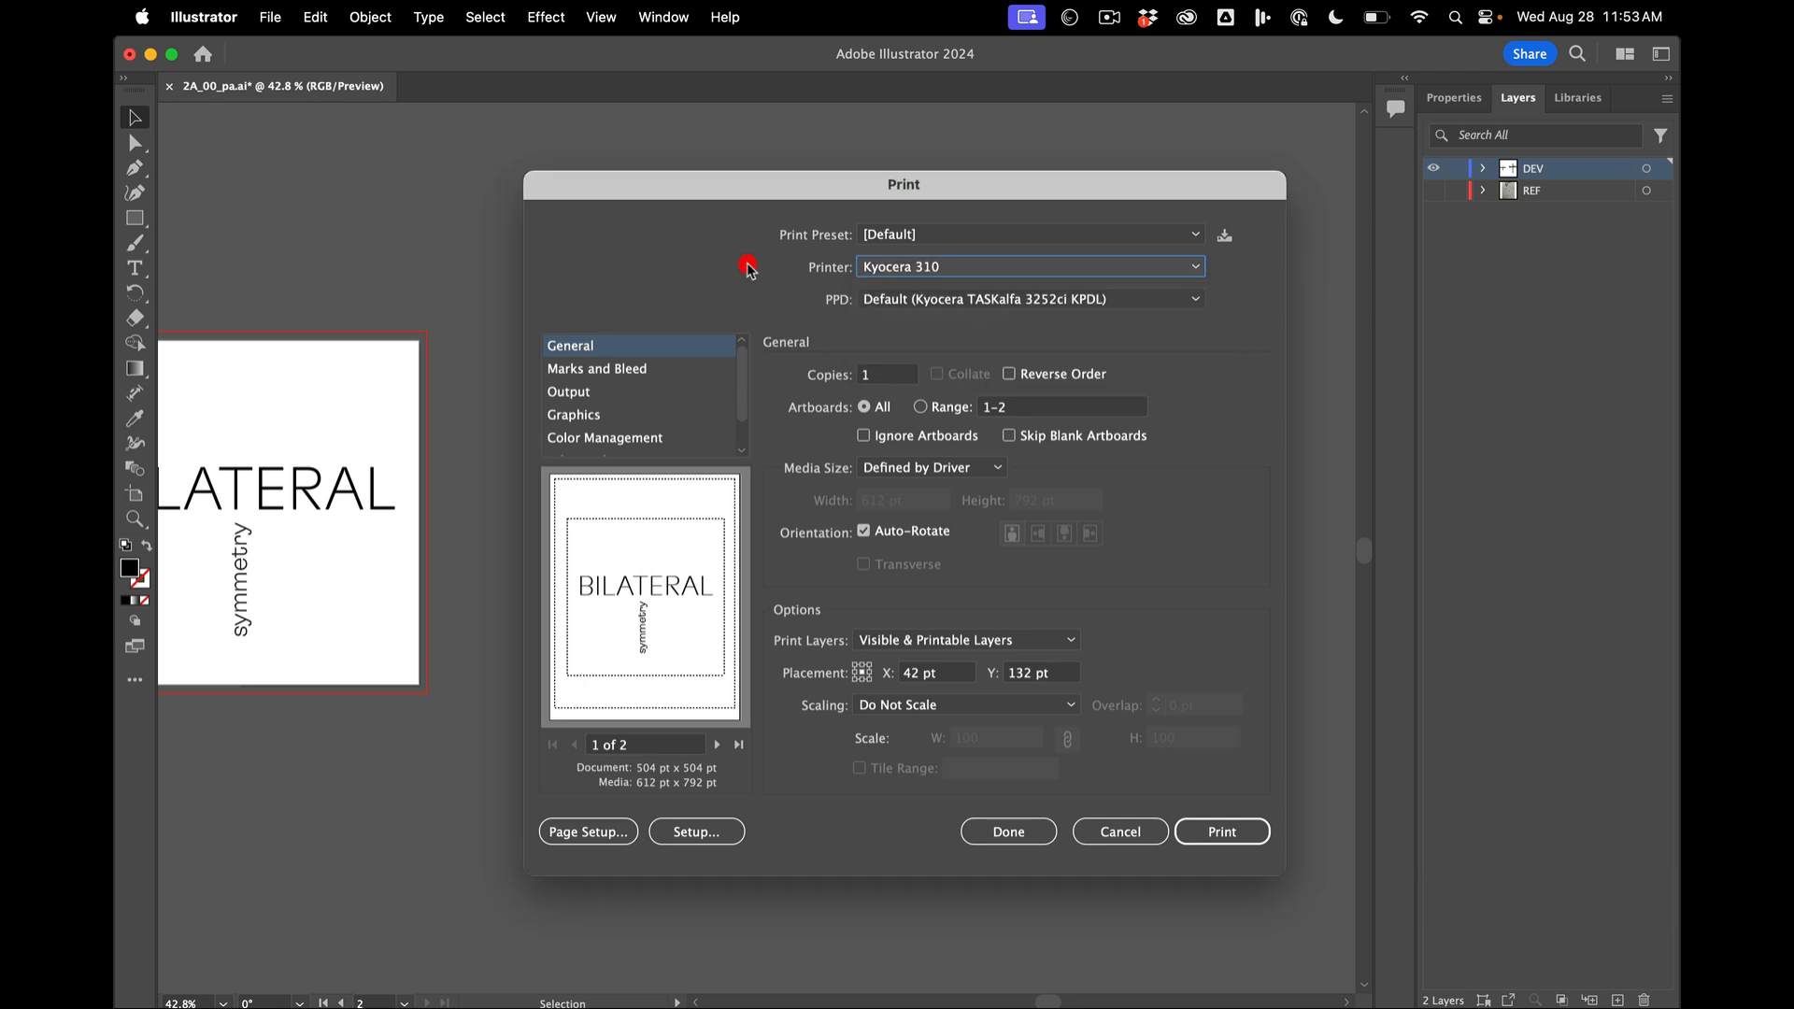
# - Preview the second artboard's page in the print settings and enable Trim Marks under Marks and Bleed
pyautogui.click(659, 370)
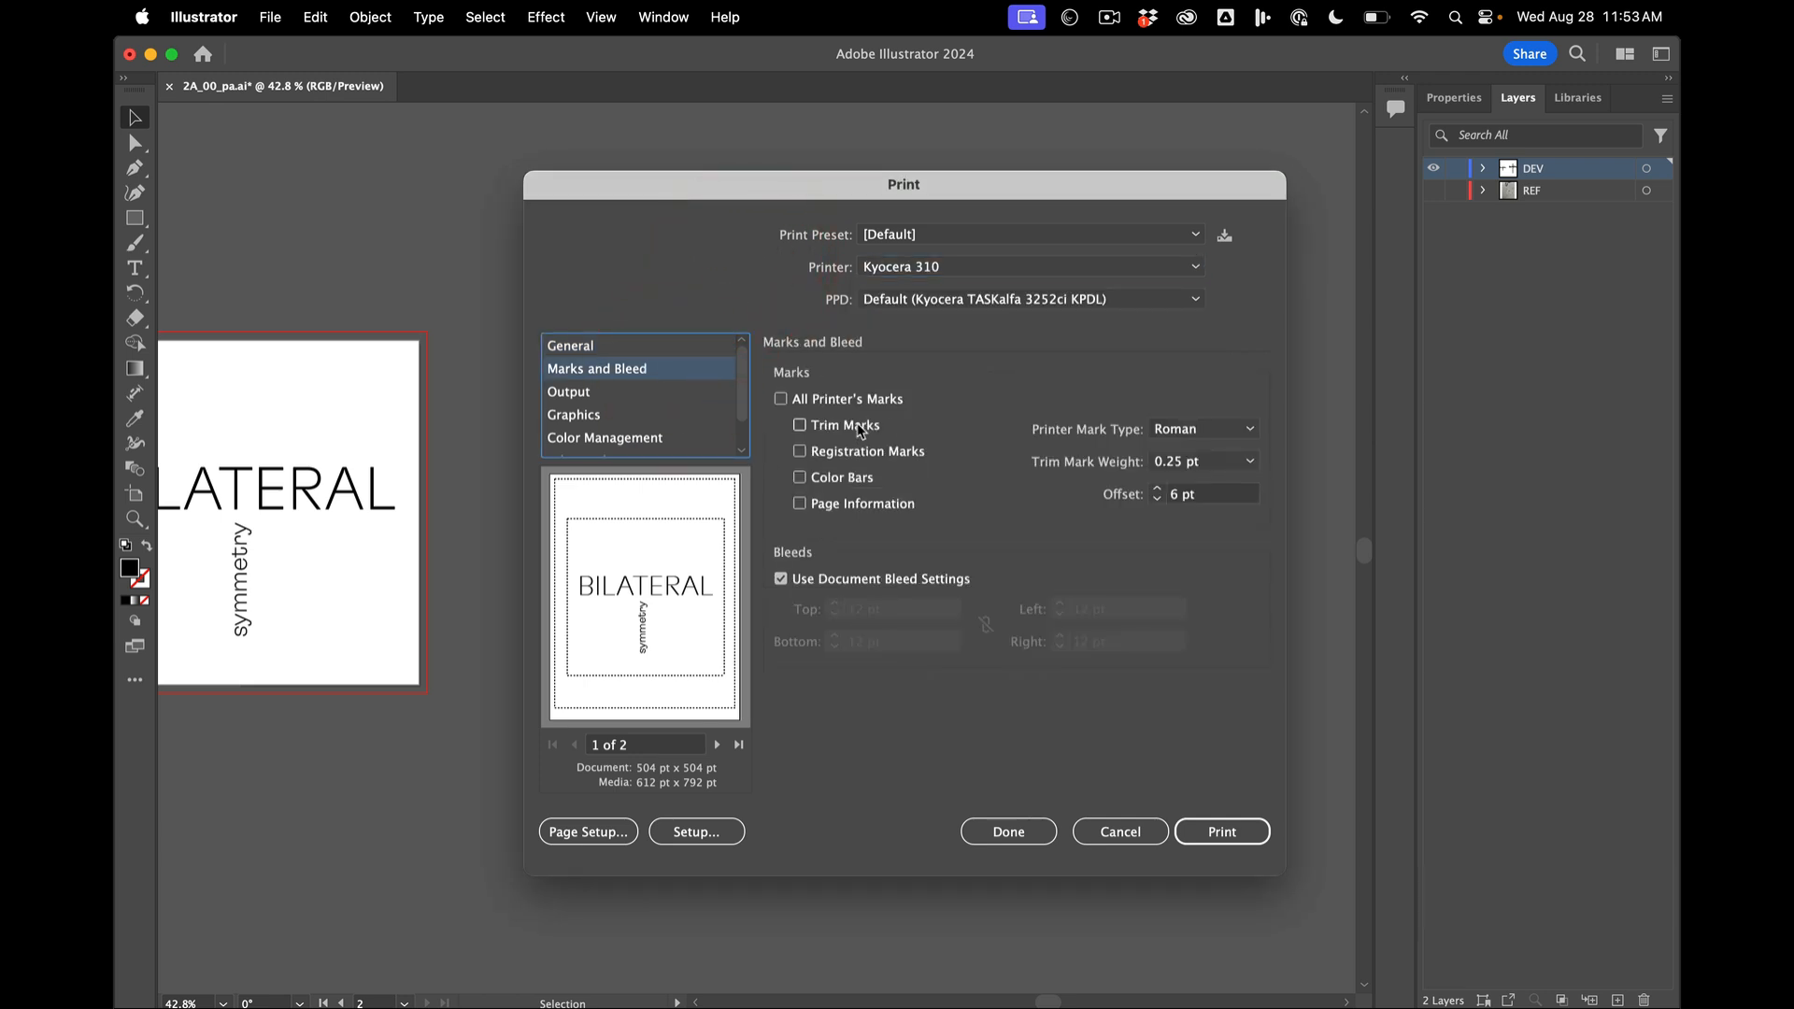
pyautogui.click(717, 744)
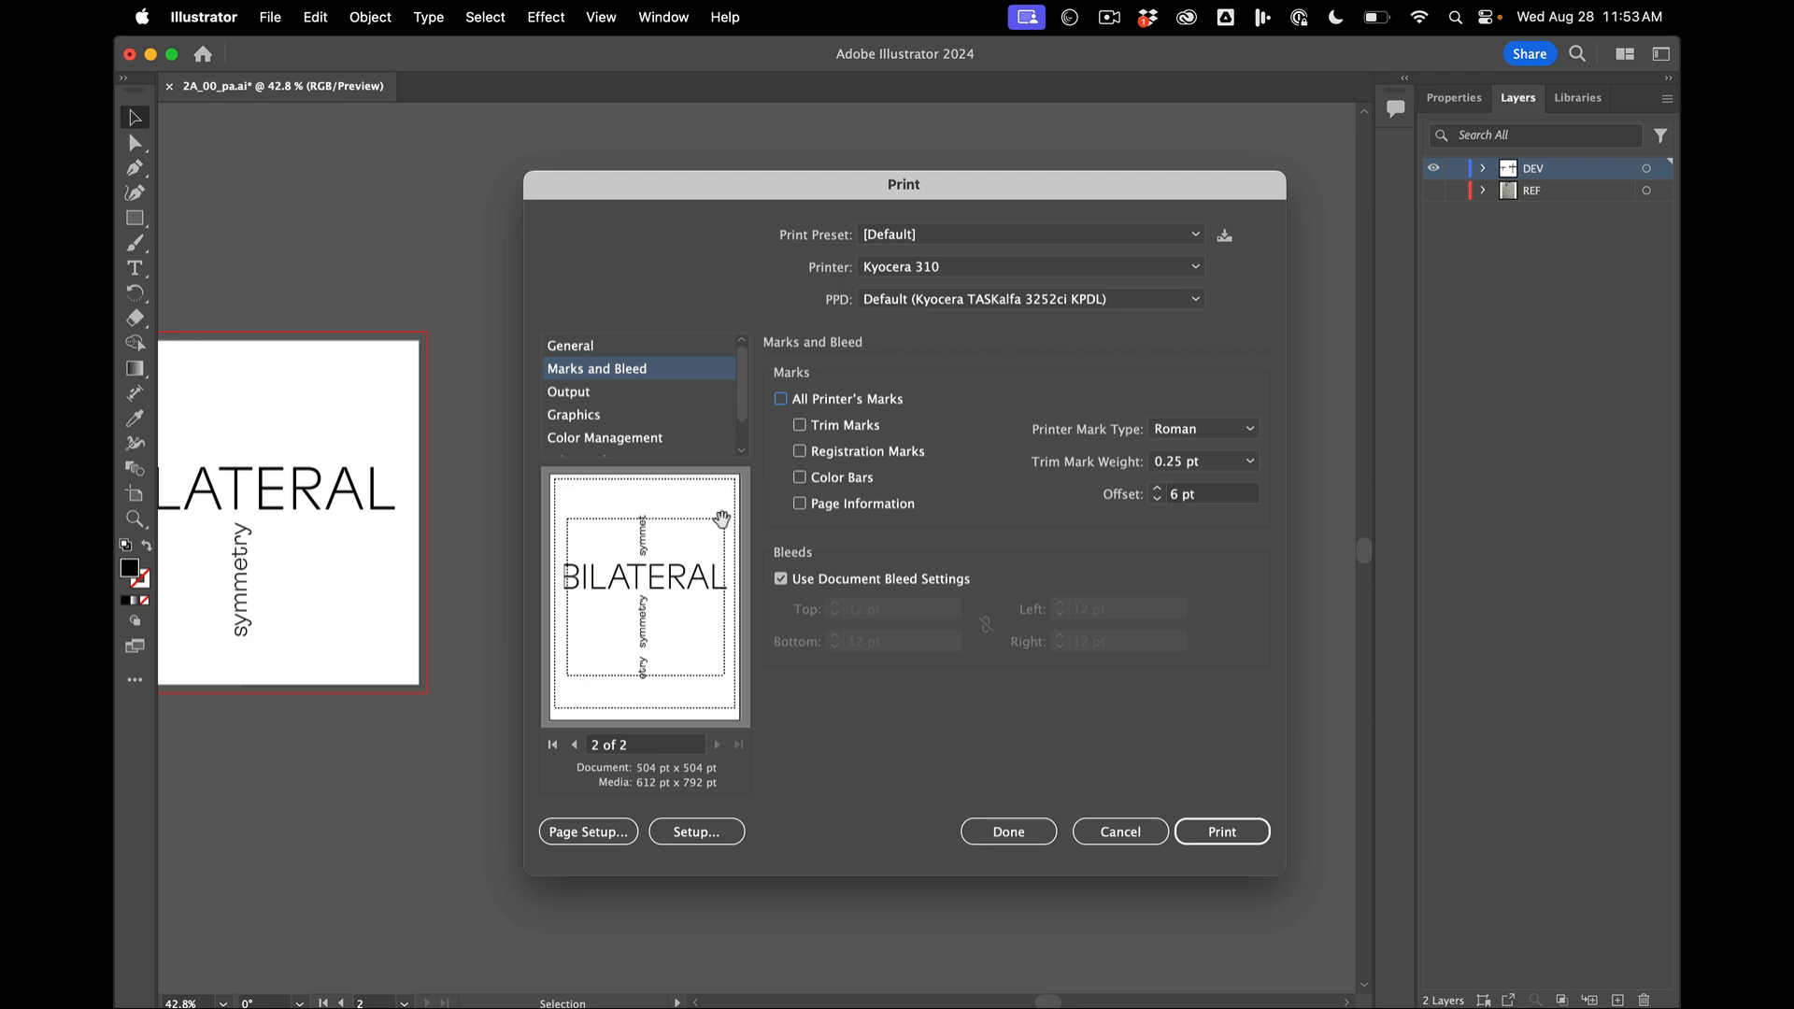
pyautogui.click(800, 426)
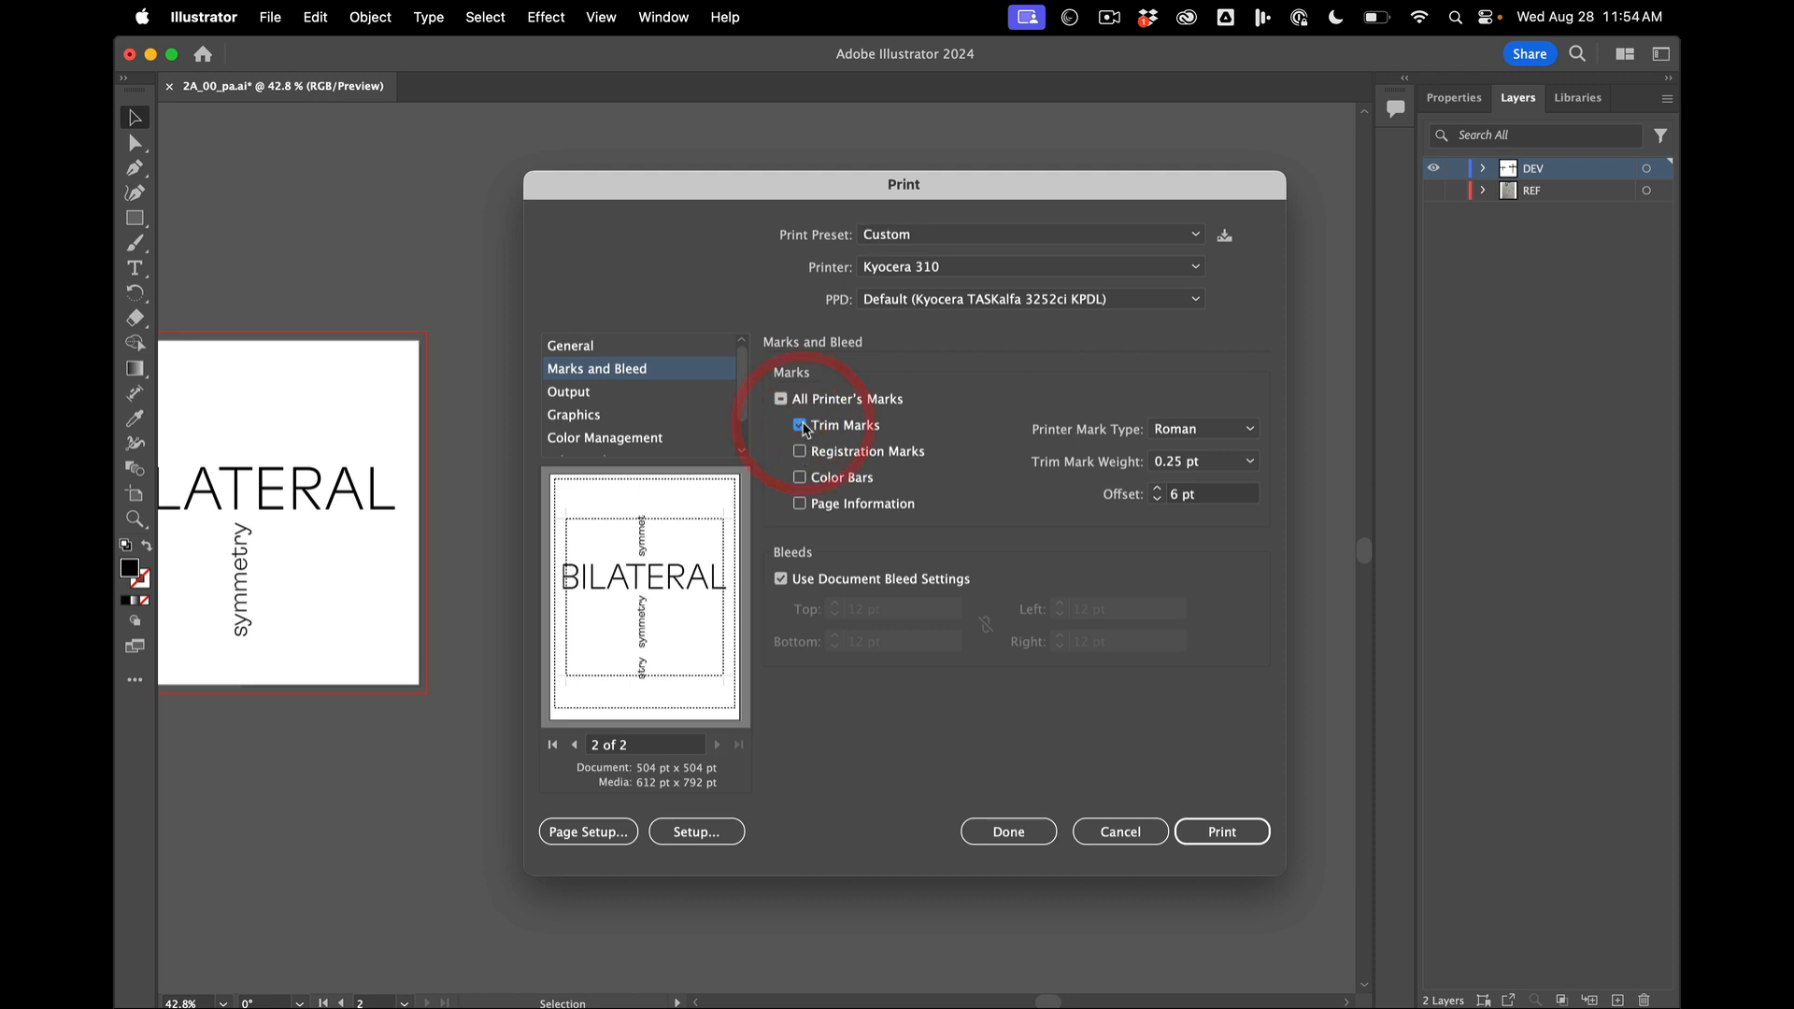